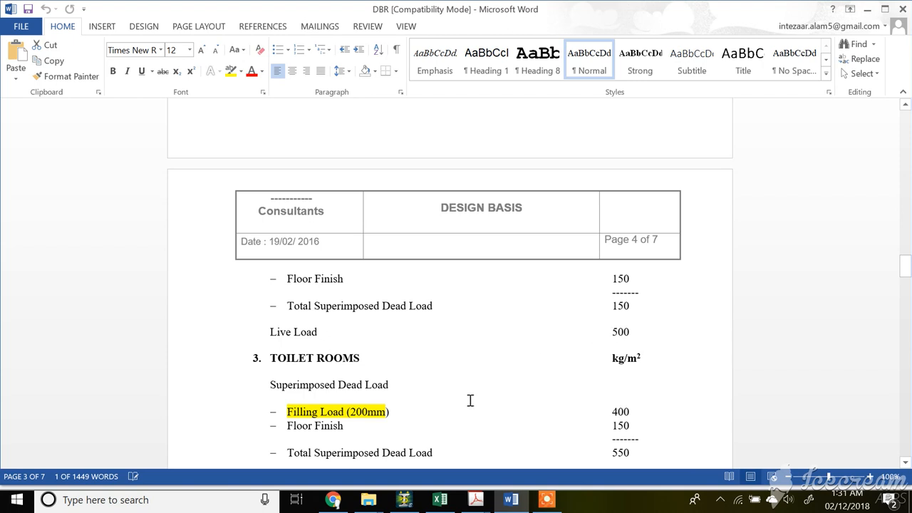
# Review the first floor superimposed dead load total in the design basis document.
pyautogui.scroll(2, 477, 391)
pyautogui.scroll(6, 421, 213)
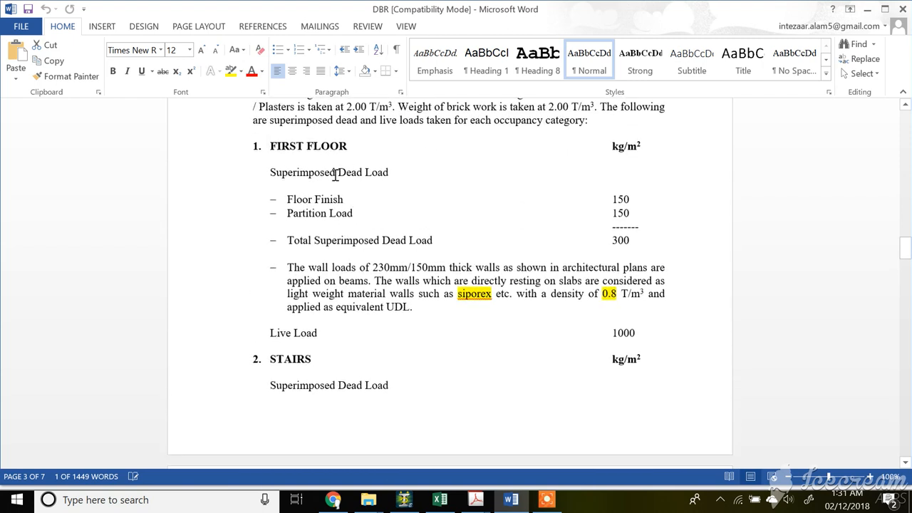
pyautogui.doubleClick(614, 243)
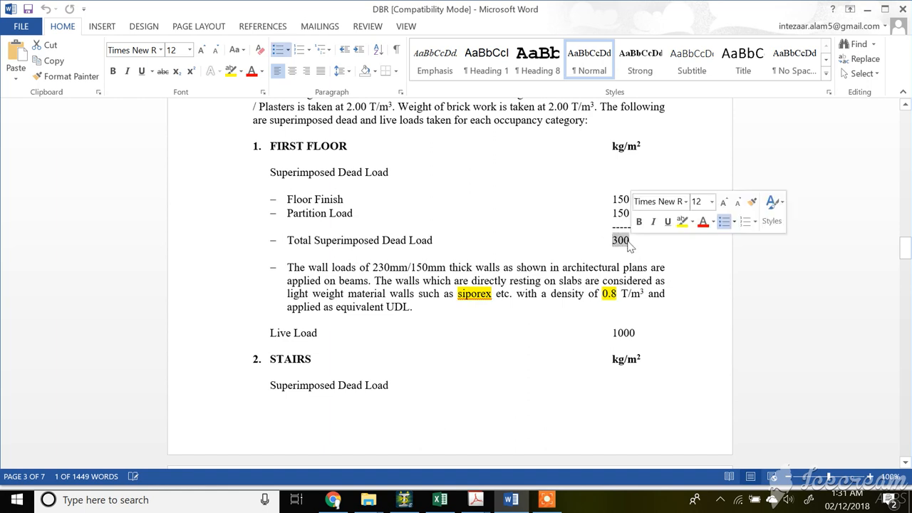
pyautogui.scroll(-3, 613, 214)
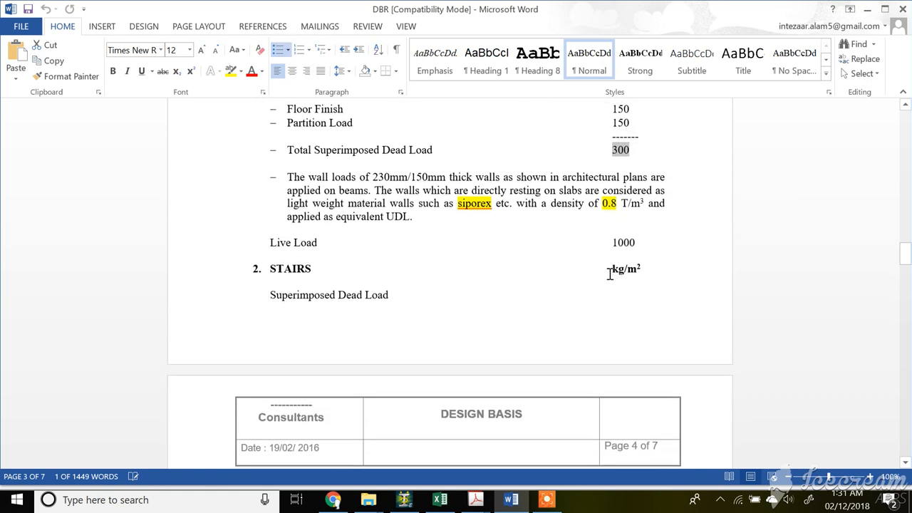
pyautogui.scroll(3, 306, 178)
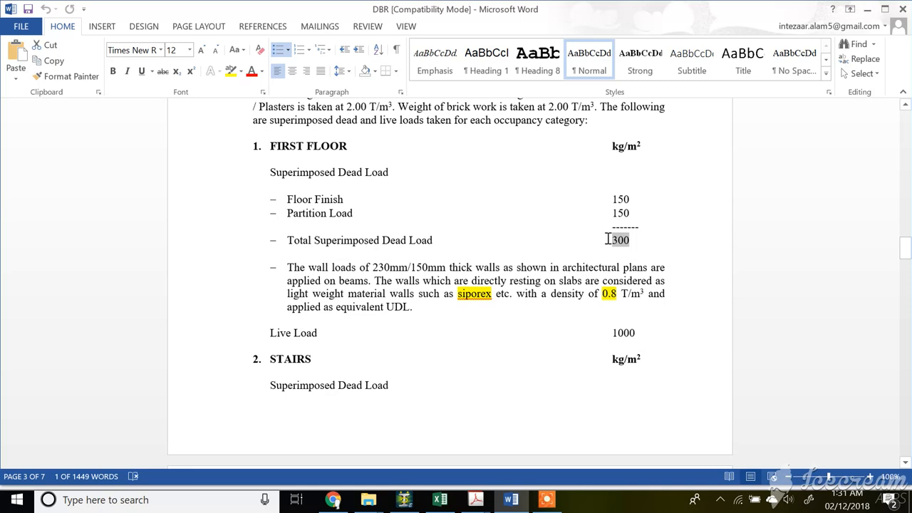
pyautogui.moveTo(611, 240); pyautogui.dragTo(633, 243)
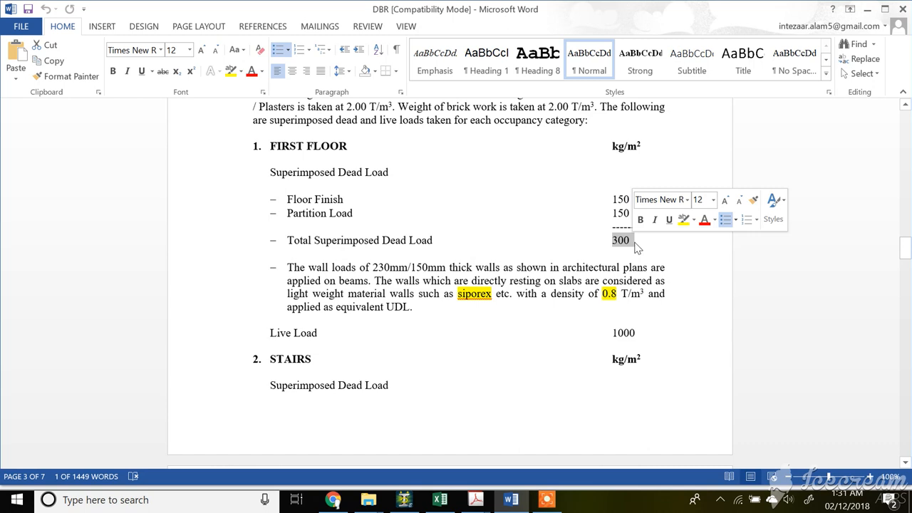
pyautogui.click(620, 240)
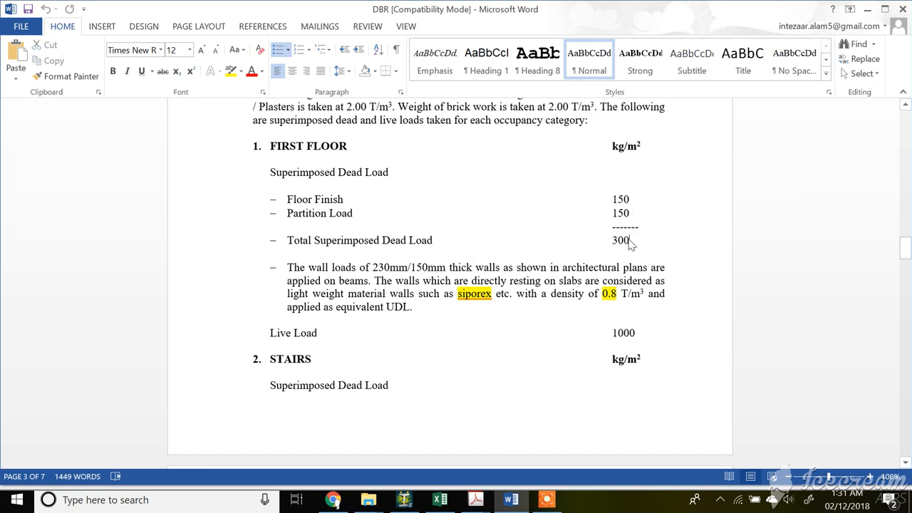
# Review the live load values for the stairs and toilet rooms in the design basis document.
pyautogui.scroll(-7, 606, 320)
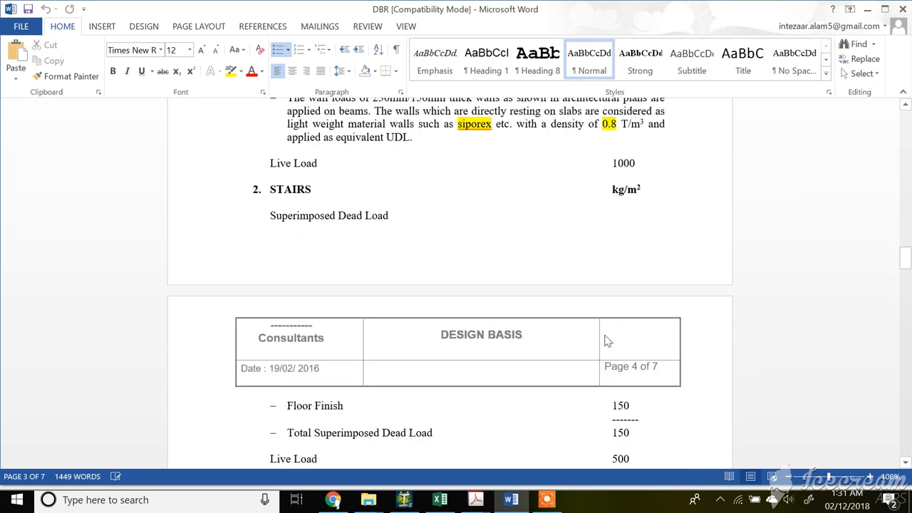
pyautogui.scroll(-1, 606, 335)
pyautogui.moveTo(611, 309); pyautogui.dragTo(637, 310)
pyautogui.scroll(-1, 499, 367)
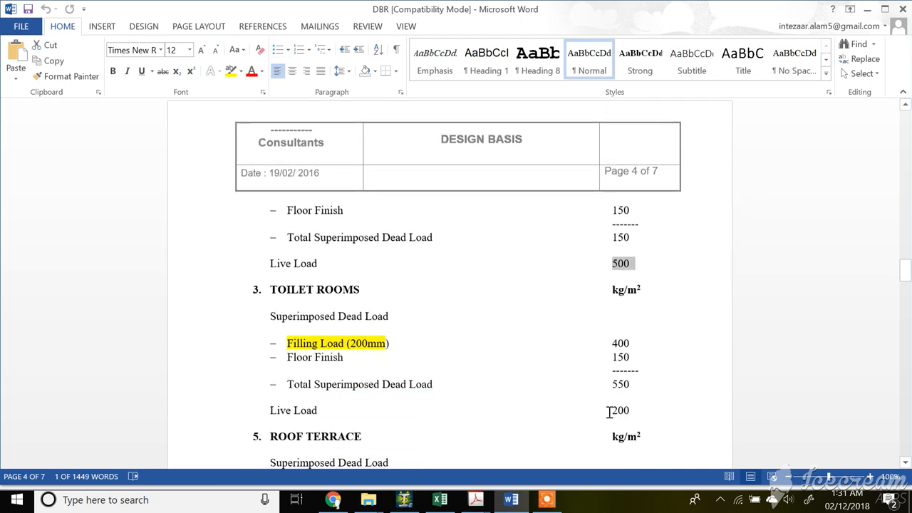
pyautogui.moveTo(607, 409); pyautogui.dragTo(637, 409)
pyautogui.scroll(-2, 545, 410)
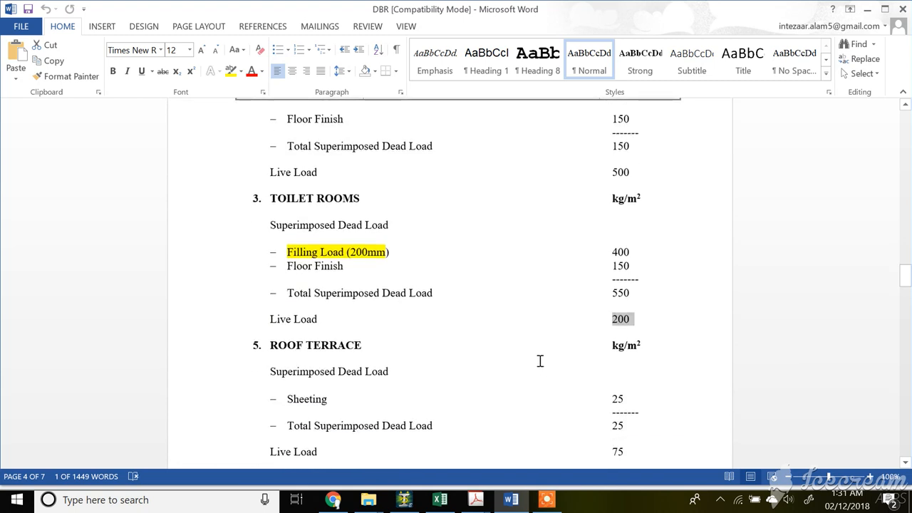
# Switch to STAAD.Pro and save the modified structure file.
pyautogui.click(404, 499)
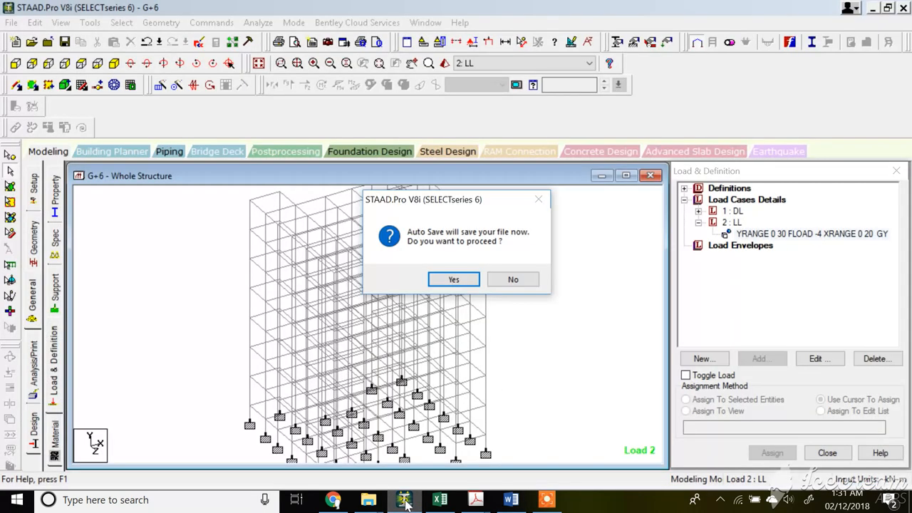
pyautogui.click(456, 281)
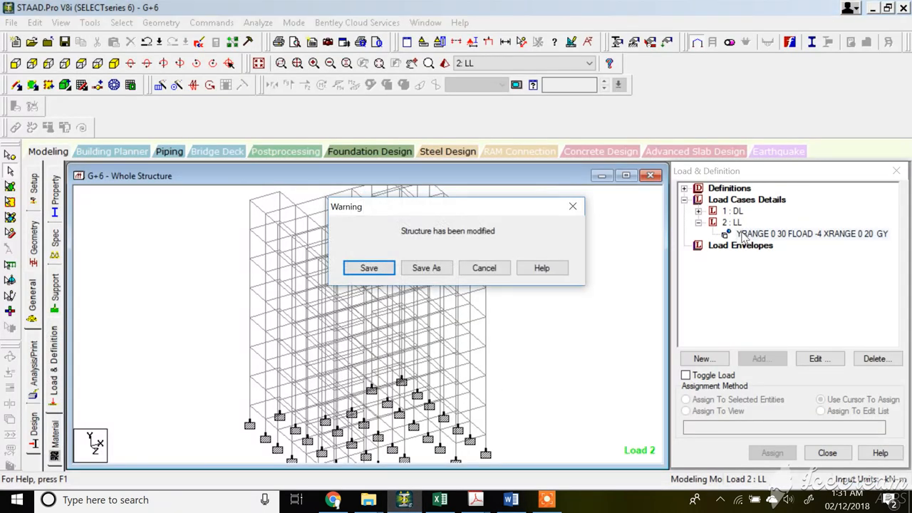
pyautogui.click(371, 267)
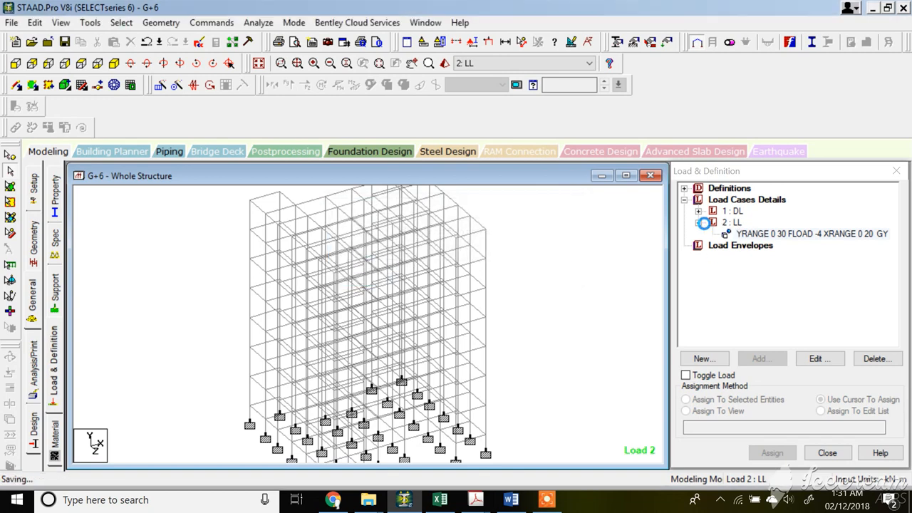
# Expand the DL load case and inspect which members each load item is assigned to.
pyautogui.click(699, 212)
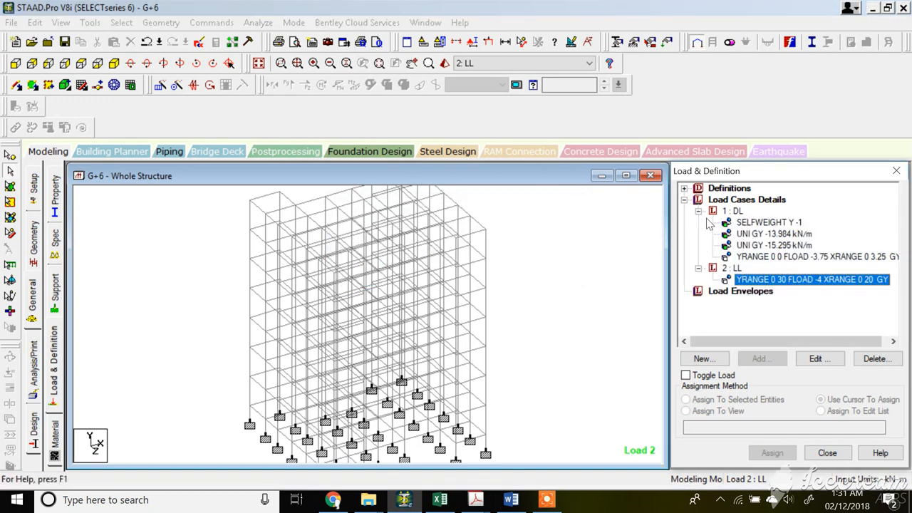
pyautogui.click(766, 223)
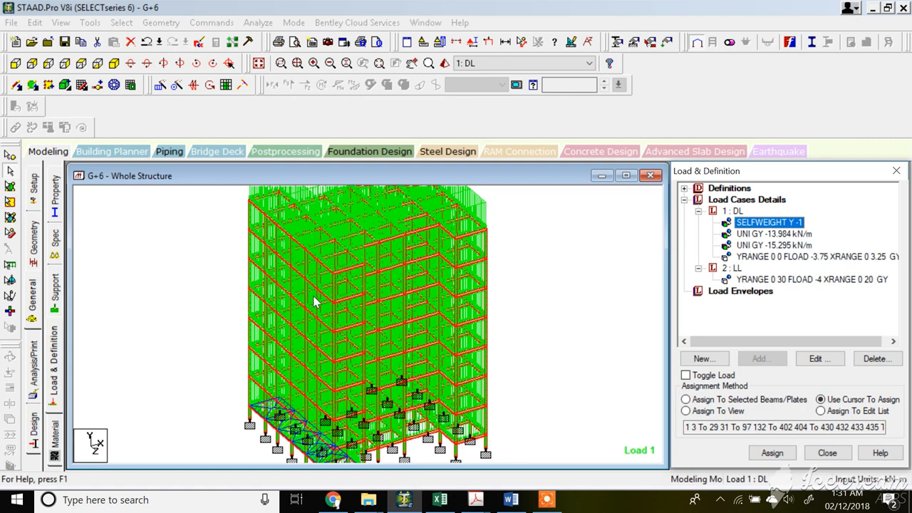
pyautogui.scroll(2, 362, 283)
pyautogui.scroll(1, 339, 282)
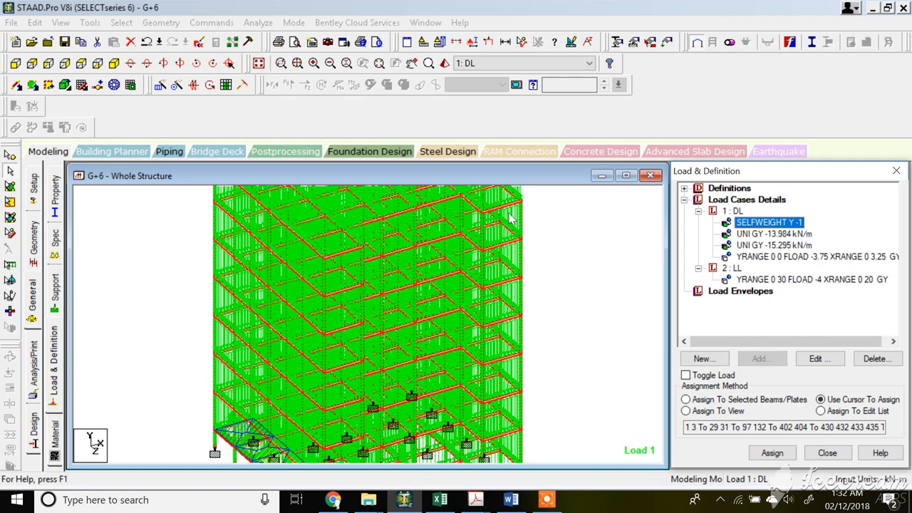
pyautogui.click(799, 234)
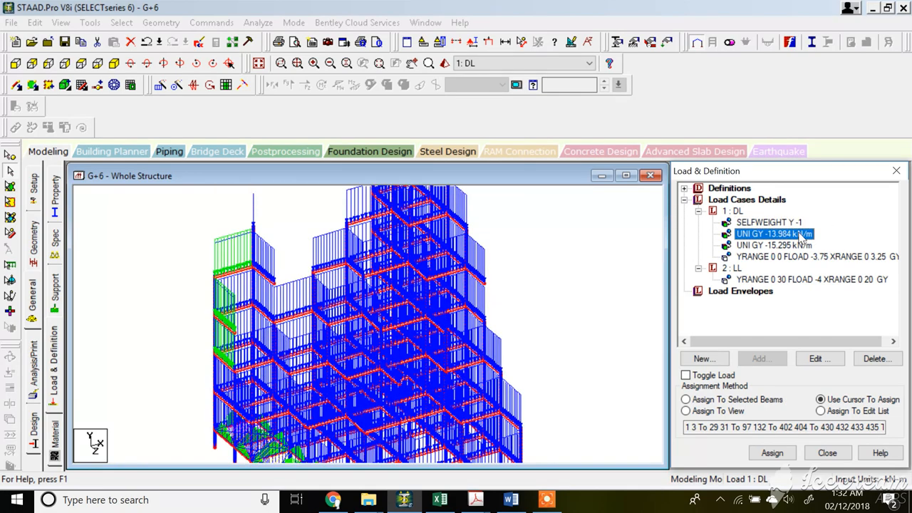
pyautogui.click(780, 246)
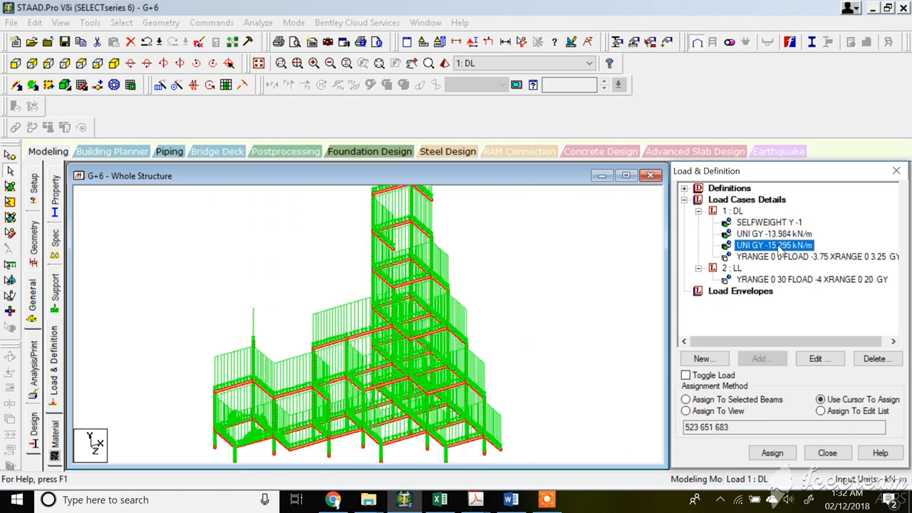
pyautogui.click(779, 258)
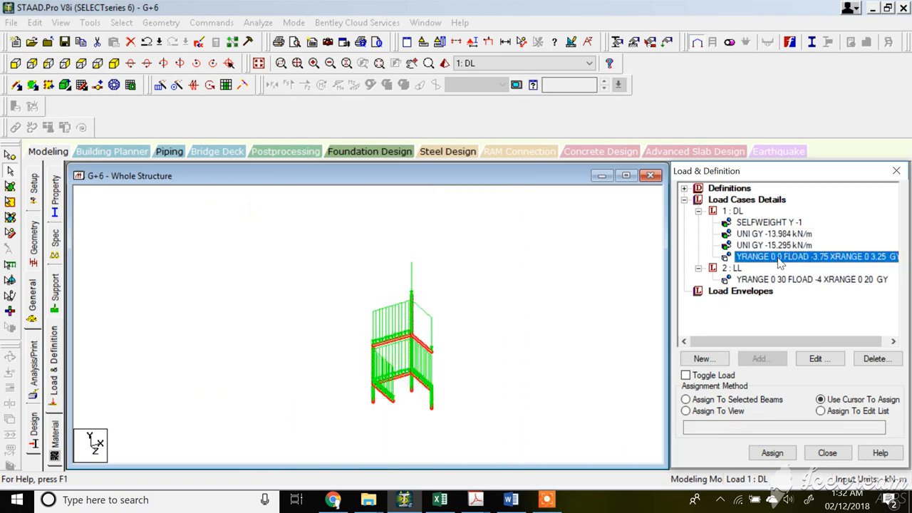
pyautogui.click(770, 245)
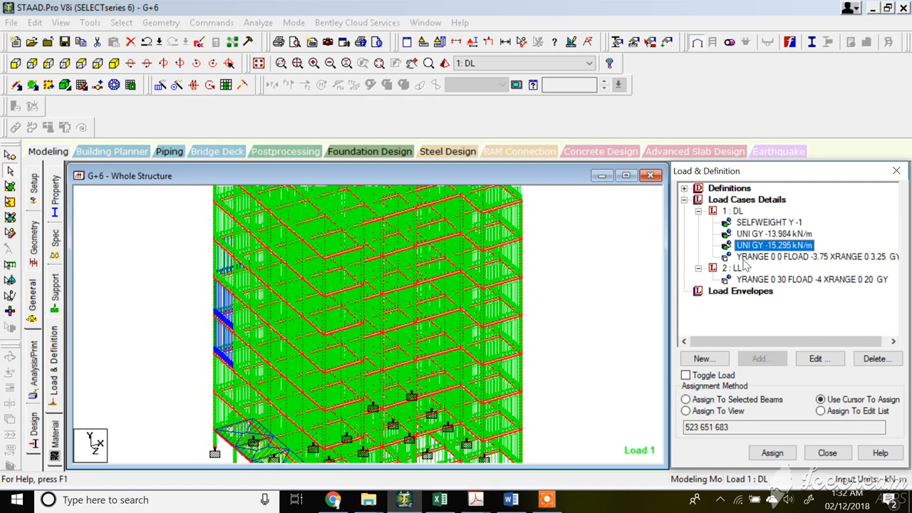
pyautogui.click(774, 236)
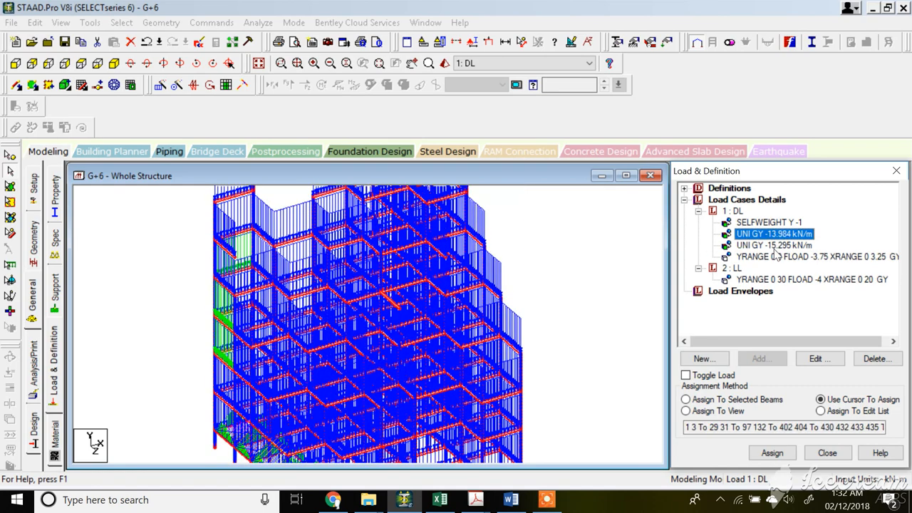
# Delete the UNI GY -15.295 kN/m uniform load from load case 1 DL.
pyautogui.click(775, 246)
pyautogui.doubleClick(775, 249)
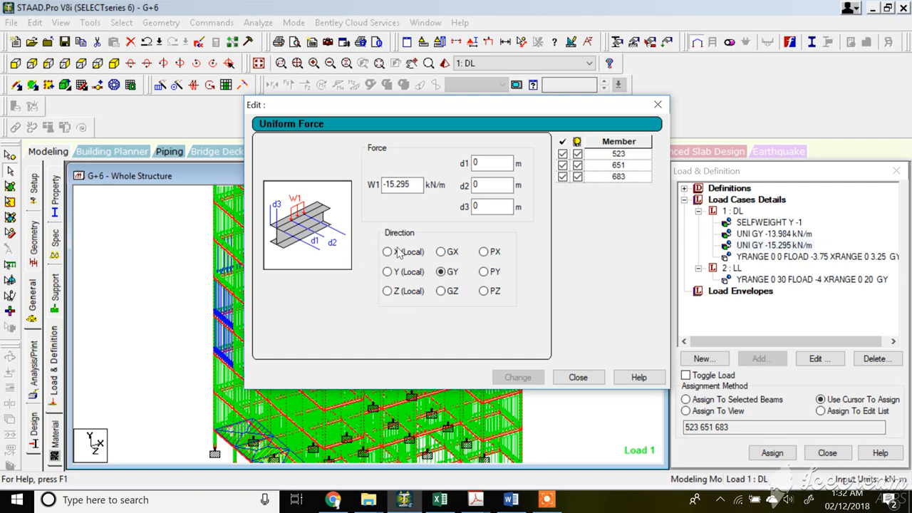
pyautogui.click(579, 378)
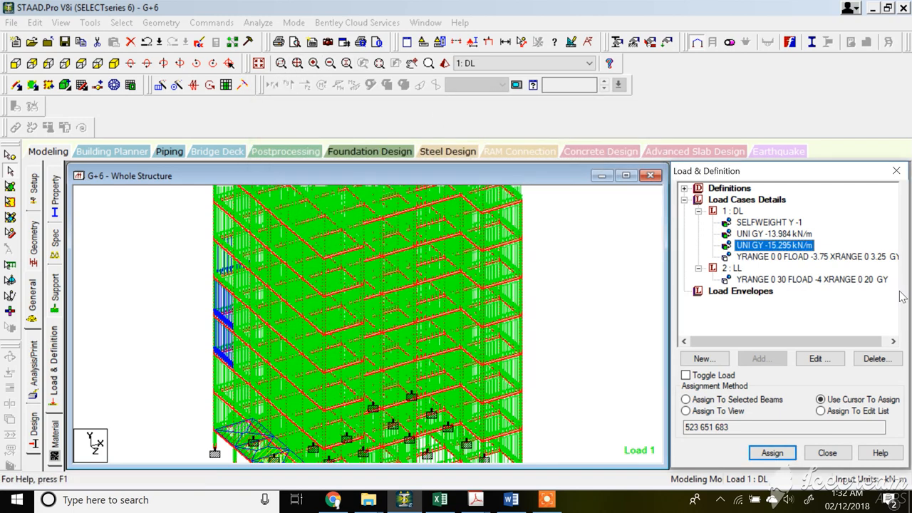
pyautogui.click(877, 358)
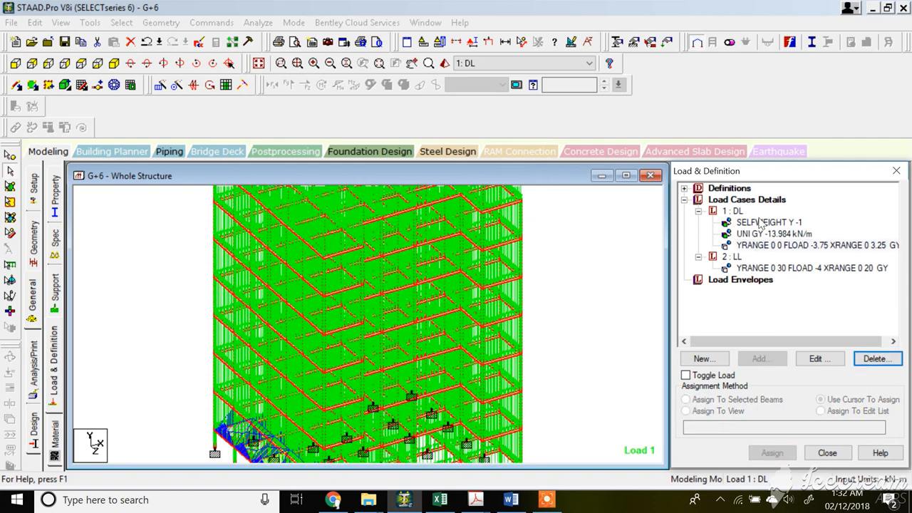
# Inspect the remaining dead and live load items on the model, then collapse the load cases.
pyautogui.click(768, 223)
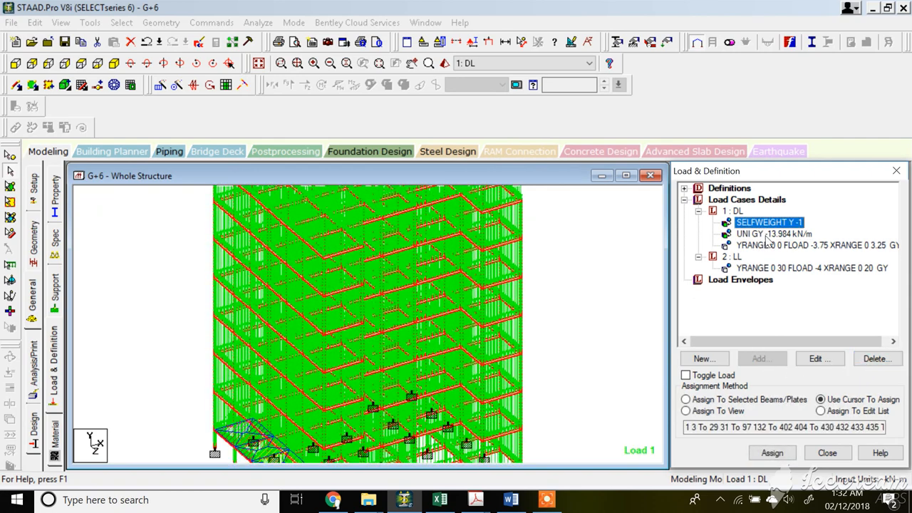
pyautogui.click(770, 235)
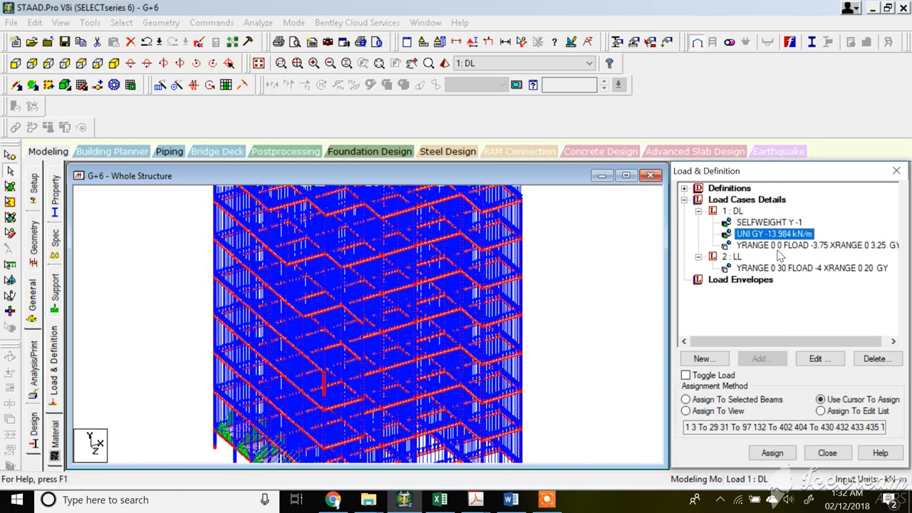
pyautogui.click(778, 246)
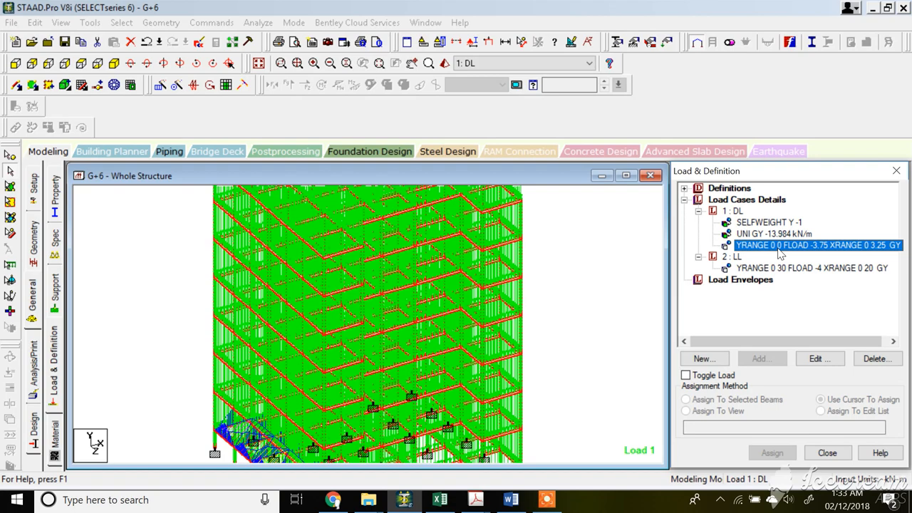
pyautogui.click(795, 268)
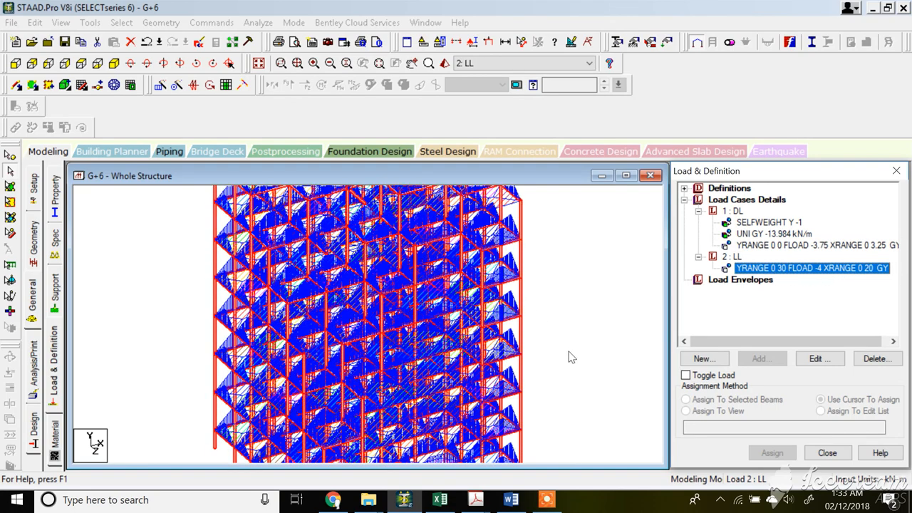
pyautogui.scroll(-1, 563, 351)
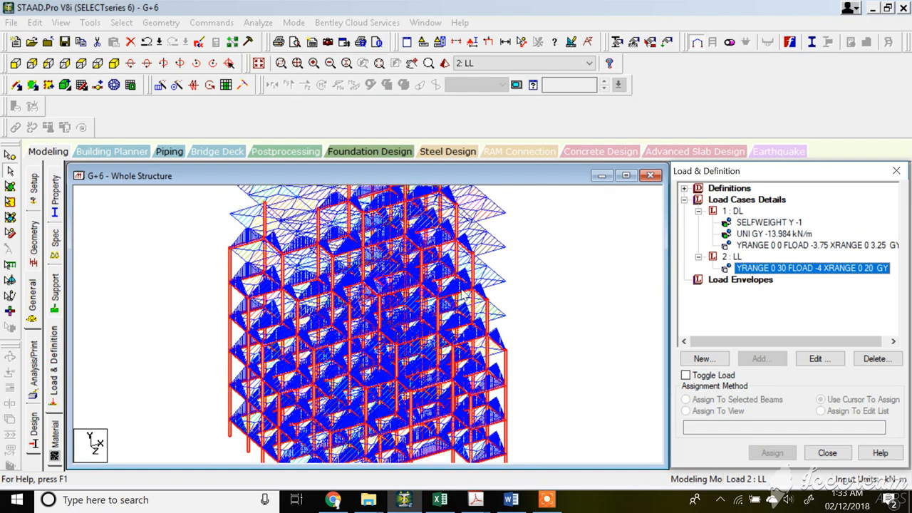
pyautogui.click(769, 223)
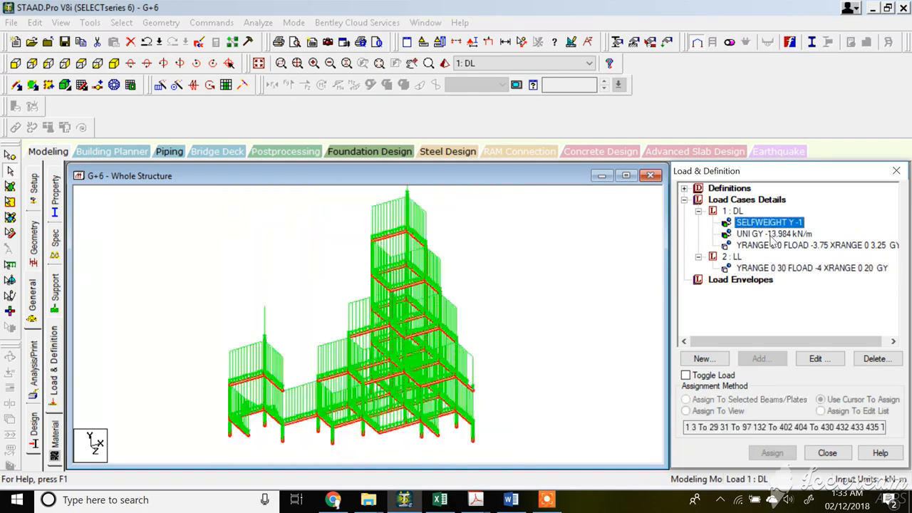
pyautogui.press('Down')
pyautogui.press('Down')
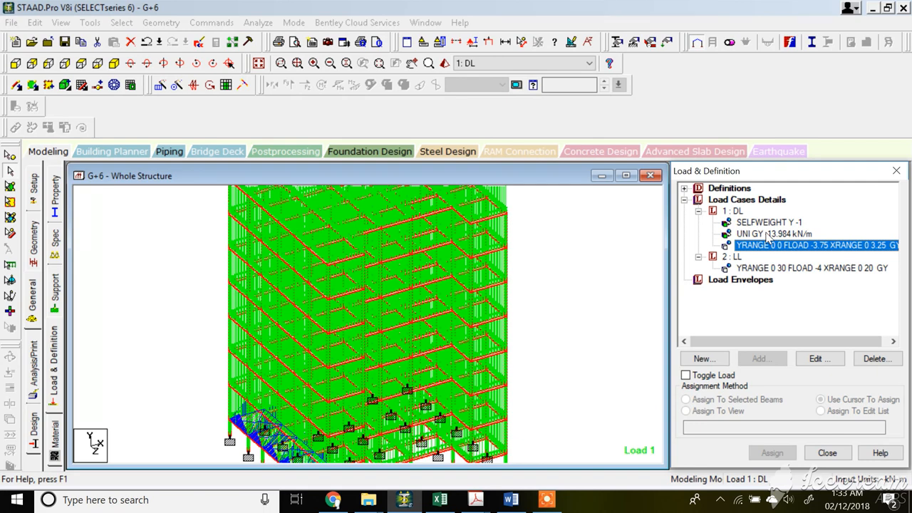
pyautogui.click(699, 211)
pyautogui.click(698, 222)
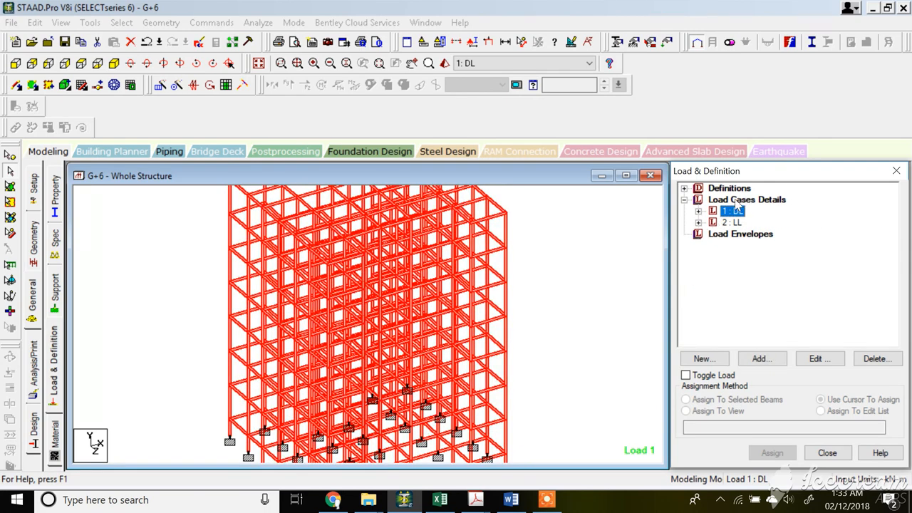
# Add a new seismic definition and set its code type to Indian: IS 1893 - 2002/2005.
pyautogui.click(684, 188)
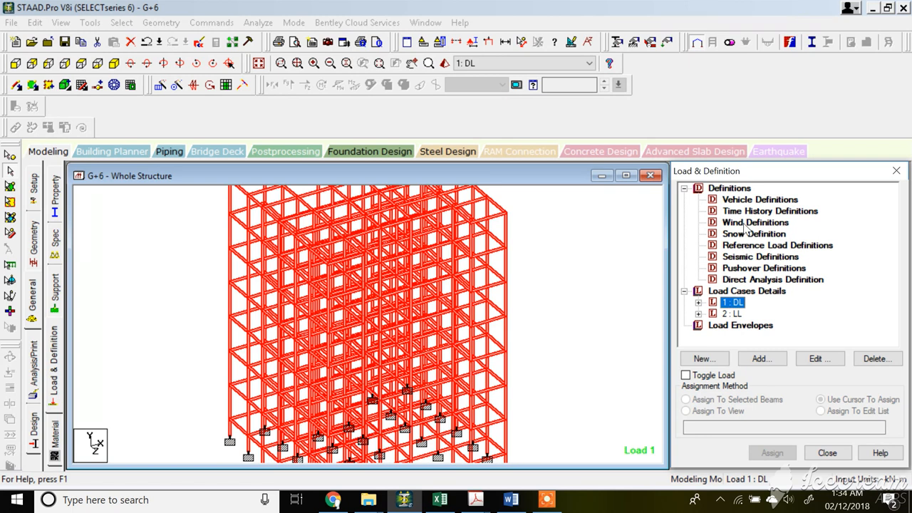
pyautogui.click(757, 258)
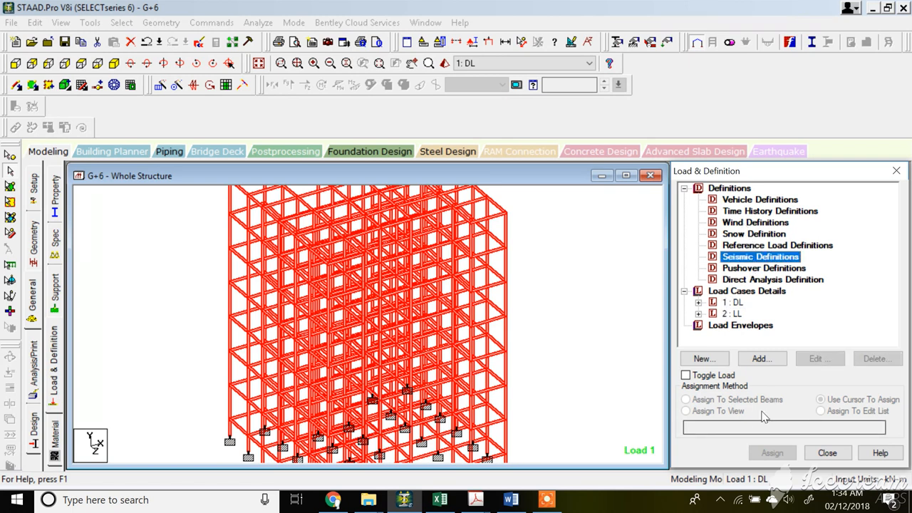
pyautogui.click(761, 359)
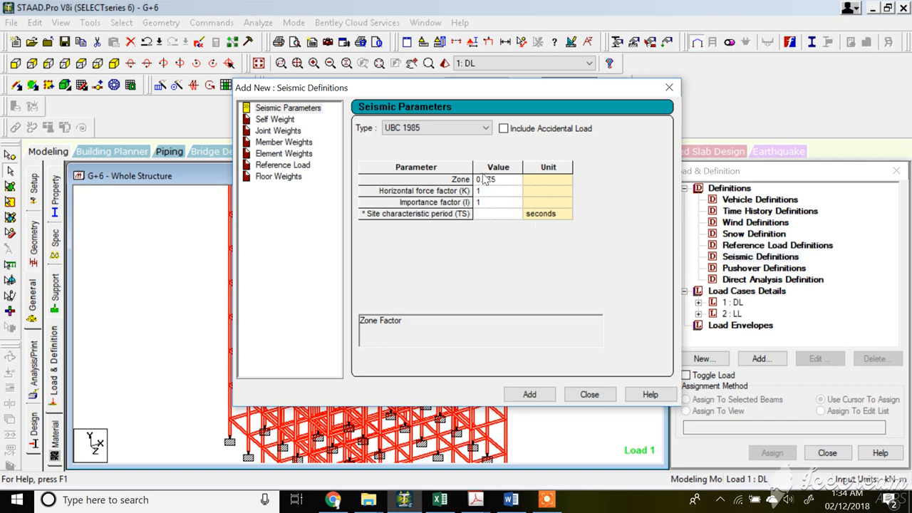
pyautogui.click(487, 134)
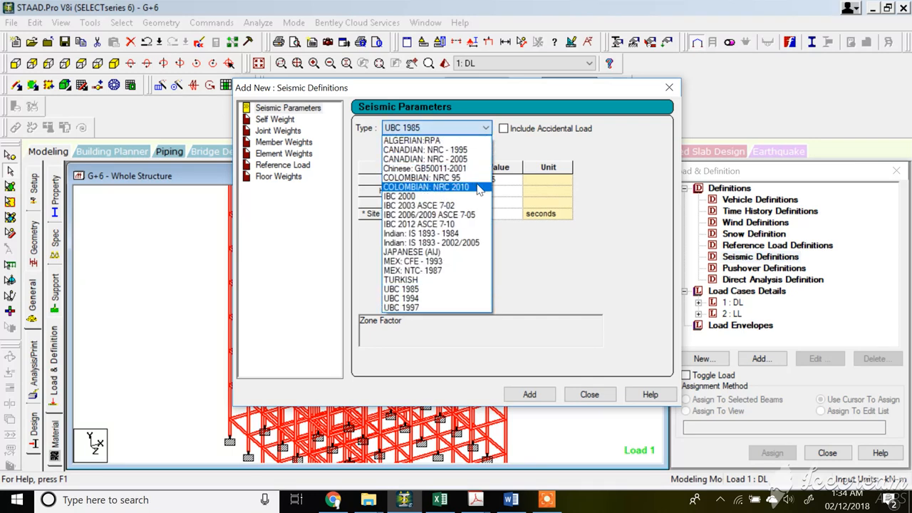
pyautogui.click(470, 245)
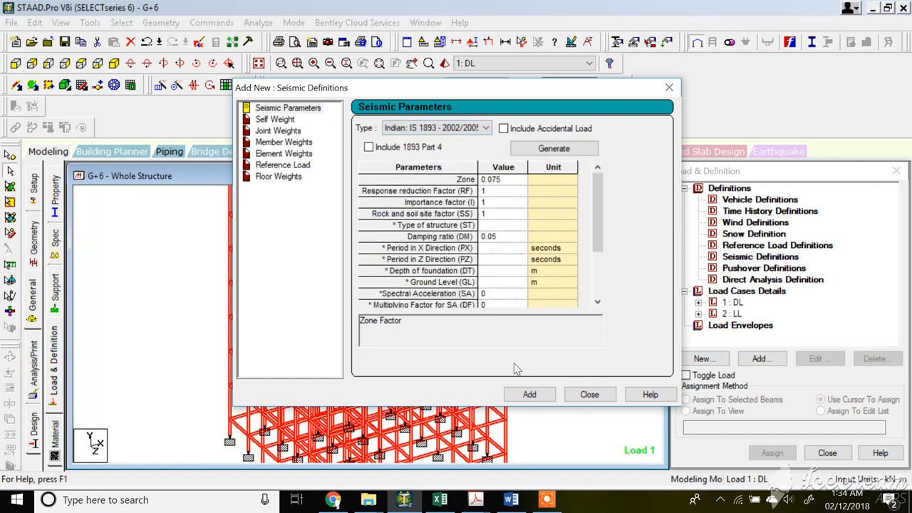
# Switch to IS1893-PART1.pdf and examine the response reduction factor table, starting a document search for "7".
pyautogui.click(479, 501)
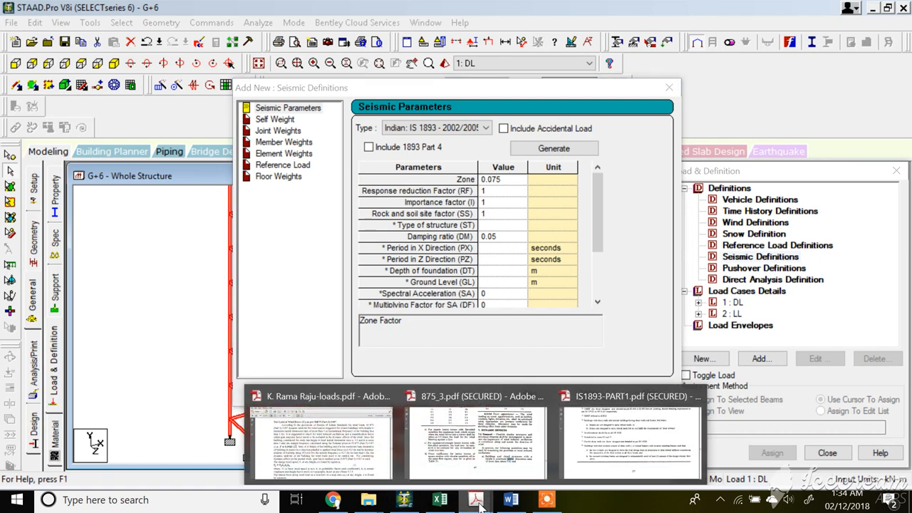
pyautogui.click(613, 436)
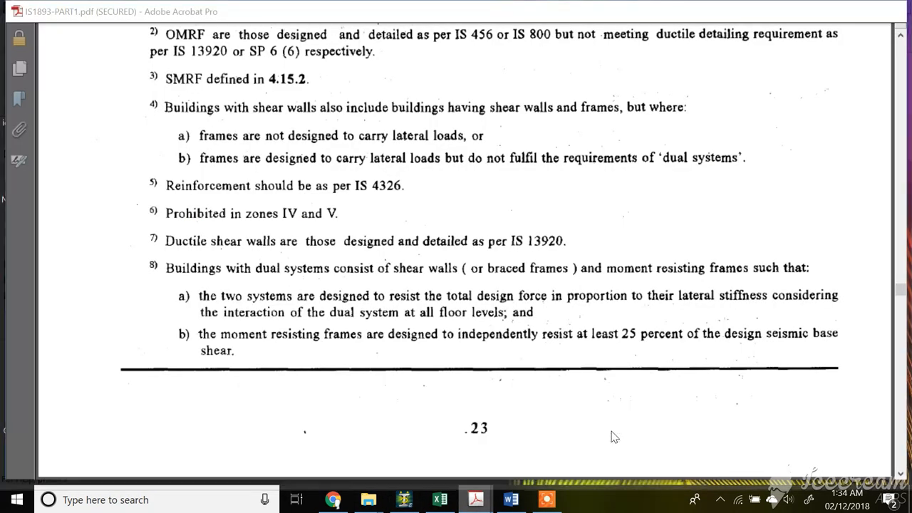
pyautogui.scroll(3, 368, 101)
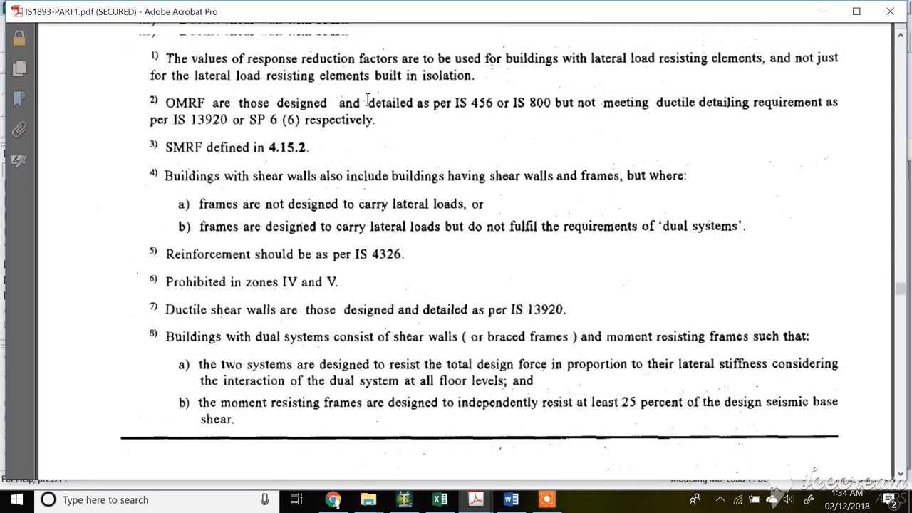
pyautogui.scroll(2, 367, 101)
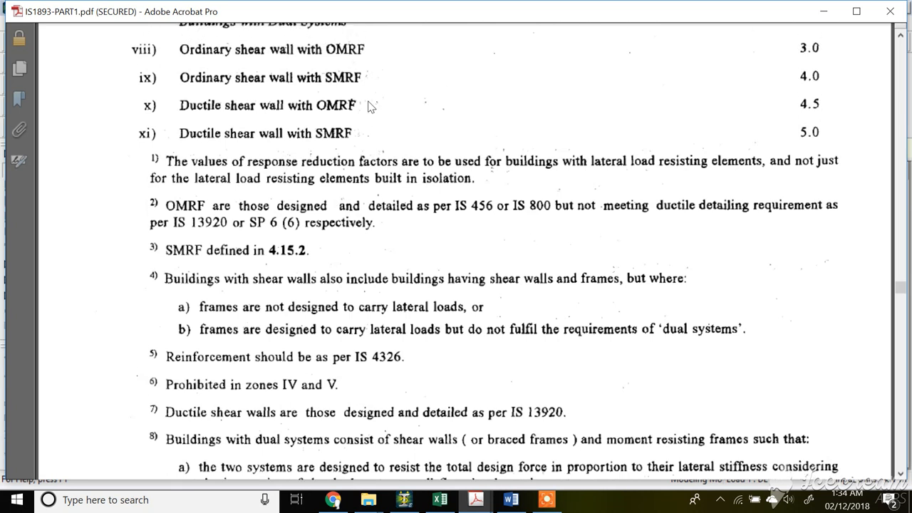
pyautogui.scroll(1, 369, 105)
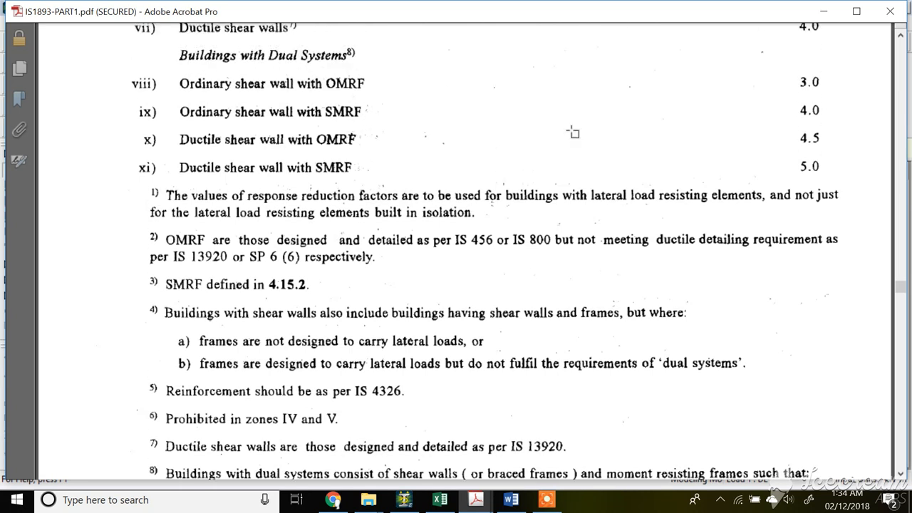
pyautogui.hotkey('ctrl', 'f')
pyautogui.write('7.')
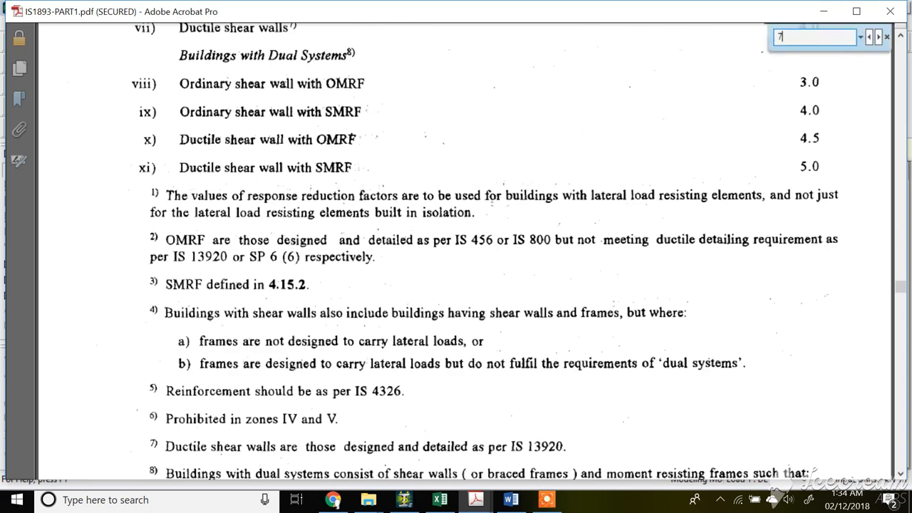
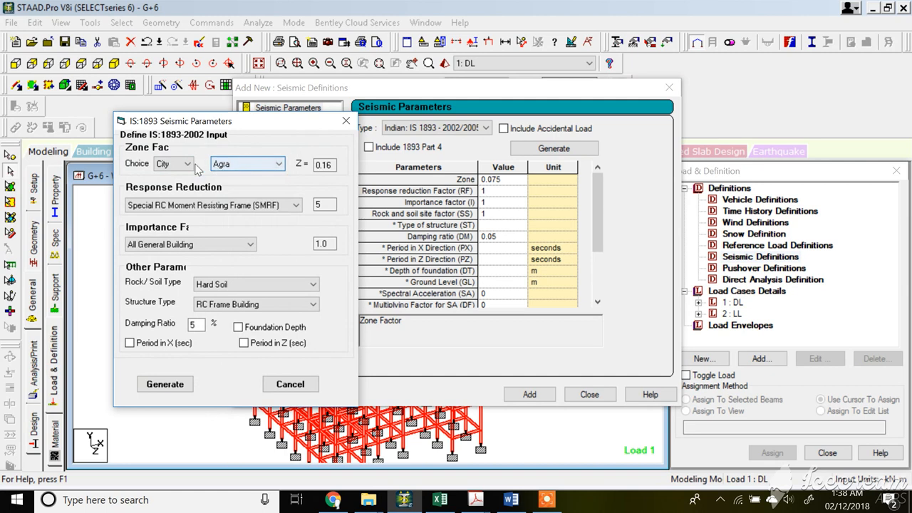
# Set the IS 1893 zone factor by Zone to III and choose Special RC Moment Resisting Frame (SMRF) for response reduction.
pyautogui.click(188, 165)
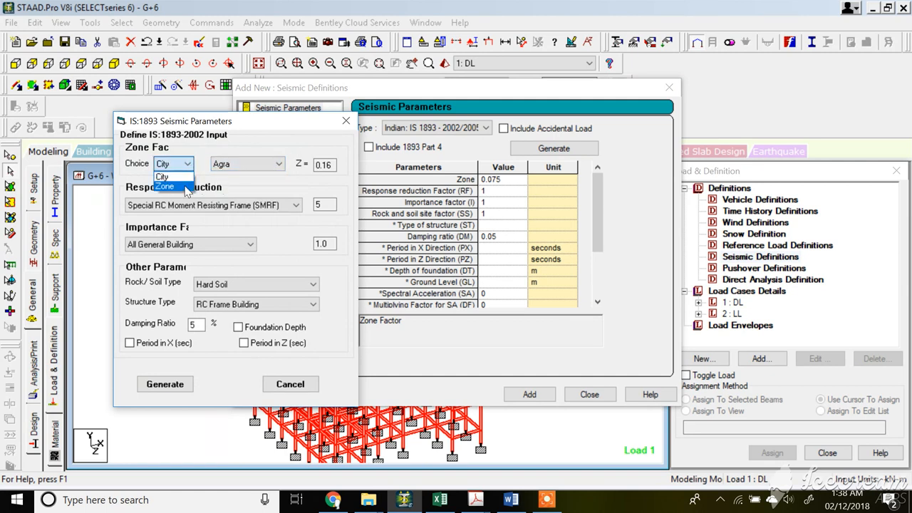
pyautogui.click(184, 188)
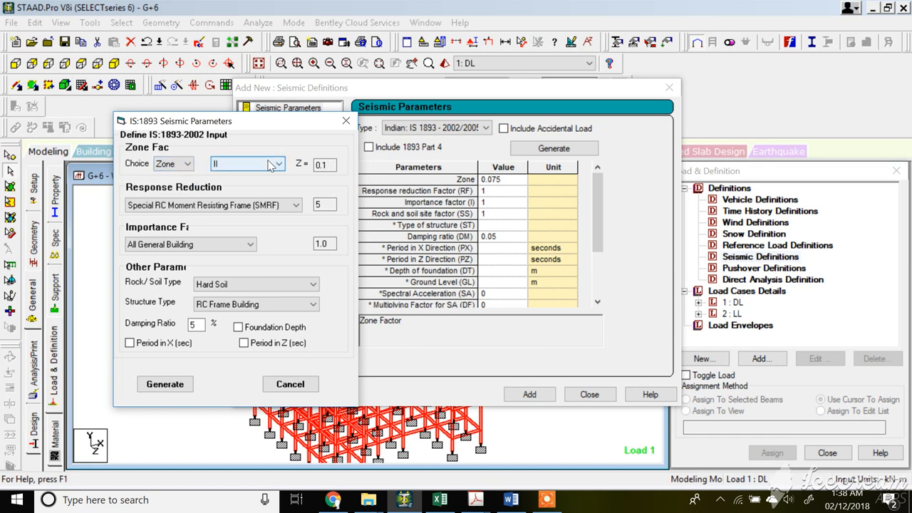
pyautogui.click(275, 165)
pyautogui.click(242, 185)
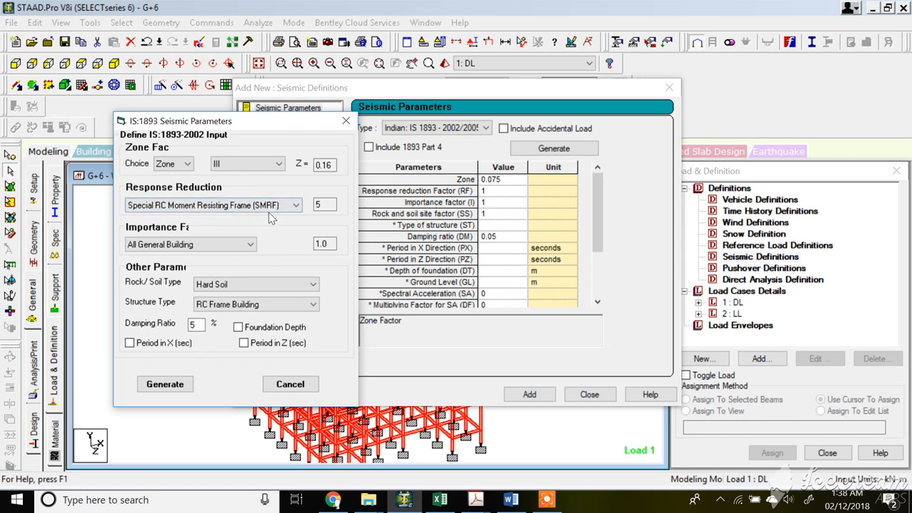
pyautogui.click(243, 206)
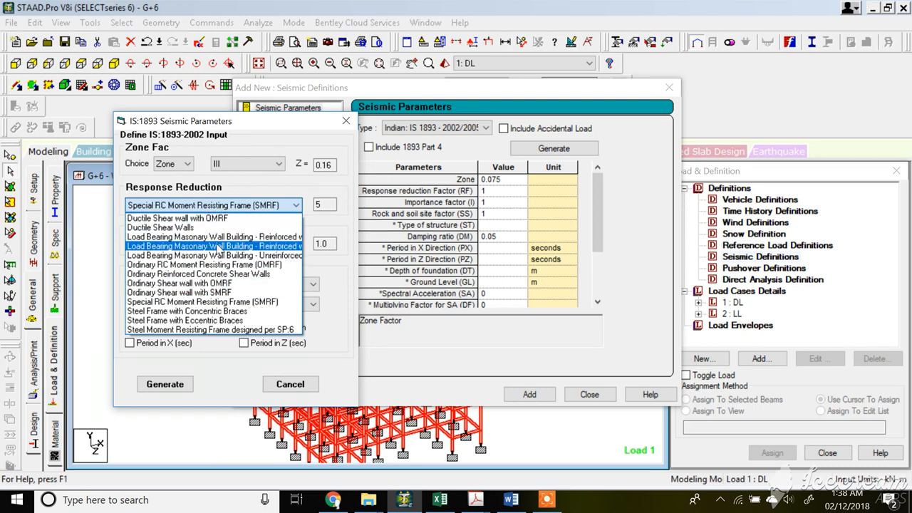
pyautogui.click(217, 301)
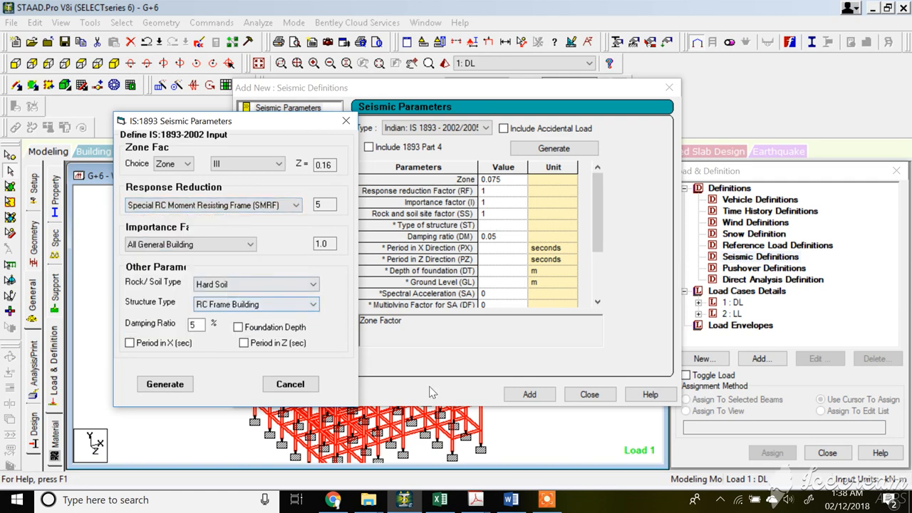
# Switch to the IS1893-PART1.pdf document in Acrobat.
pyautogui.click(470, 503)
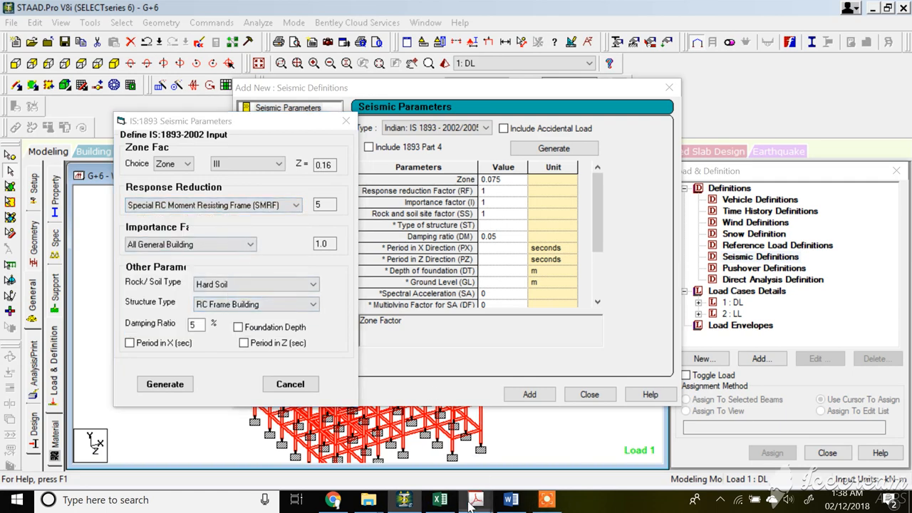
pyautogui.click(497, 456)
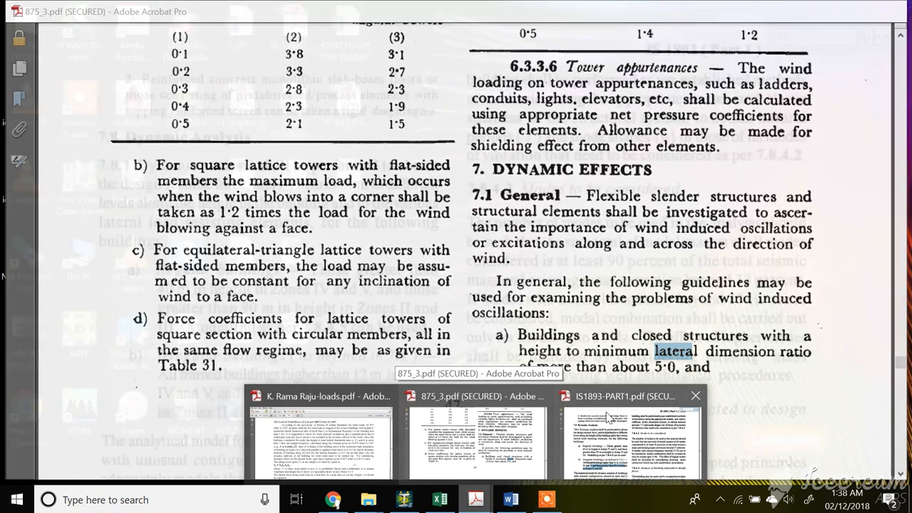
pyautogui.click(632, 436)
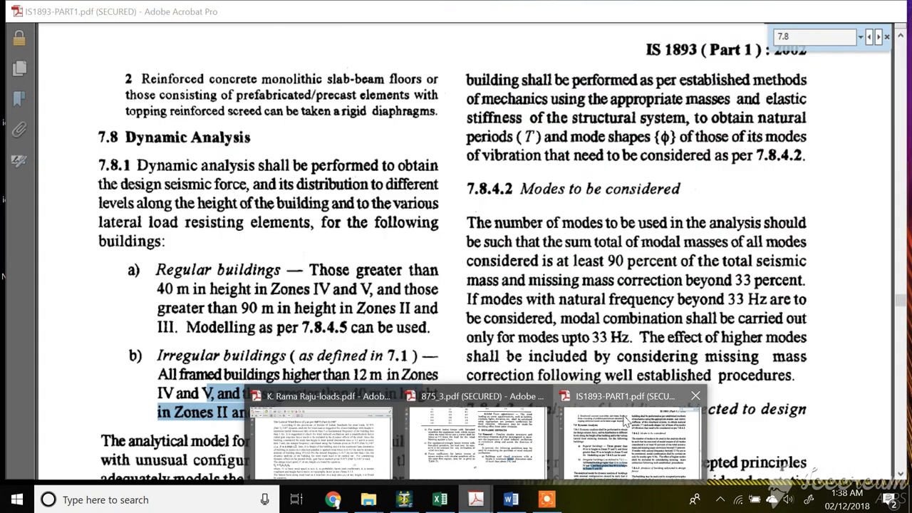
pyautogui.scroll(2, 679, 219)
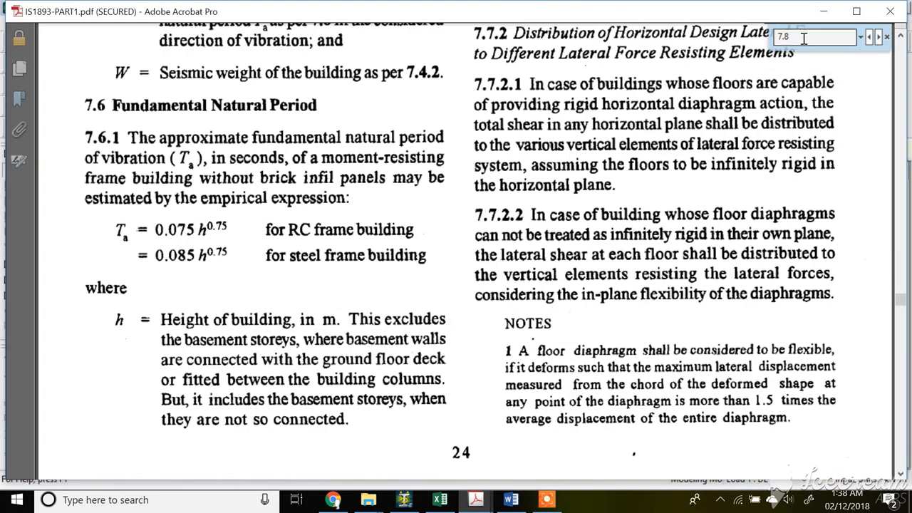
# Search the IS 1893 document for "table 7" to locate the response reduction factor table.
pyautogui.moveTo(805, 37); pyautogui.dragTo(743, 41)
pyautogui.write('table')
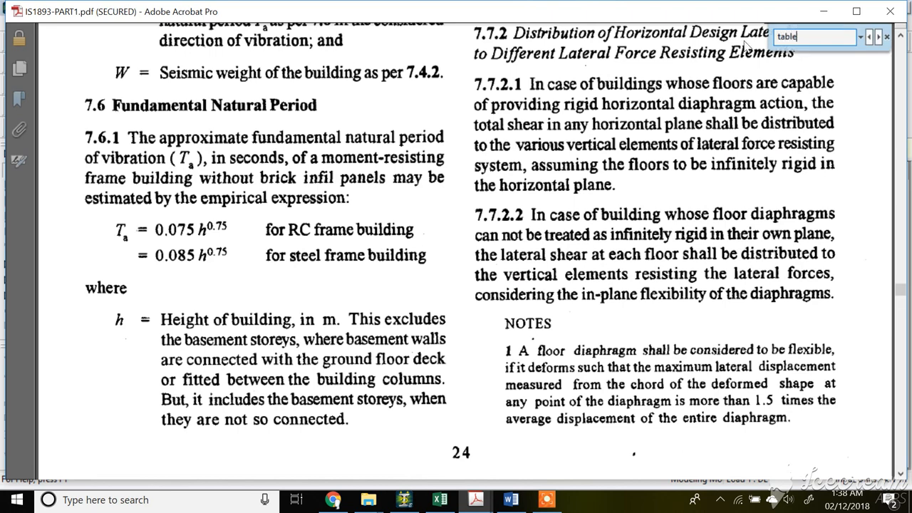
pyautogui.press('Return')
pyautogui.click(825, 43)
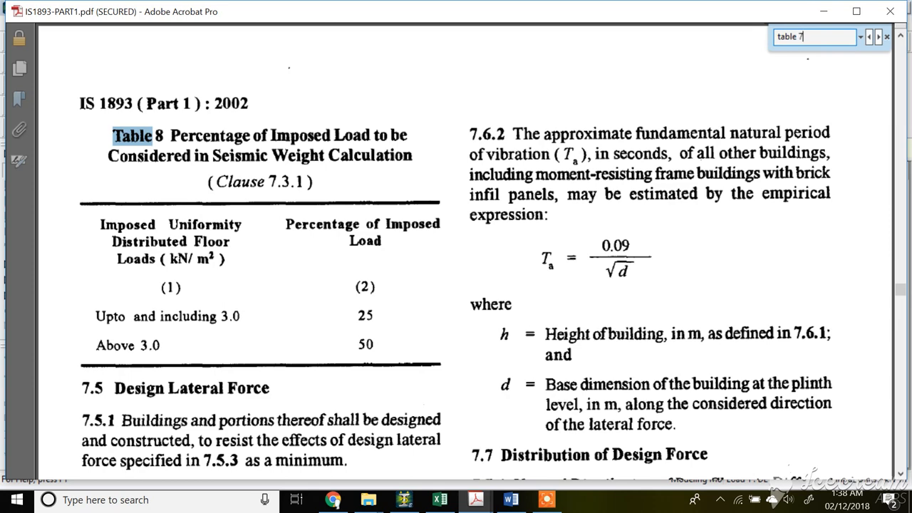
pyautogui.write('7')
pyautogui.press('Return')
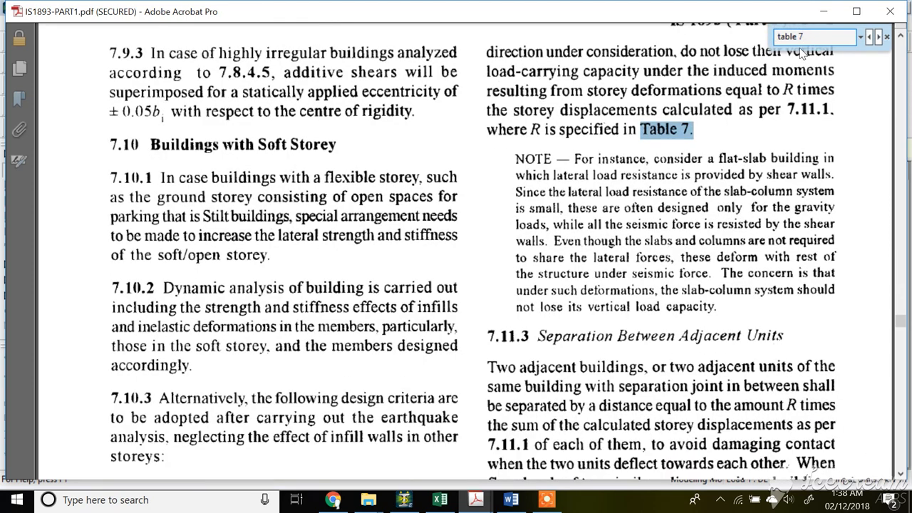
pyautogui.press('Return')
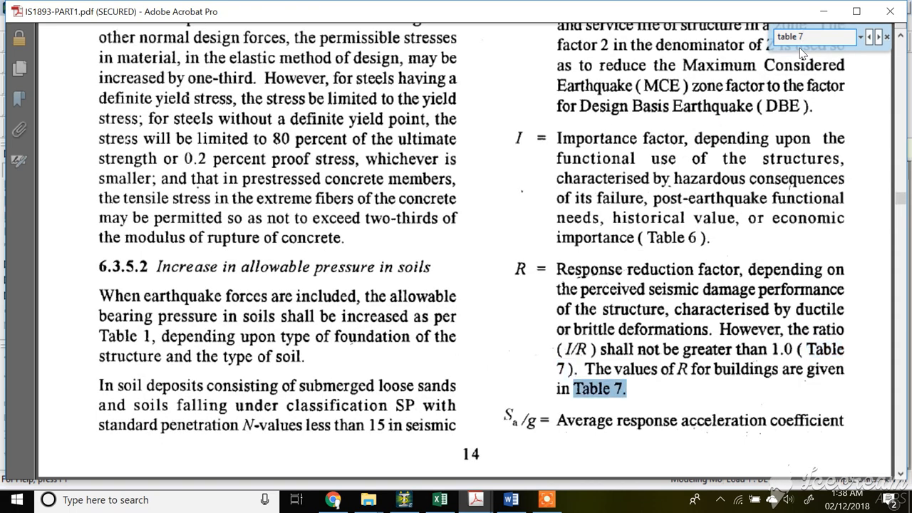
pyautogui.press('Return')
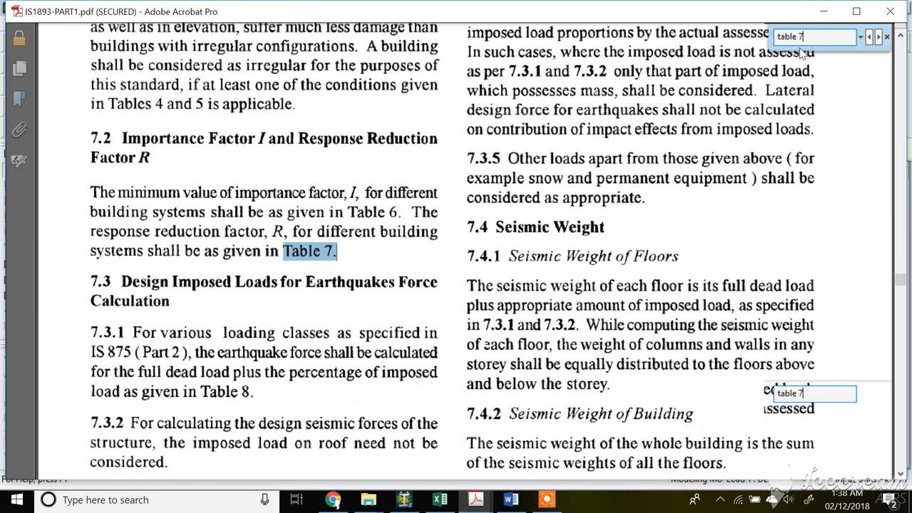
pyautogui.press('Return')
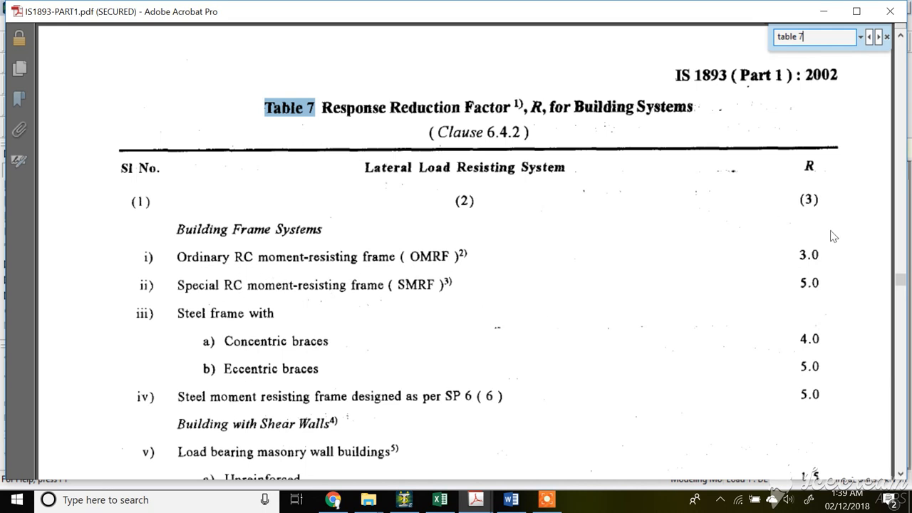
# Examine the R values for OMRF and SMRF in Table 7 and read its footnotes.
pyautogui.moveTo(797, 283); pyautogui.dragTo(825, 284)
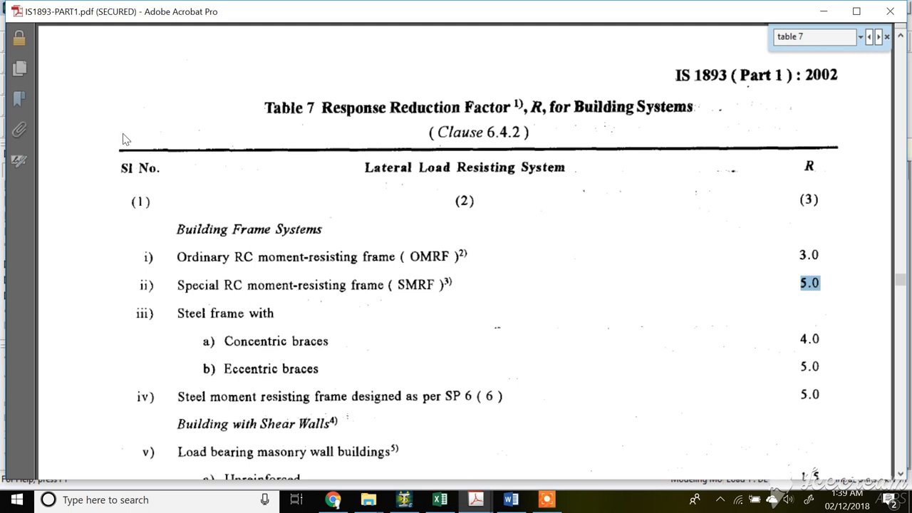
pyautogui.moveTo(798, 255); pyautogui.dragTo(819, 255)
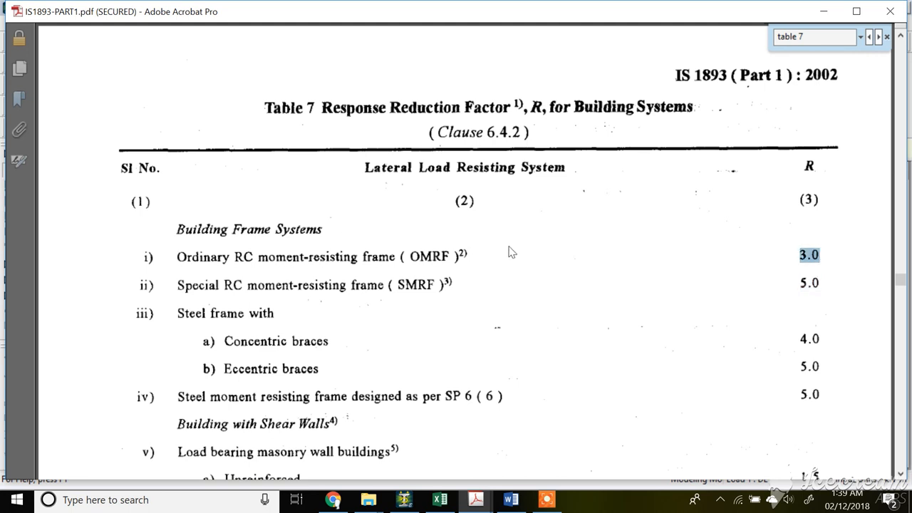
pyautogui.moveTo(461, 252); pyautogui.dragTo(464, 252)
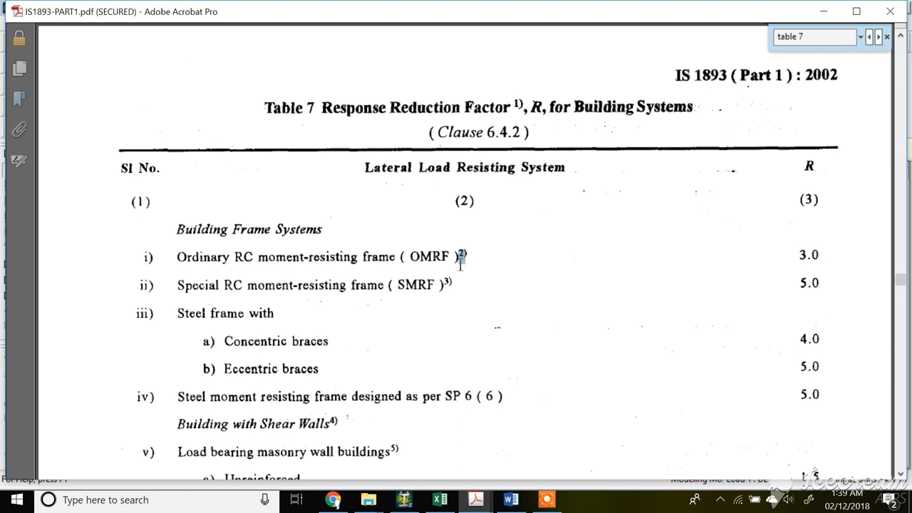
pyautogui.moveTo(449, 282); pyautogui.dragTo(445, 280)
pyautogui.scroll(-6, 384, 345)
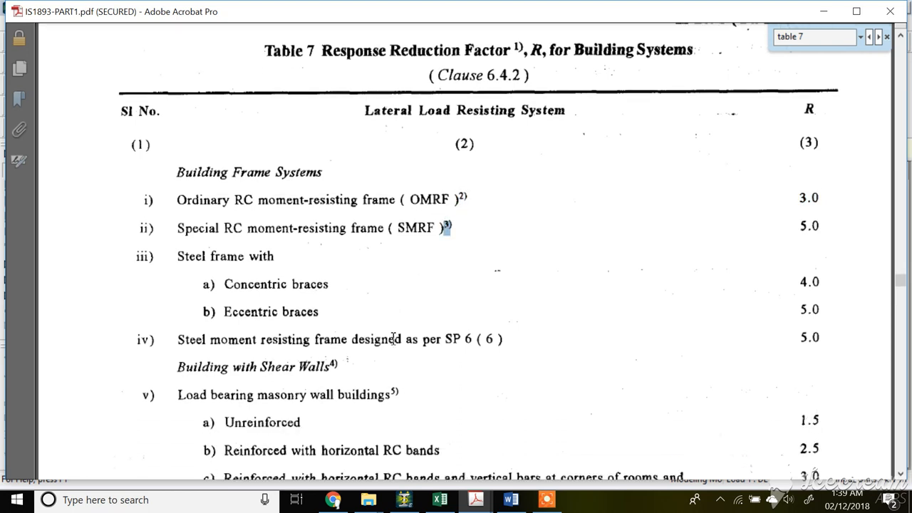
pyautogui.scroll(-8, 352, 353)
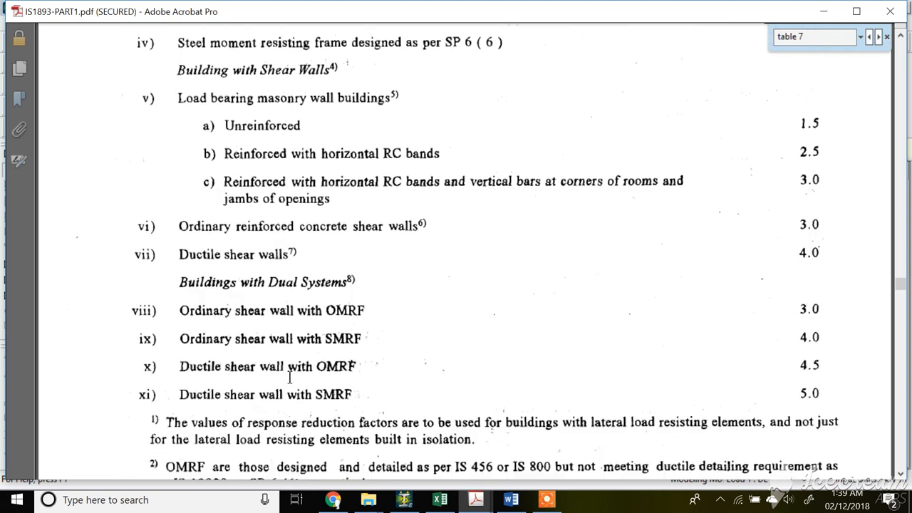
pyautogui.scroll(-6, 289, 379)
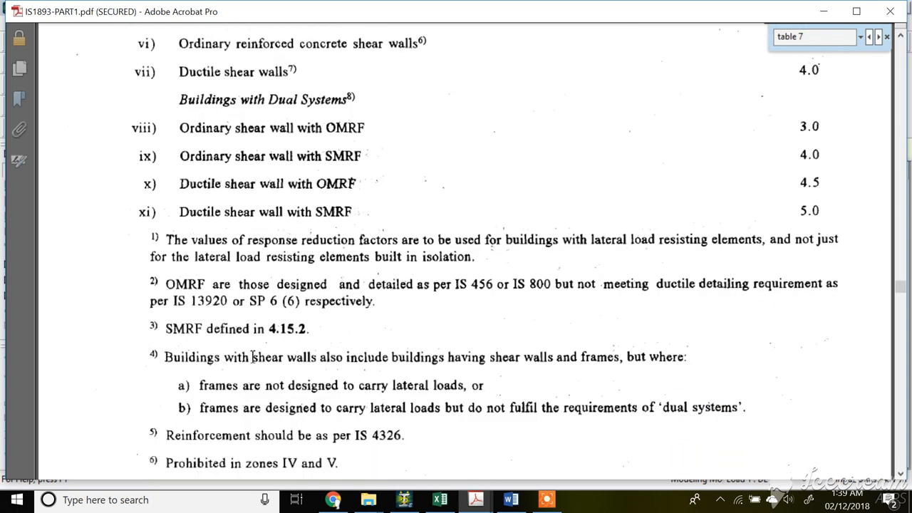
pyautogui.scroll(-5, 251, 358)
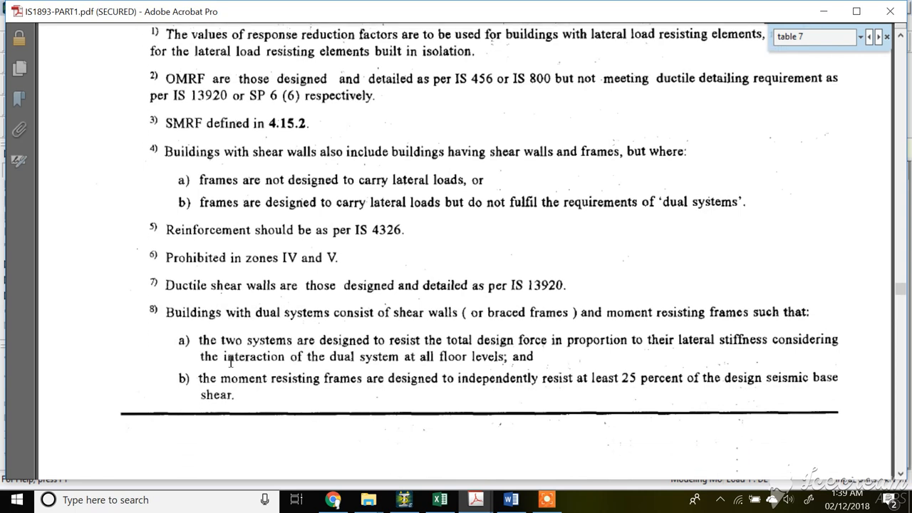
pyautogui.scroll(4, 180, 288)
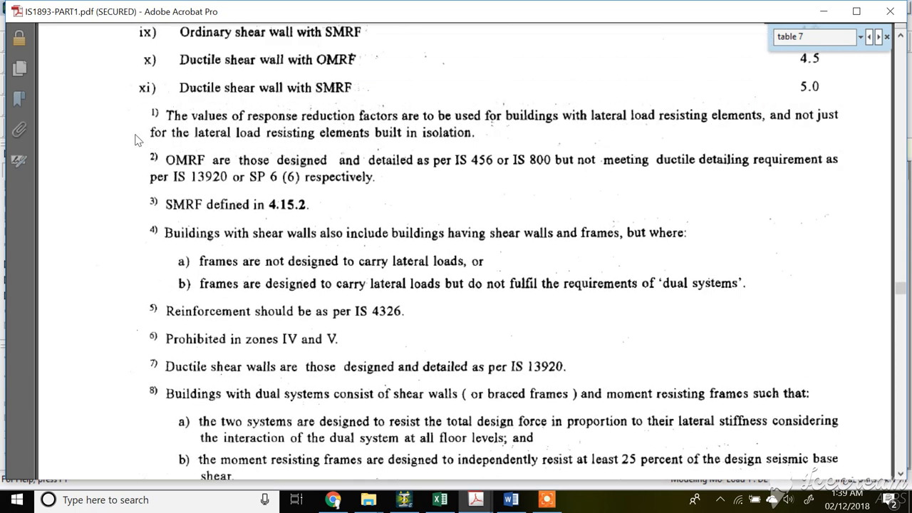
pyautogui.moveTo(167, 205); pyautogui.dragTo(313, 203)
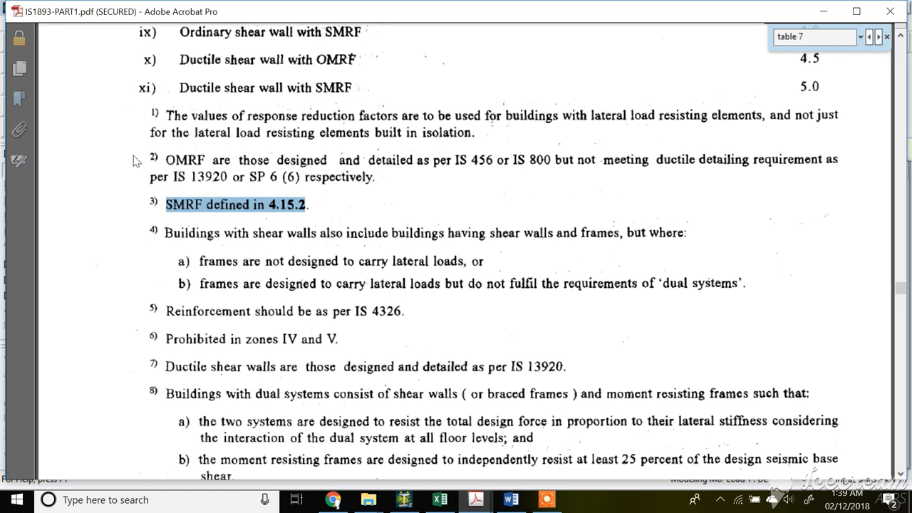
pyautogui.moveTo(168, 158); pyautogui.dragTo(540, 164)
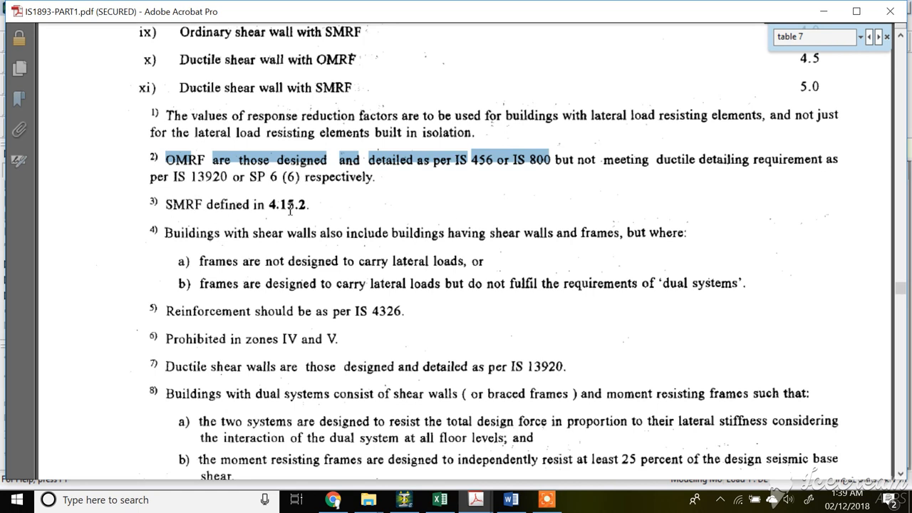
# Search the document for clause 4.15.2 to read the Special Moment-Resisting Frame definition.
pyautogui.moveTo(826, 37); pyautogui.dragTo(764, 43)
pyautogui.write('4.15.2')
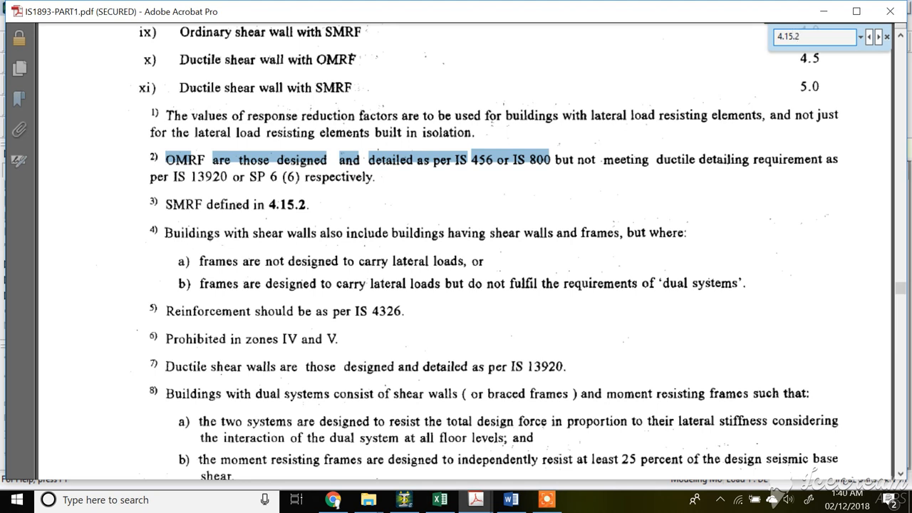
pyautogui.press('Return')
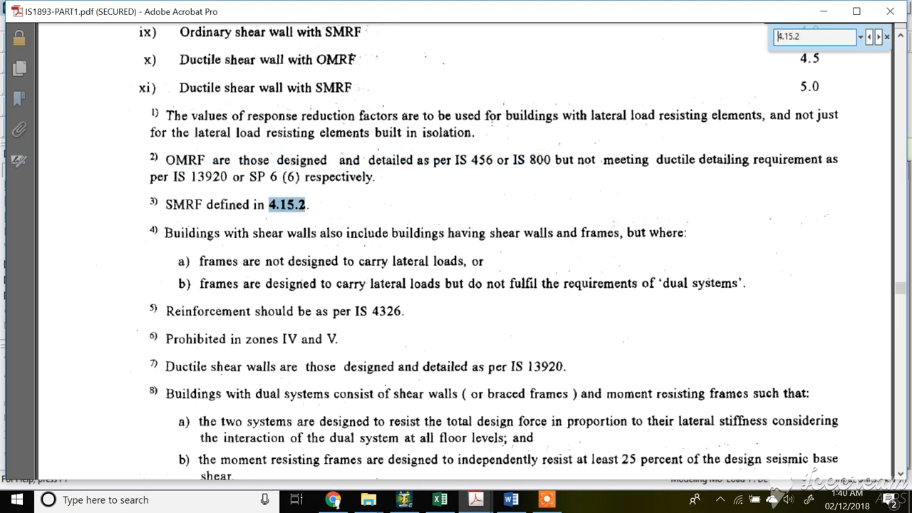
pyautogui.press('Return')
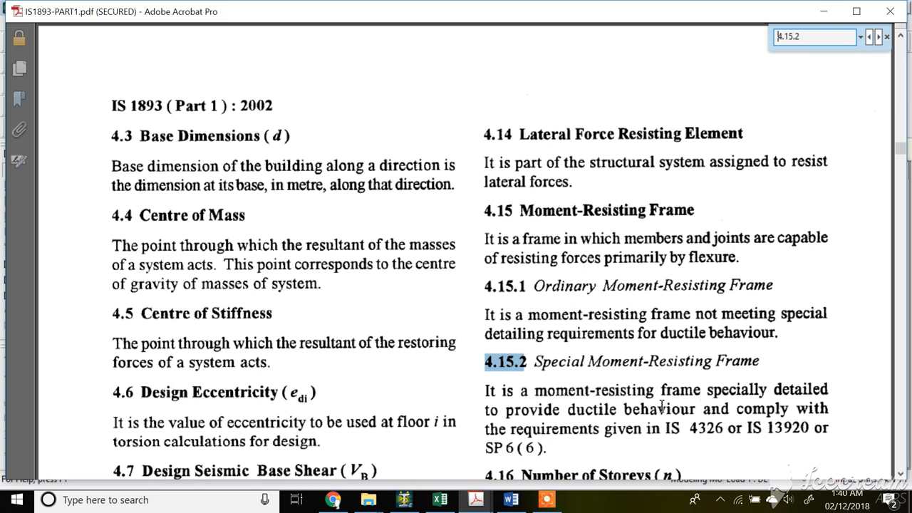
# Search for "table 7" again and review the response reduction factors for all building systems.
pyautogui.click(403, 500)
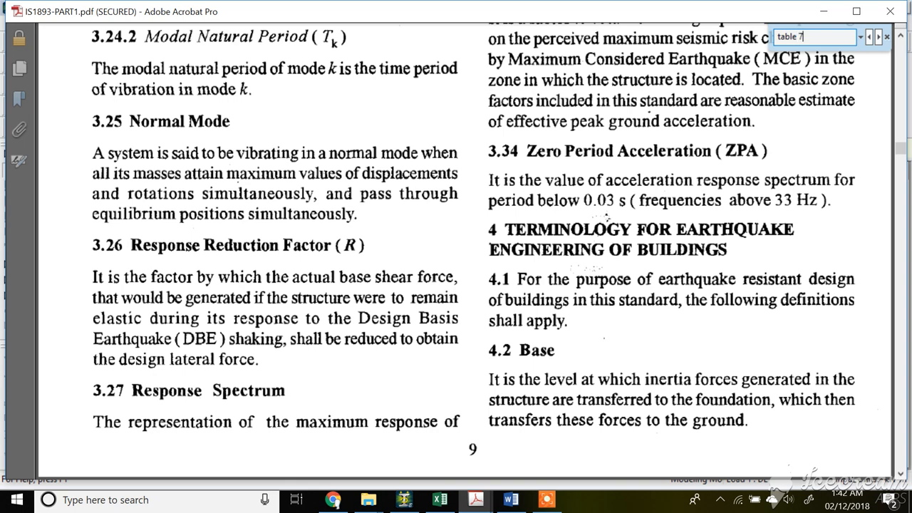
pyautogui.press('Return')
pyautogui.press('Return')
pyautogui.press('Return')
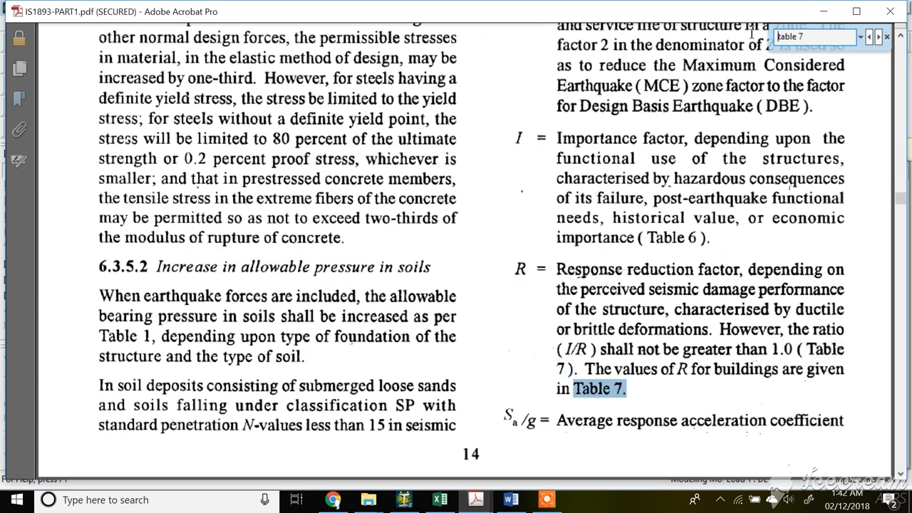
pyautogui.press('Return')
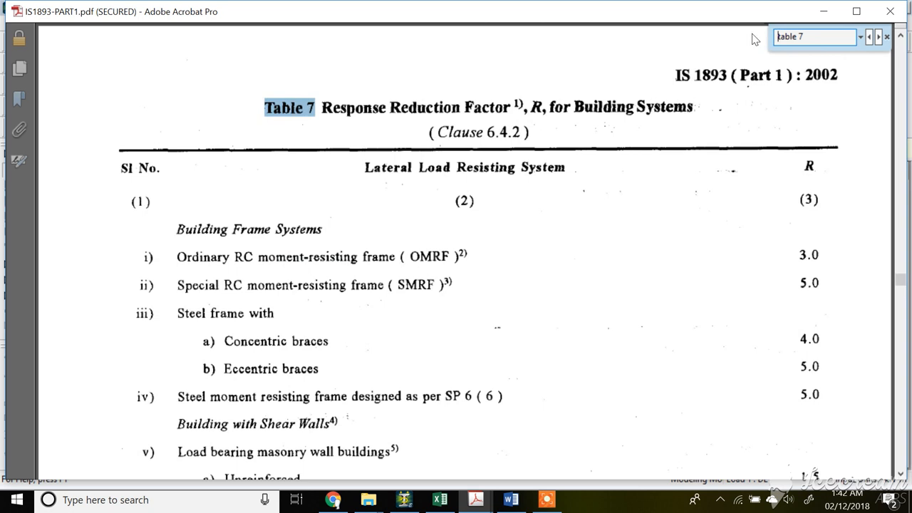
pyautogui.click(461, 258)
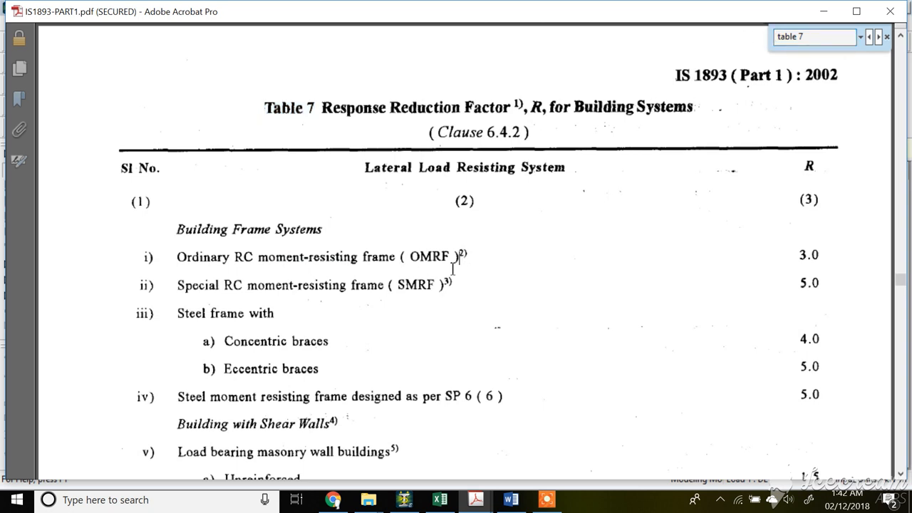
pyautogui.scroll(-6, 445, 280)
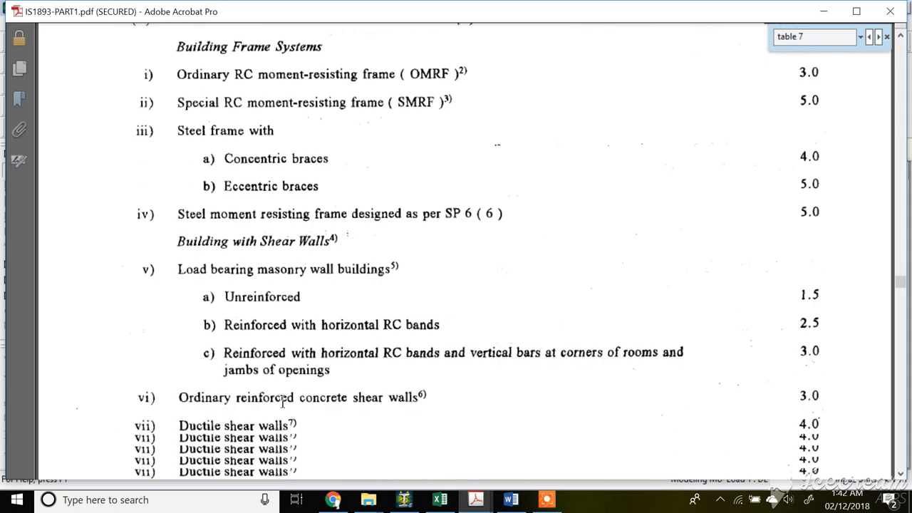
pyautogui.scroll(-7, 281, 395)
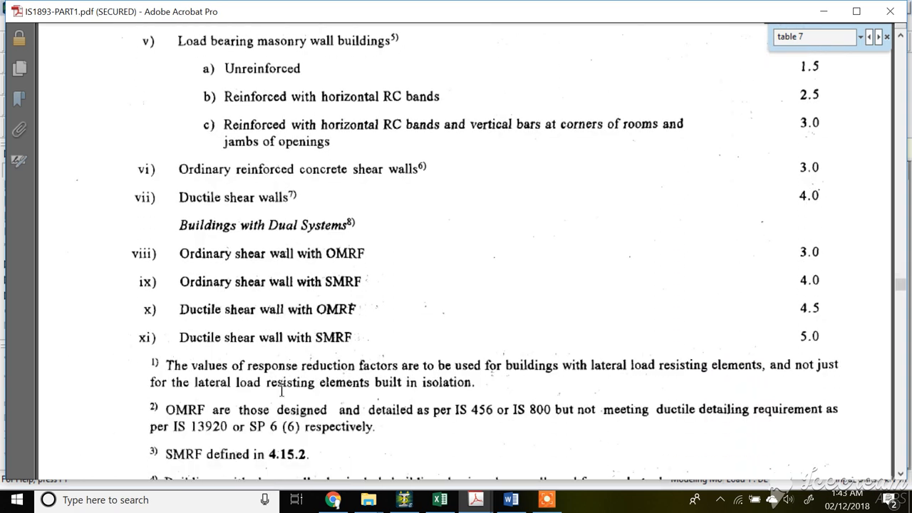
pyautogui.scroll(-6, 302, 356)
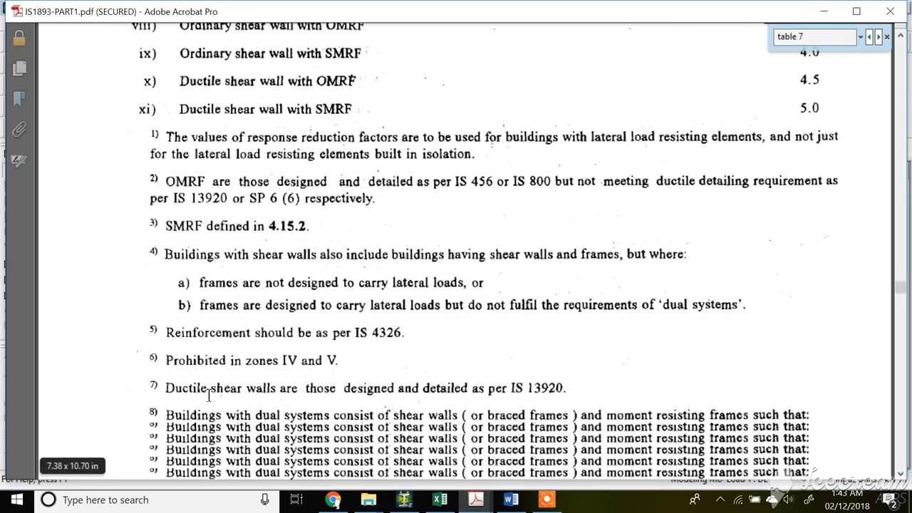
# Highlight the OMRF and SMRF footnotes beneath Table 7 in the IS 1893 document.
pyautogui.scroll(2, 238, 354)
pyautogui.scroll(-1, 235, 310)
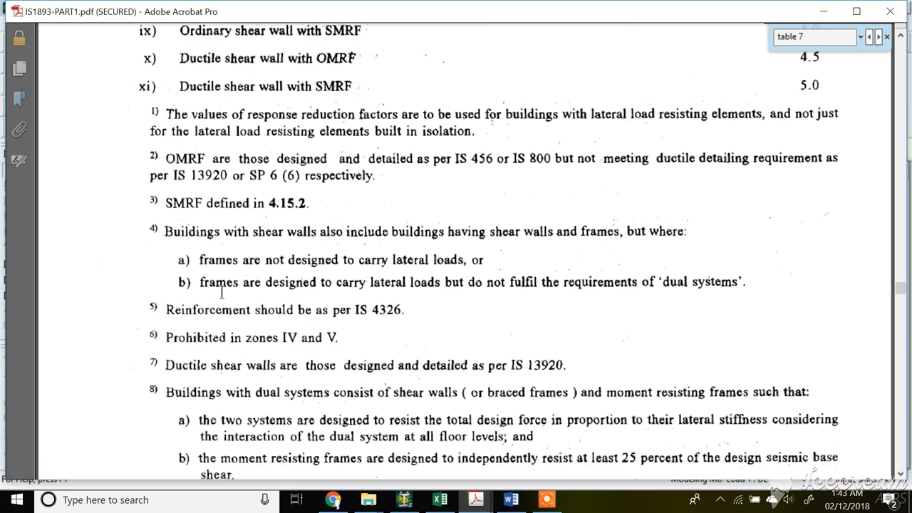
pyautogui.moveTo(164, 154); pyautogui.dragTo(346, 180)
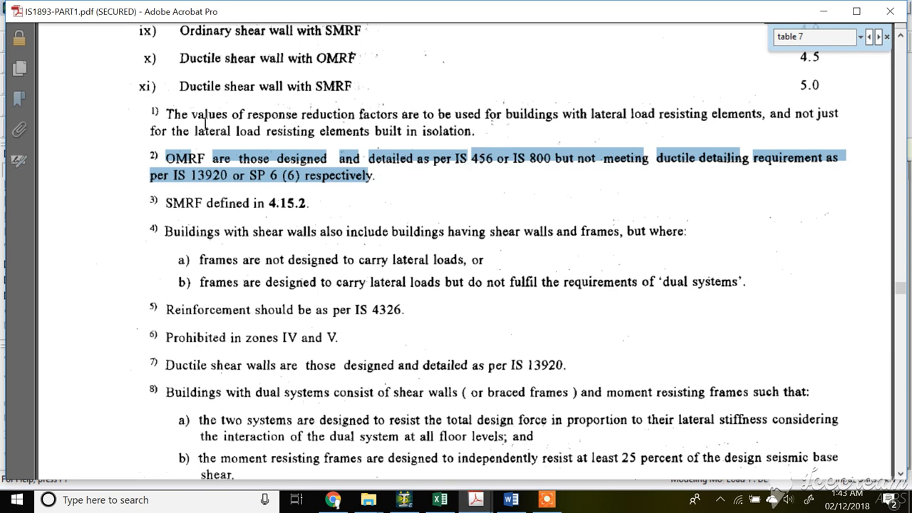
pyautogui.moveTo(166, 203); pyautogui.dragTo(313, 205)
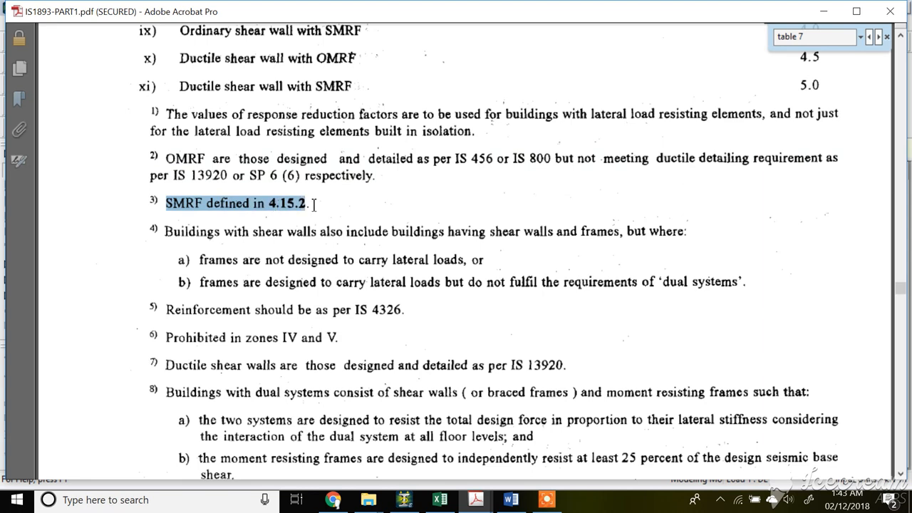
# Set the importance factor category to Important Building in the IS 1893 Seismic Parameters dialog.
pyautogui.click(404, 499)
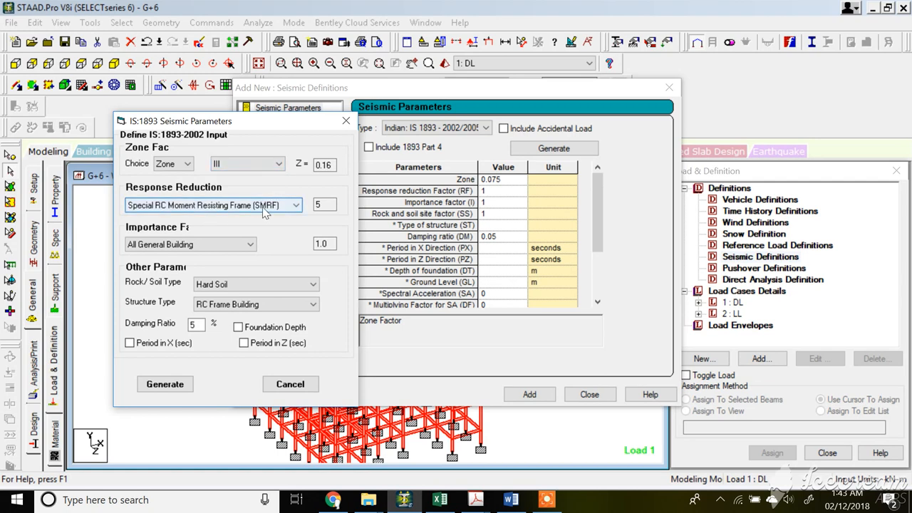
pyautogui.click(247, 244)
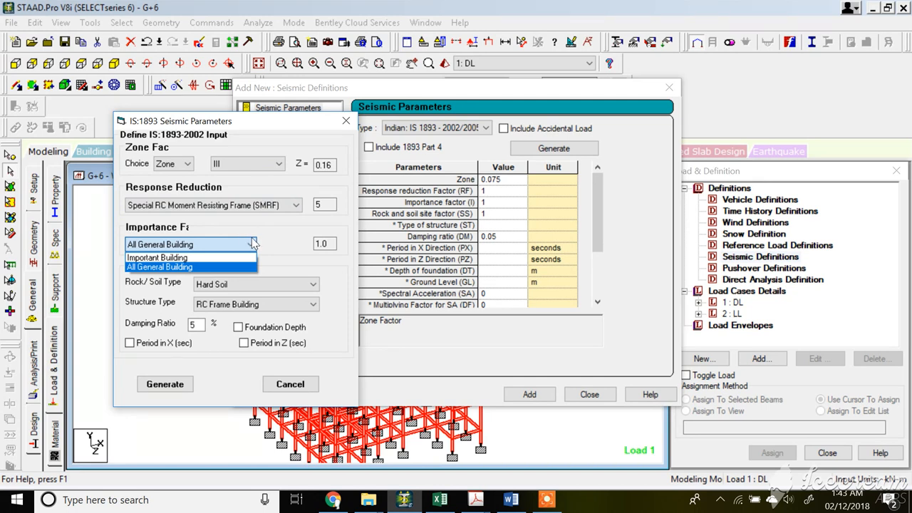
pyautogui.click(476, 501)
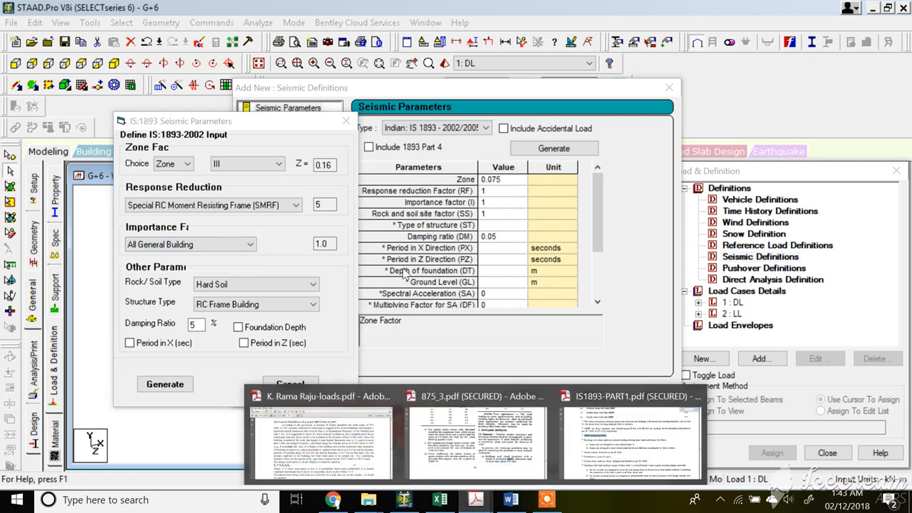
pyautogui.click(266, 252)
pyautogui.click(246, 244)
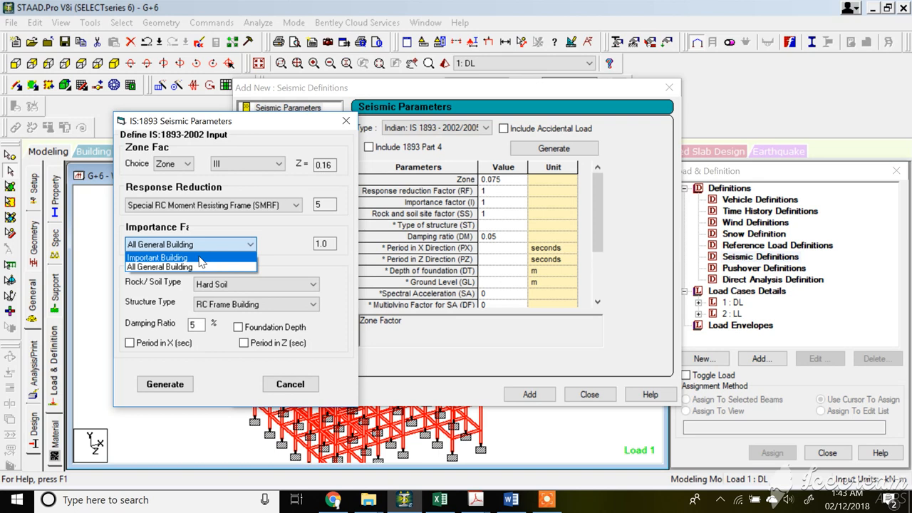
pyautogui.click(201, 258)
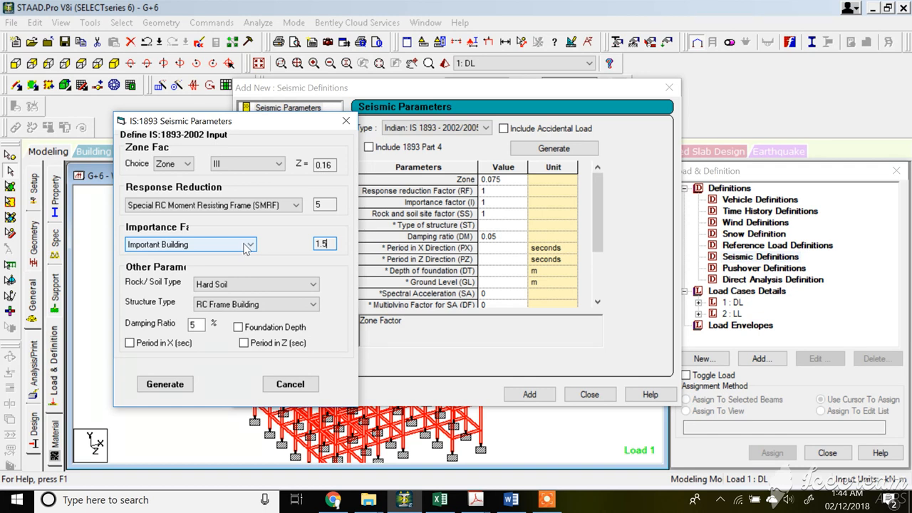
# Set the rock/soil type to Medium Soil, keeping the structure type as RC Frame Building.
pyautogui.click(227, 285)
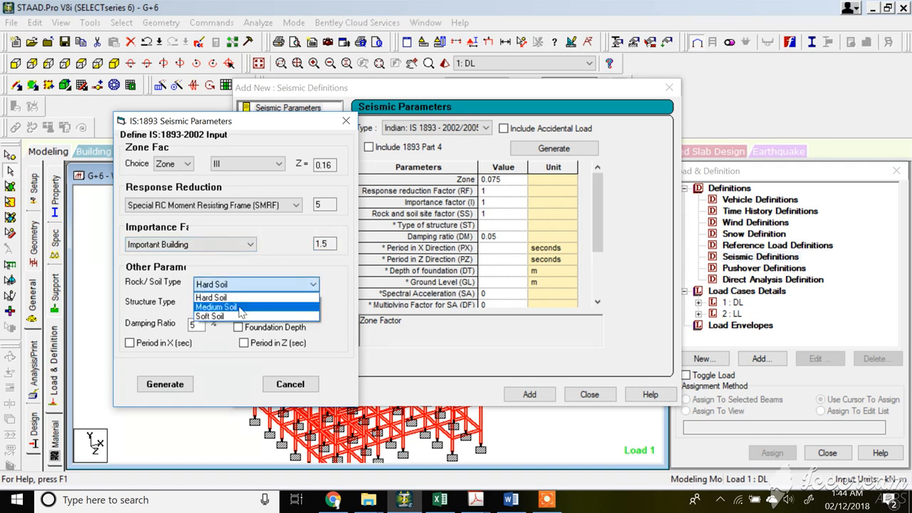
pyautogui.click(241, 311)
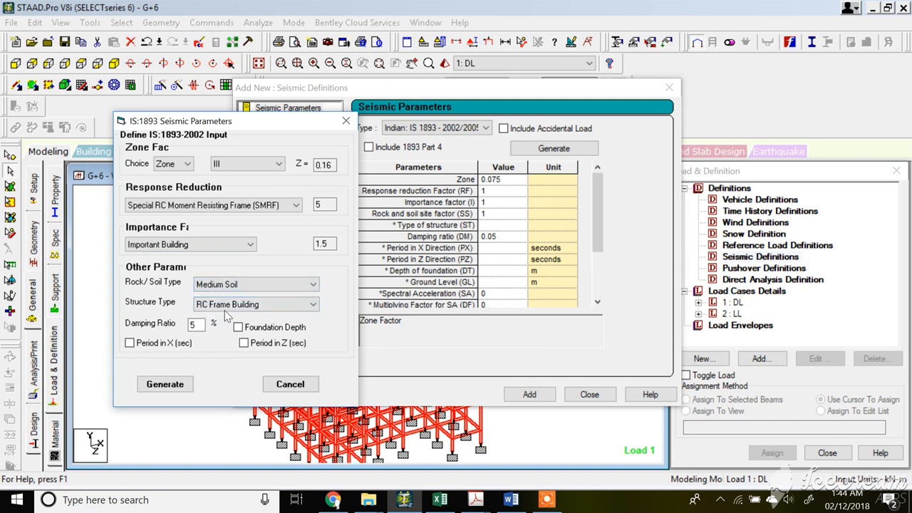
pyautogui.click(221, 306)
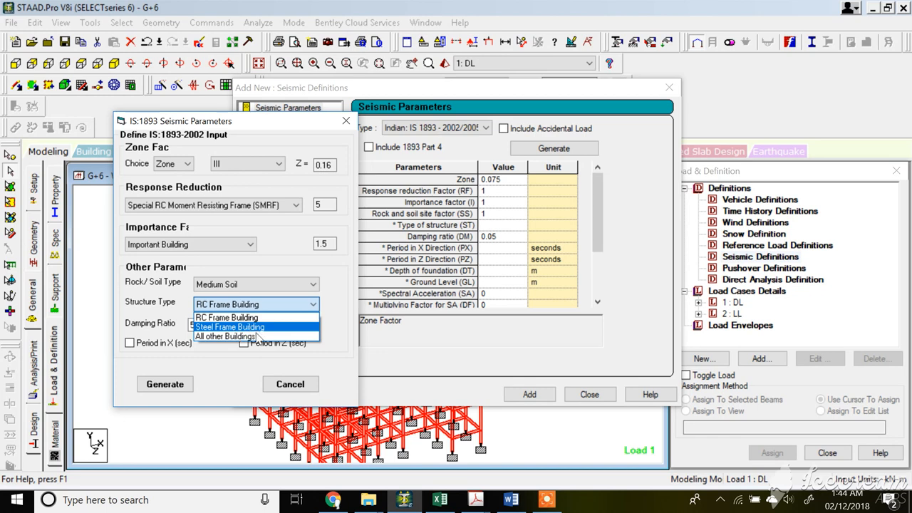
pyautogui.click(252, 261)
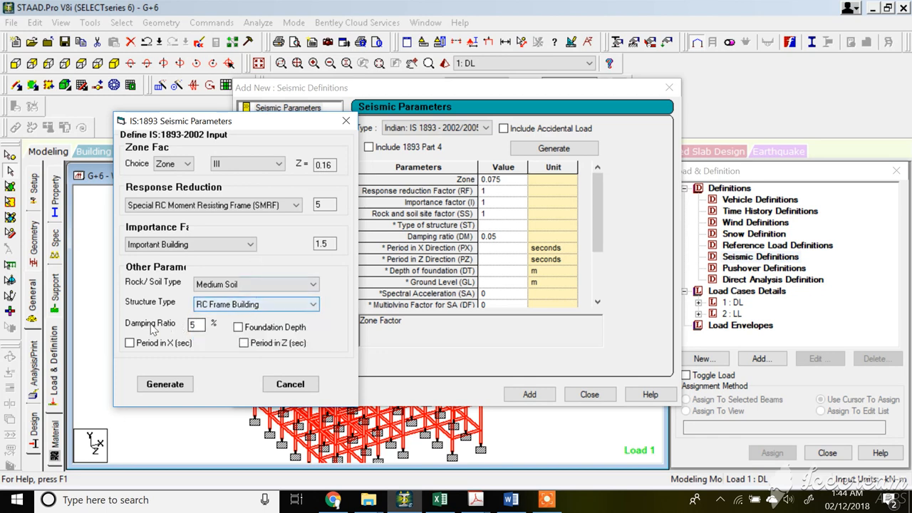
# Generate the seismic parameters, add the IS 1893 seismic definition, and close the dialog.
pyautogui.click(181, 389)
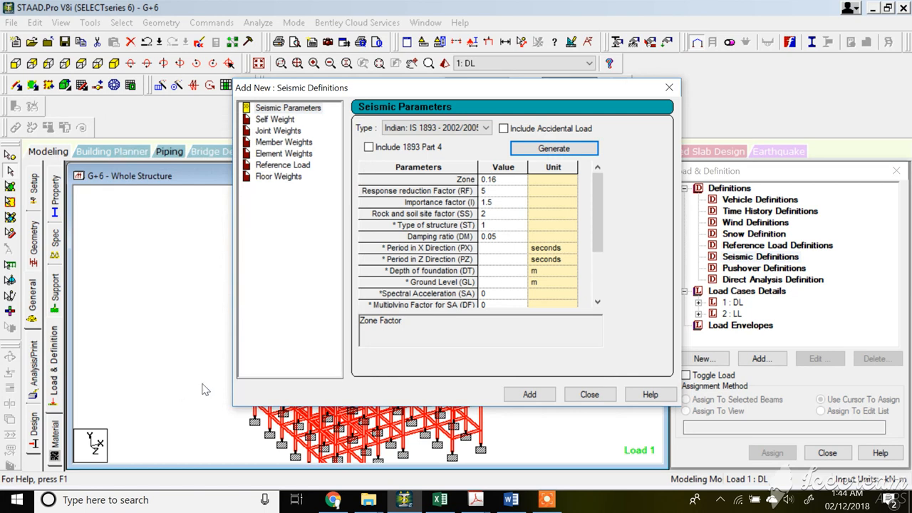
pyautogui.click(546, 399)
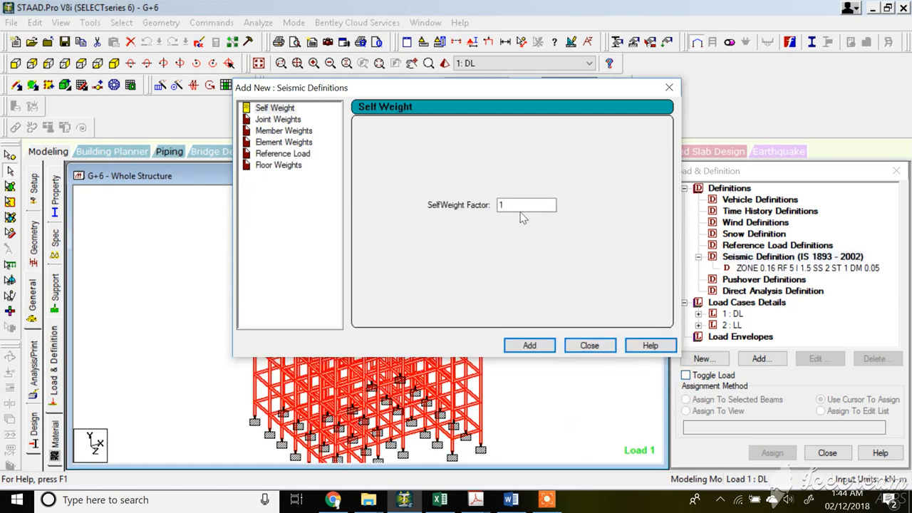
pyautogui.click(589, 345)
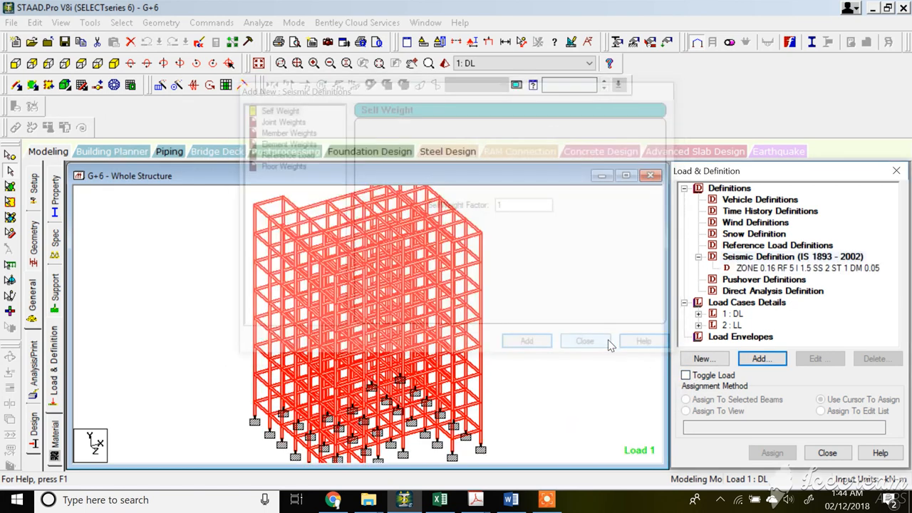
pyautogui.click(793, 269)
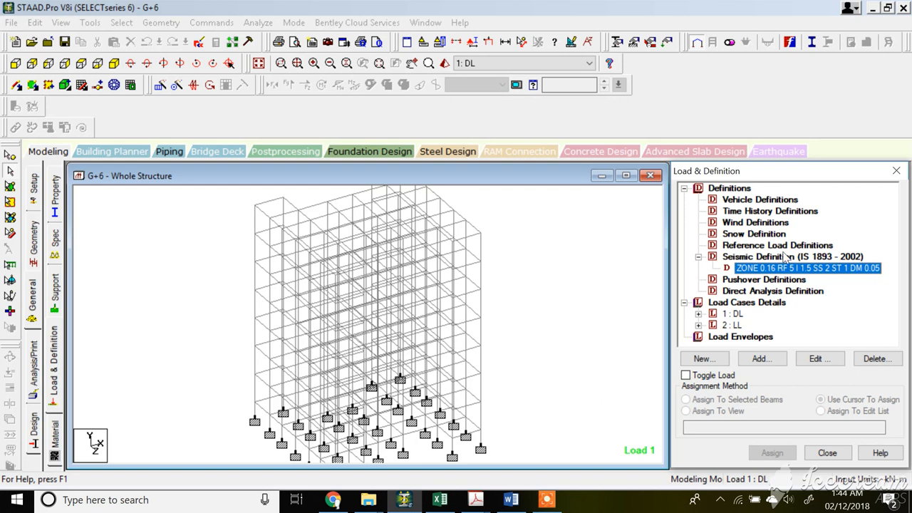
# Search the IS 1893 document for "imposed" to find the imposed load percentage table.
pyautogui.moveTo(473, 498)
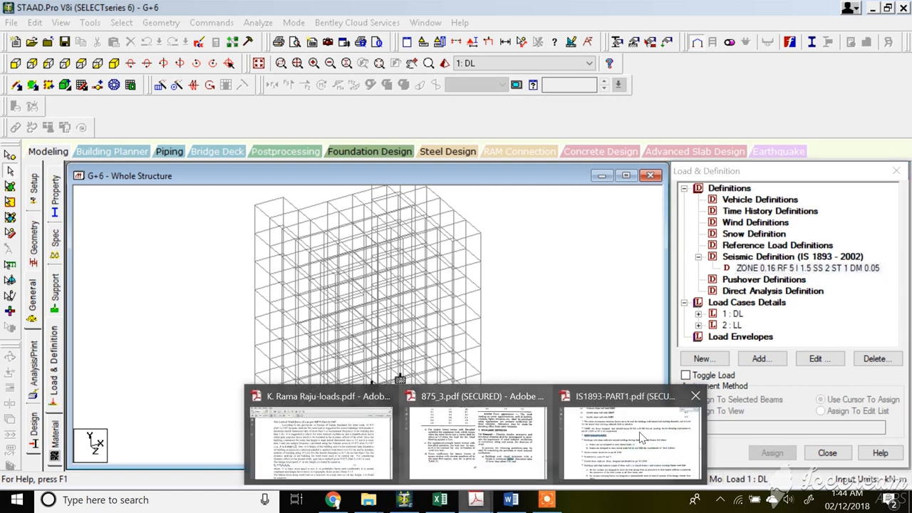
pyautogui.click(645, 416)
pyautogui.hotkey('ctrl', 'f')
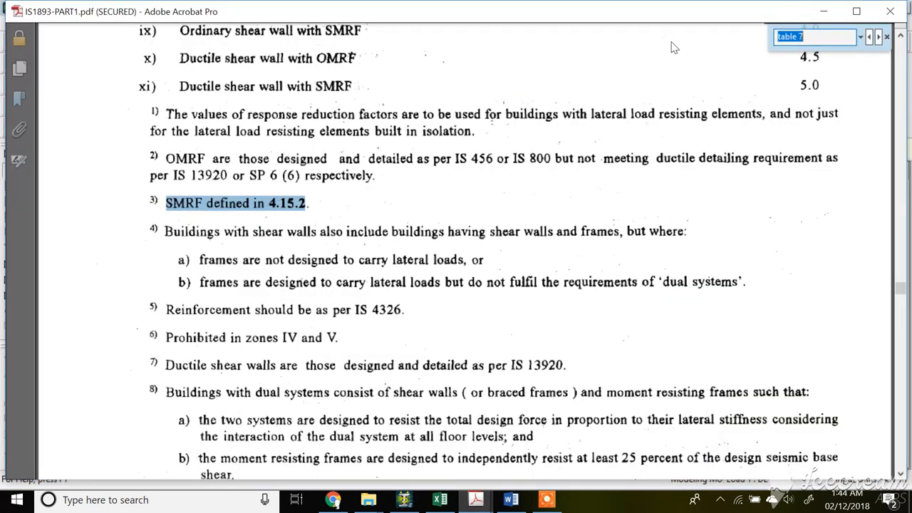
pyautogui.write('imposed')
pyautogui.press('Return')
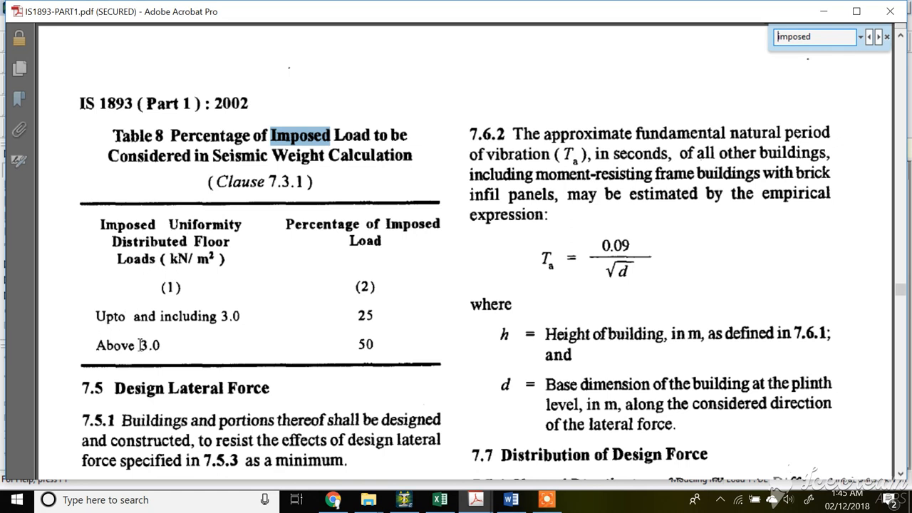
# Examine Table 8's imposed load percentages for floor loads up to and above 3.0 kN/m².
pyautogui.moveTo(140, 345); pyautogui.dragTo(161, 345)
pyautogui.moveTo(357, 344); pyautogui.dragTo(374, 345)
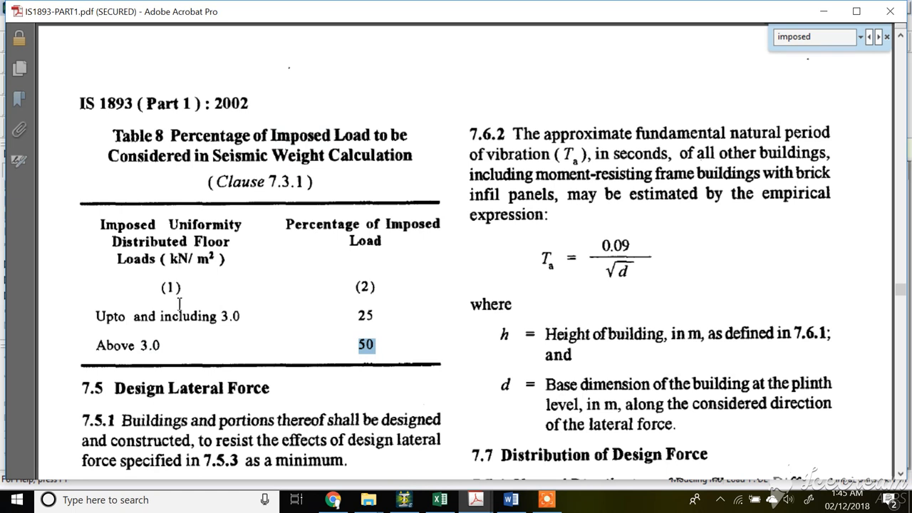
pyautogui.moveTo(219, 316); pyautogui.dragTo(241, 321)
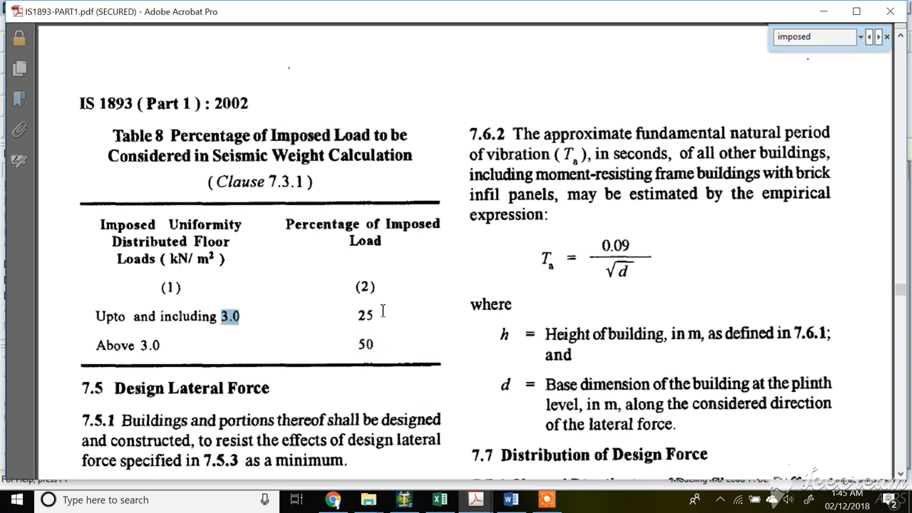
pyautogui.moveTo(378, 312); pyautogui.dragTo(352, 314)
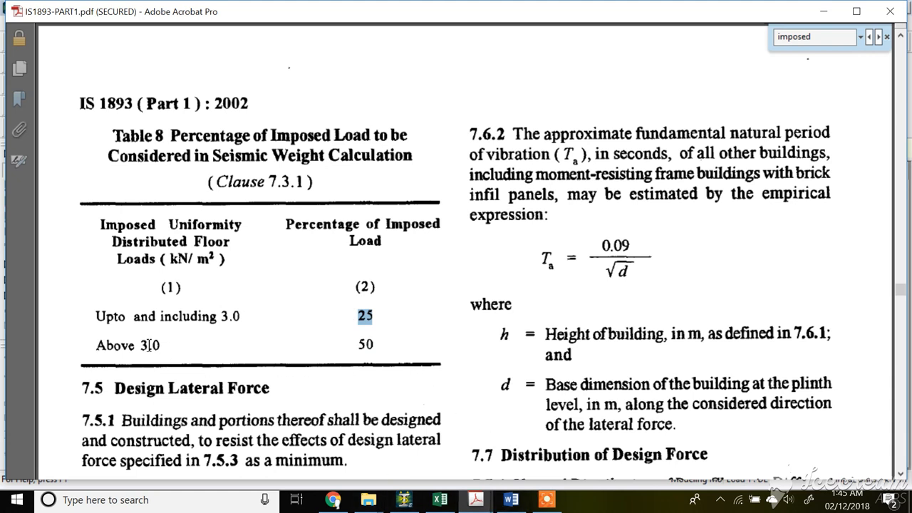
pyautogui.moveTo(360, 344); pyautogui.dragTo(374, 345)
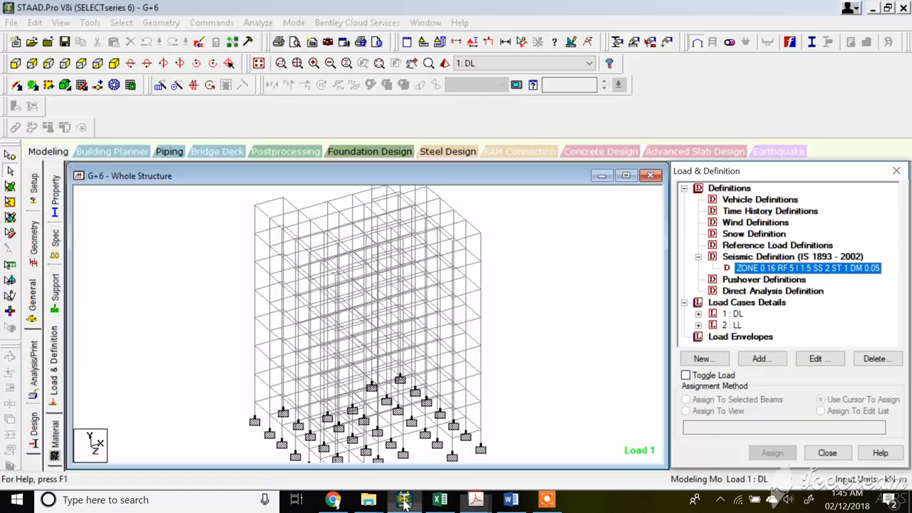
# Save the model and open its input file in the STAAD editor.
pyautogui.click(404, 499)
pyautogui.click(700, 314)
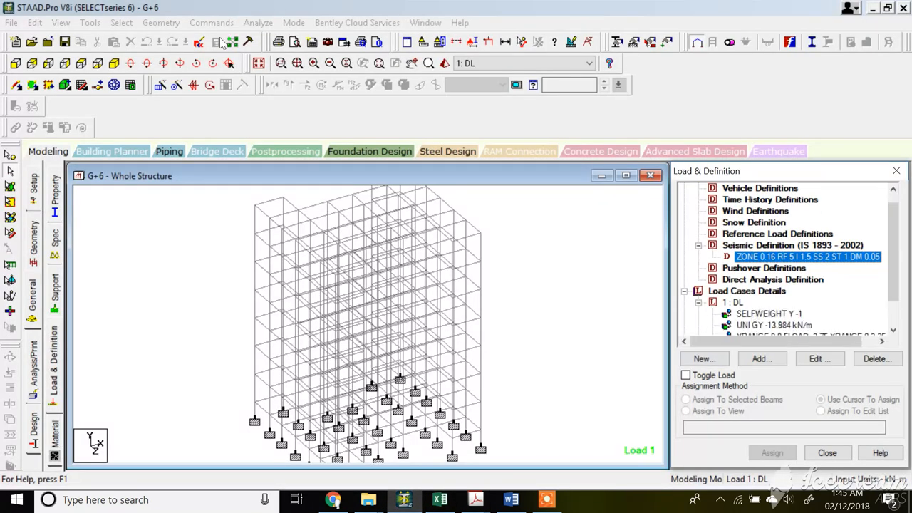
pyautogui.click(197, 45)
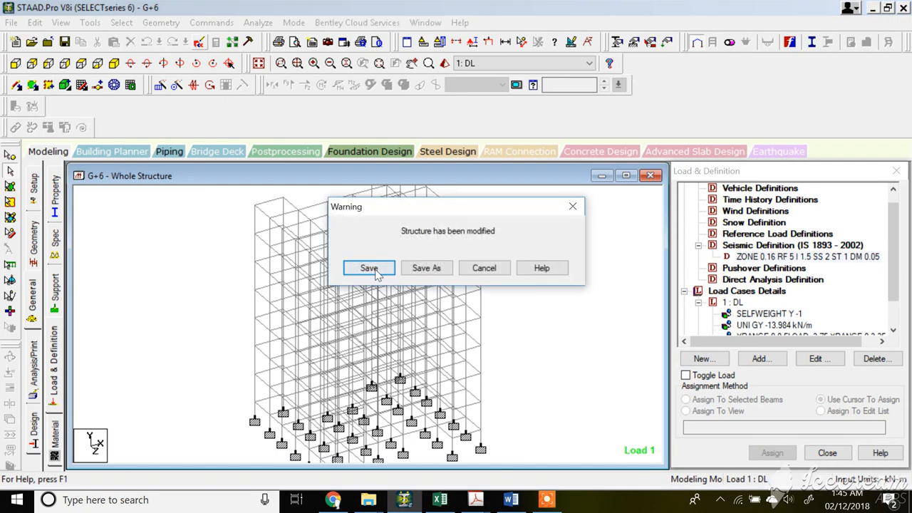
pyautogui.click(369, 268)
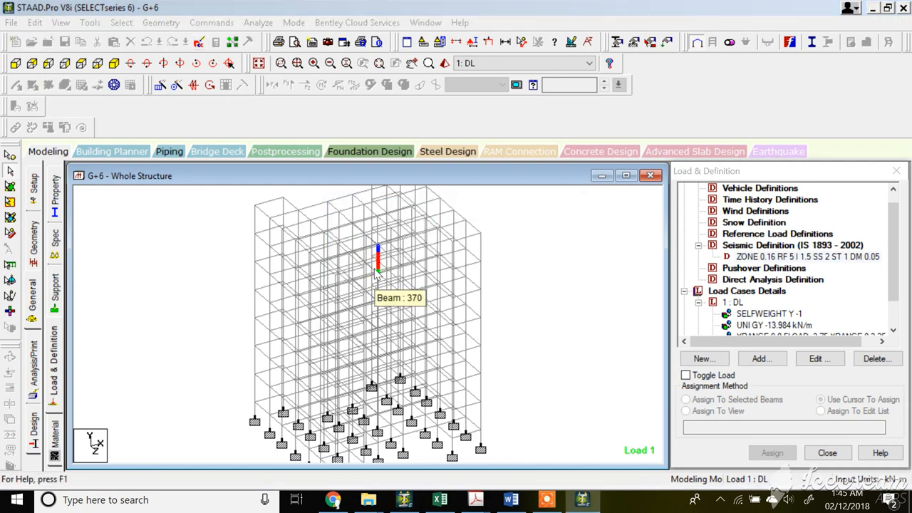
# Copy the load commands from SELFWEIGHT Y -1 through the live load floor load line in the input file.
pyautogui.scroll(-10, 668, 255)
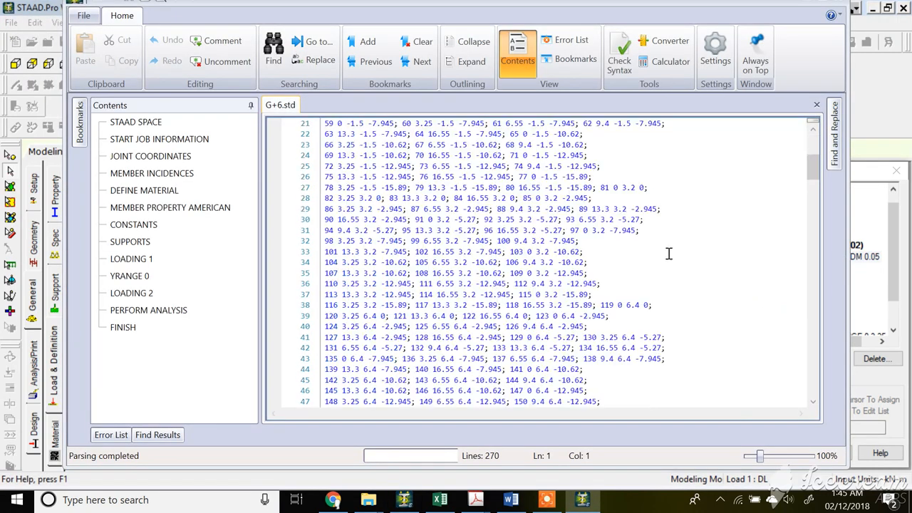
pyautogui.scroll(-1, 513, 273)
pyautogui.scroll(-20, 513, 272)
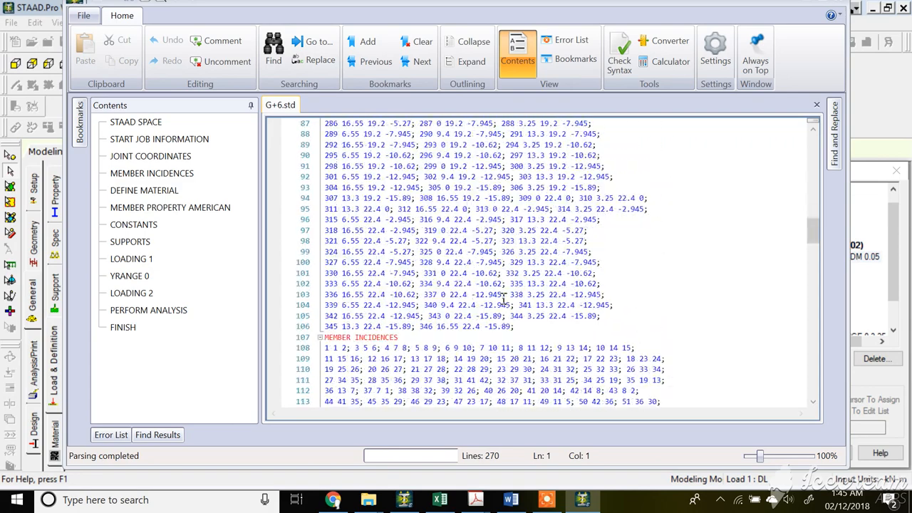
pyautogui.scroll(-20, 501, 297)
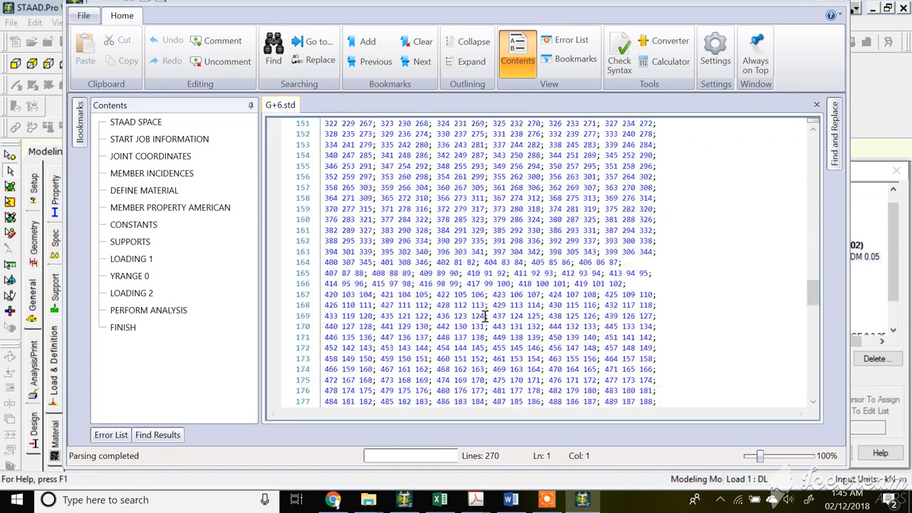
pyautogui.scroll(-14, 483, 325)
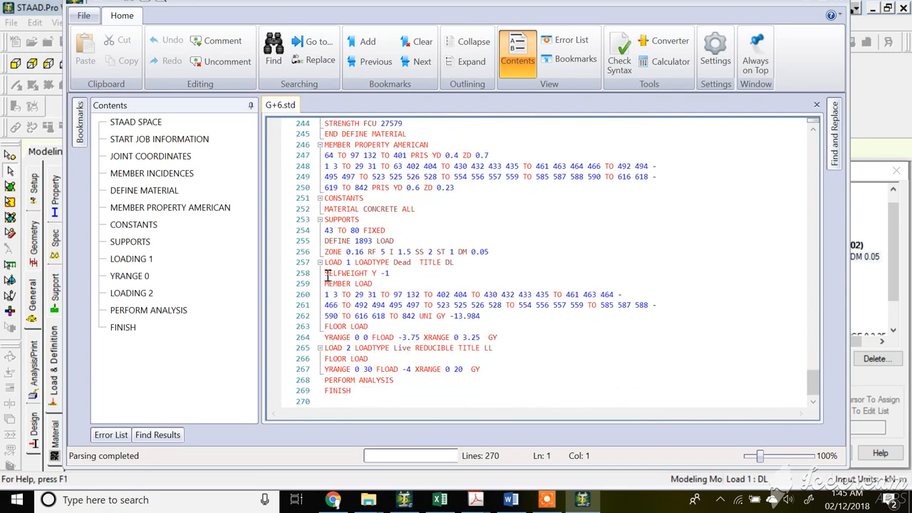
pyautogui.moveTo(327, 274); pyautogui.dragTo(488, 369)
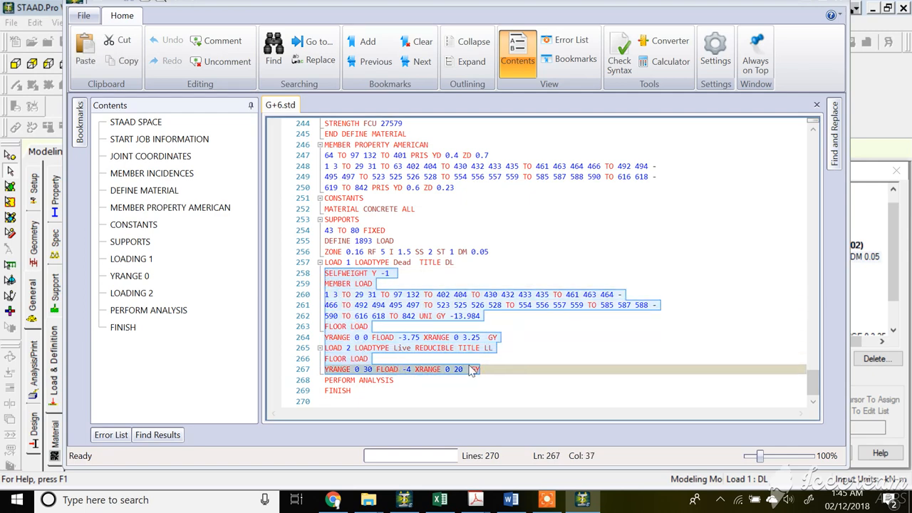
pyautogui.rightClick(472, 370)
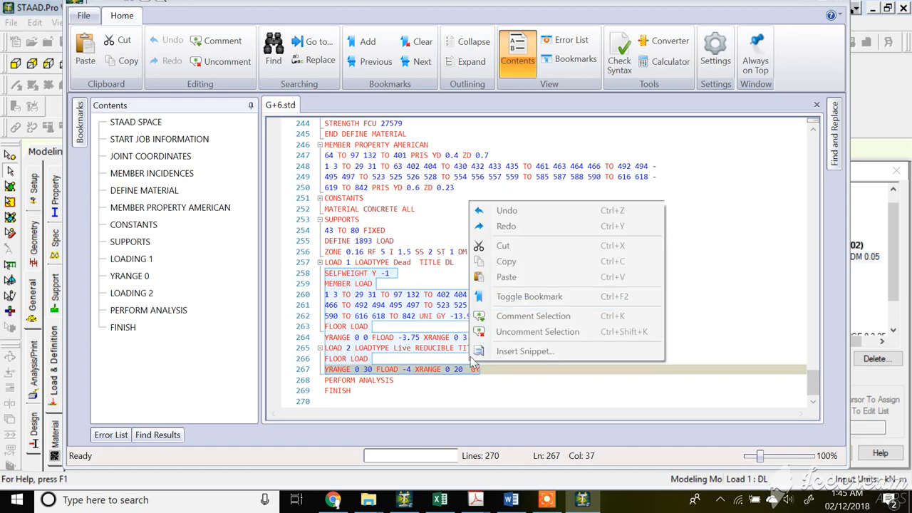
pyautogui.click(505, 261)
pyautogui.scroll(6, 488, 264)
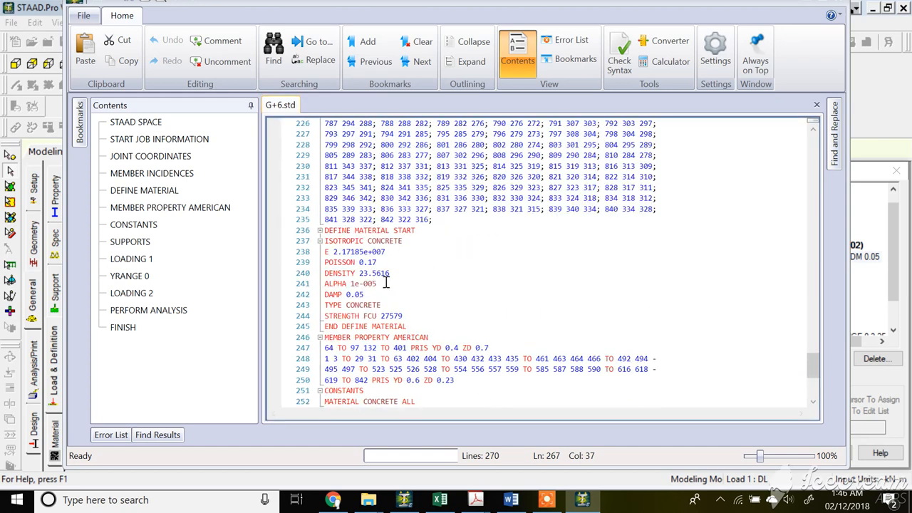
pyautogui.scroll(-4, 386, 283)
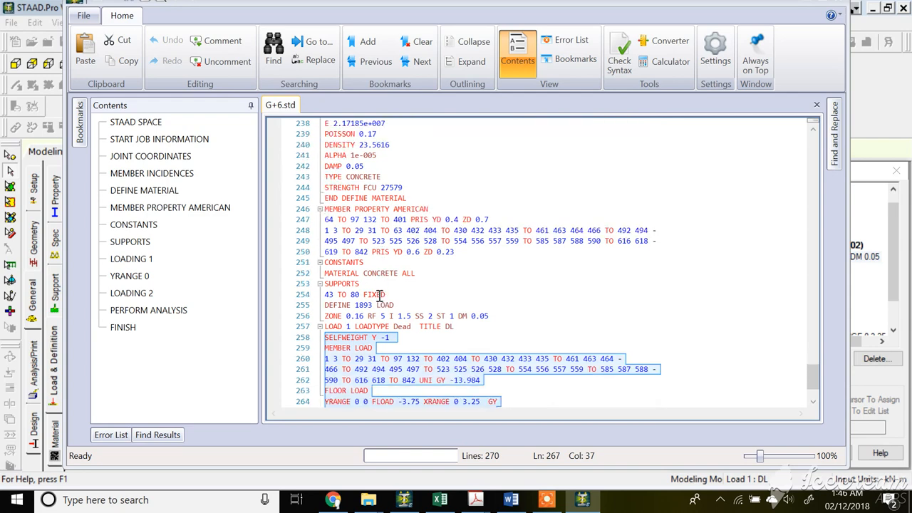
pyautogui.scroll(6, 381, 293)
pyautogui.scroll(-3, 392, 334)
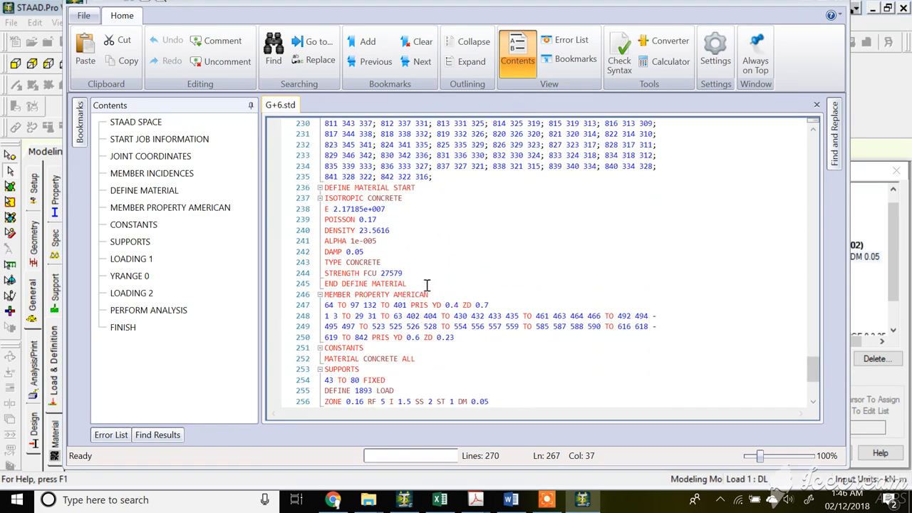
# Paste the copied load commands on a new line right after the ZONE line of the 1893 seismic definition.
pyautogui.scroll(-2, 410, 264)
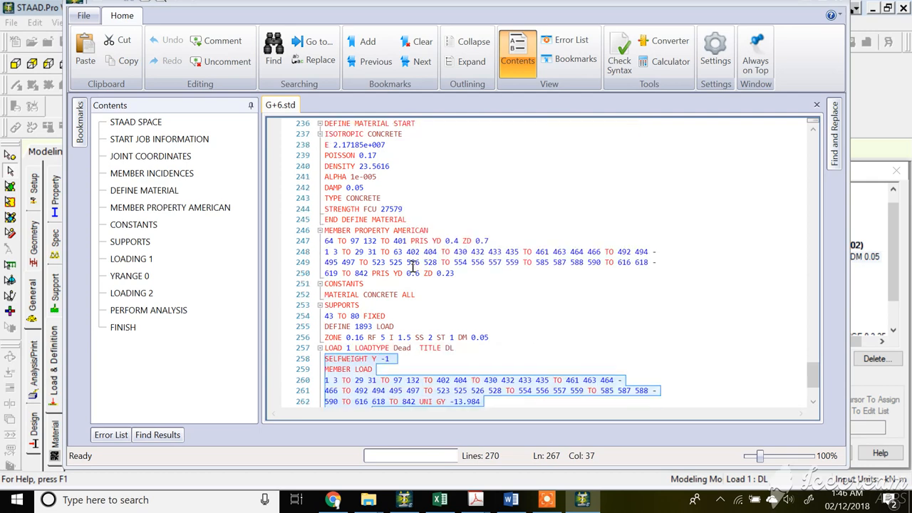
pyautogui.scroll(-1, 419, 324)
pyautogui.click(492, 316)
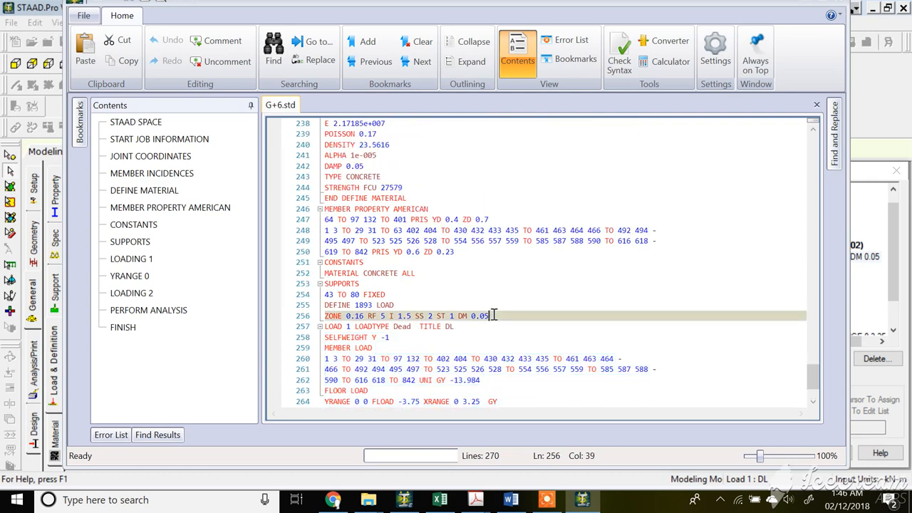
pyautogui.press('Return')
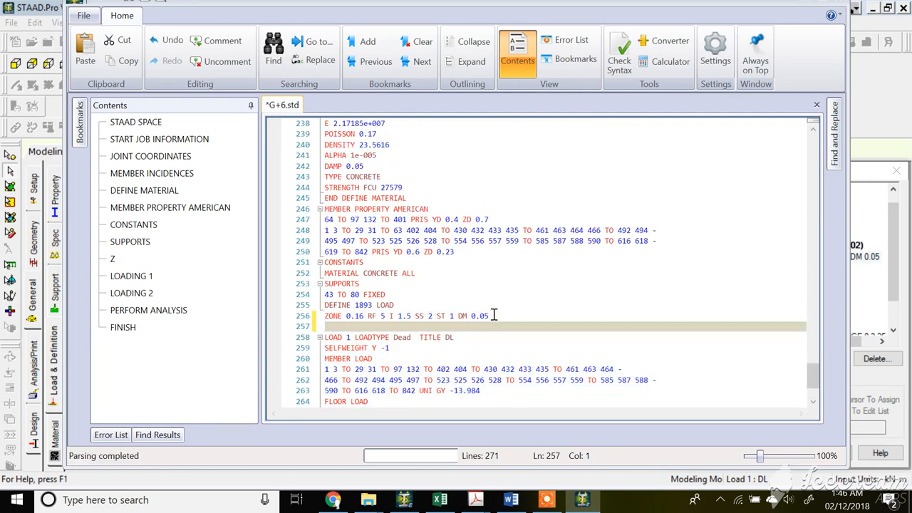
pyautogui.hotkey('ctrl', 'v')
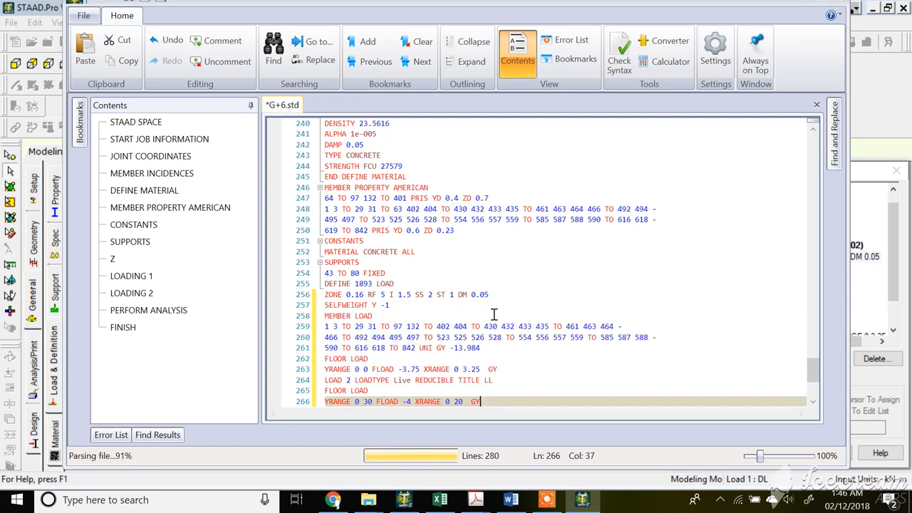
# Edit the pasted lines to read SELFWEIGHT 1, UNI 13.984 and FLOAD 3.75, removing the direction and negative signs.
pyautogui.click(387, 305)
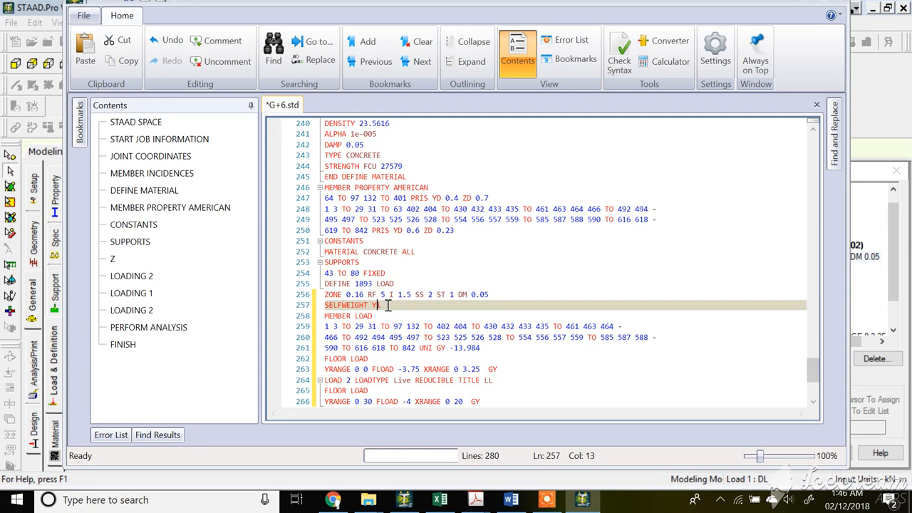
pyautogui.press('BackSpace')
pyautogui.click(453, 348)
pyautogui.press('BackSpace')
pyautogui.press('BackSpace')
pyautogui.press('BackSpace')
pyautogui.press('BackSpace')
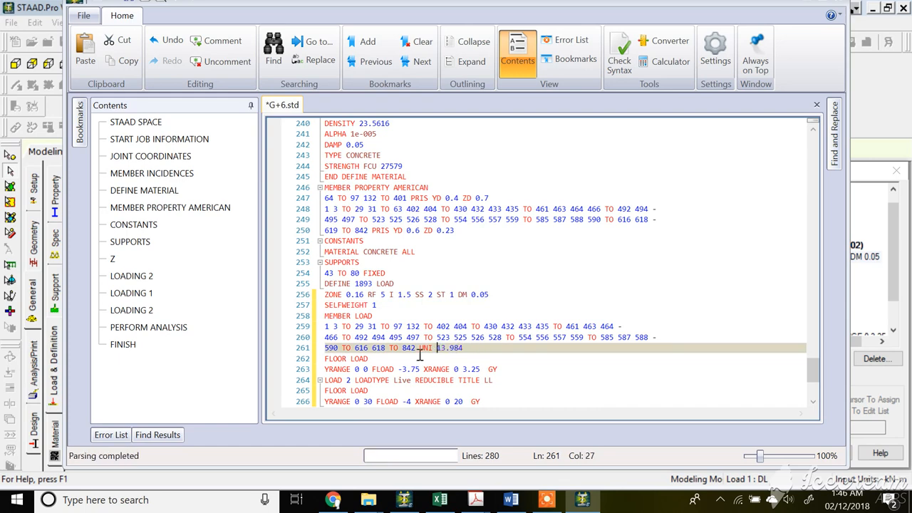
pyautogui.click(502, 369)
pyautogui.press('BackSpace')
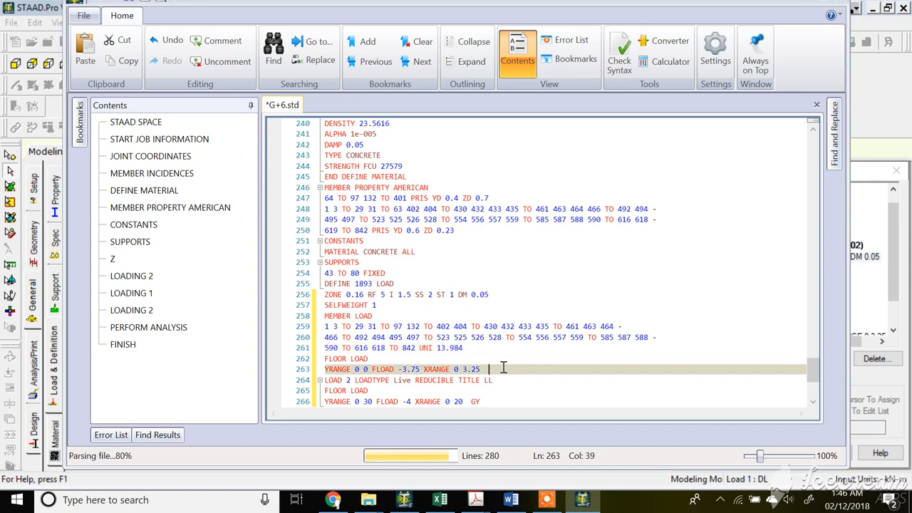
pyautogui.click(403, 368)
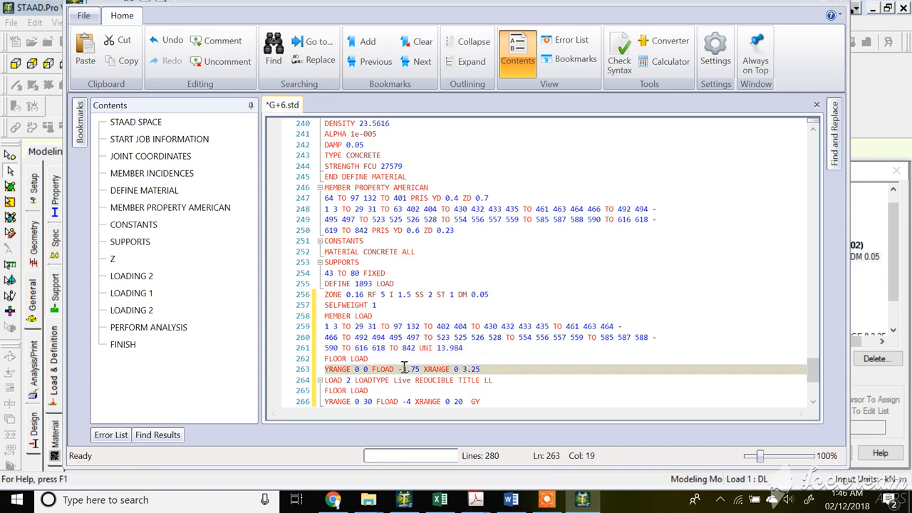
pyautogui.press('BackSpace')
# Delete the pasted LOAD 2 title line and its blank line, and set the live floor load to FLOAD 4 without GY.
pyautogui.scroll(-1, 397, 367)
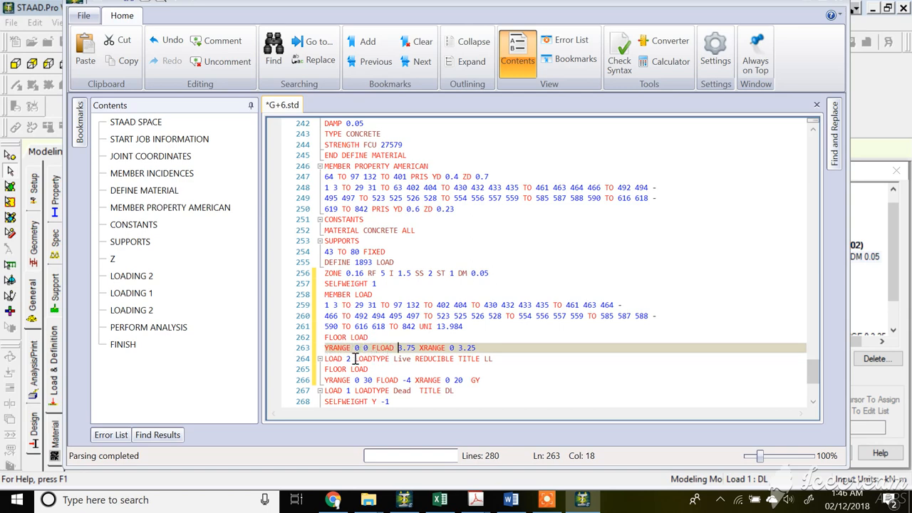
pyautogui.moveTo(492, 358); pyautogui.dragTo(315, 358)
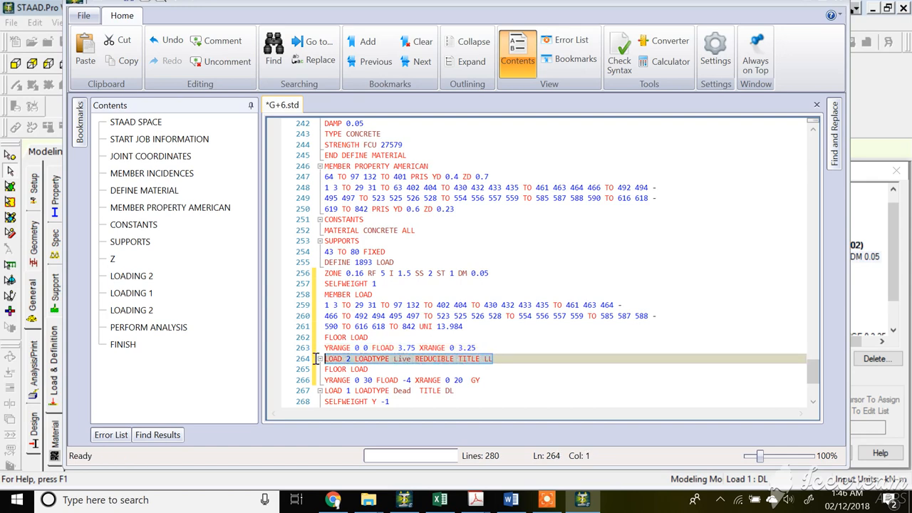
pyautogui.press('Delete')
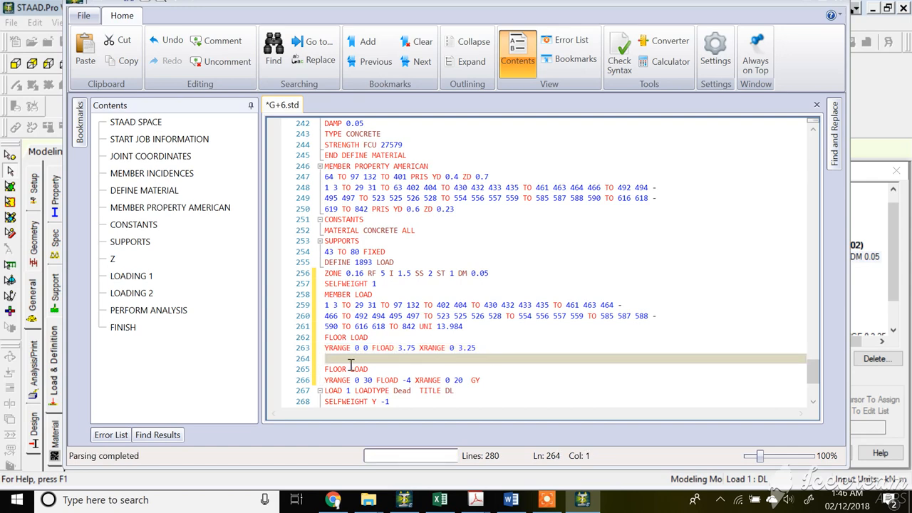
pyautogui.click(406, 379)
pyautogui.press('BackSpace')
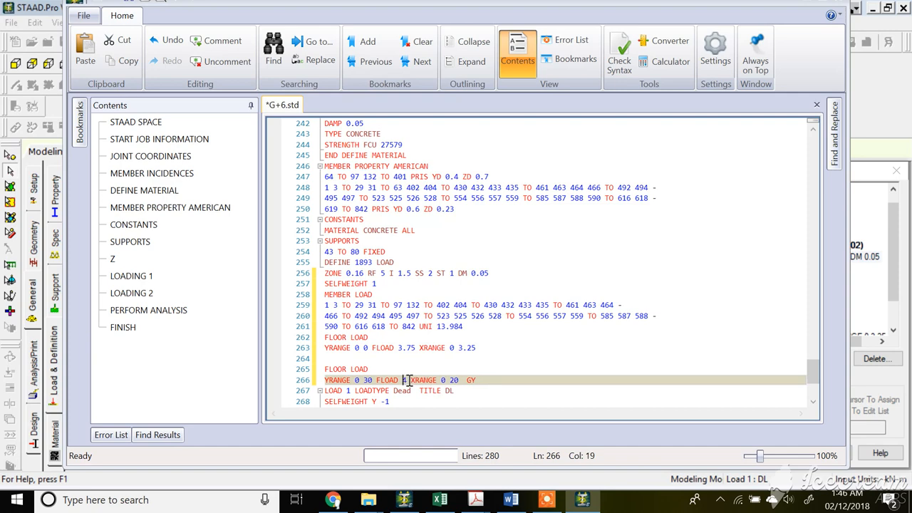
pyautogui.click(477, 379)
pyautogui.press('BackSpace')
pyautogui.press('BackSpace')
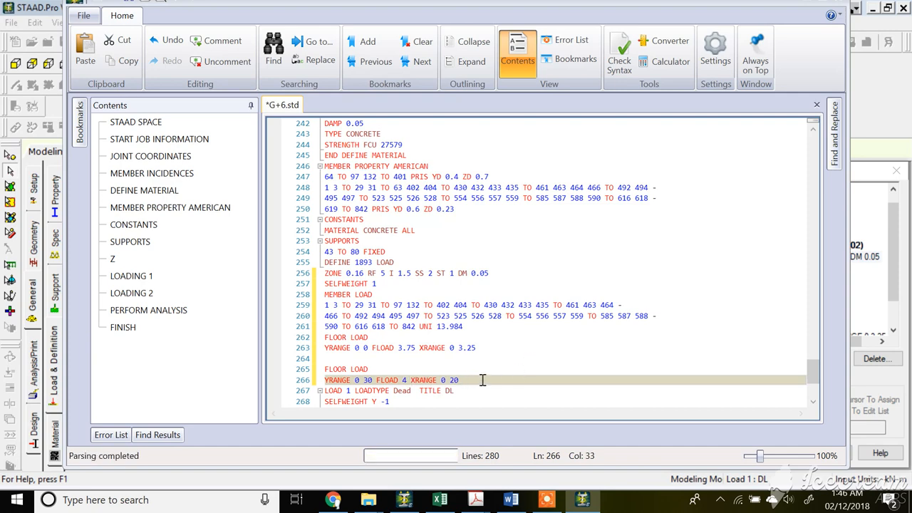
pyautogui.scroll(-2, 413, 376)
pyautogui.click(350, 294)
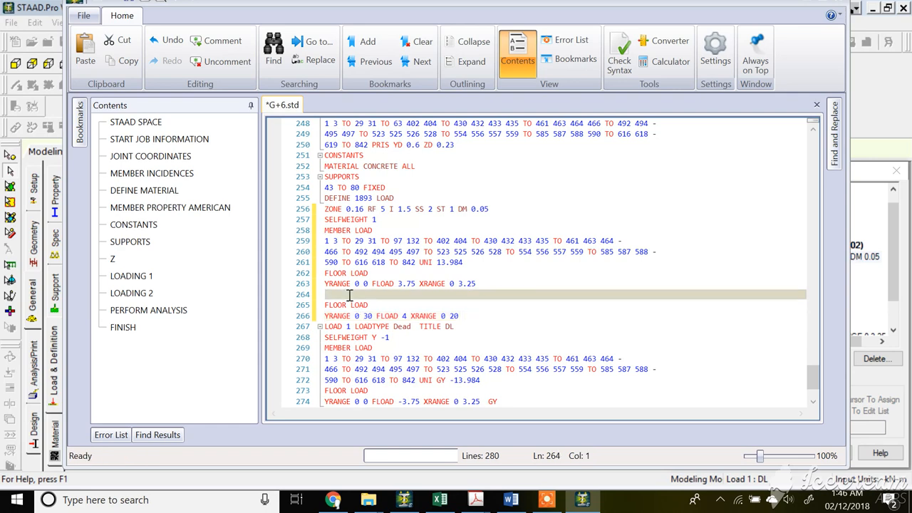
pyautogui.press('BackSpace')
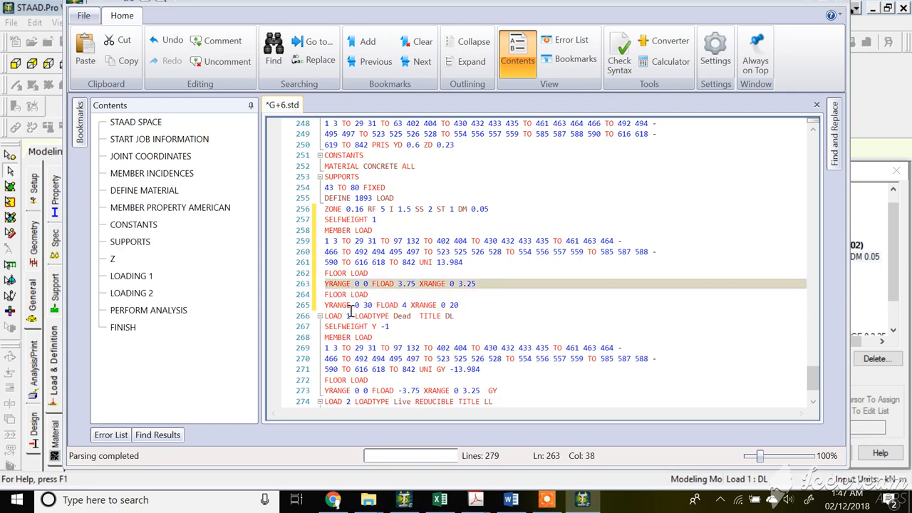
# Save the input file and close the editor.
pyautogui.click(84, 15)
pyautogui.click(104, 138)
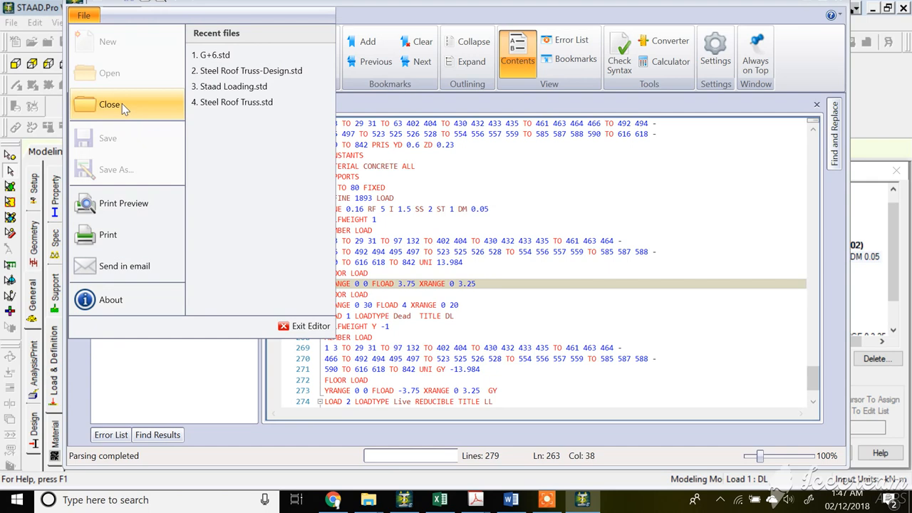
pyautogui.click(122, 104)
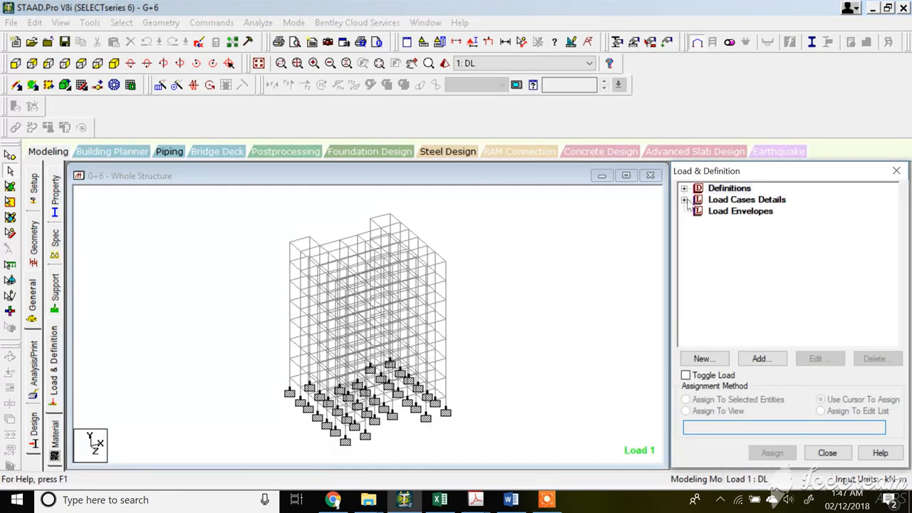
# Expand the IS 1893 seismic definition in the load tree to review its self weight and member weight entries.
pyautogui.click(684, 188)
pyautogui.click(698, 257)
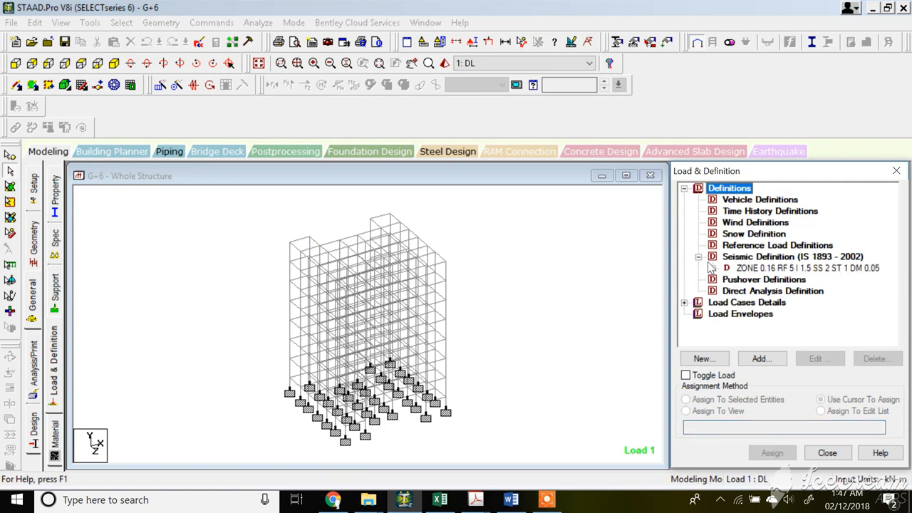
pyautogui.click(712, 268)
pyautogui.click(779, 280)
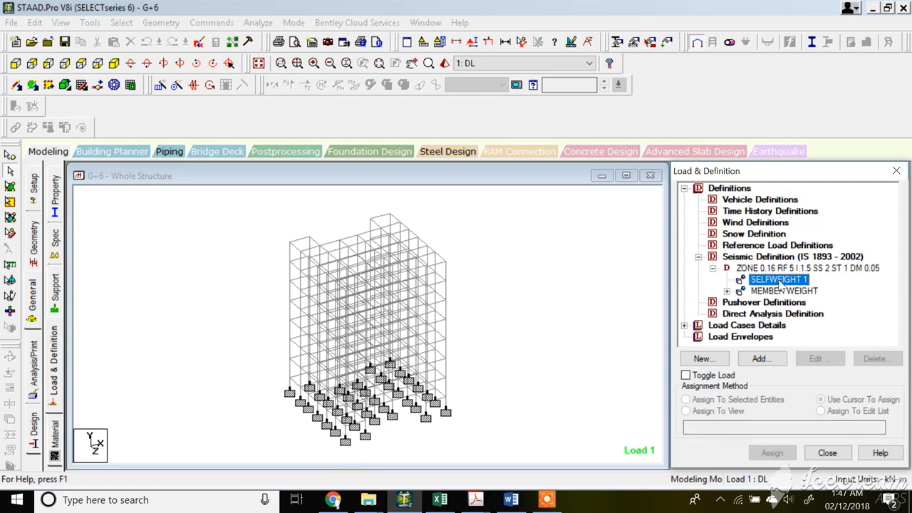
pyautogui.click(727, 291)
pyautogui.click(783, 302)
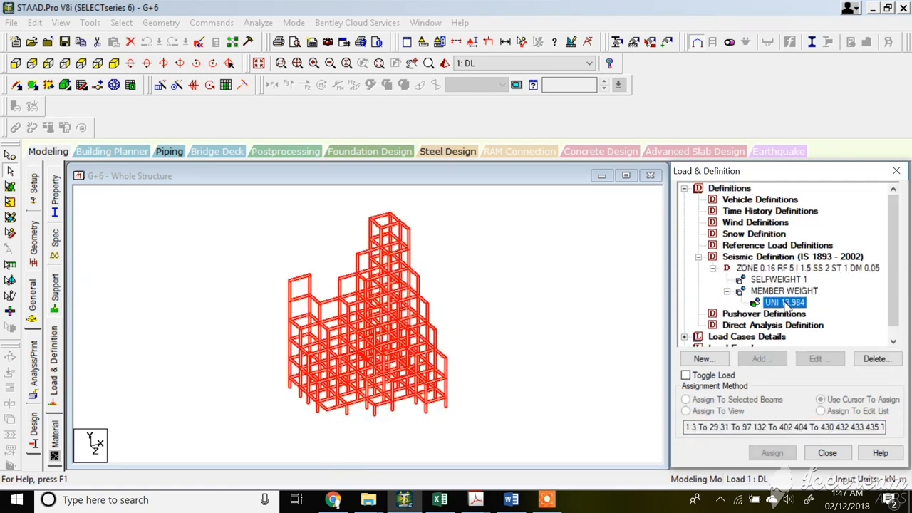
pyautogui.click(783, 290)
pyautogui.click(726, 290)
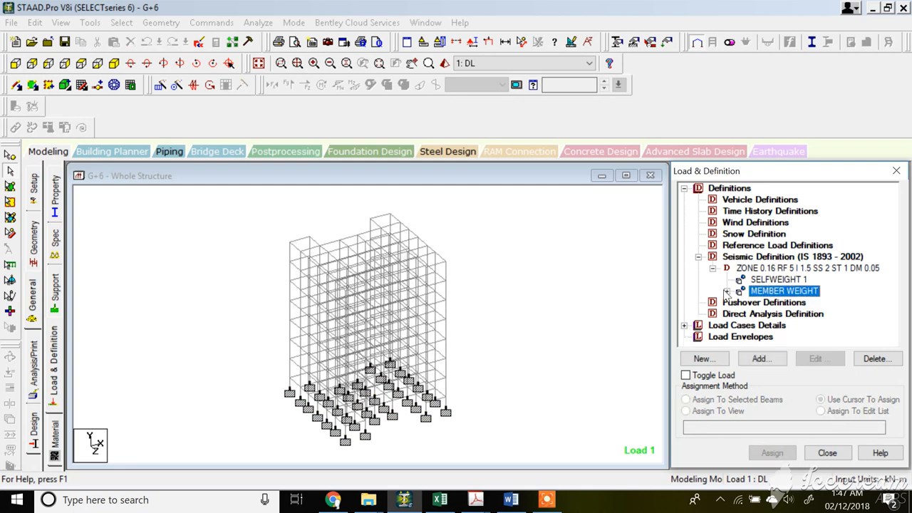
pyautogui.click(727, 291)
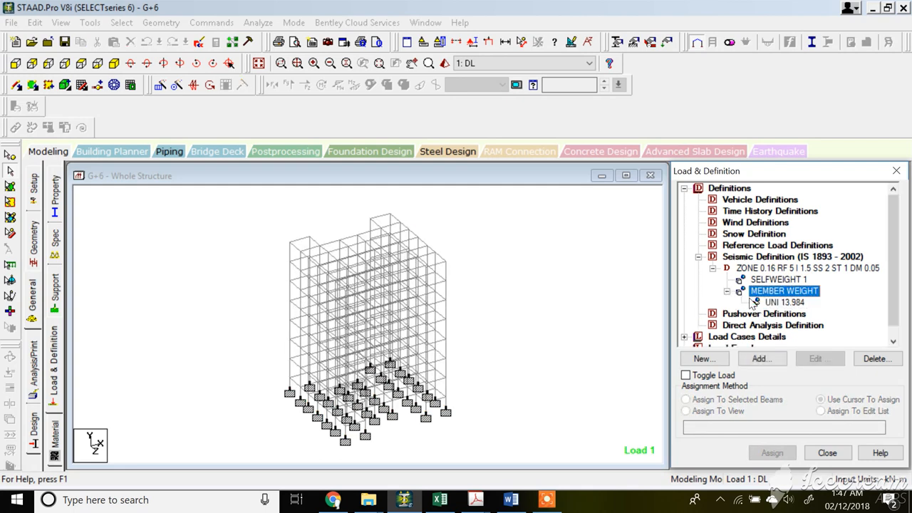
# Reopen the input file in the editor and scroll through the seismic weight commands under DEFINE 1893 LOAD.
pyautogui.click(200, 42)
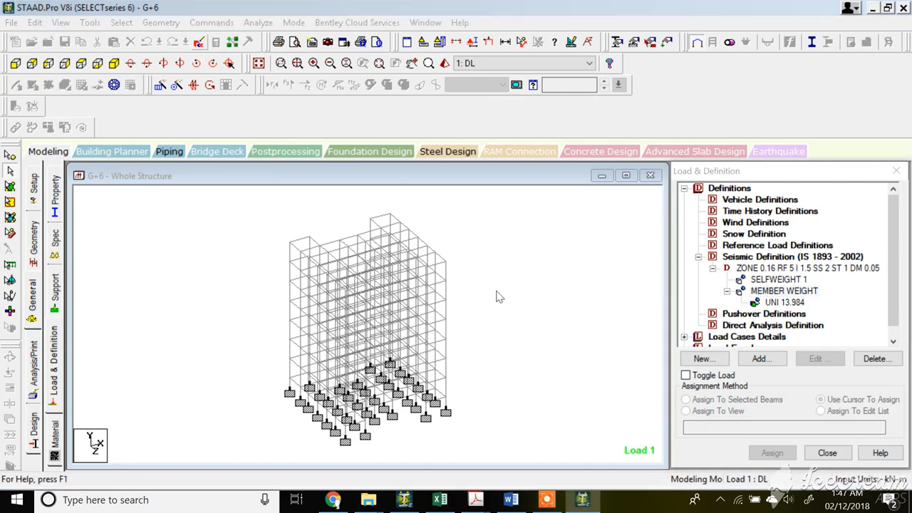
pyautogui.scroll(-19, 397, 312)
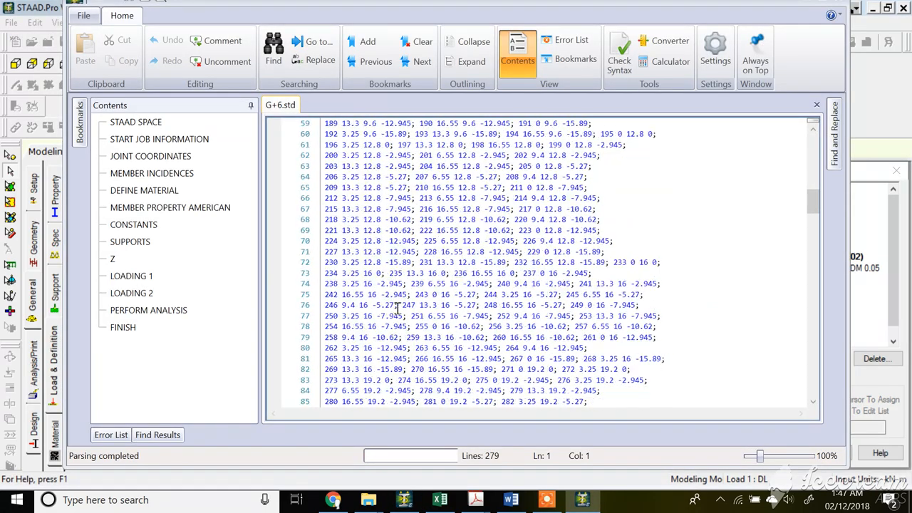
pyautogui.scroll(-20, 398, 306)
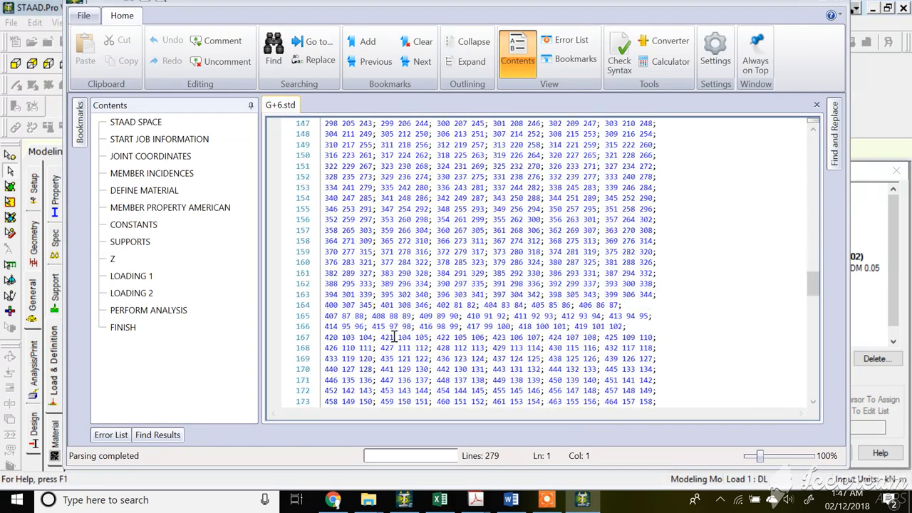
pyautogui.scroll(-20, 394, 336)
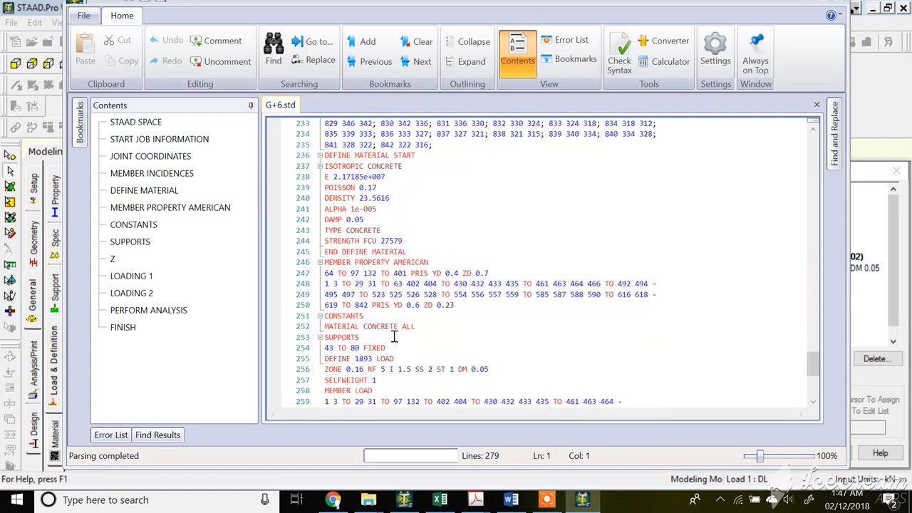
pyautogui.scroll(-6, 394, 336)
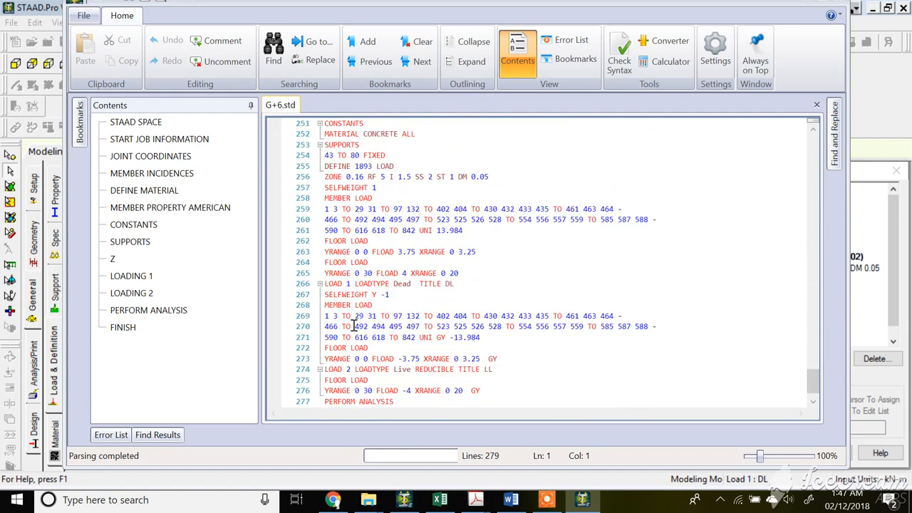
pyautogui.scroll(-1, 368, 320)
pyautogui.scroll(1, 360, 276)
pyautogui.scroll(1, 359, 285)
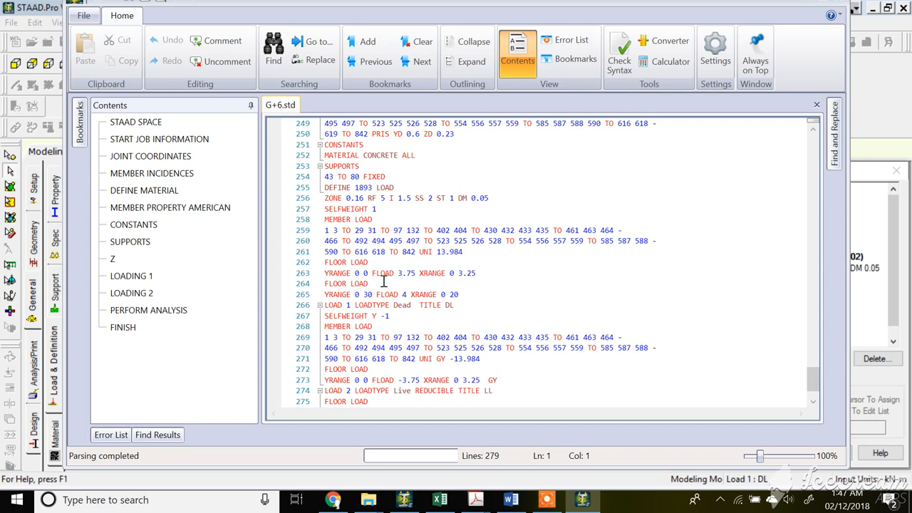
pyautogui.scroll(-2, 382, 282)
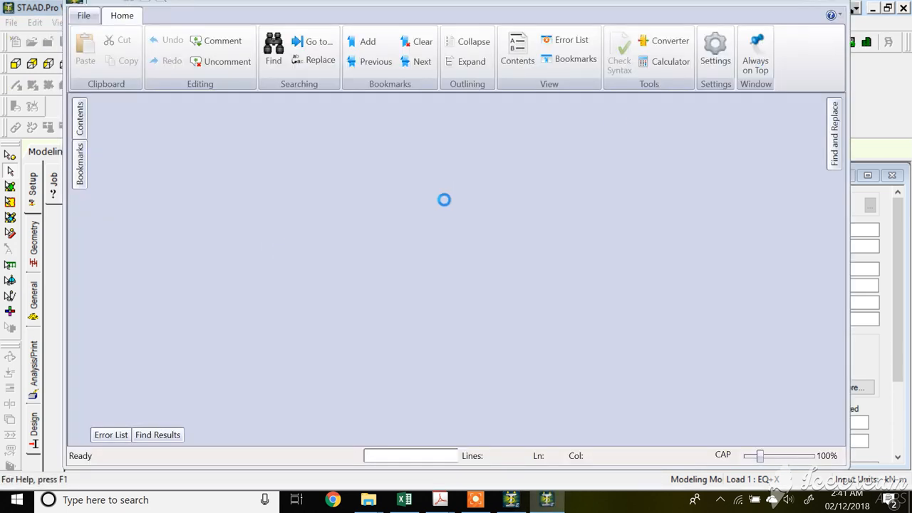
# Scroll the input file down to the FLOOR WEIGHT lines of the seismic definition.
pyautogui.scroll(-3, 499, 263)
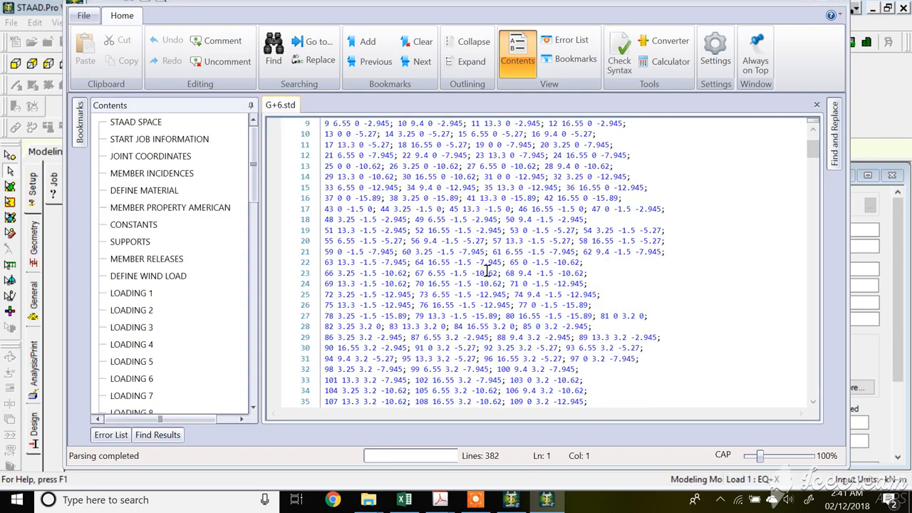
pyautogui.click(487, 273)
pyautogui.scroll(-20, 487, 273)
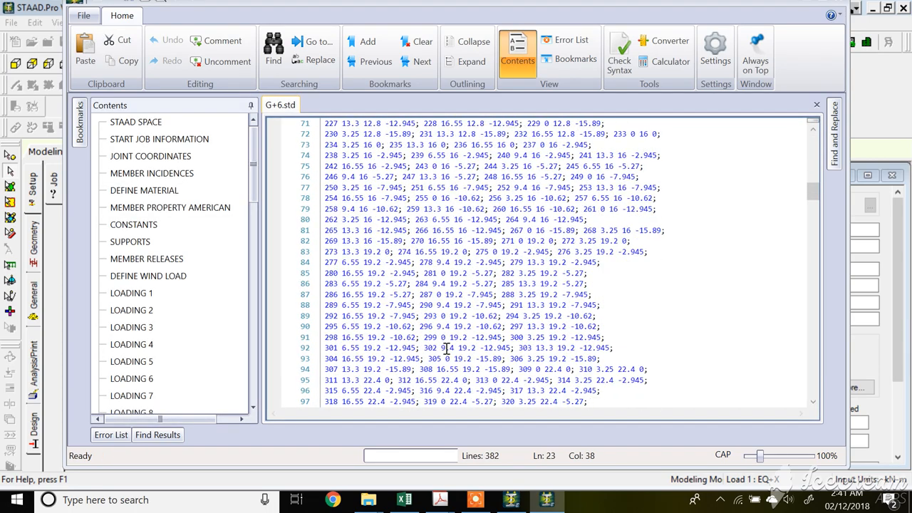
pyautogui.moveTo(815, 204); pyautogui.dragTo(808, 306)
pyautogui.scroll(-3, 360, 347)
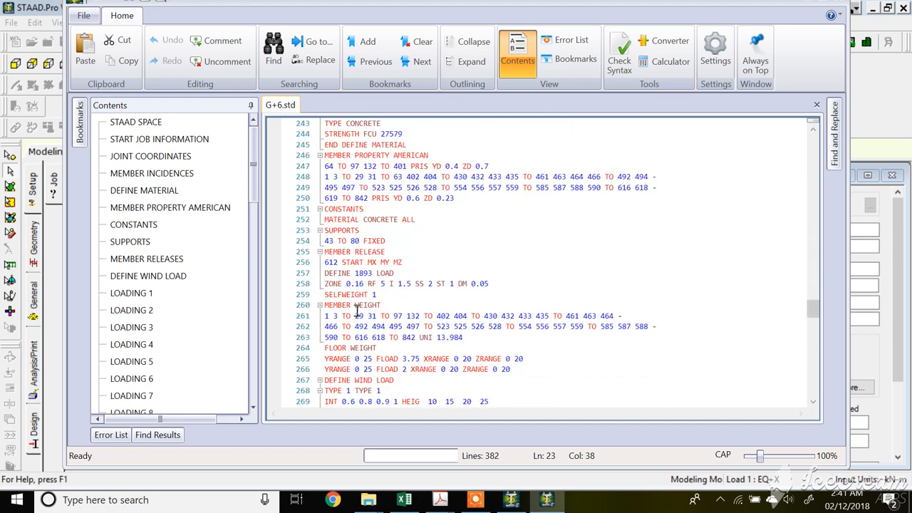
pyautogui.scroll(-3, 357, 312)
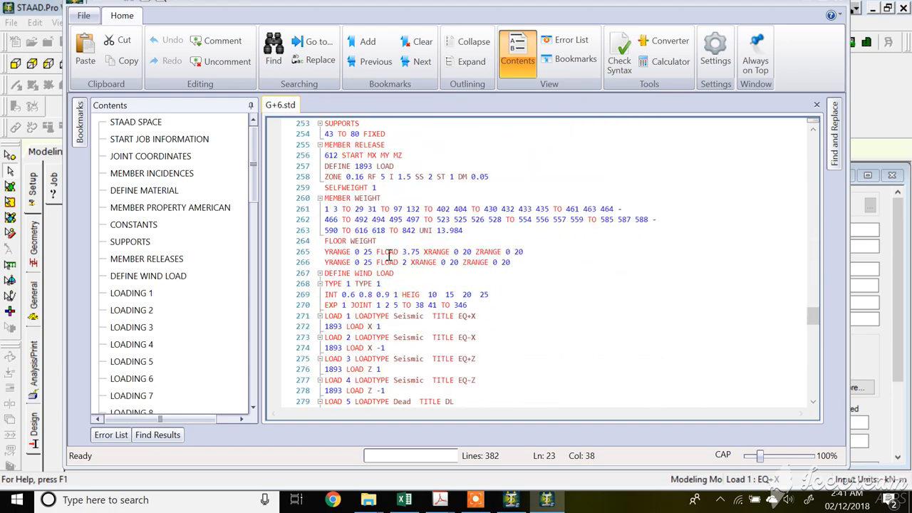
# Change the first FLOOR WEIGHT line's leading XRANGE to YRANGE in the seismic definition.
pyautogui.click(324, 251)
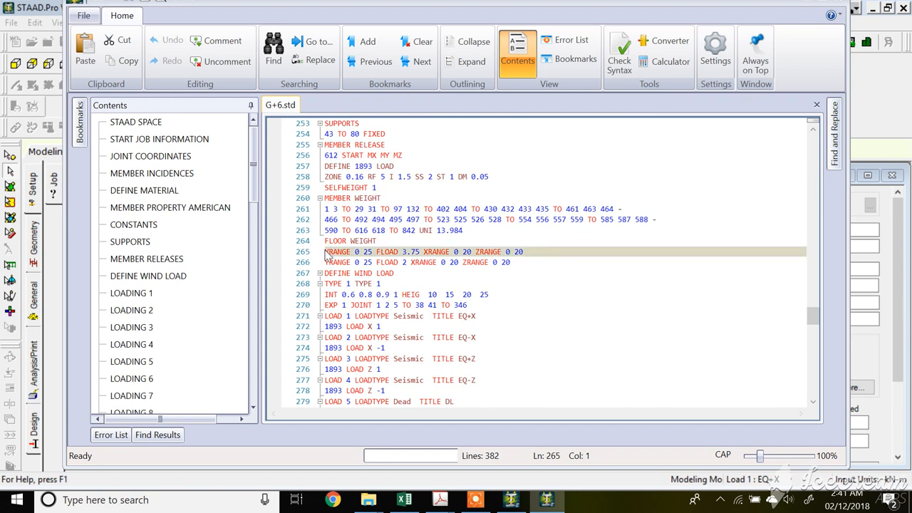
pyautogui.press('Delete')
pyautogui.write('Y')
pyautogui.click(389, 262)
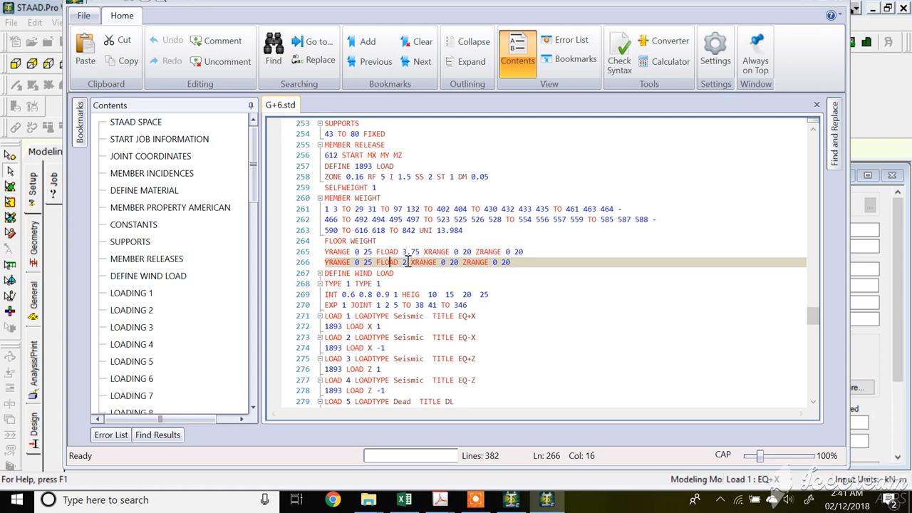
# Exit the input file editor and return to the model.
pyautogui.moveTo(441, 501)
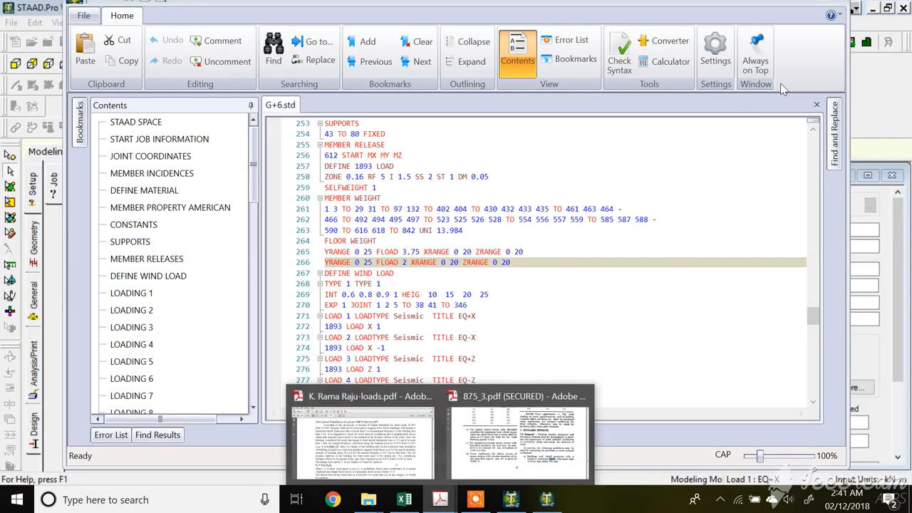
pyautogui.click(515, 251)
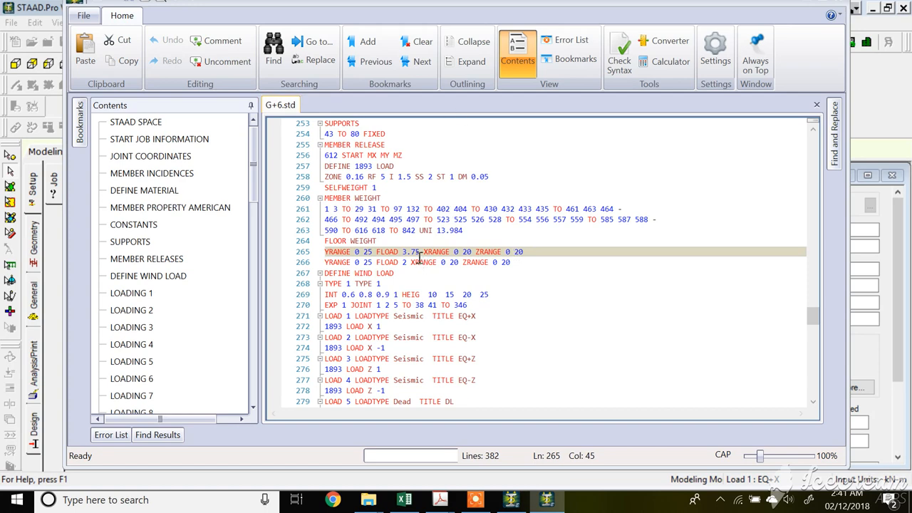
pyautogui.scroll(-1, 420, 258)
pyautogui.scroll(-1, 559, 201)
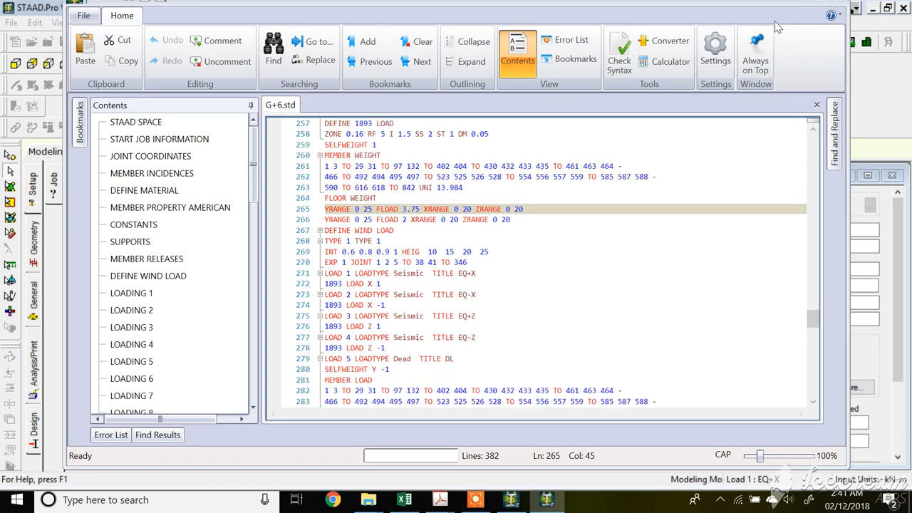
pyautogui.click(84, 16)
pyautogui.click(111, 113)
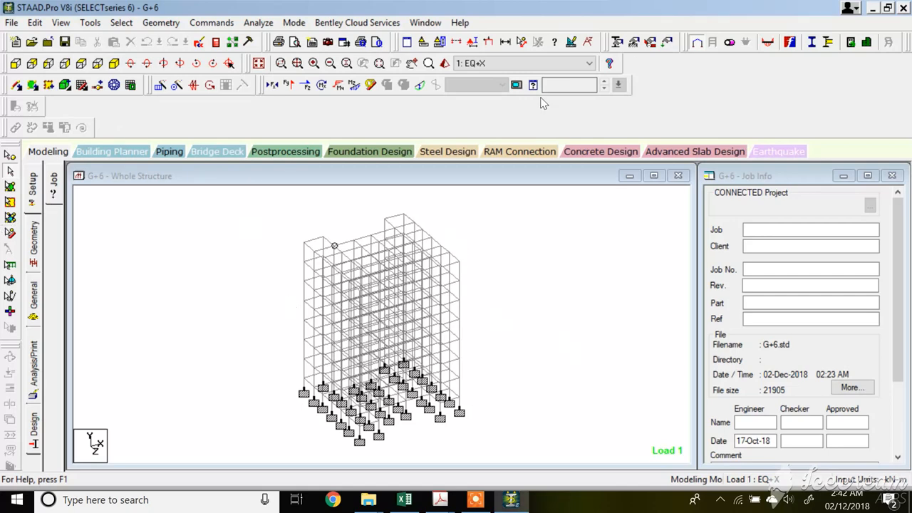
# Add a start member release specification releasing MX, MY and MZ.
pyautogui.scroll(1, 344, 249)
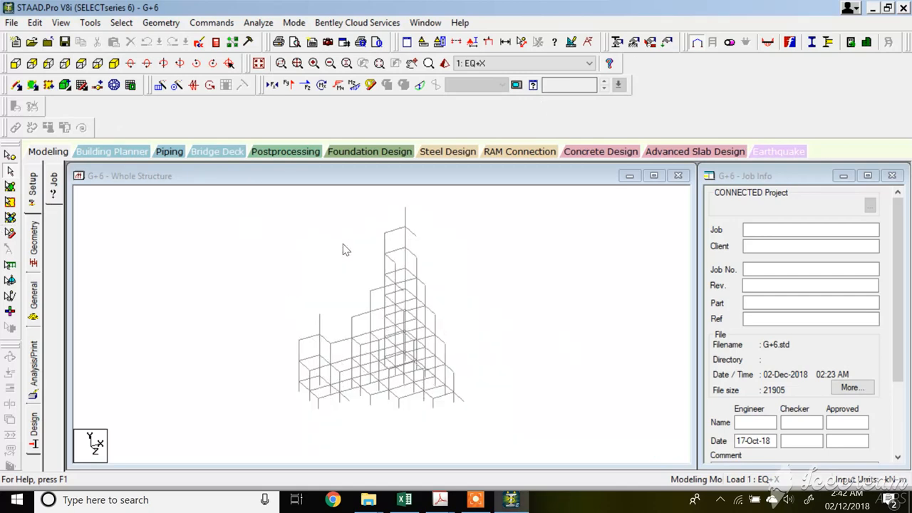
pyautogui.click(440, 500)
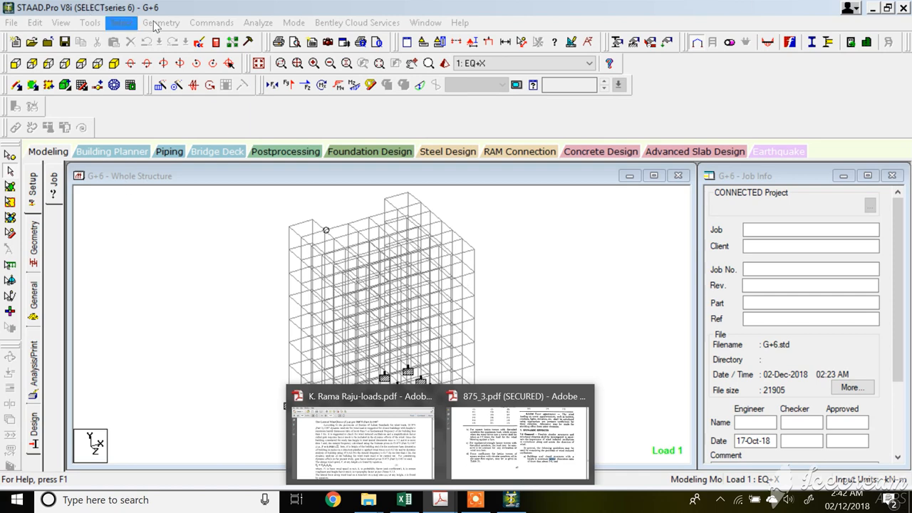
pyautogui.click(206, 24)
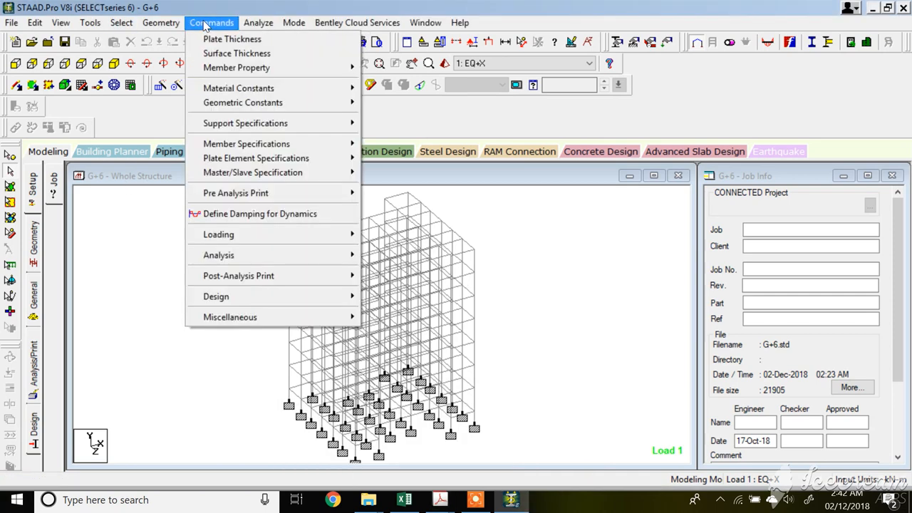
pyautogui.moveTo(247, 144)
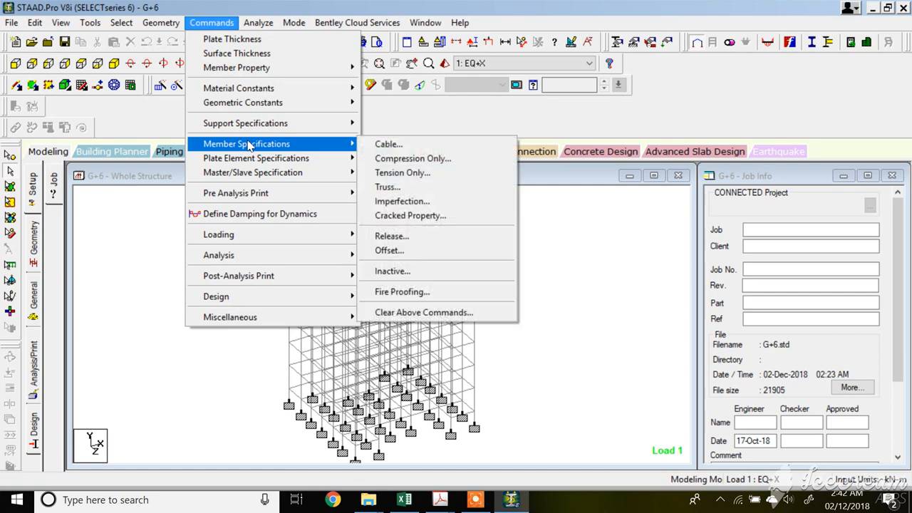
pyautogui.click(391, 236)
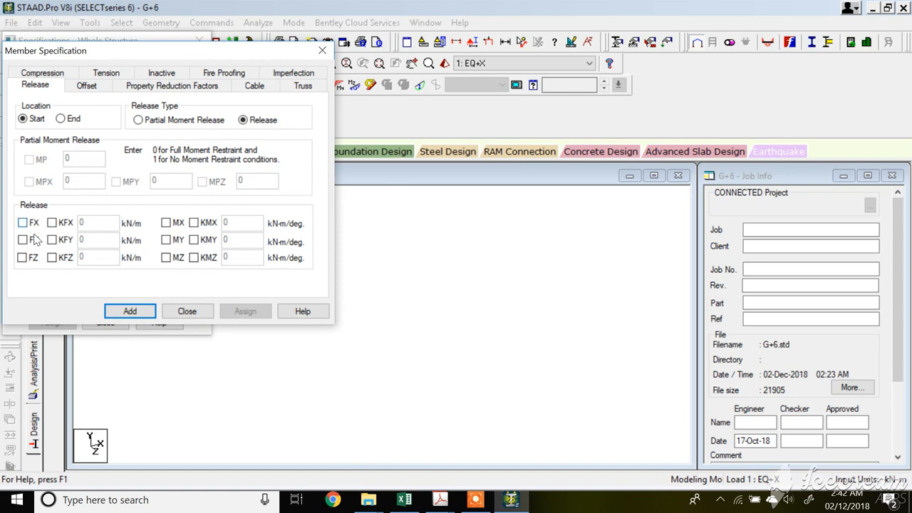
pyautogui.click(166, 223)
pyautogui.click(166, 240)
pyautogui.click(166, 258)
pyautogui.click(128, 310)
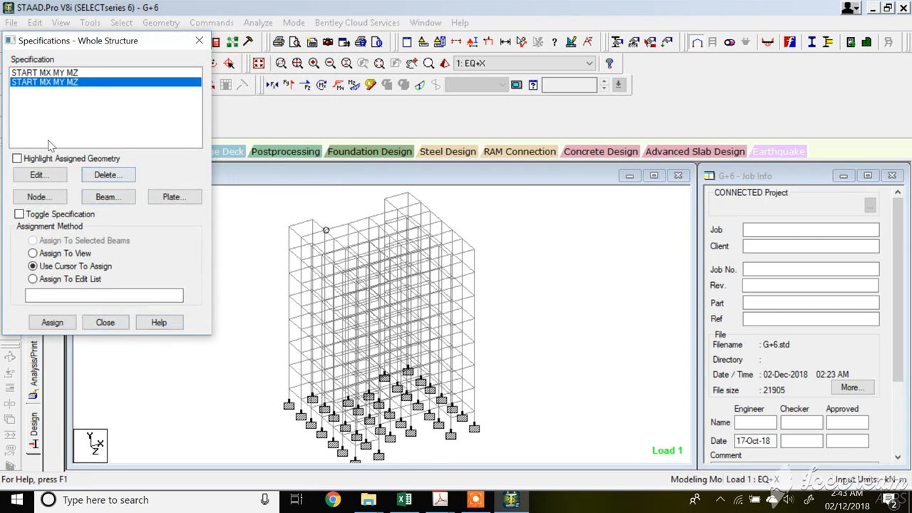
# Delete the original START MX MY MZ release specification, discarding the existing result files.
pyautogui.click(57, 73)
pyautogui.click(111, 175)
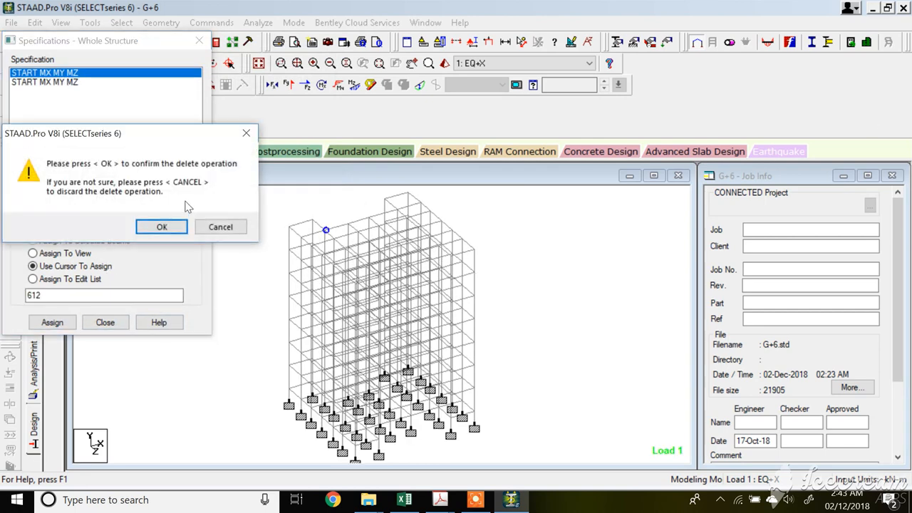
pyautogui.click(163, 228)
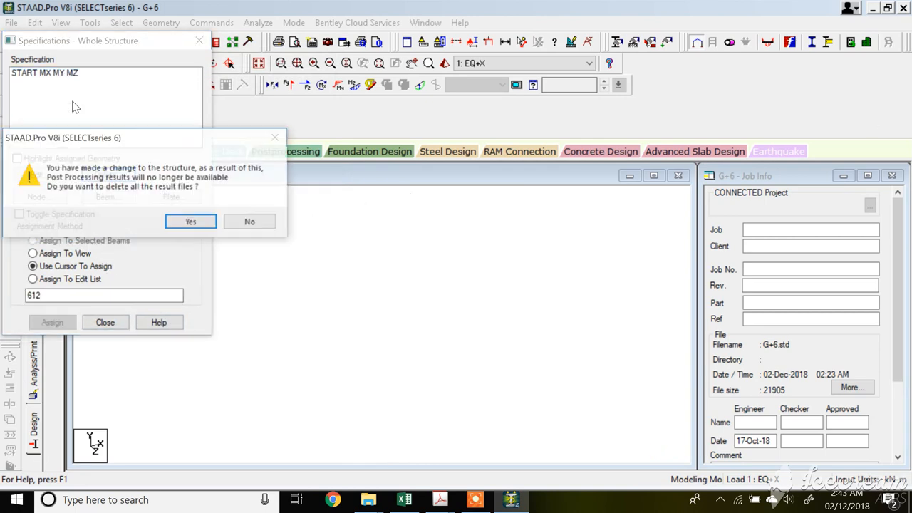
pyautogui.click(191, 222)
pyautogui.click(105, 322)
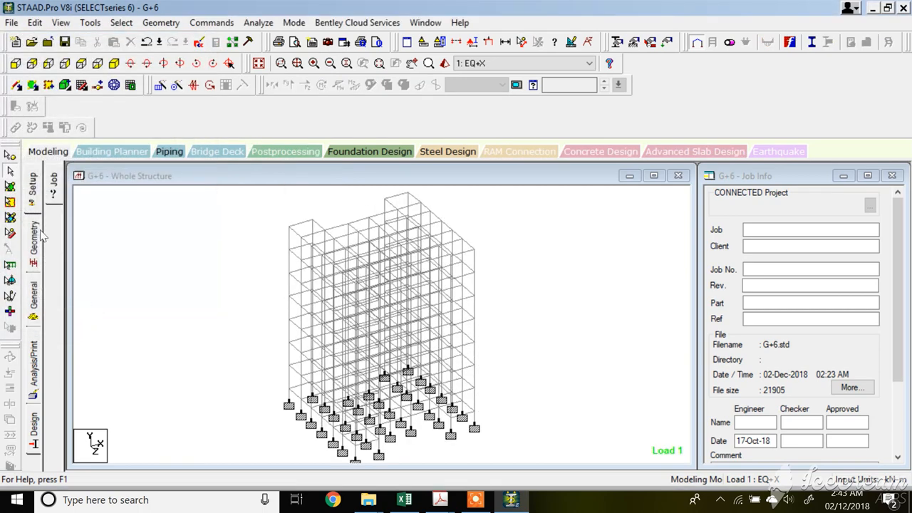
# Assign the START MX MY MZ release to the two selected roof beams 614 and 823.
pyautogui.click(34, 292)
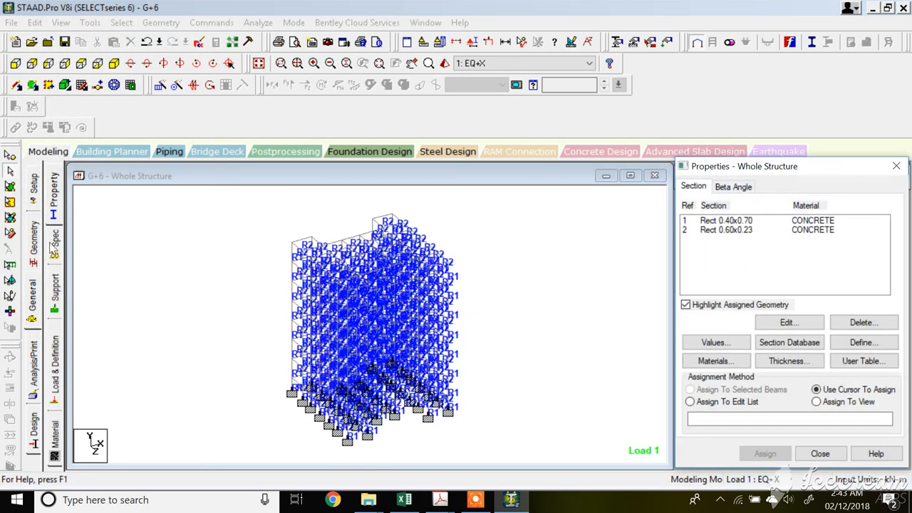
pyautogui.click(54, 245)
pyautogui.click(738, 205)
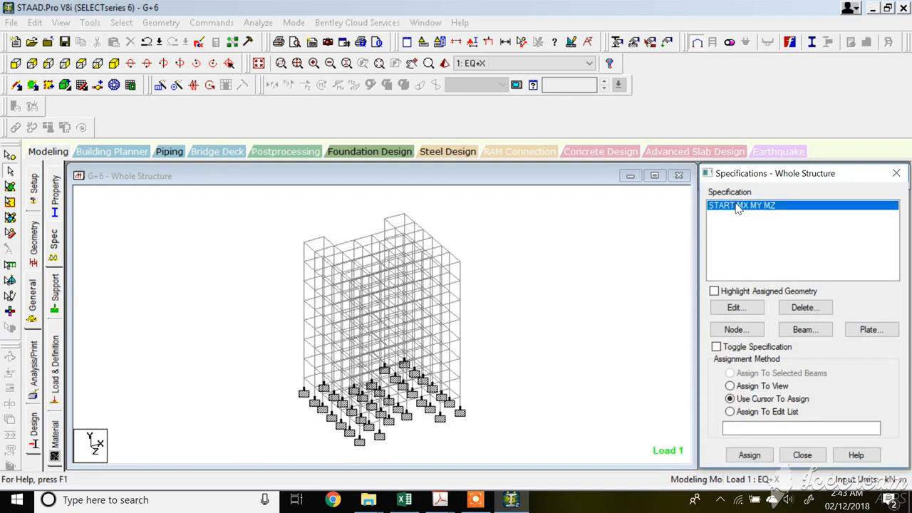
pyautogui.click(371, 242)
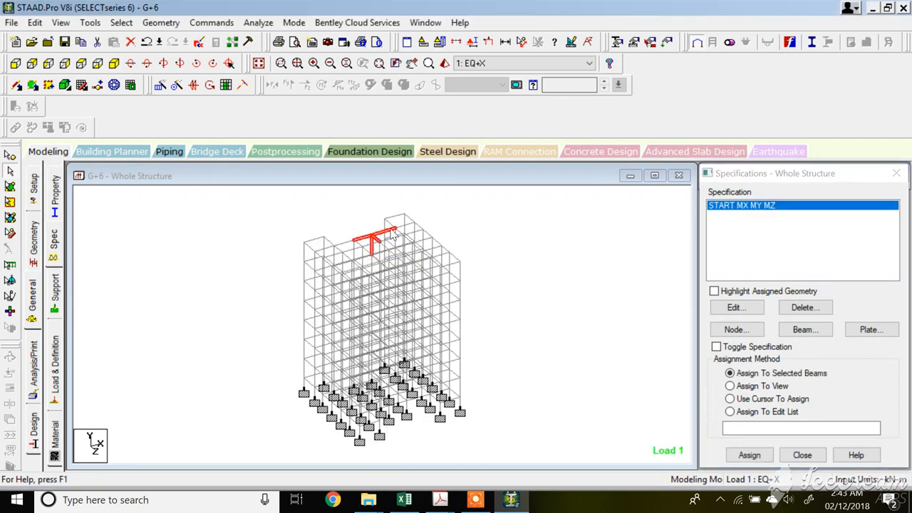
pyautogui.click(389, 229)
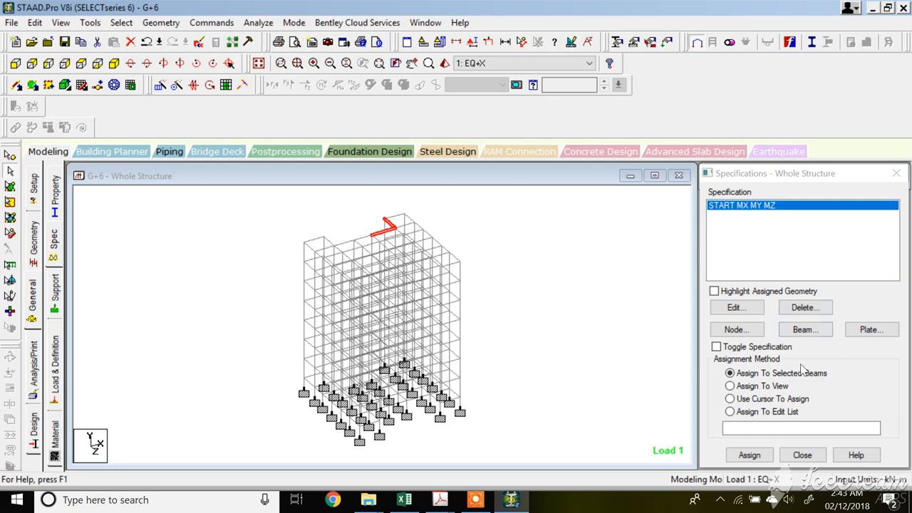
pyautogui.click(759, 457)
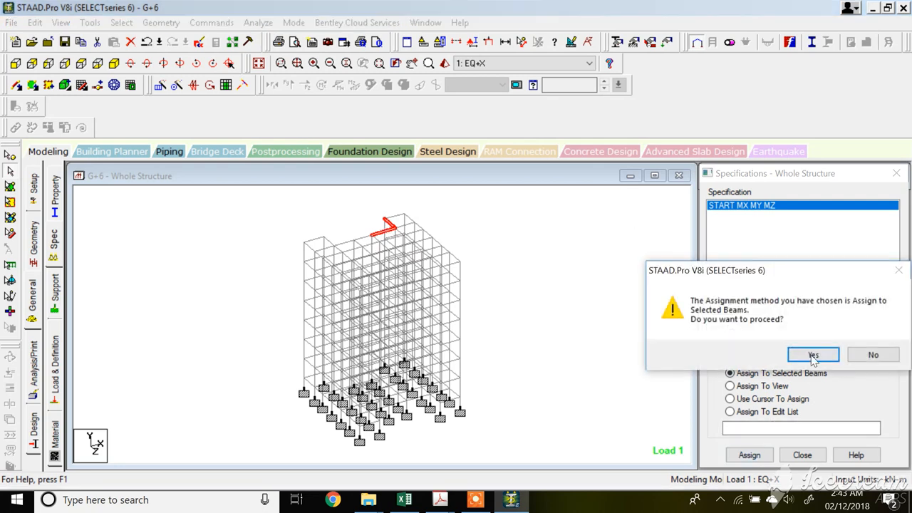
pyautogui.click(780, 353)
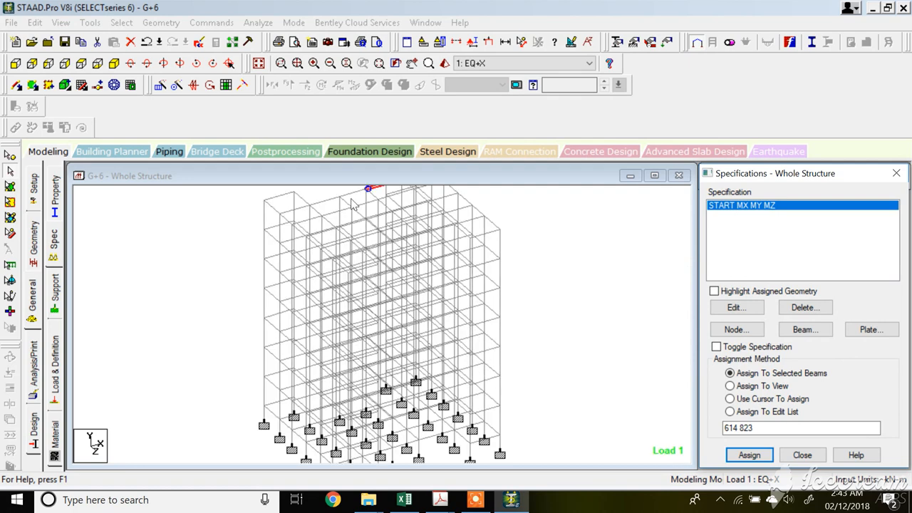
# Delete the remaining START MX MY MZ release specification.
pyautogui.scroll(1, 386, 213)
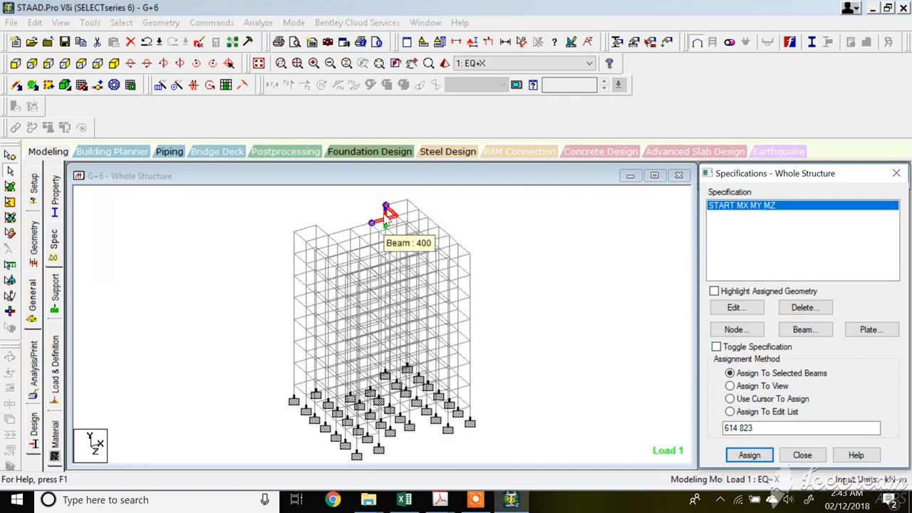
pyautogui.click(799, 311)
pyautogui.click(757, 358)
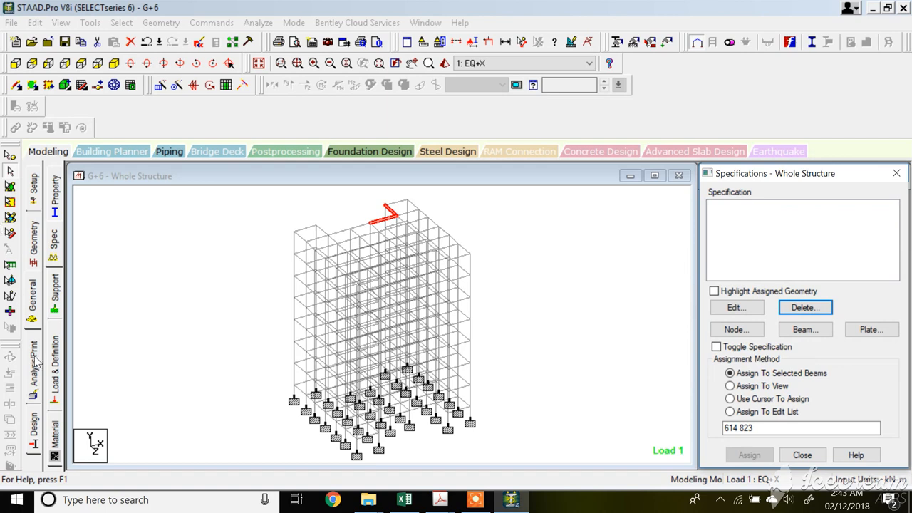
# Expand the load definitions to examine the wind definition TYPE 1 and its intensity and exposure entries.
pyautogui.click(55, 364)
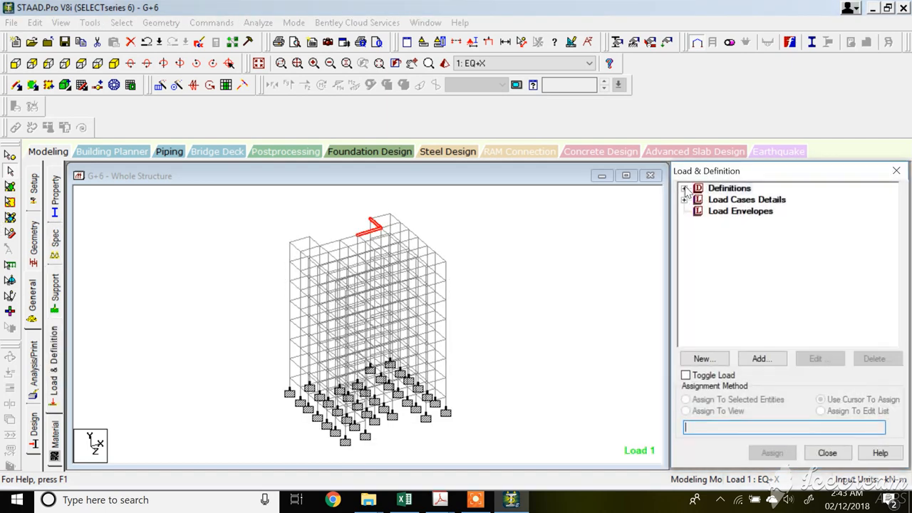
pyautogui.click(684, 188)
pyautogui.click(698, 223)
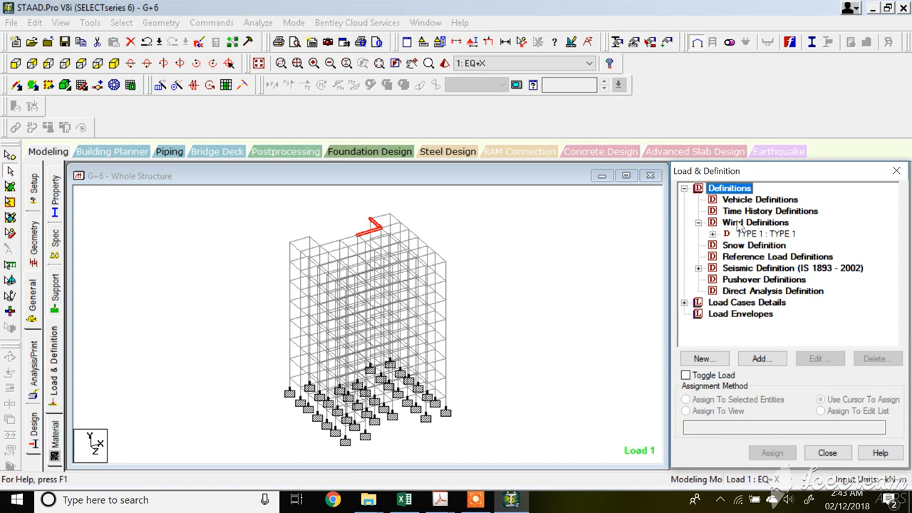
pyautogui.click(739, 223)
pyautogui.click(744, 234)
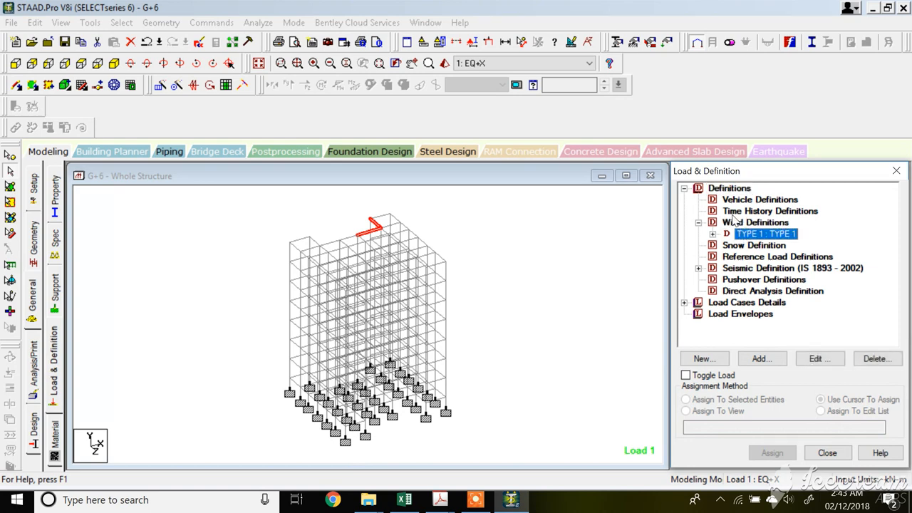
pyautogui.click(733, 224)
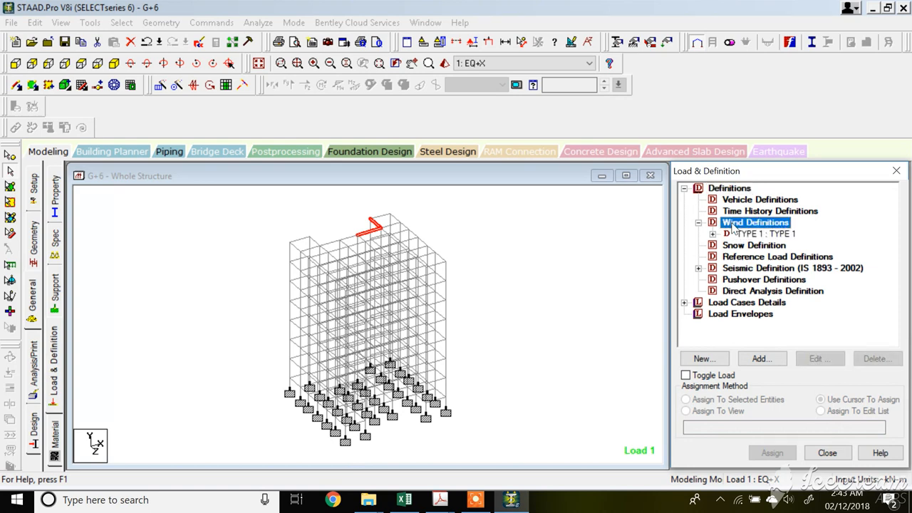
pyautogui.click(713, 235)
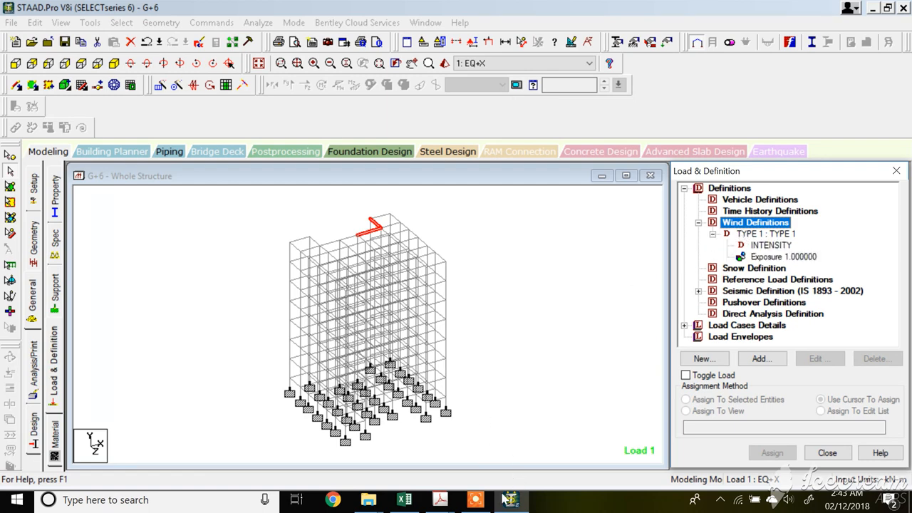
pyautogui.click(475, 500)
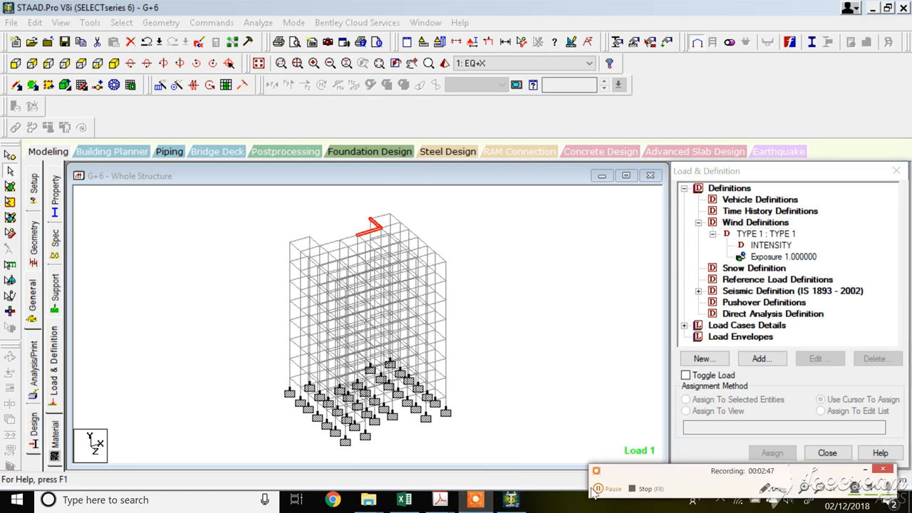
pyautogui.click(601, 492)
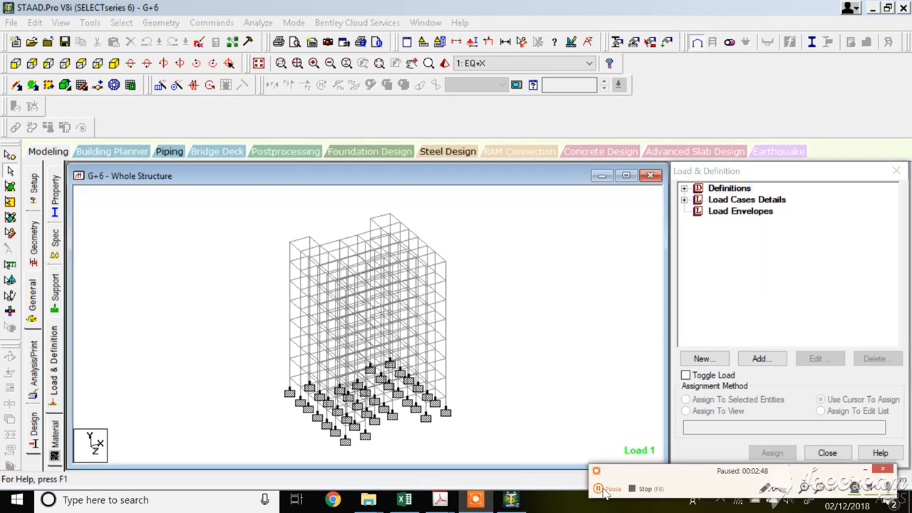
pyautogui.click(601, 492)
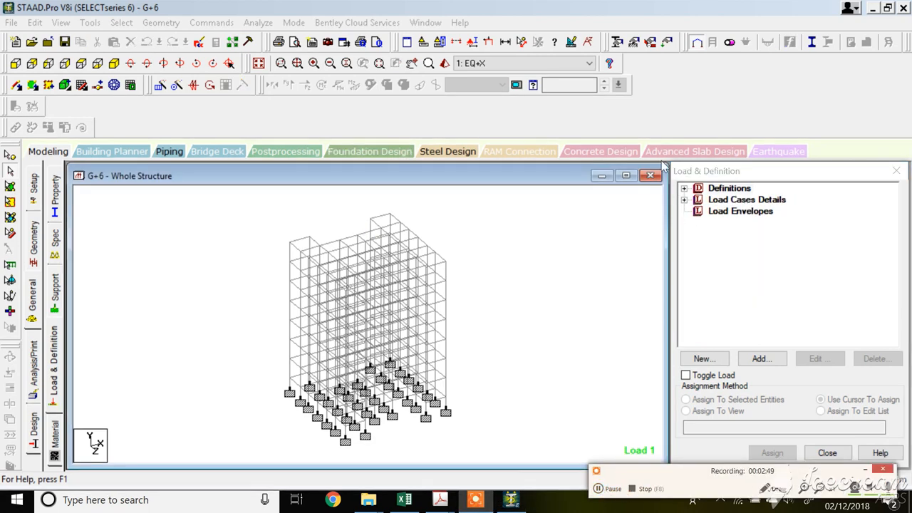
# Delete the wind definition TYPE 1 from the load definitions.
pyautogui.click(684, 188)
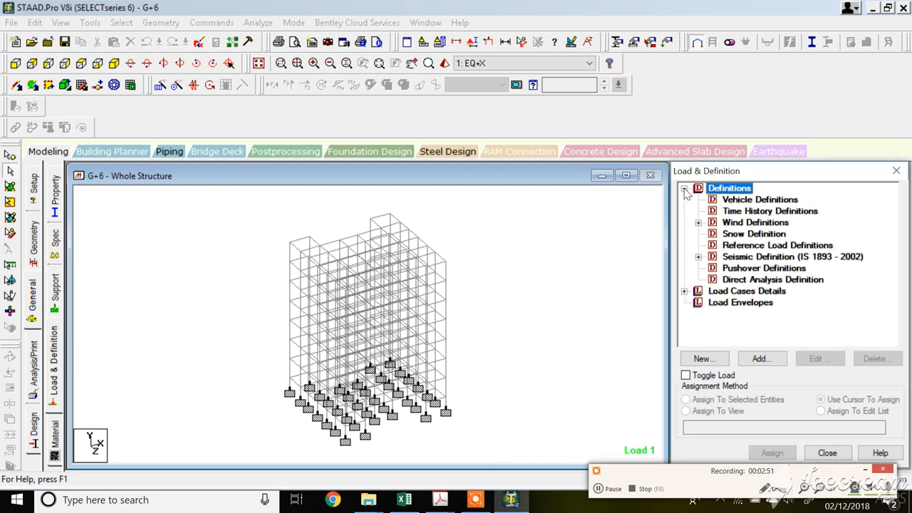
pyautogui.click(740, 224)
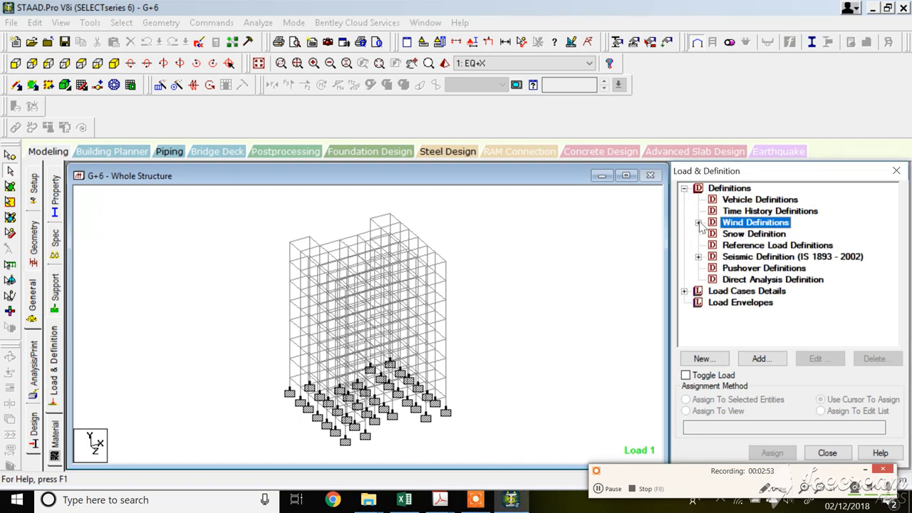
pyautogui.click(699, 223)
pyautogui.click(757, 235)
pyautogui.click(865, 359)
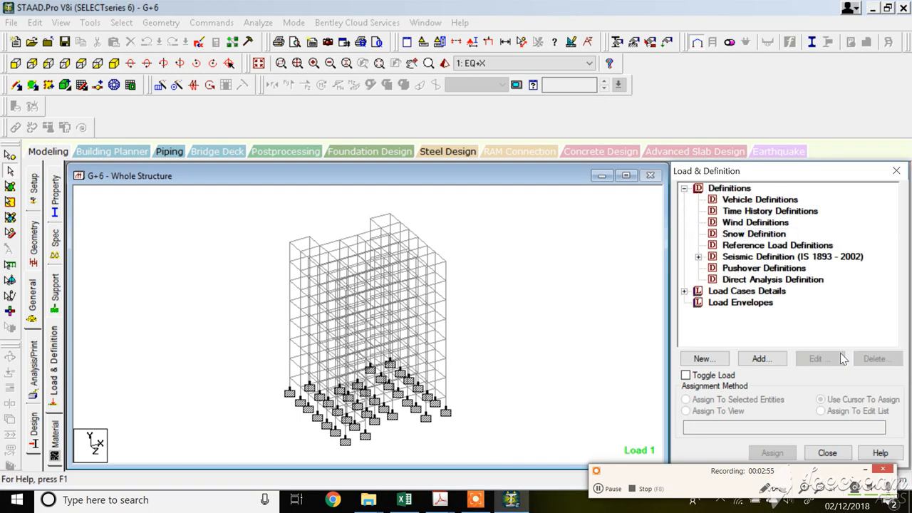
# Add a new wind definition type 1 with the comment TYPE 1.
pyautogui.click(738, 223)
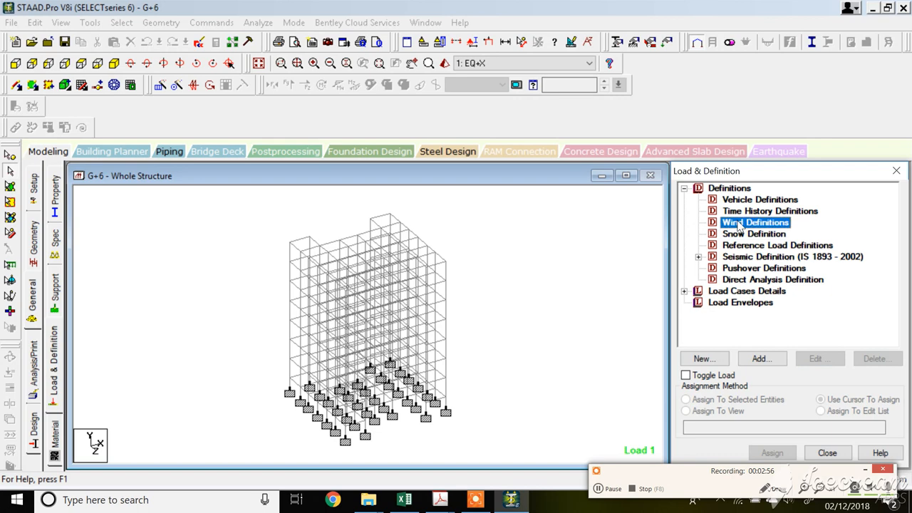
pyautogui.click(760, 358)
pyautogui.moveTo(448, 236); pyautogui.dragTo(349, 242)
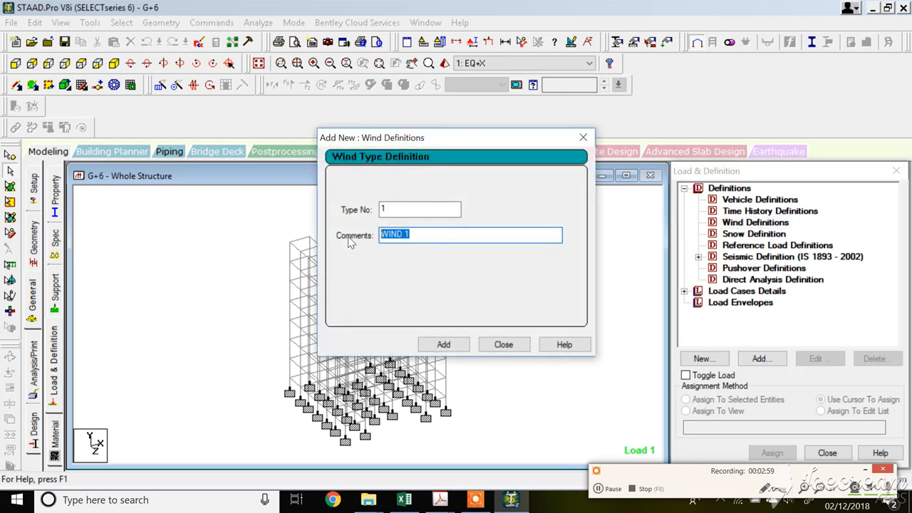
pyautogui.write('TYPE')
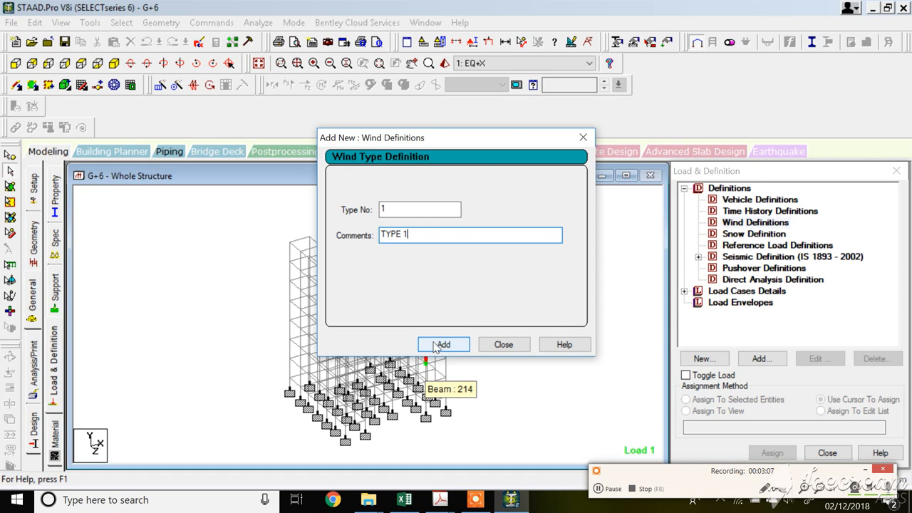
pyautogui.click(436, 345)
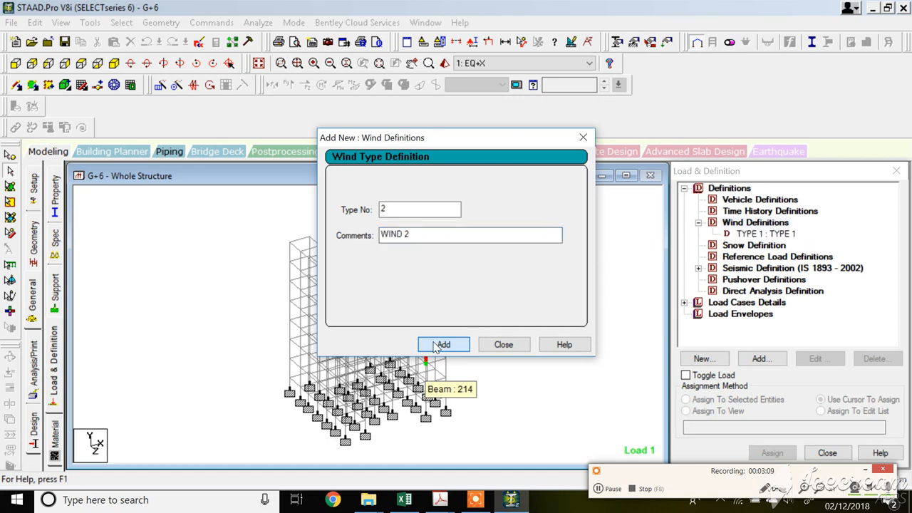
pyautogui.click(501, 345)
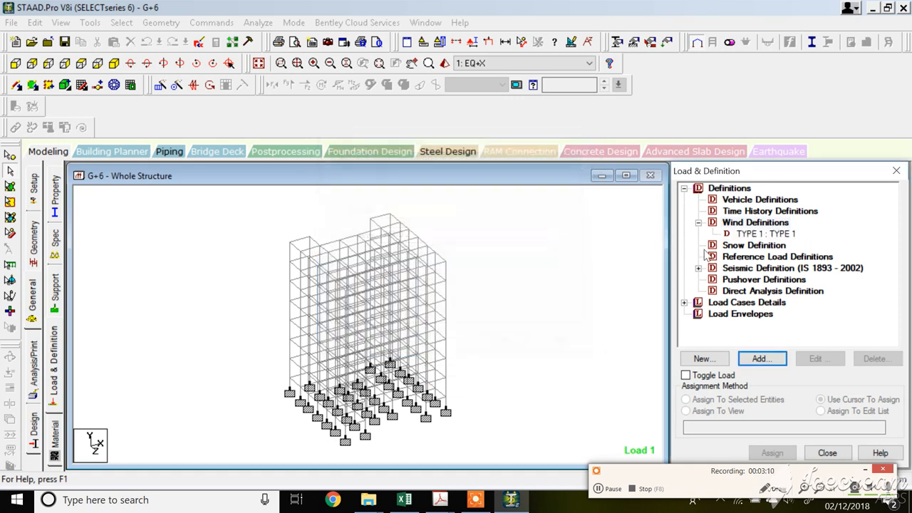
# Start adding an intensity to wind type TYPE 1 and consult the IS 875 wind code PDF for reference values.
pyautogui.click(765, 233)
pyautogui.click(760, 359)
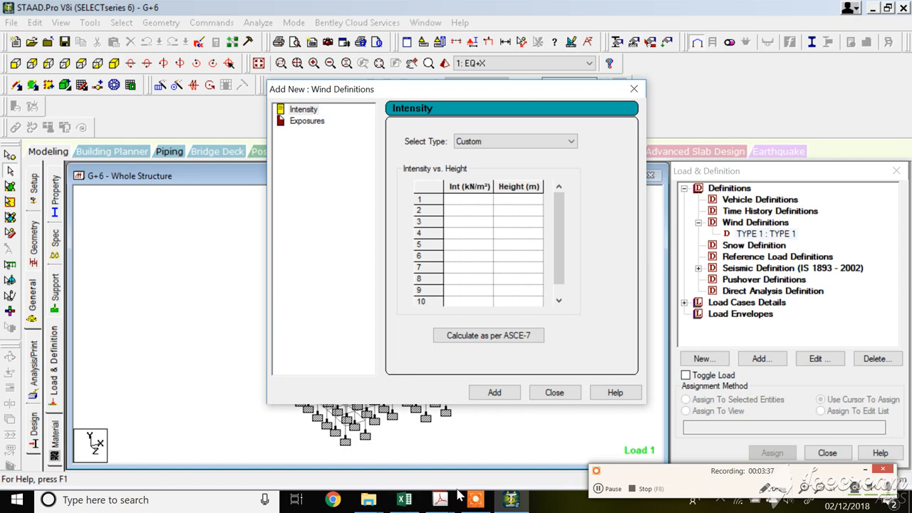
pyautogui.moveTo(440, 499)
pyautogui.click(478, 424)
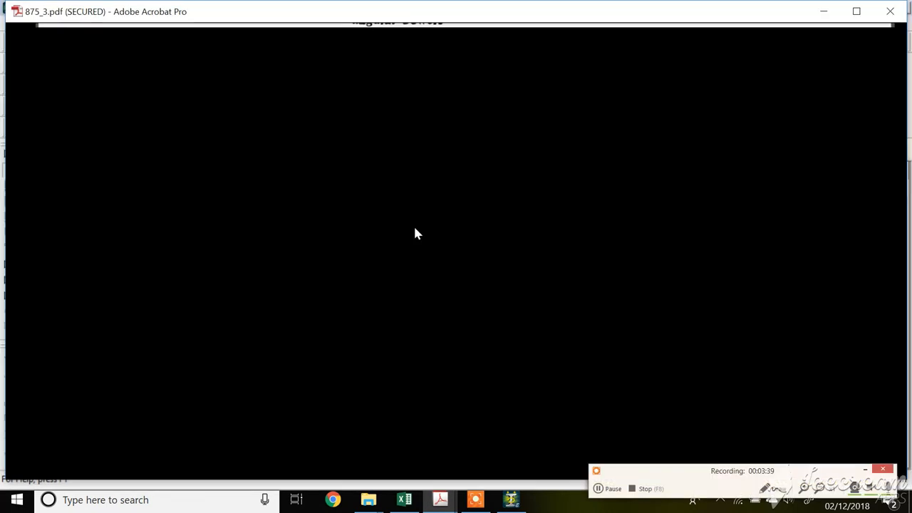
pyautogui.scroll(2, 499, 236)
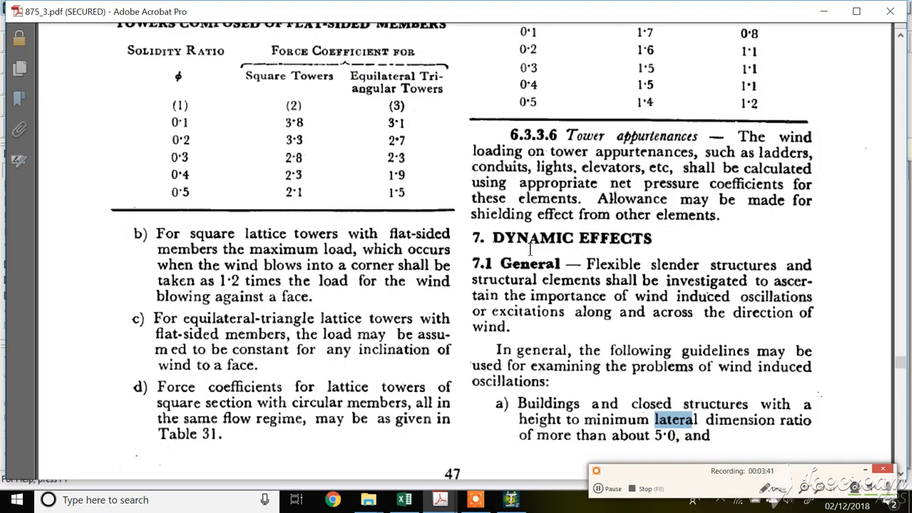
pyautogui.scroll(-2, 522, 229)
pyautogui.moveTo(477, 190); pyautogui.dragTo(663, 187)
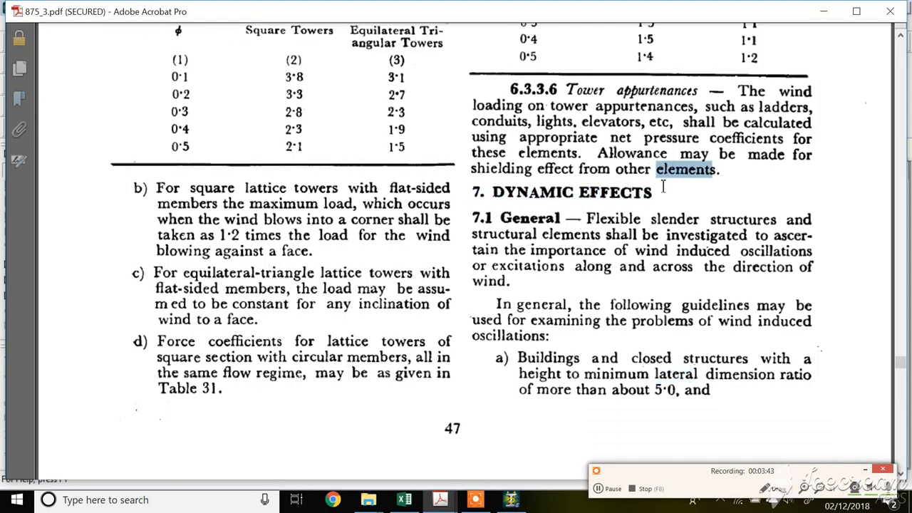
pyautogui.scroll(6, 612, 209)
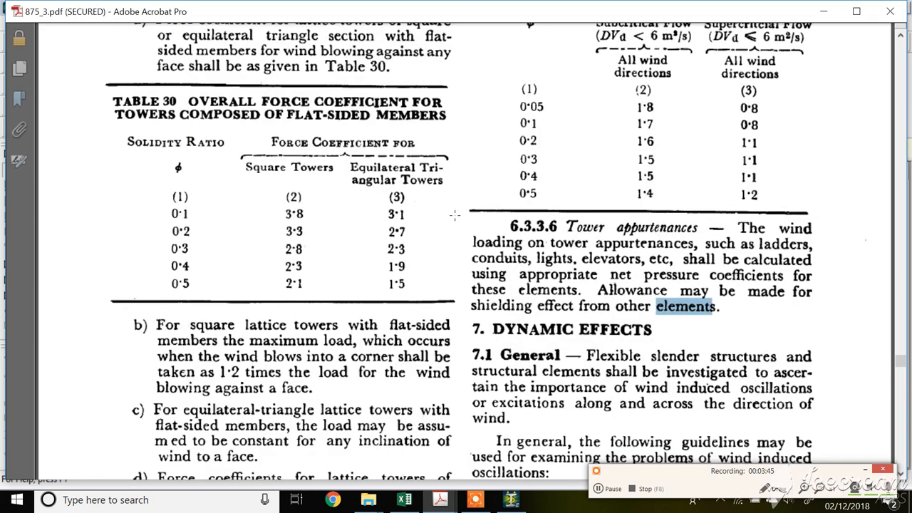
pyautogui.click(824, 12)
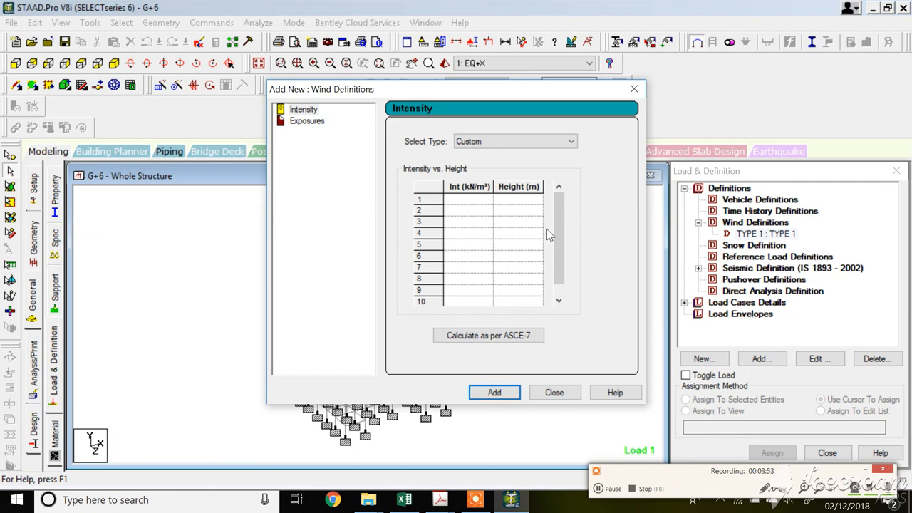
# Define custom wind intensities 0.6, 0.7, 0.8 and 0.9 kN/m² at heights 10, 15, 20 and 25 m for TYPE 1.
pyautogui.click(475, 202)
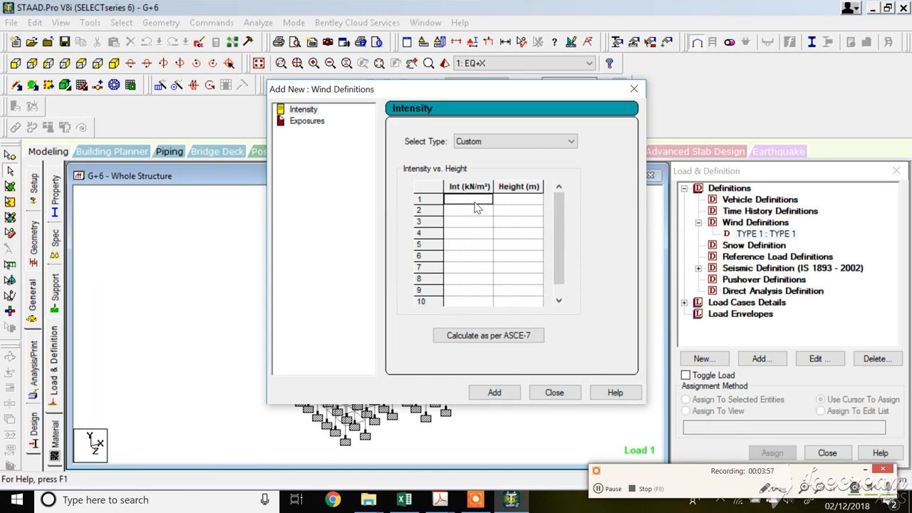
pyautogui.write('0.6')
pyautogui.click(505, 203)
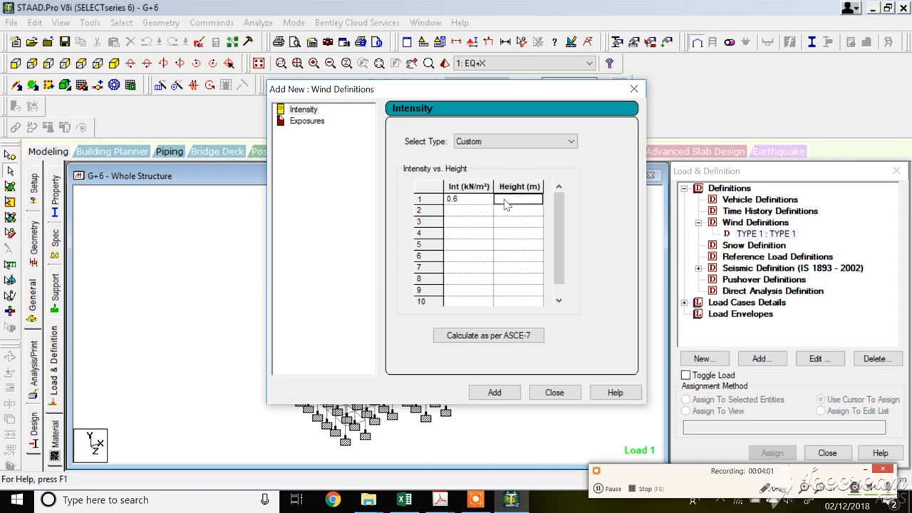
pyautogui.write('10')
pyautogui.click(475, 214)
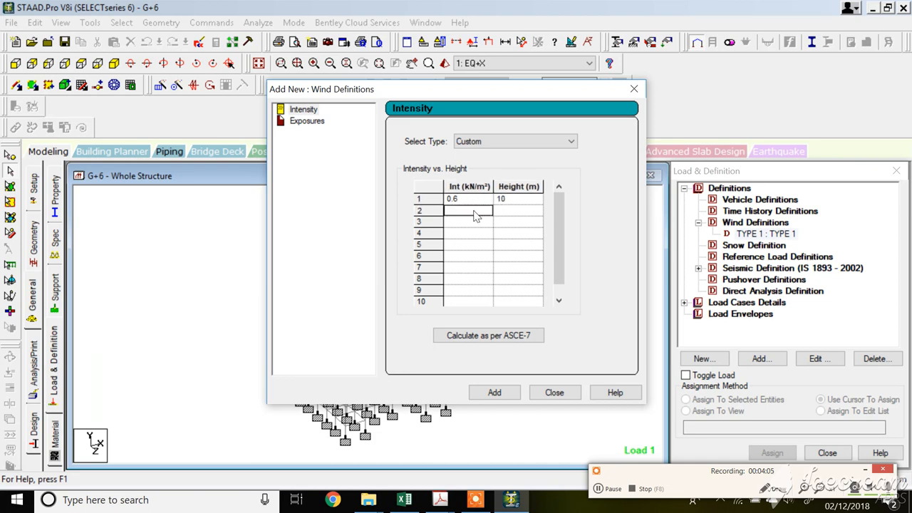
pyautogui.write('0.7')
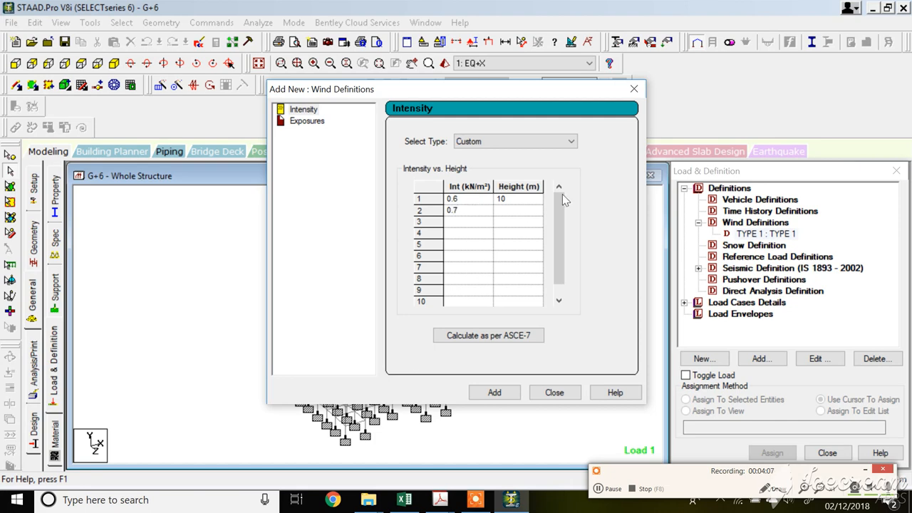
pyautogui.click(522, 219)
pyautogui.write('15')
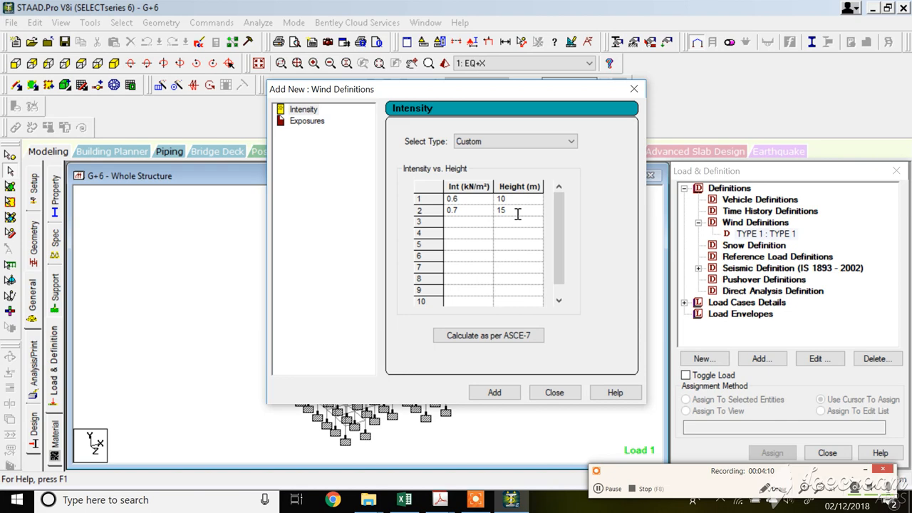
pyautogui.click(476, 224)
pyautogui.write('0.8')
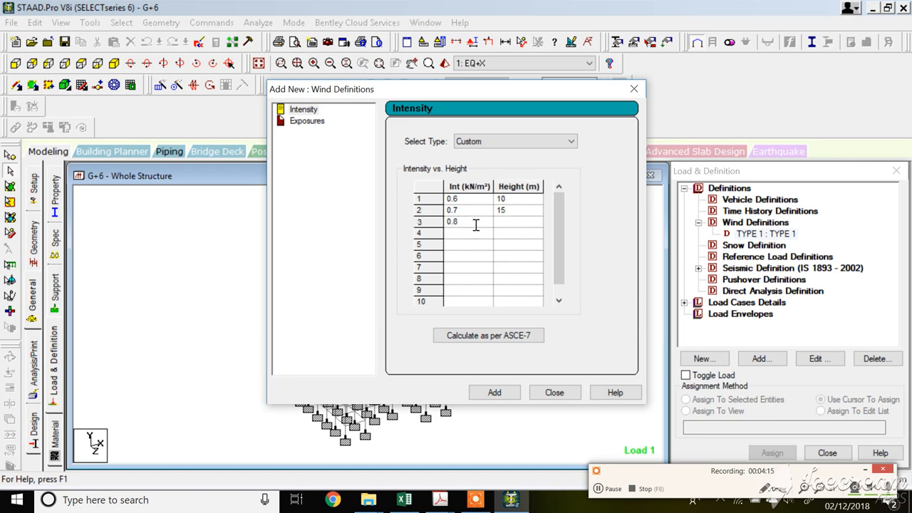
pyautogui.click(508, 224)
pyautogui.write('20')
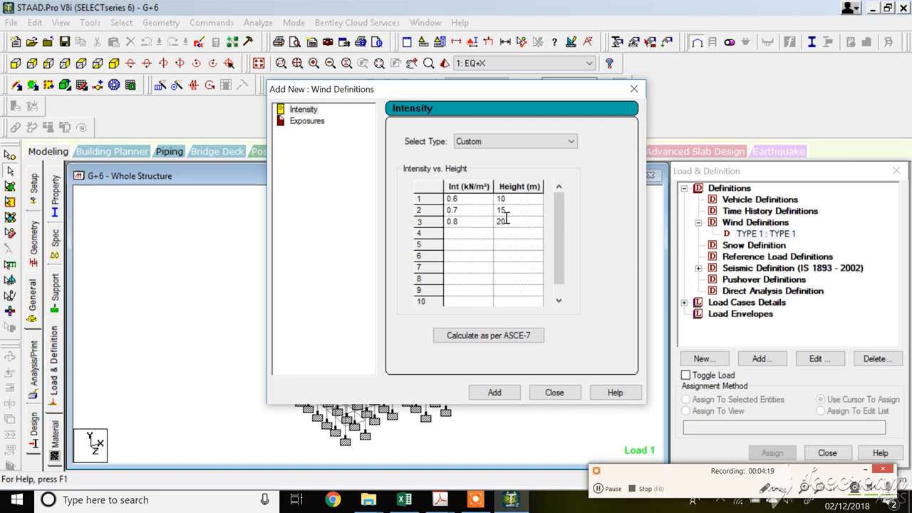
pyautogui.click(473, 238)
pyautogui.write('0.9')
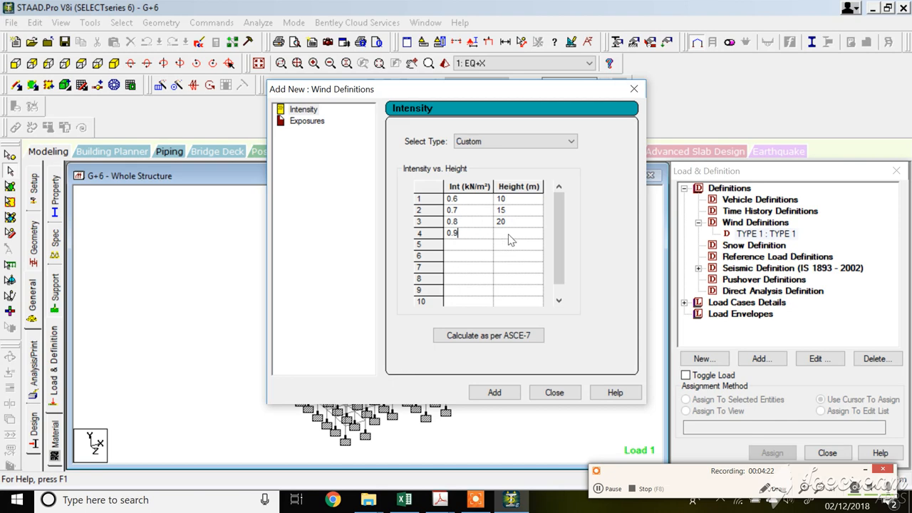
pyautogui.click(508, 236)
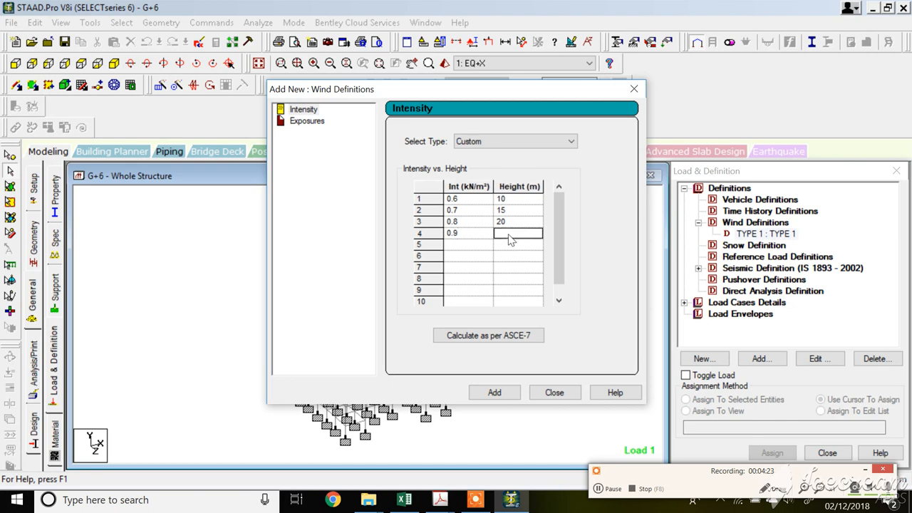
pyautogui.write('25')
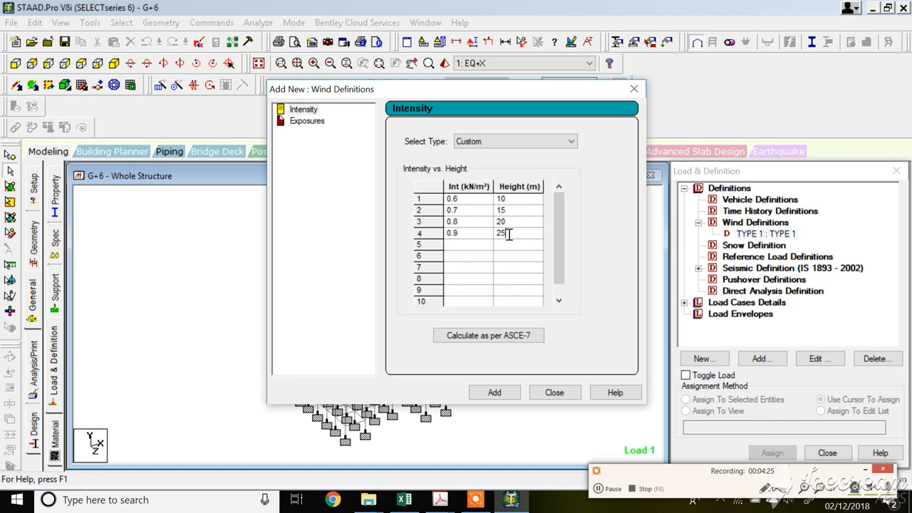
pyautogui.click(494, 392)
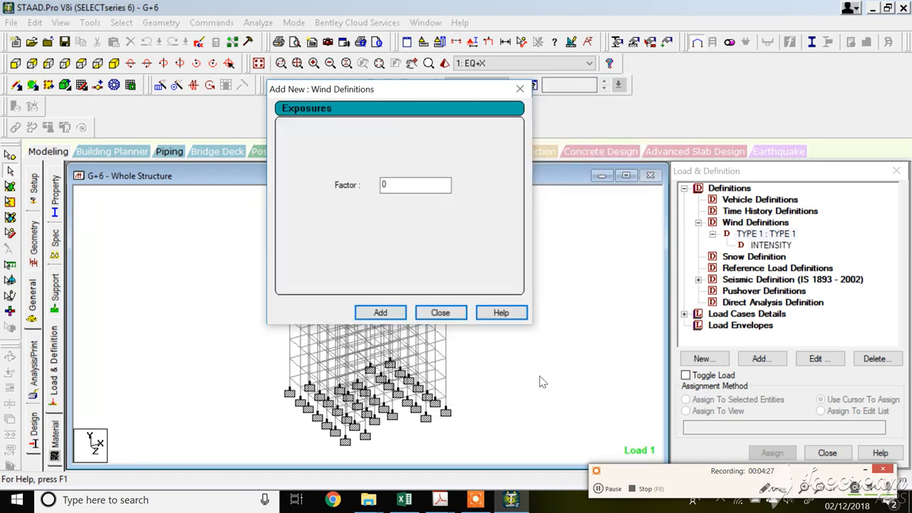
# Add an exposure factor of 1 to wind type TYPE 1.
pyautogui.doubleClick(383, 185)
pyautogui.click(390, 312)
pyautogui.click(436, 314)
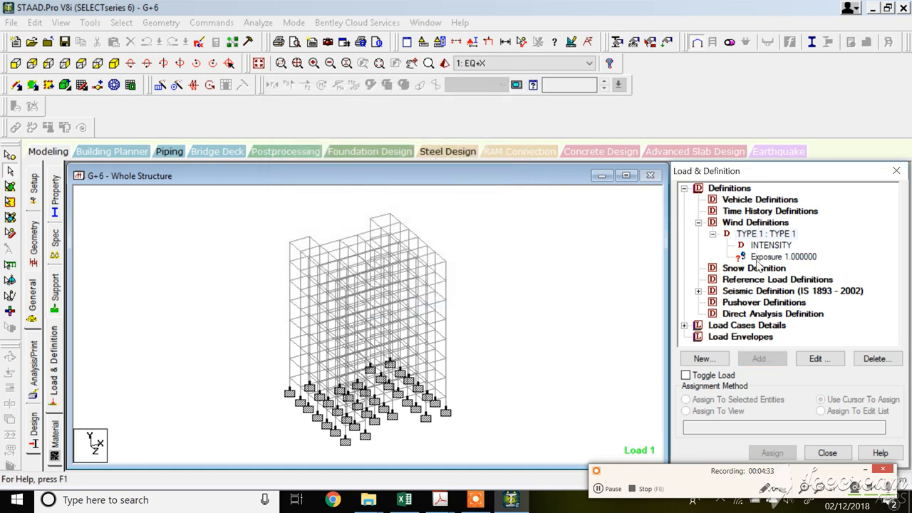
# Assign the 1.0 exposure definition to all nodes in the current view.
pyautogui.click(757, 258)
pyautogui.click(719, 412)
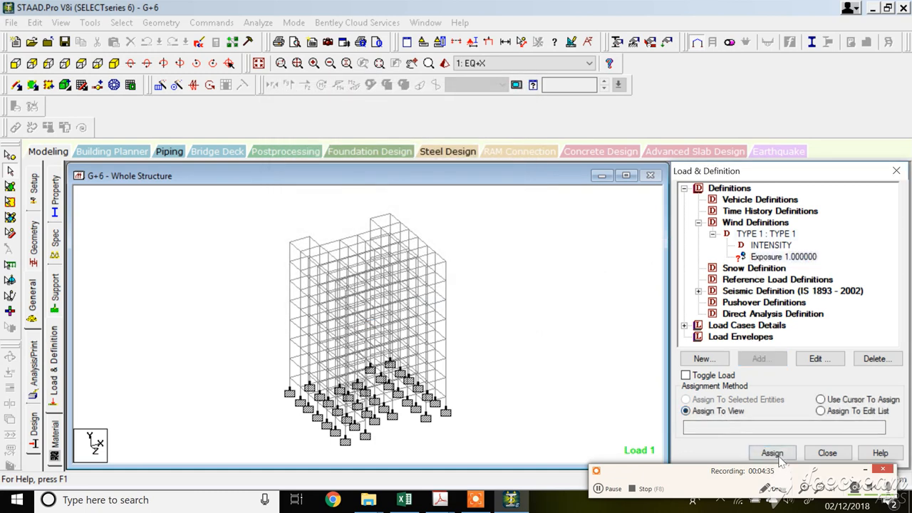
pyautogui.click(771, 452)
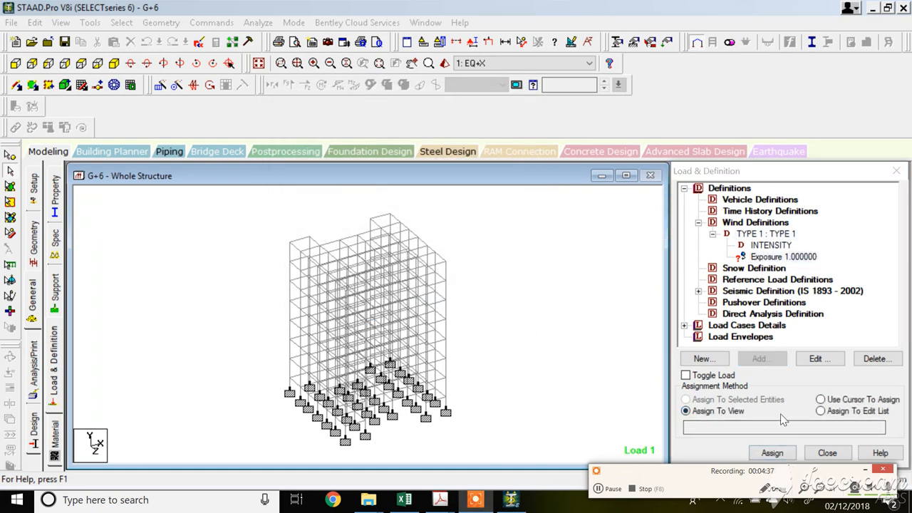
pyautogui.click(771, 453)
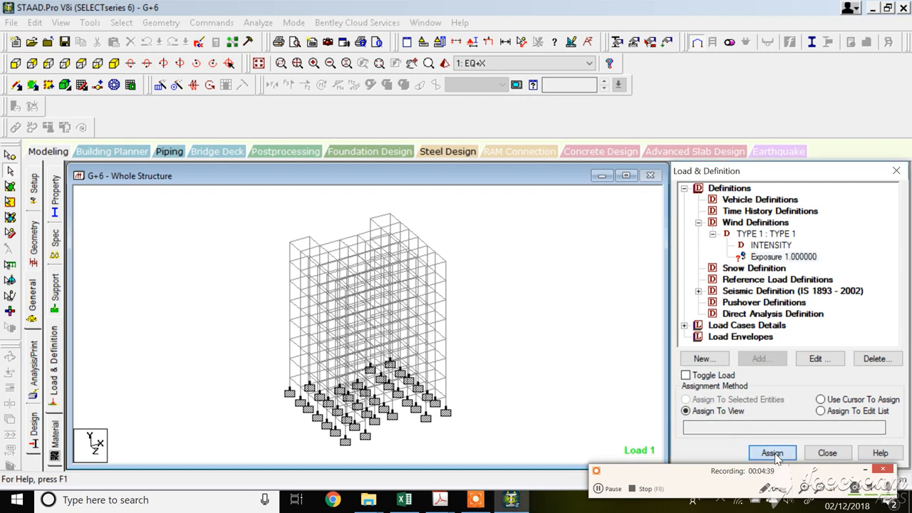
pyautogui.click(800, 350)
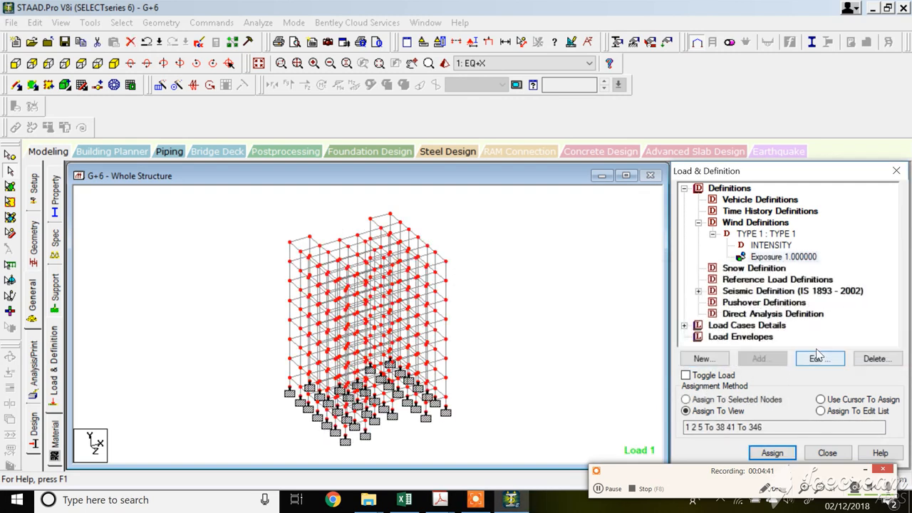
# Expand the load cases and delete load case 1 EQ+X.
pyautogui.click(698, 222)
pyautogui.click(726, 234)
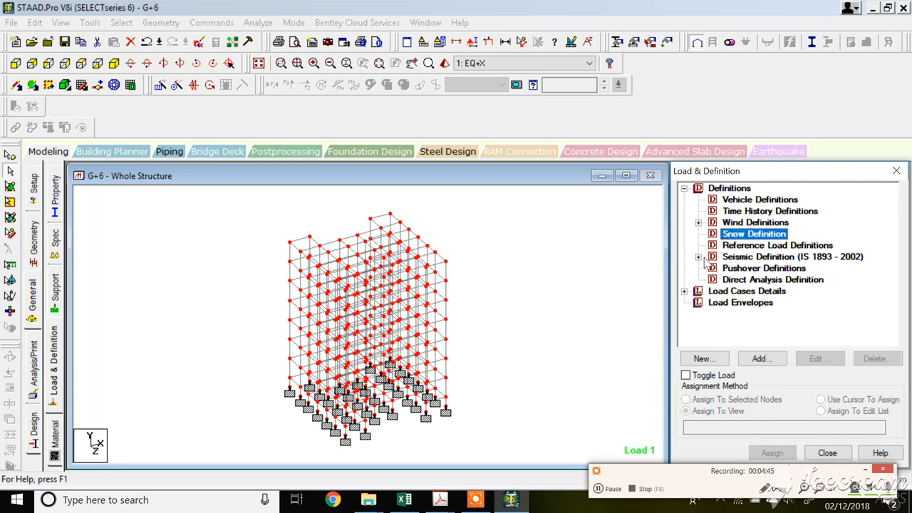
pyautogui.click(729, 292)
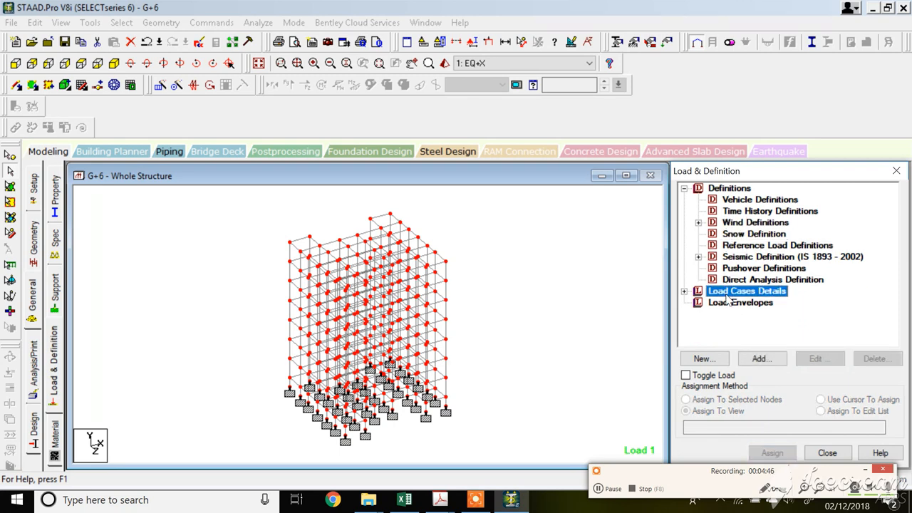
pyautogui.click(685, 291)
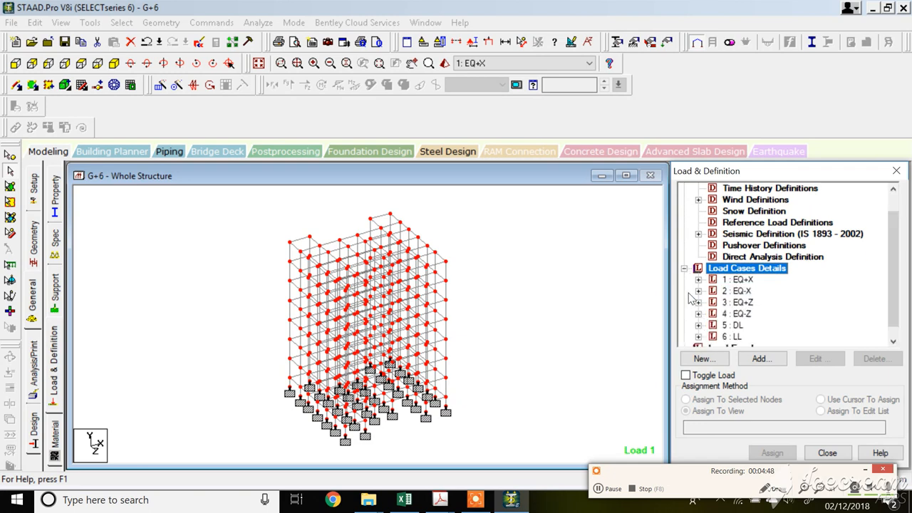
pyautogui.click(737, 280)
pyautogui.click(889, 358)
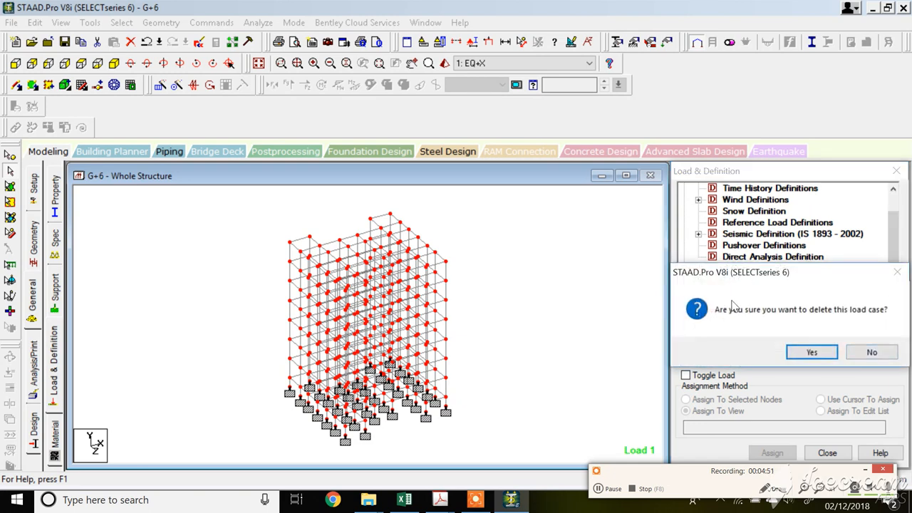
pyautogui.click(807, 351)
# Delete load case 2 EQ-X.
pyautogui.click(737, 279)
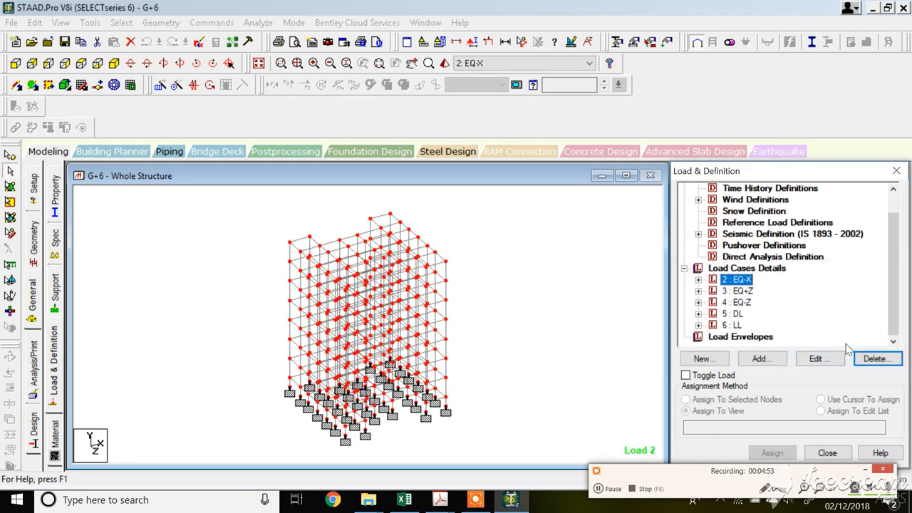
pyautogui.click(876, 358)
pyautogui.click(806, 350)
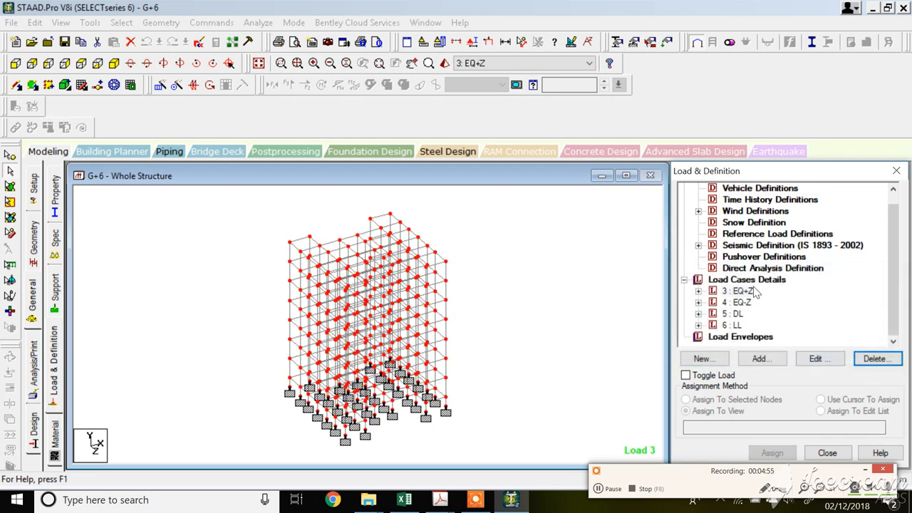
# Delete load cases 3 EQ+Z and 4 EQ-Z.
pyautogui.click(755, 291)
pyautogui.click(871, 362)
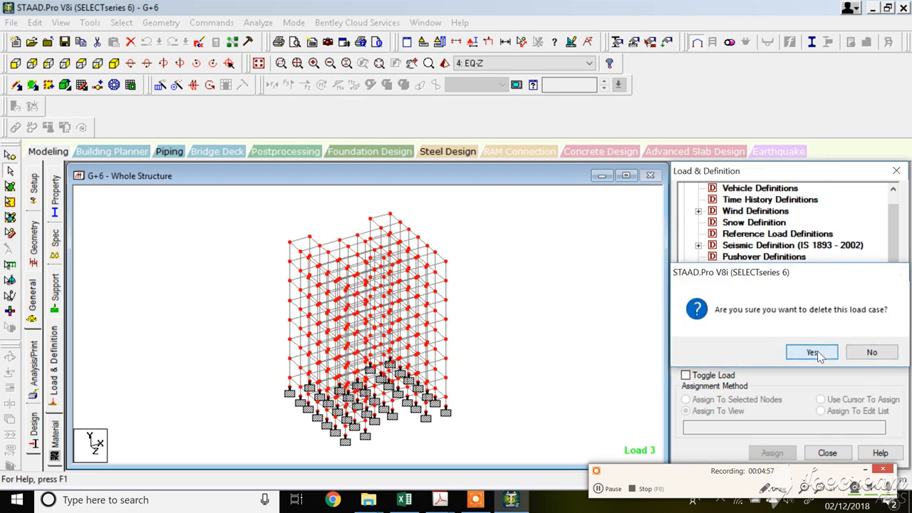
pyautogui.click(807, 350)
pyautogui.click(876, 358)
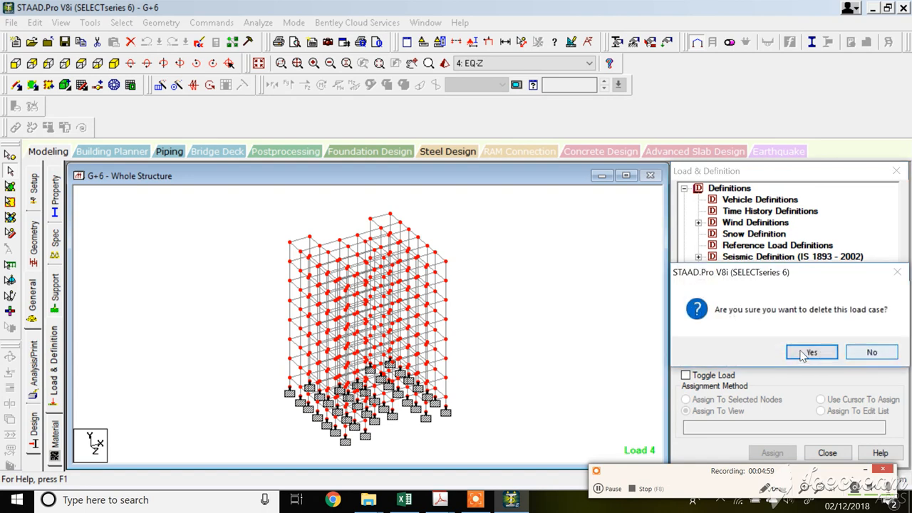
pyautogui.click(812, 352)
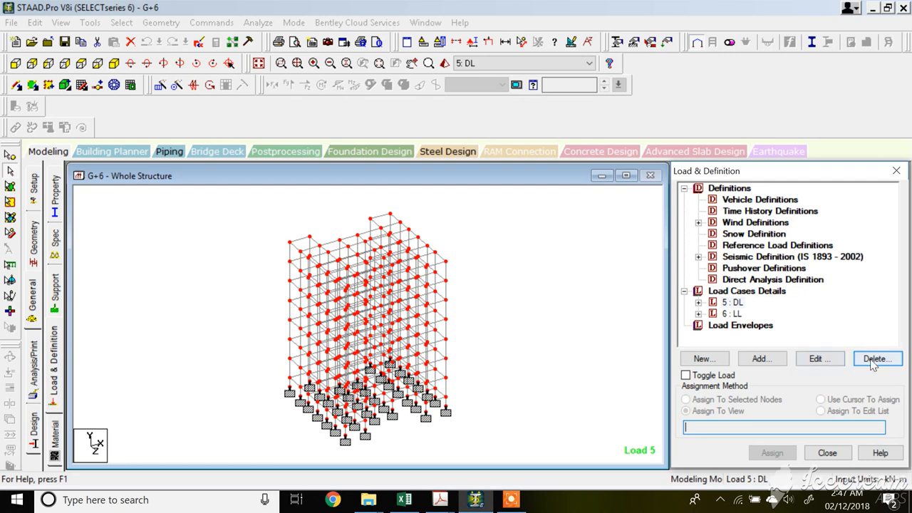
# Create primary load case 1 with Seismic loading type and title EQ+X.
pyautogui.click(742, 292)
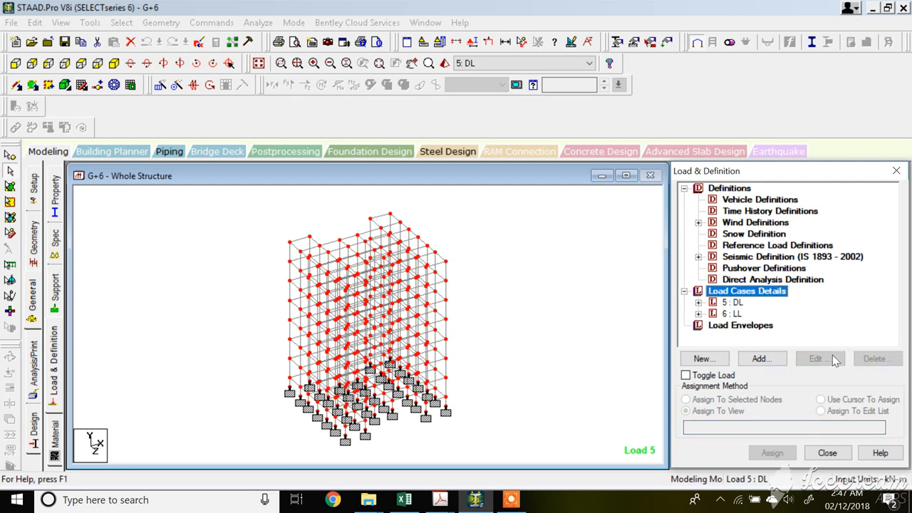
pyautogui.click(759, 359)
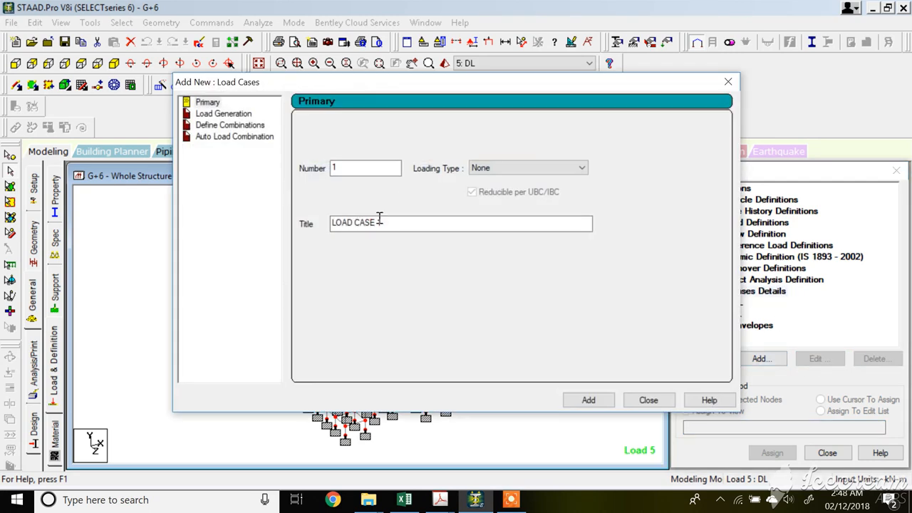
pyautogui.click(497, 169)
pyautogui.click(490, 216)
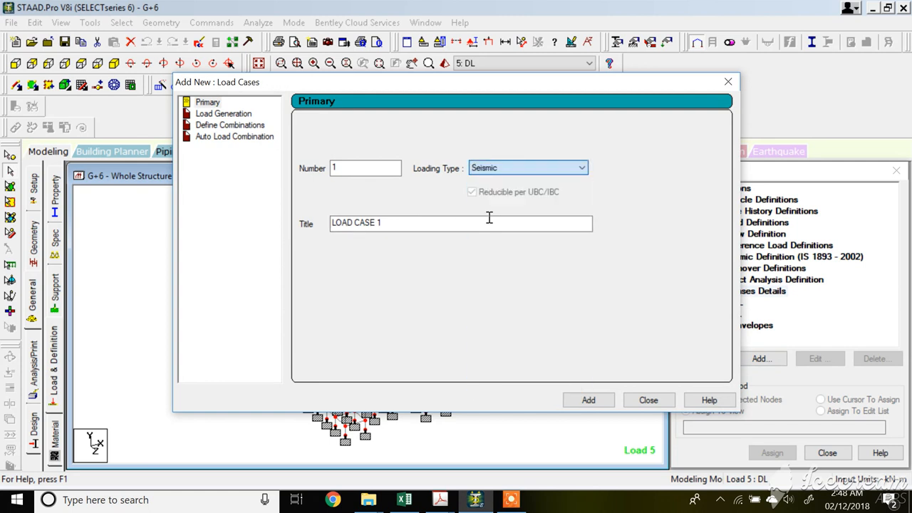
pyautogui.moveTo(401, 230); pyautogui.dragTo(214, 234)
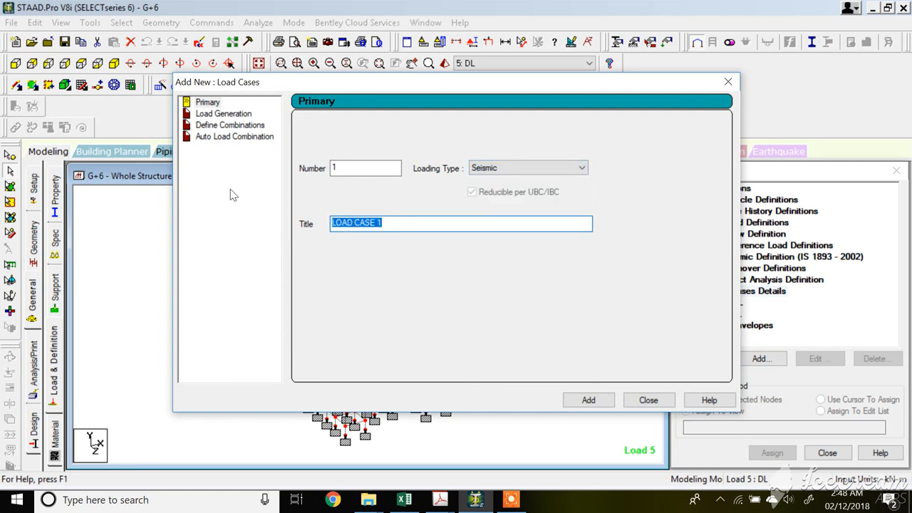
pyautogui.write('EQ+X')
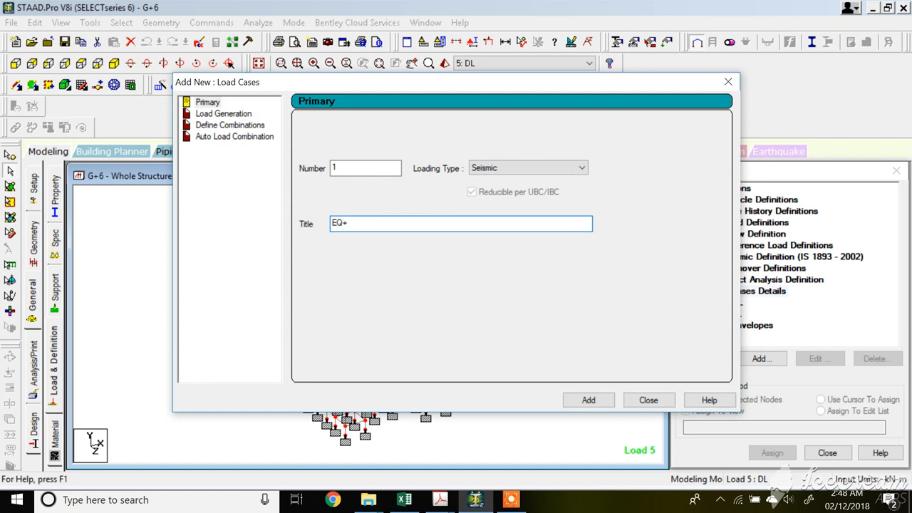
pyautogui.click(588, 400)
pyautogui.click(648, 400)
# Add a seismic load in the X direction with factor 1 to load case EQ+X.
pyautogui.click(739, 325)
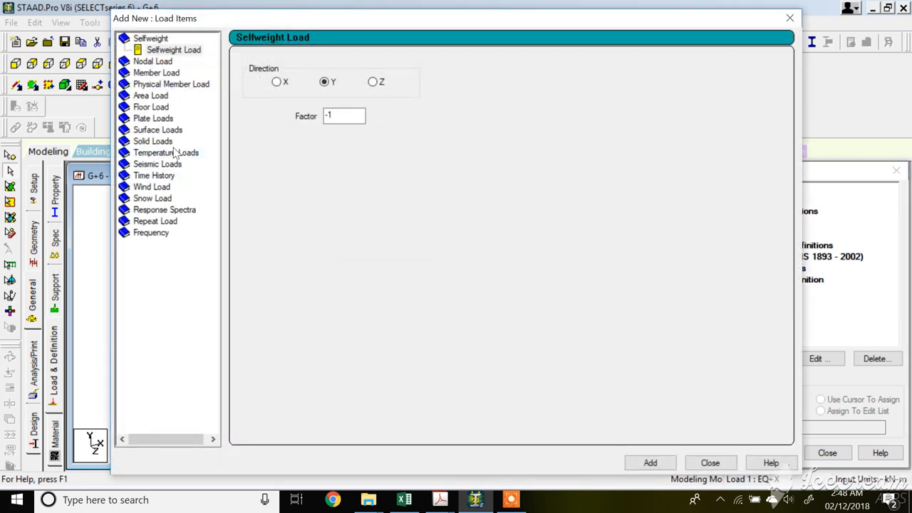
pyautogui.click(153, 166)
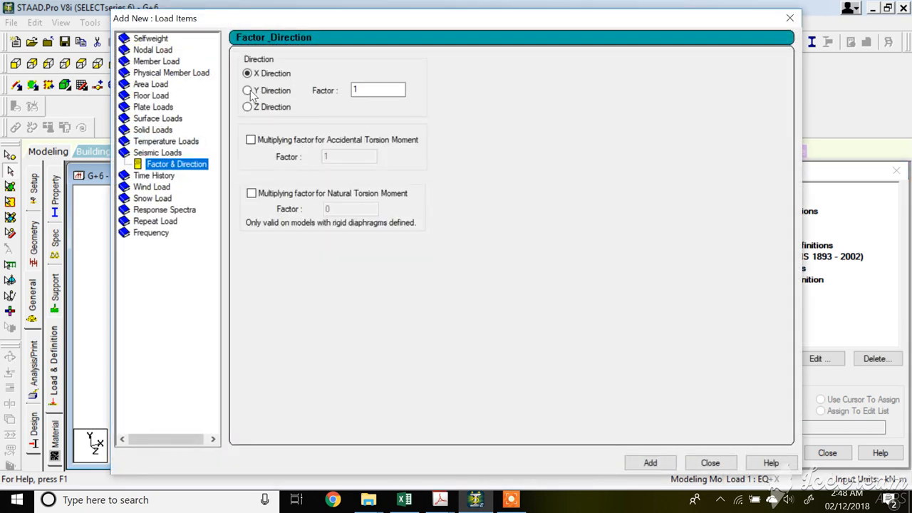
pyautogui.click(650, 463)
pyautogui.click(705, 464)
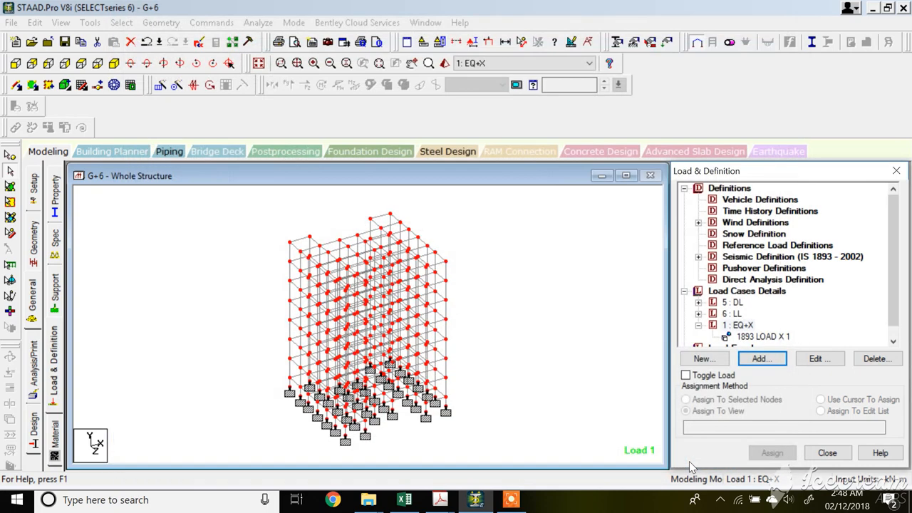
# Run the analysis and review the reported error in the output file.
pyautogui.click(749, 338)
pyautogui.click(827, 453)
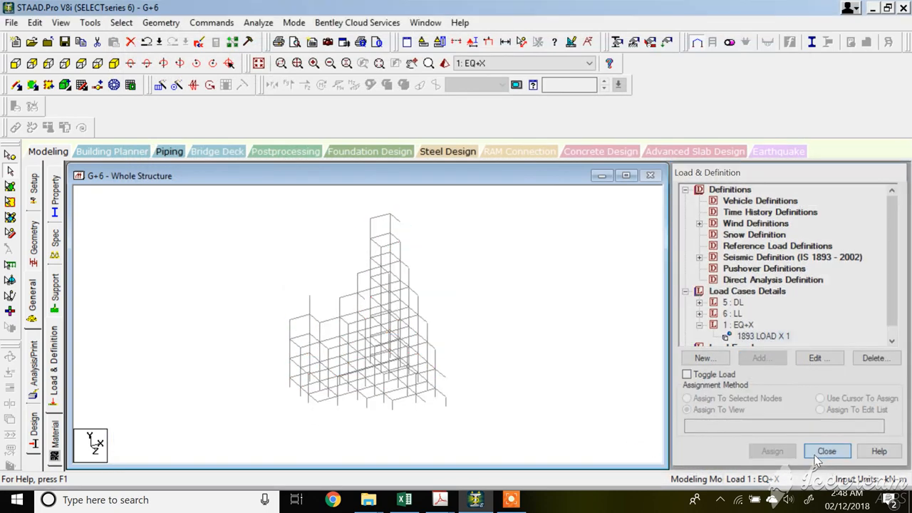
pyautogui.click(258, 22)
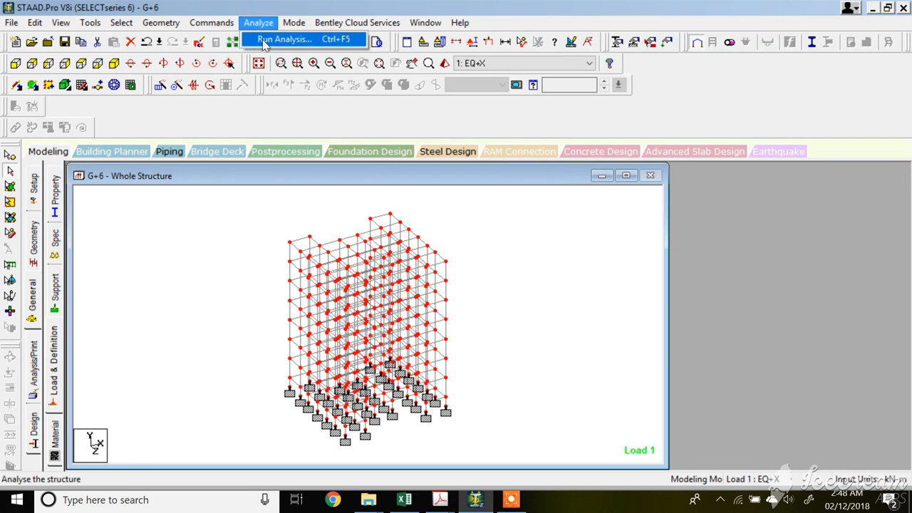
pyautogui.click(282, 35)
pyautogui.click(368, 268)
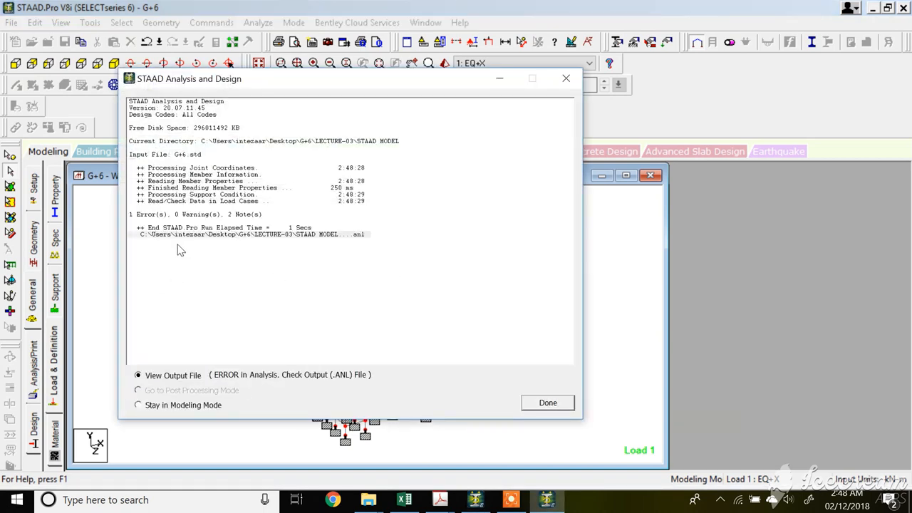
pyautogui.click(547, 402)
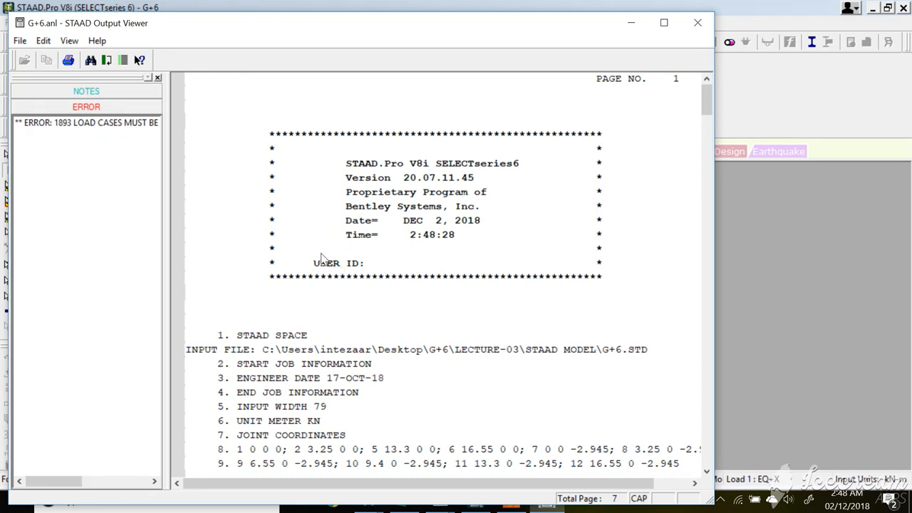
pyautogui.scroll(-10, 240, 432)
pyautogui.scroll(10, 376, 352)
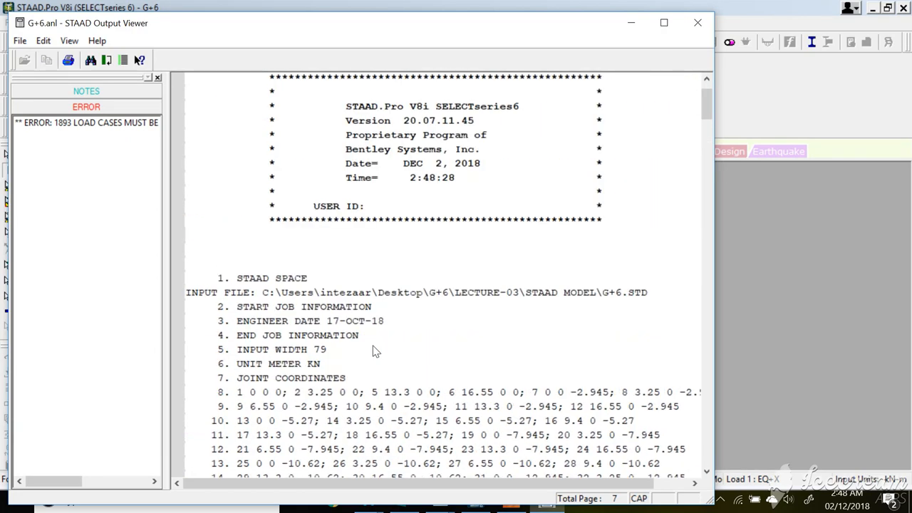
pyautogui.click(89, 122)
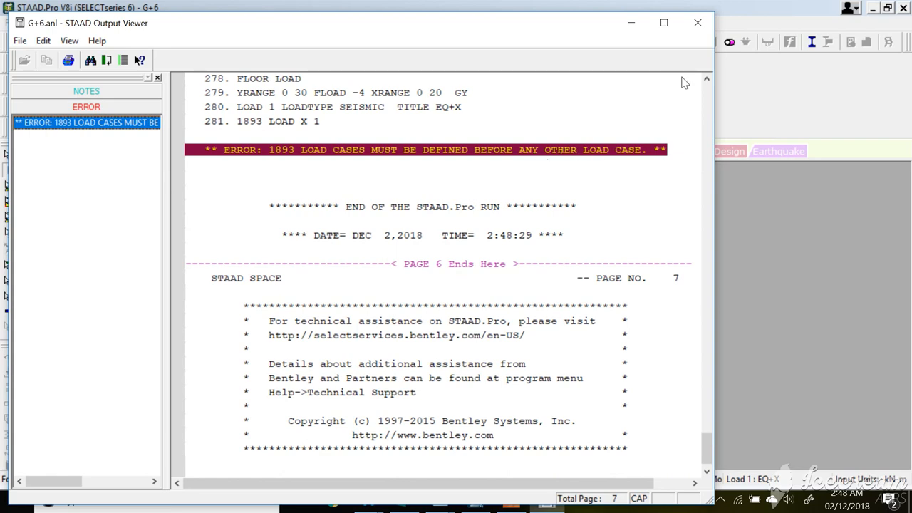
pyautogui.click(698, 23)
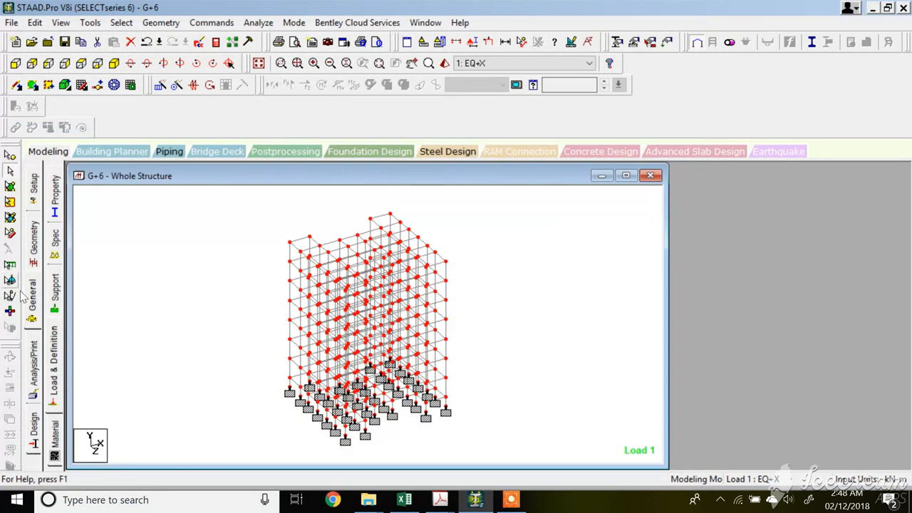
# Create seismic load case 2 titled EQ-X.
pyautogui.click(54, 372)
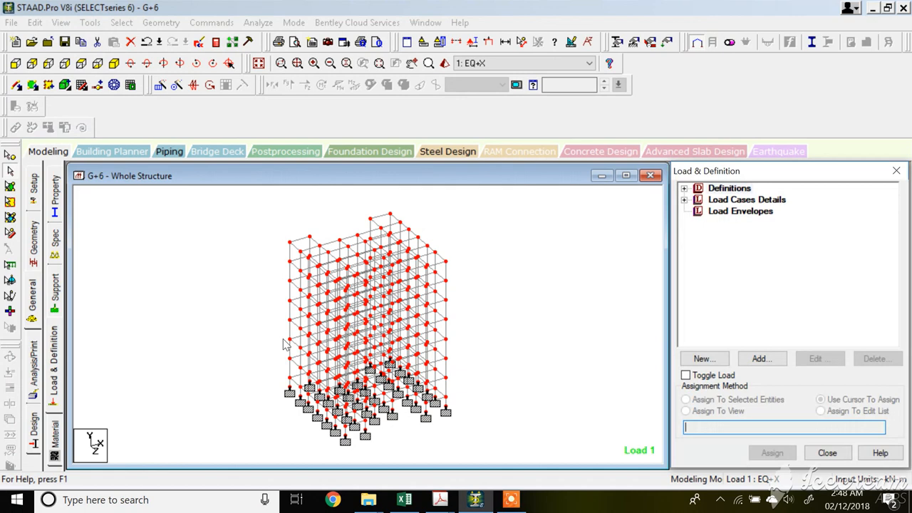
pyautogui.click(684, 200)
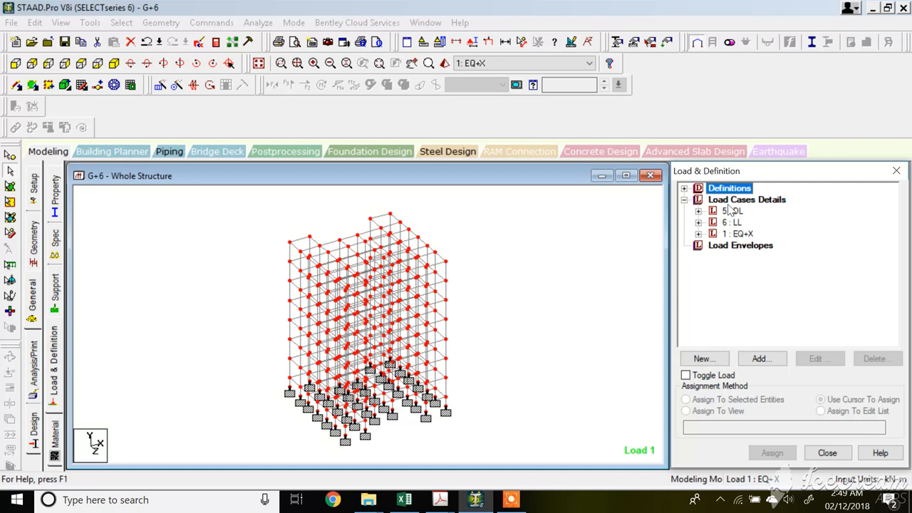
pyautogui.click(740, 200)
pyautogui.click(762, 358)
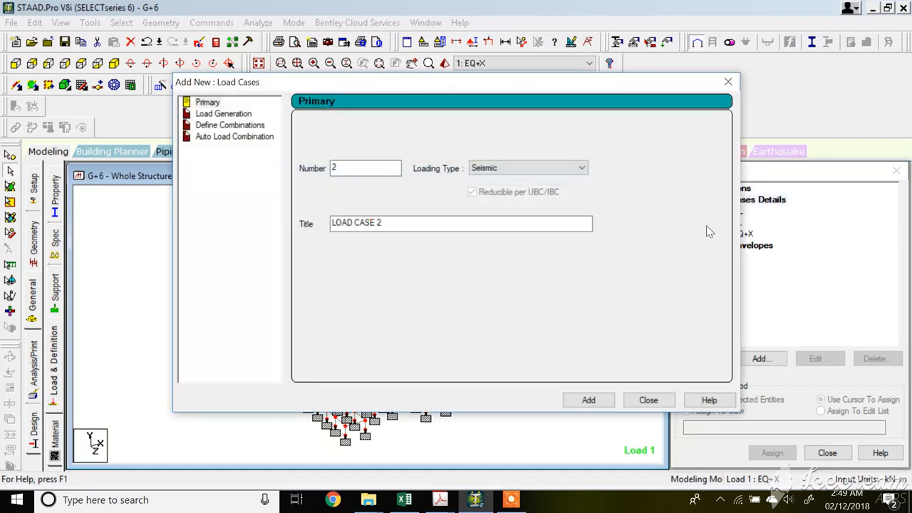
pyautogui.click(397, 224)
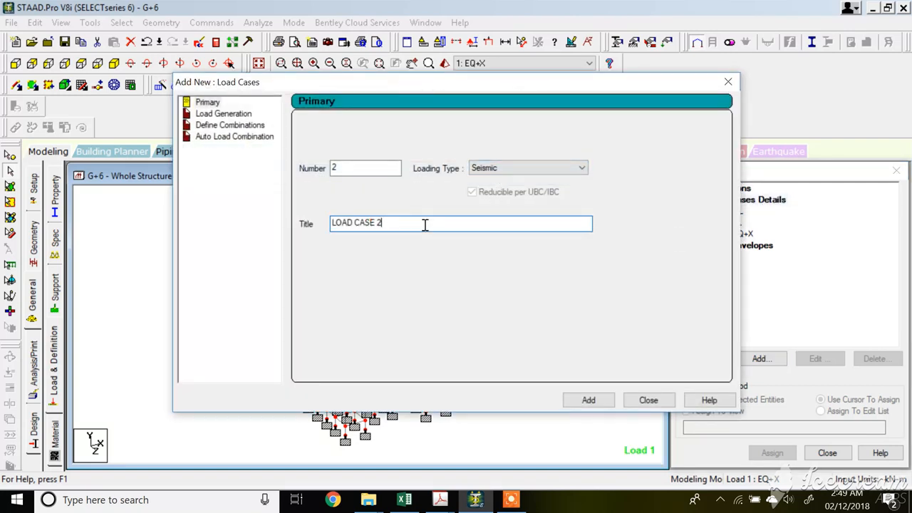
pyautogui.moveTo(425, 225); pyautogui.dragTo(317, 225)
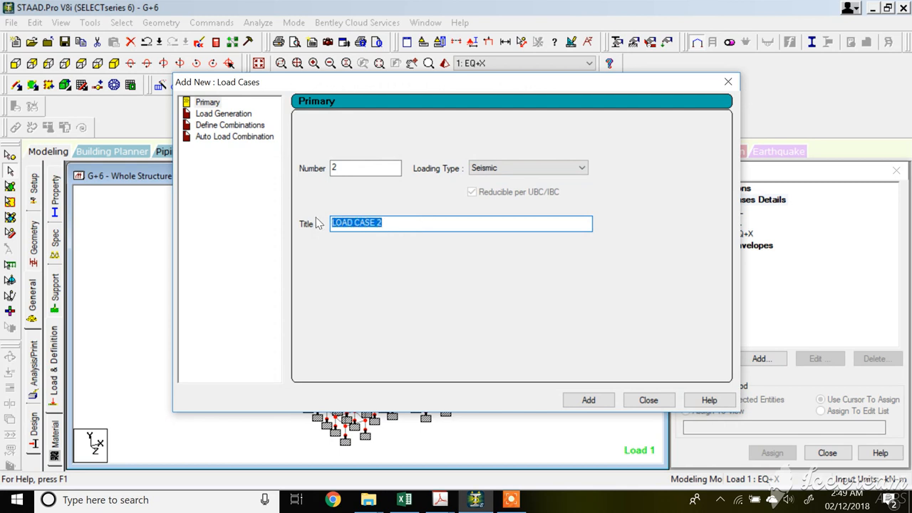
pyautogui.write('EQ-X')
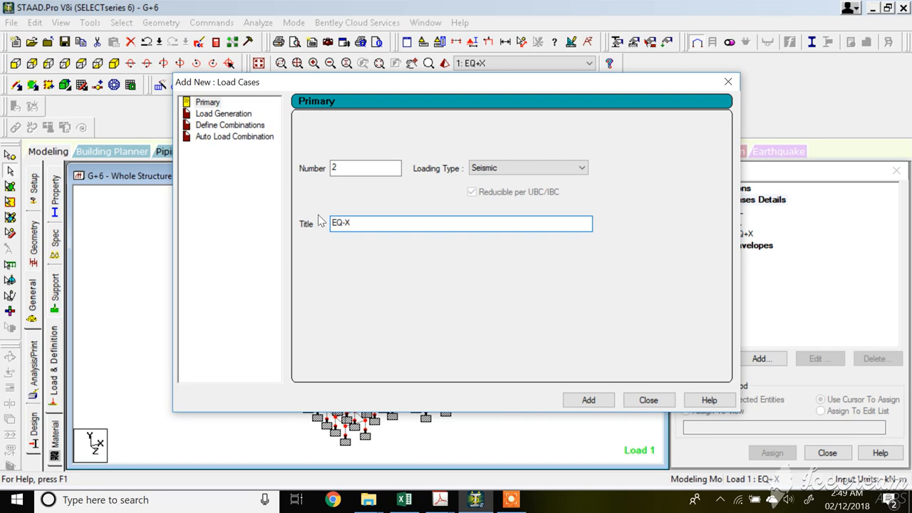
pyautogui.click(599, 400)
pyautogui.click(511, 499)
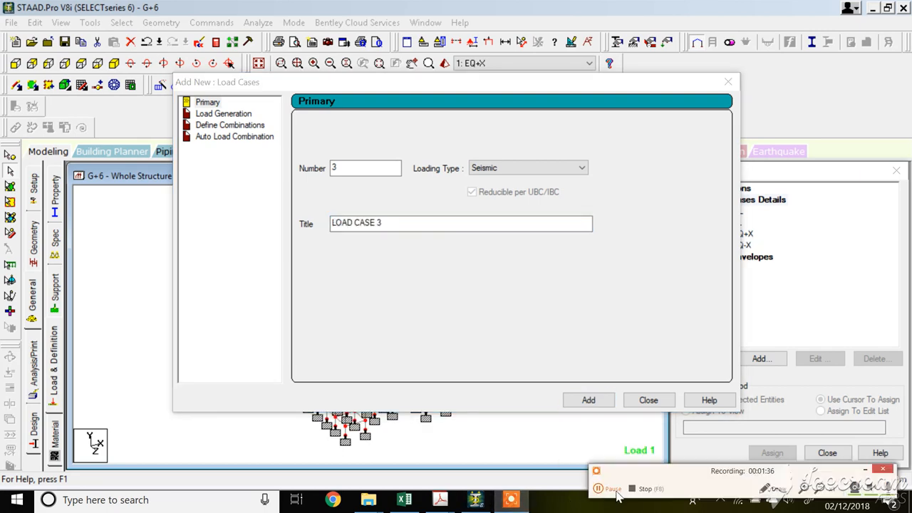
pyautogui.click(648, 400)
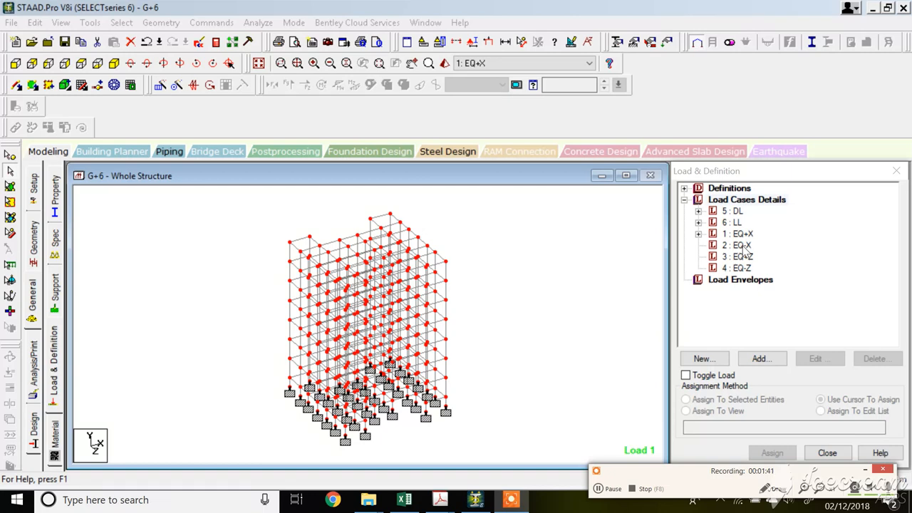
# Inspect the seismic load items under load cases 1 to 4.
pyautogui.click(197, 45)
pyautogui.click(365, 266)
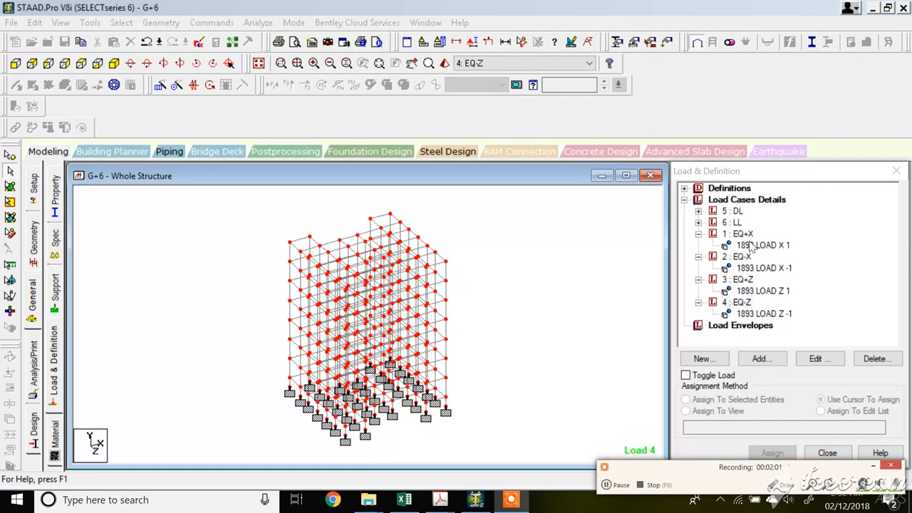
pyautogui.click(752, 245)
pyautogui.click(756, 274)
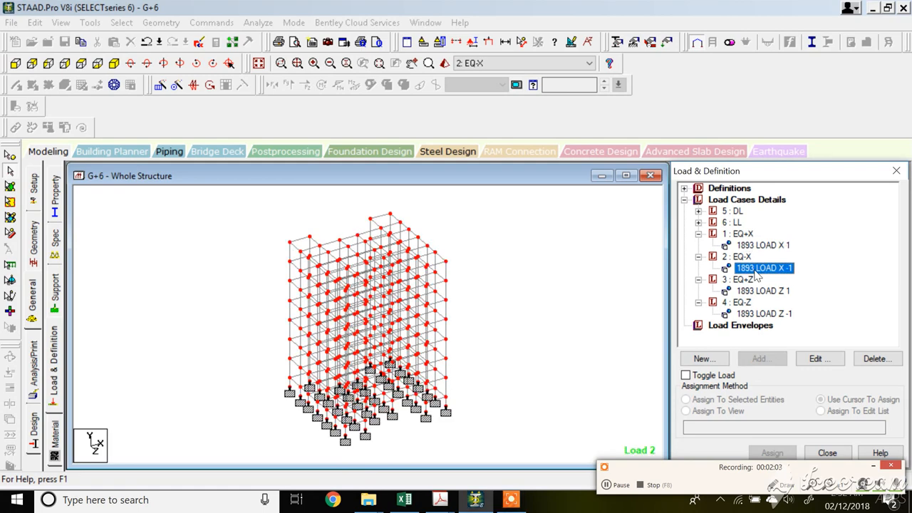
pyautogui.click(759, 292)
pyautogui.click(758, 315)
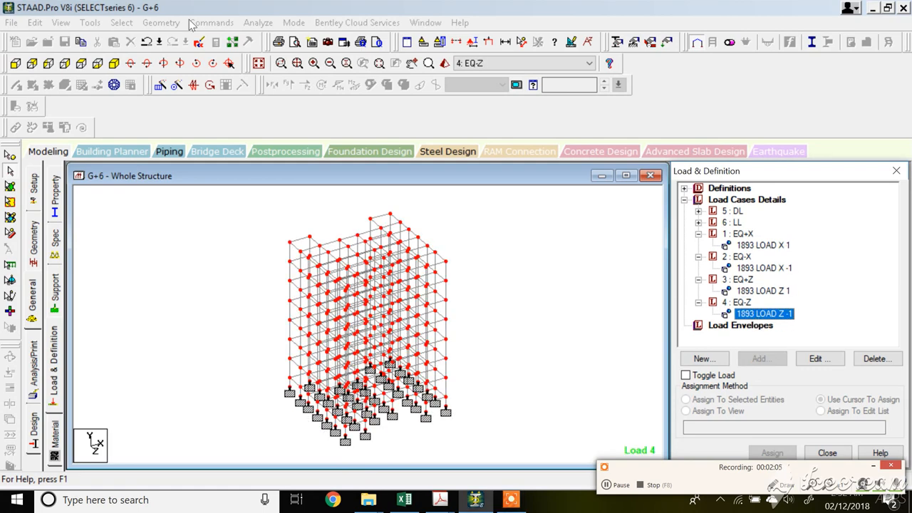
# Save the model and open the STAAD command file to review the load case commands.
pyautogui.click(206, 43)
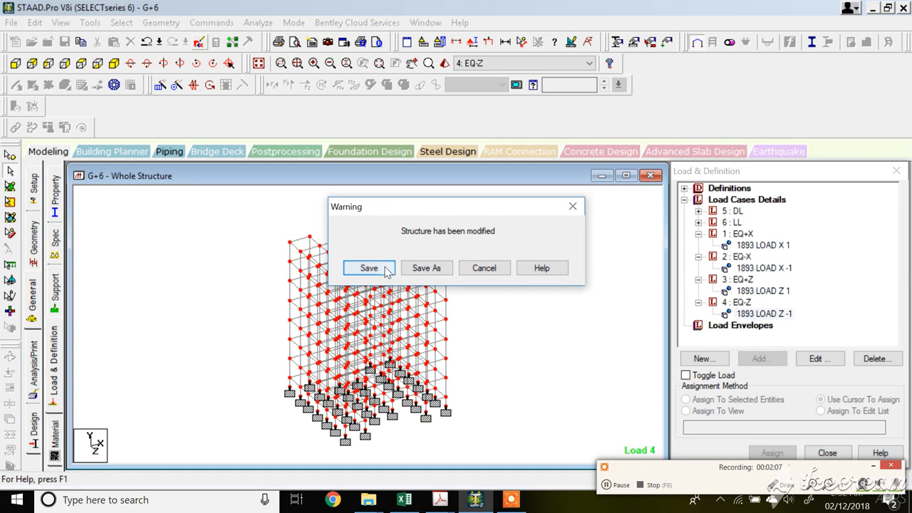
pyautogui.click(377, 266)
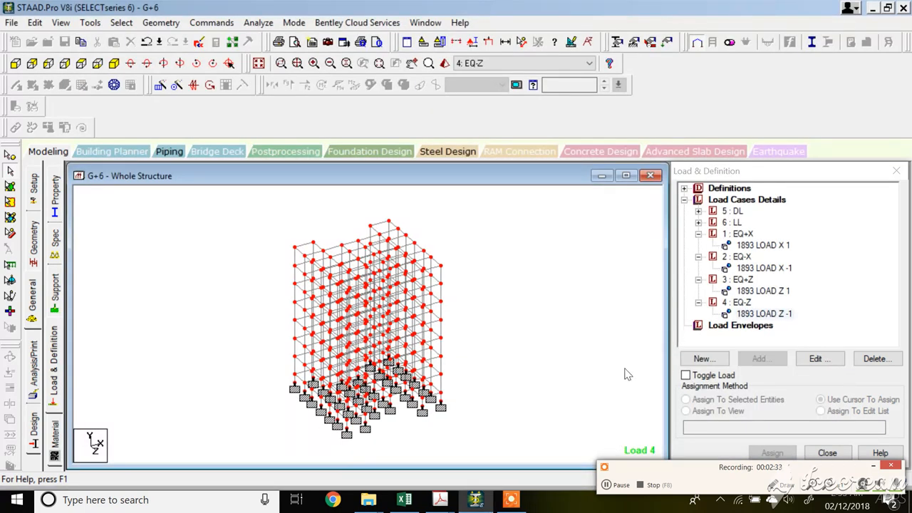
pyautogui.click(615, 485)
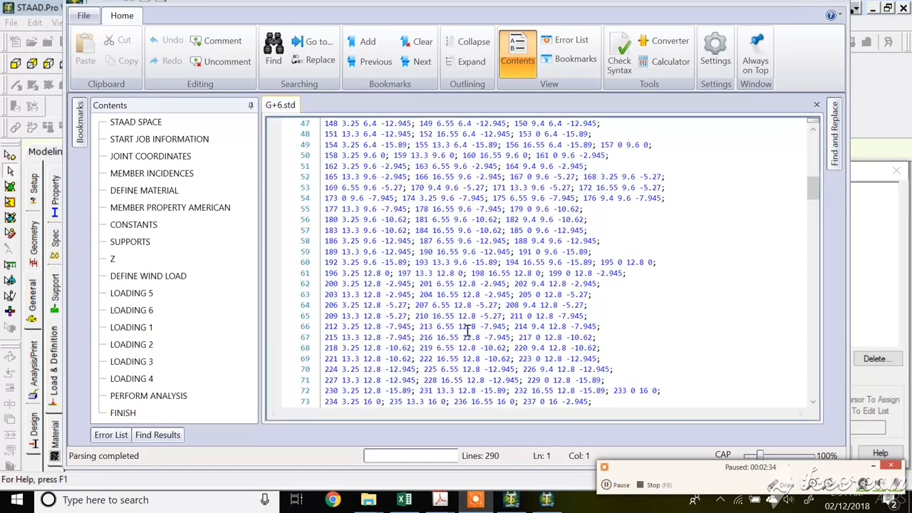
pyautogui.scroll(-14, 394, 319)
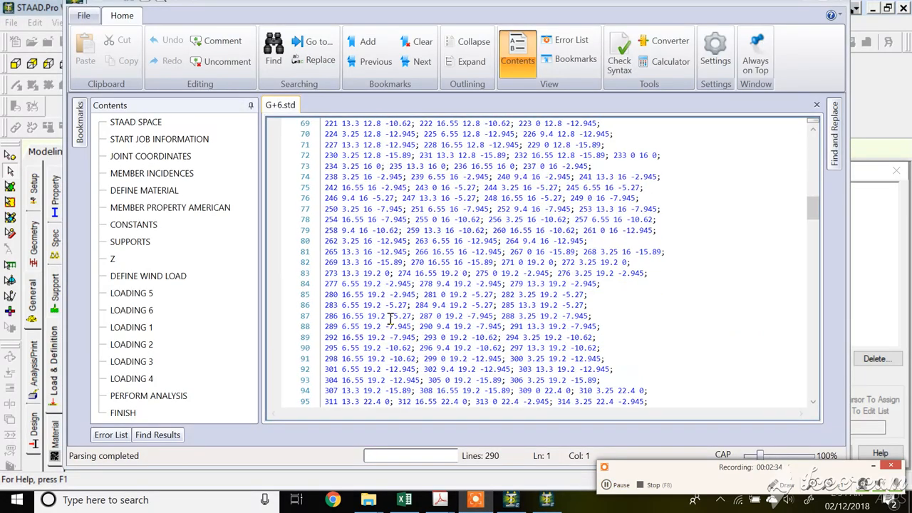
pyautogui.scroll(-20, 388, 320)
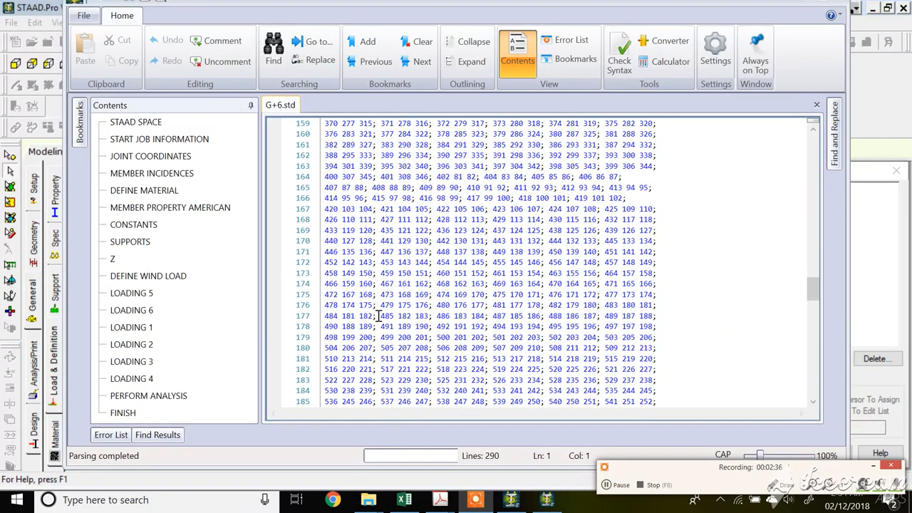
pyautogui.scroll(-20, 378, 316)
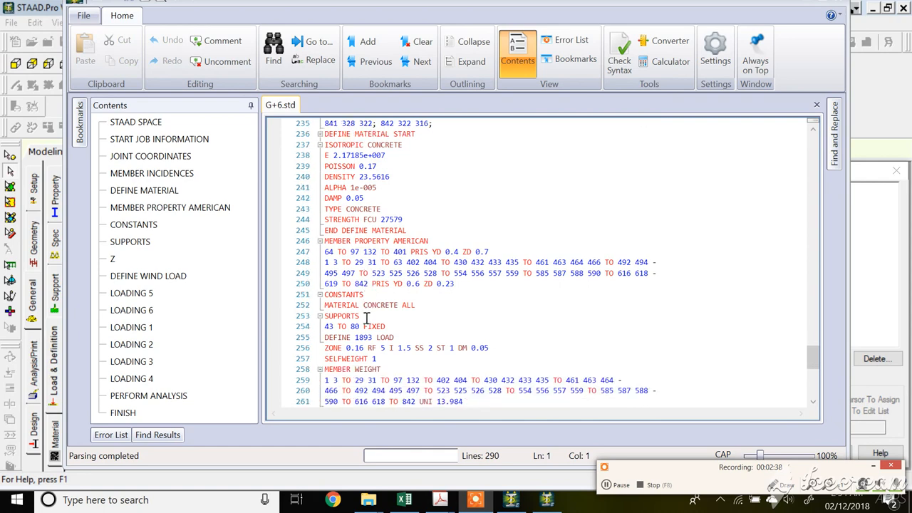
pyautogui.scroll(-8, 363, 321)
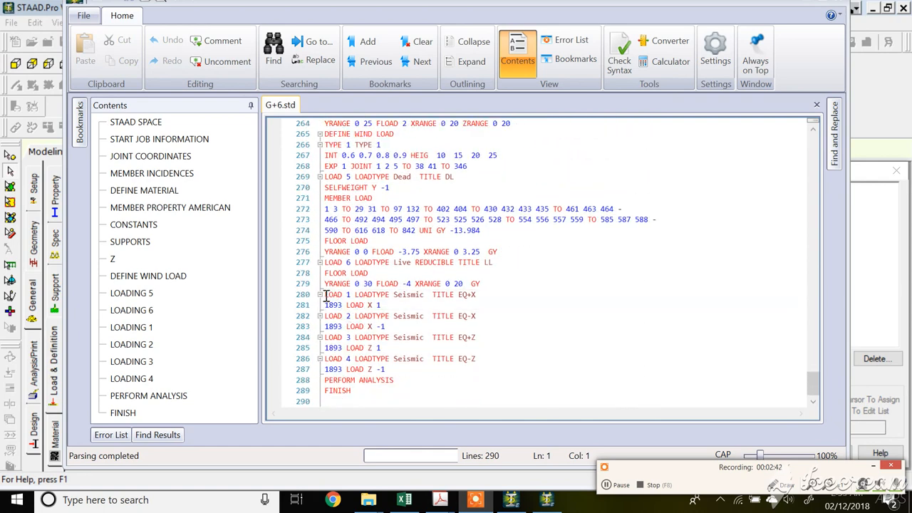
# Move the four seismic load cases EQ+X, EQ-X, EQ+Z and EQ-Z to directly after the wind load definition, ahead of load case 5.
pyautogui.moveTo(325, 294); pyautogui.dragTo(384, 369)
pyautogui.hotkey('ctrl', 'c')
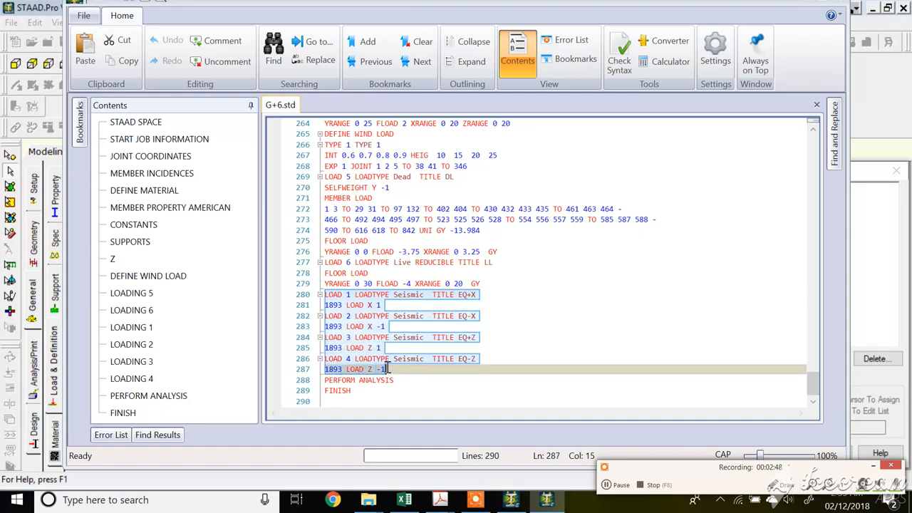
pyautogui.press('Delete')
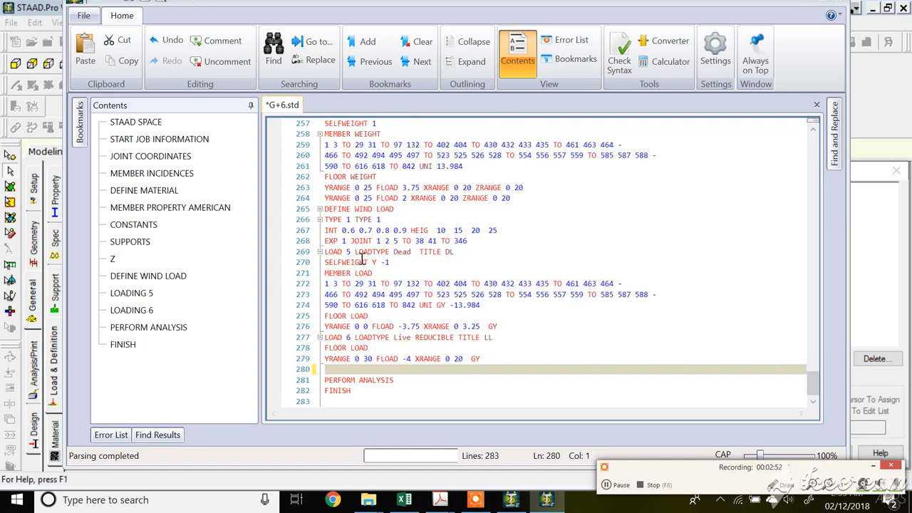
pyautogui.click(475, 241)
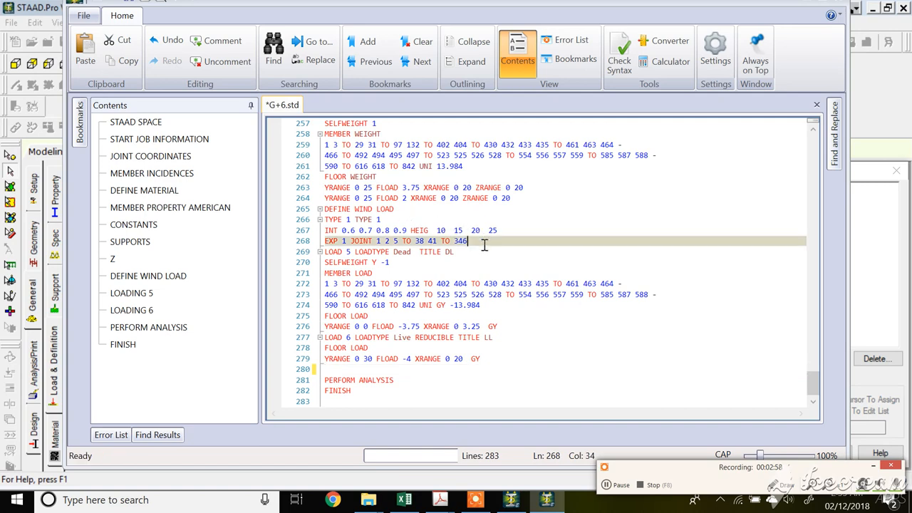
pyautogui.press('Return')
pyautogui.press('Return')
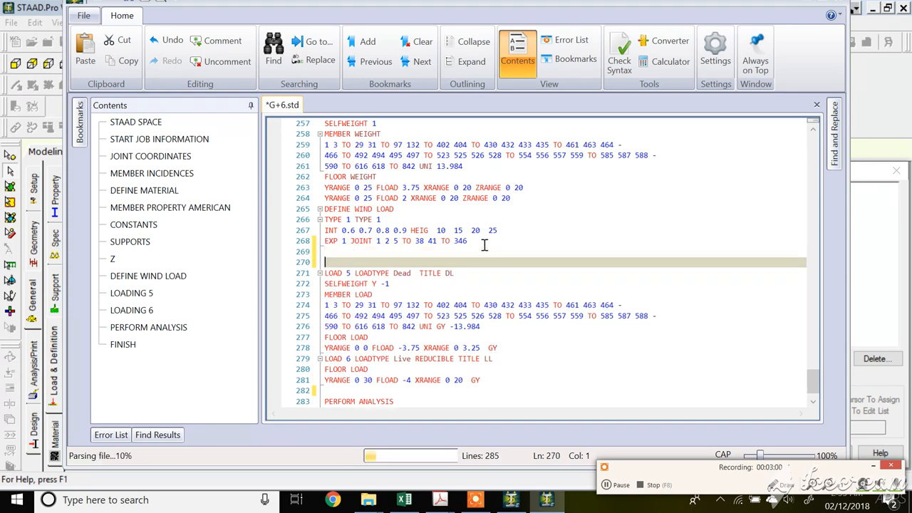
pyautogui.hotkey('ctrl', 'v')
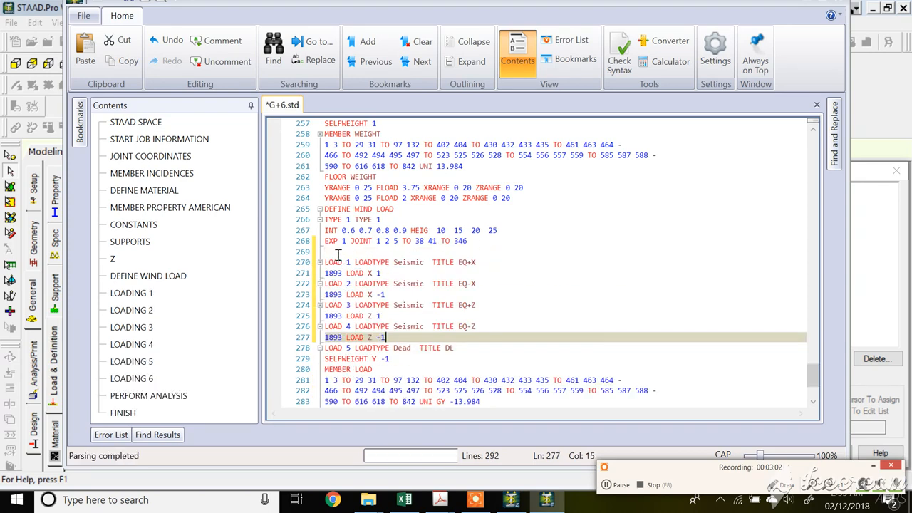
pyautogui.click(337, 251)
pyautogui.press('BackSpace')
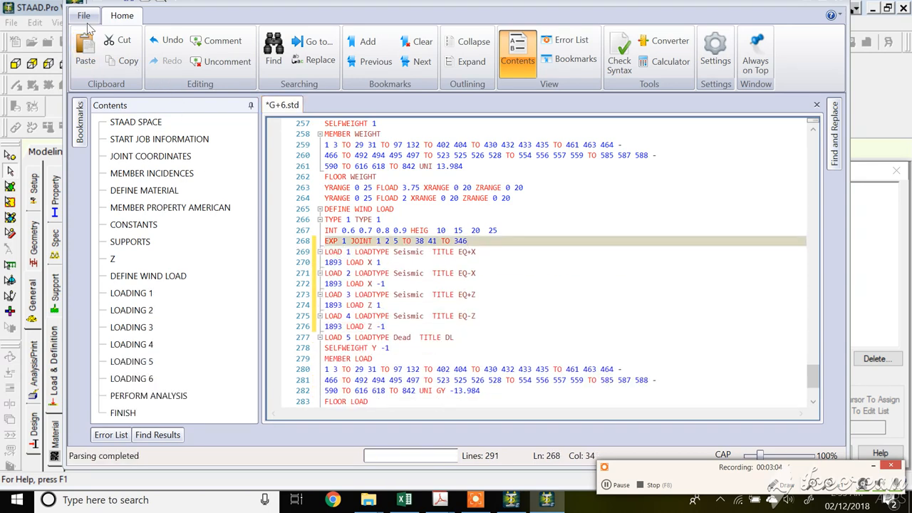
# Save the edited command file and close the editor to return to the model.
pyautogui.click(83, 15)
pyautogui.click(109, 136)
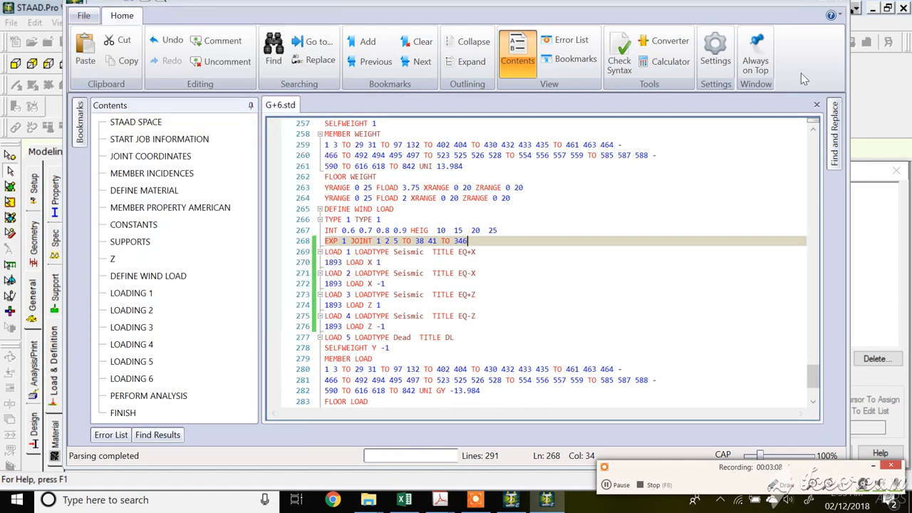
pyautogui.click(83, 15)
pyautogui.click(109, 105)
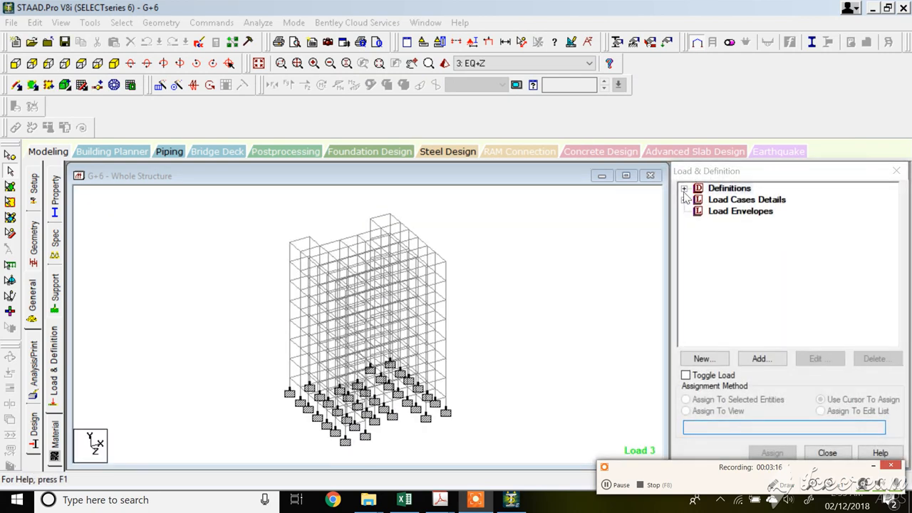
# Expand the load case details to inspect the load items under each of load cases 1 to 5.
pyautogui.click(684, 200)
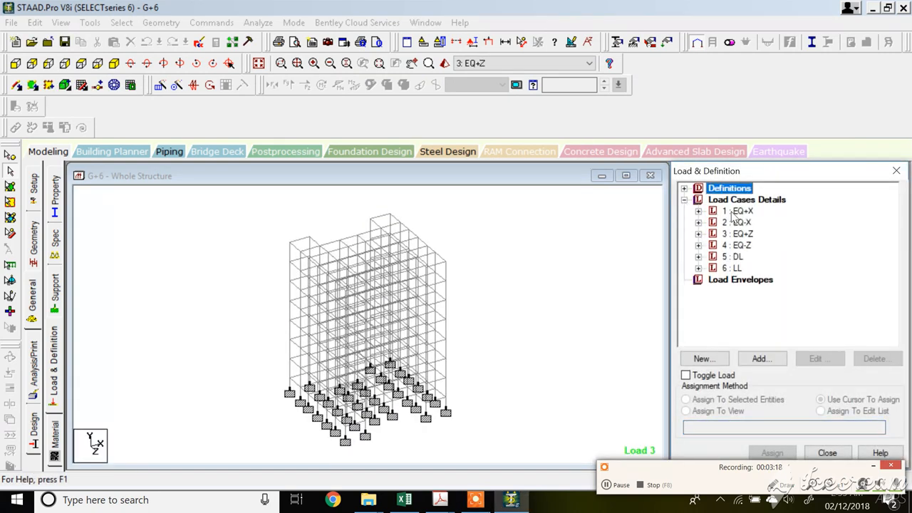
pyautogui.click(698, 210)
pyautogui.click(761, 223)
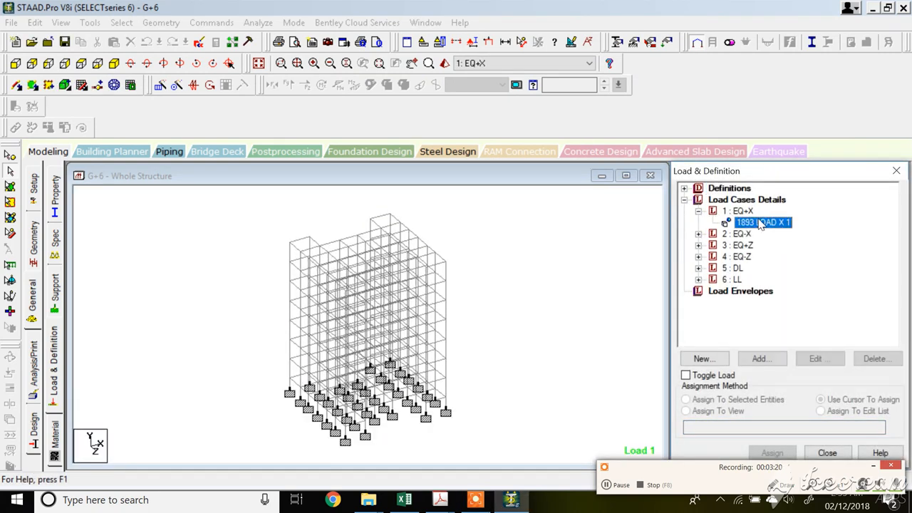
pyautogui.click(699, 233)
pyautogui.click(748, 245)
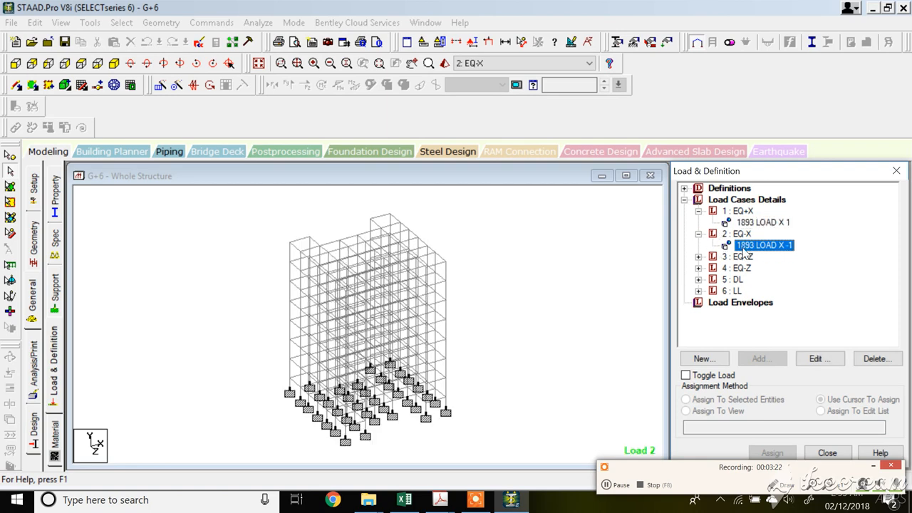
pyautogui.click(698, 256)
pyautogui.click(748, 267)
pyautogui.click(698, 279)
pyautogui.click(755, 290)
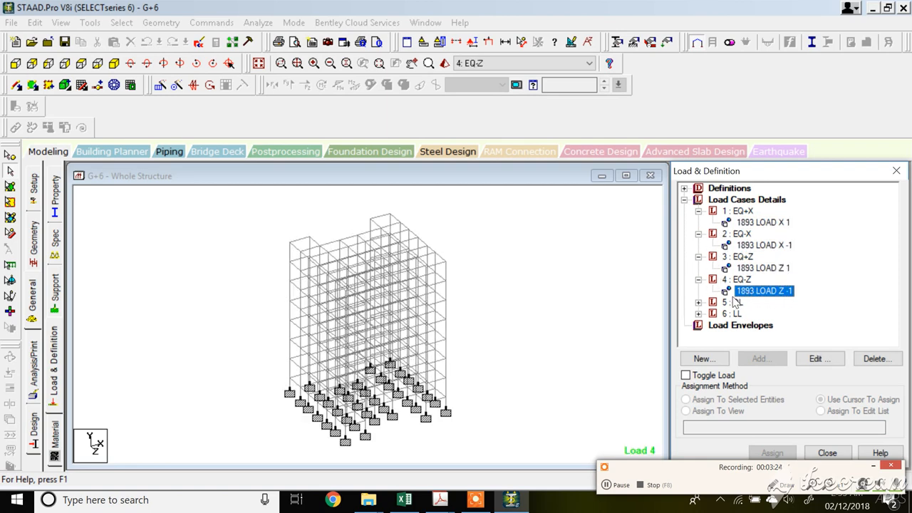
pyautogui.click(699, 302)
pyautogui.click(748, 313)
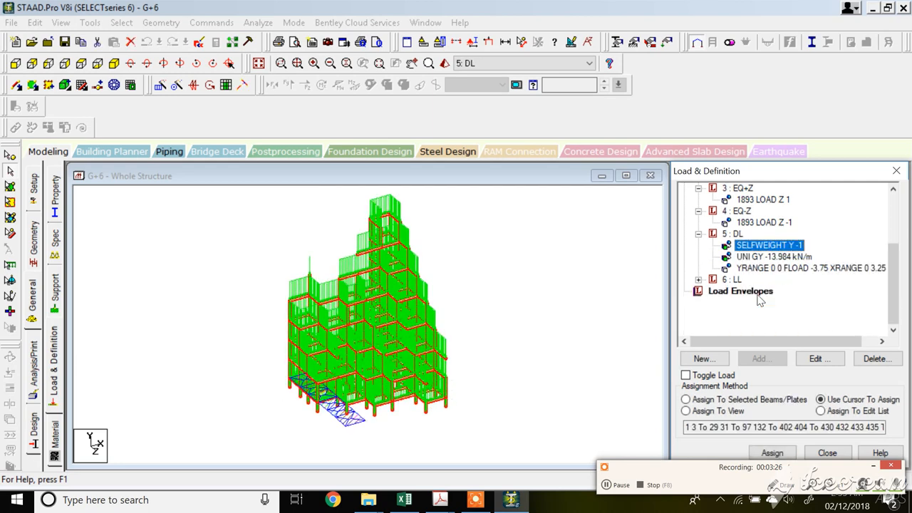
# Run the analysis.
pyautogui.click(258, 23)
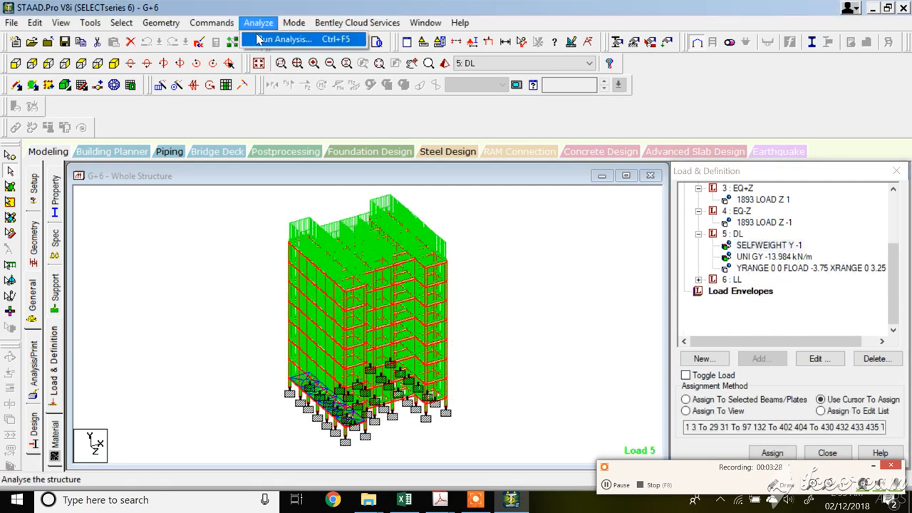
pyautogui.click(267, 40)
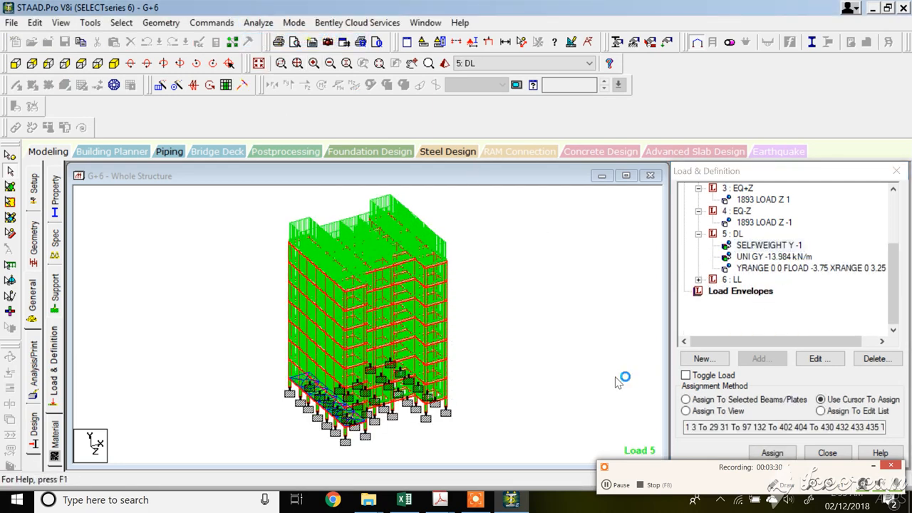
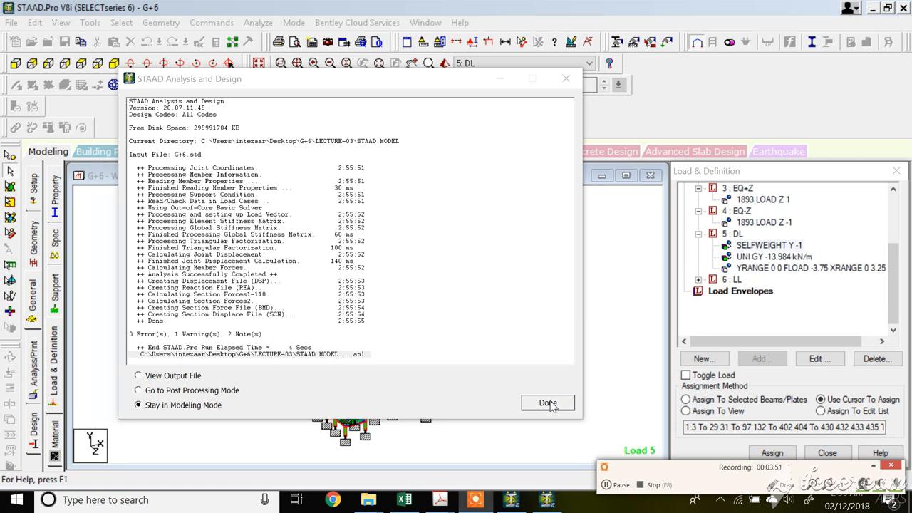
pyautogui.click(547, 403)
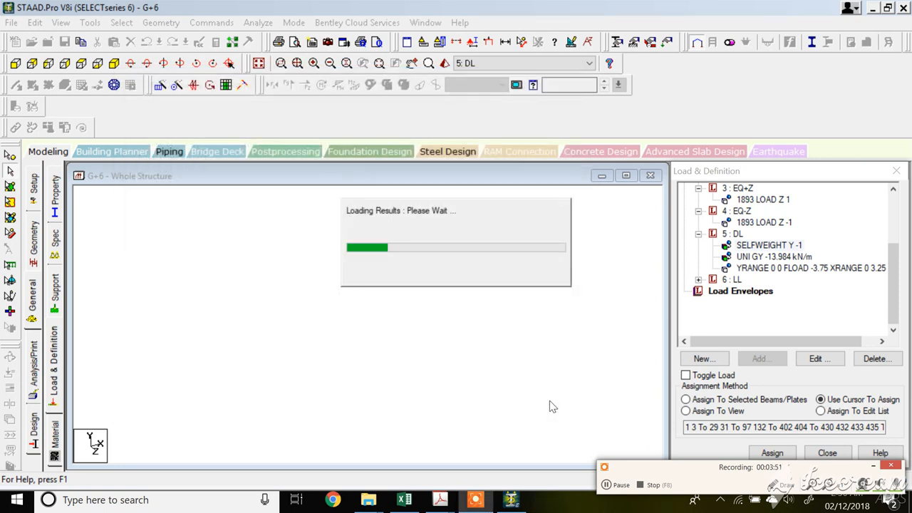
pyautogui.click(47, 154)
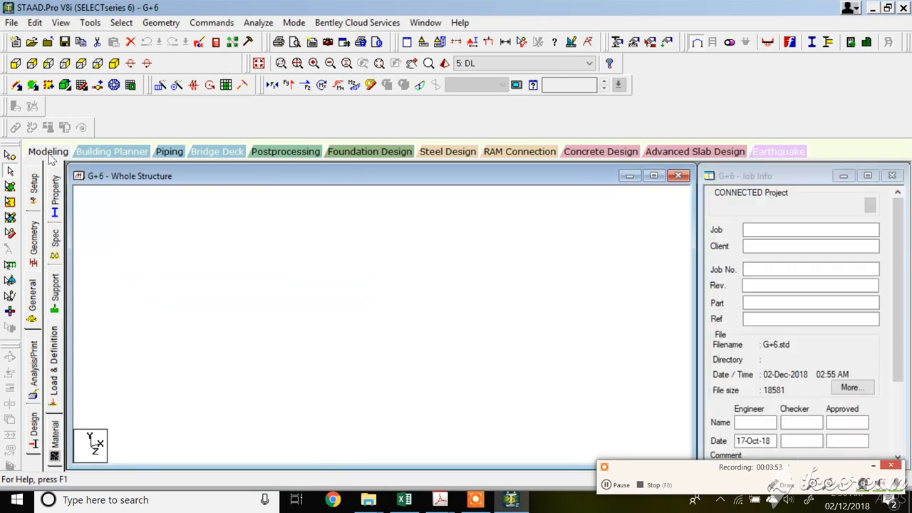
pyautogui.click(36, 358)
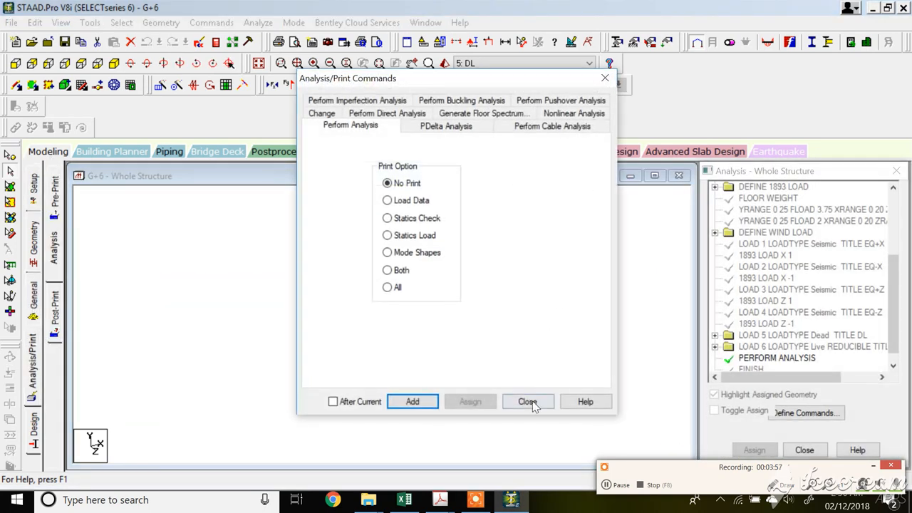
pyautogui.click(527, 401)
pyautogui.click(33, 312)
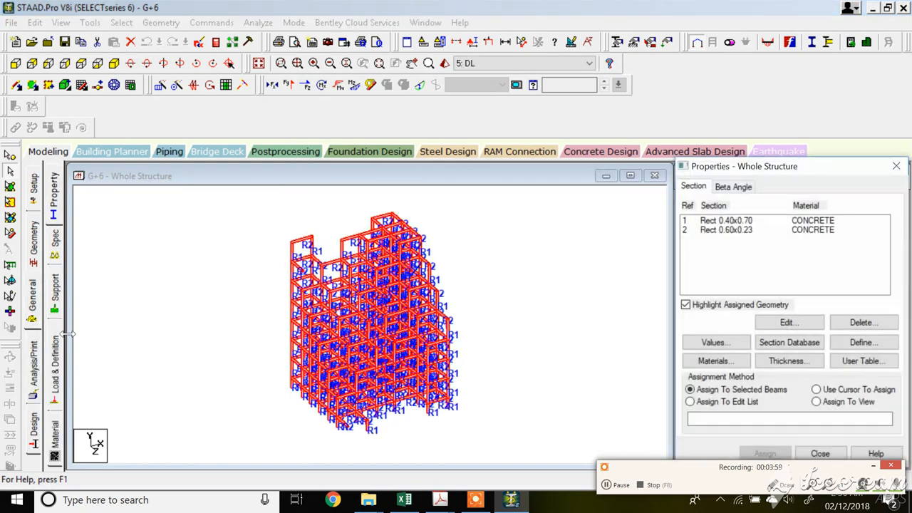
# Create four wind-type primary load cases titled WIND+X, WIND-X, WIND+Z and WIND-Z, discarding the old result files.
pyautogui.click(59, 378)
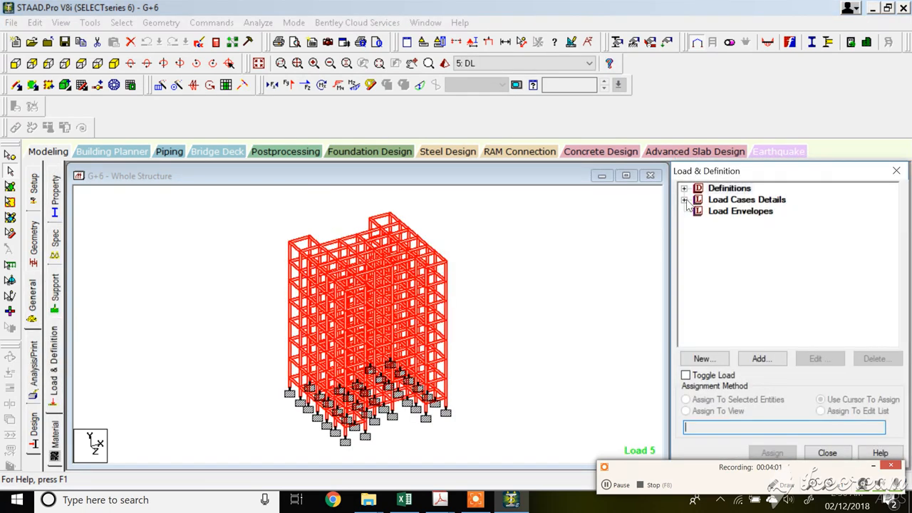
pyautogui.click(684, 199)
pyautogui.click(747, 200)
pyautogui.click(760, 358)
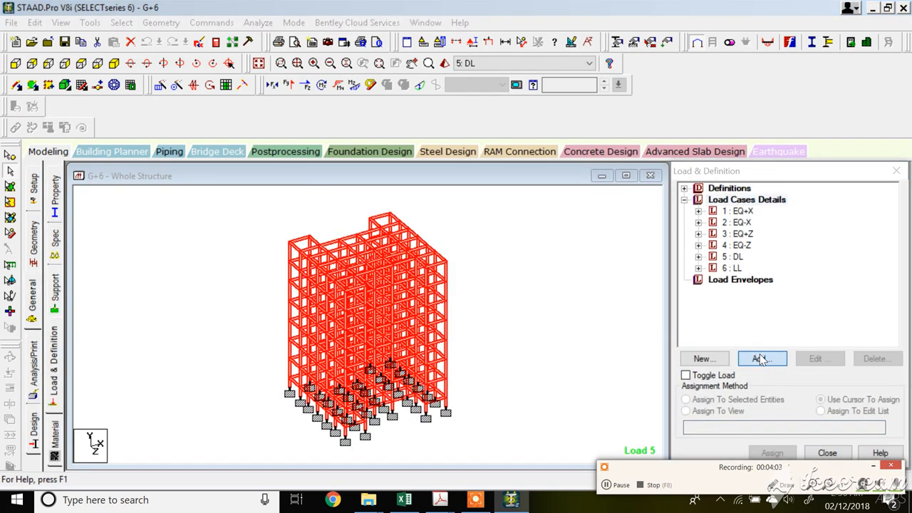
pyautogui.click(564, 171)
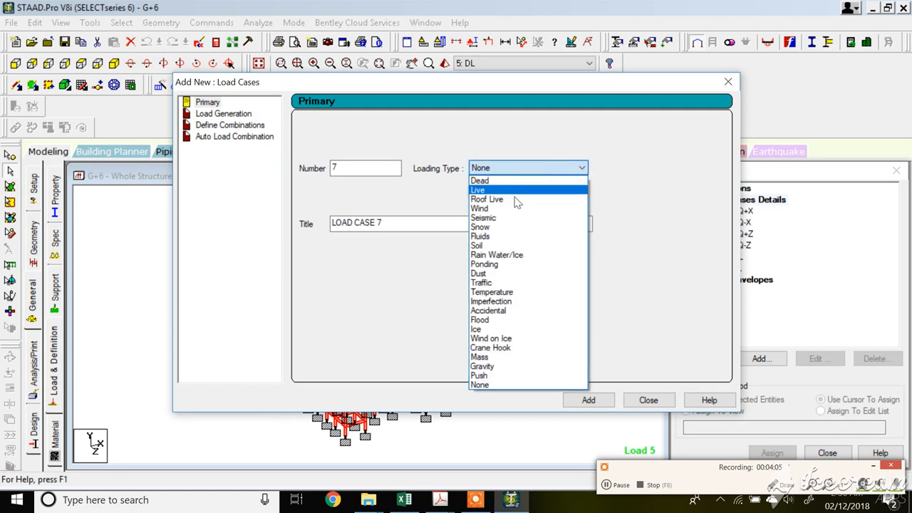
pyautogui.click(511, 208)
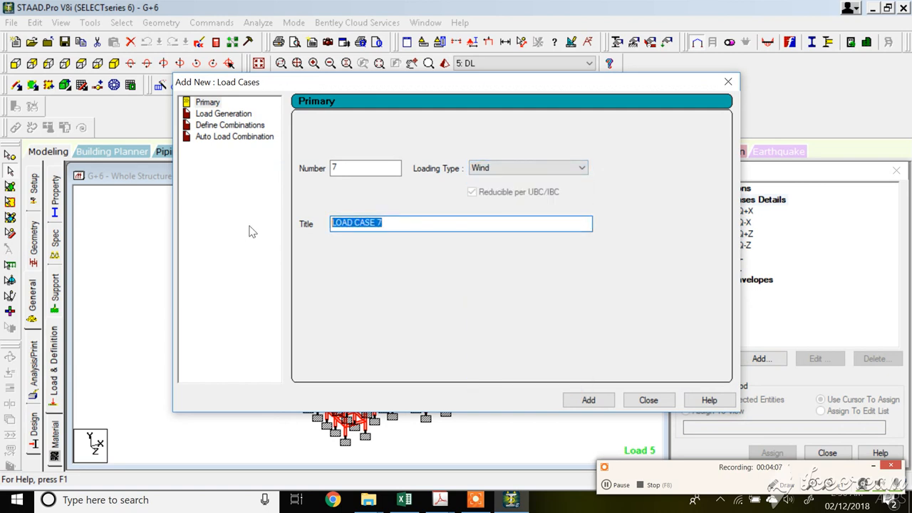
pyautogui.write('WIND+X')
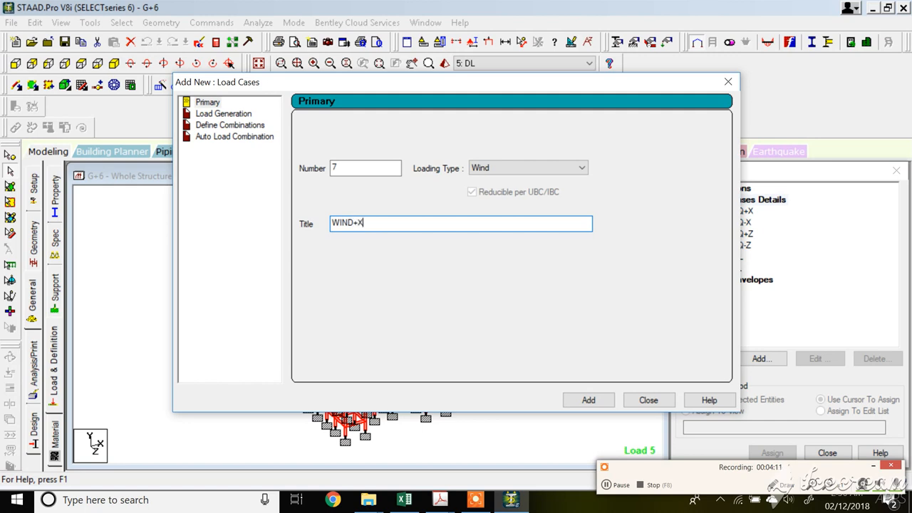
pyautogui.moveTo(369, 220); pyautogui.dragTo(327, 222)
pyautogui.click(589, 399)
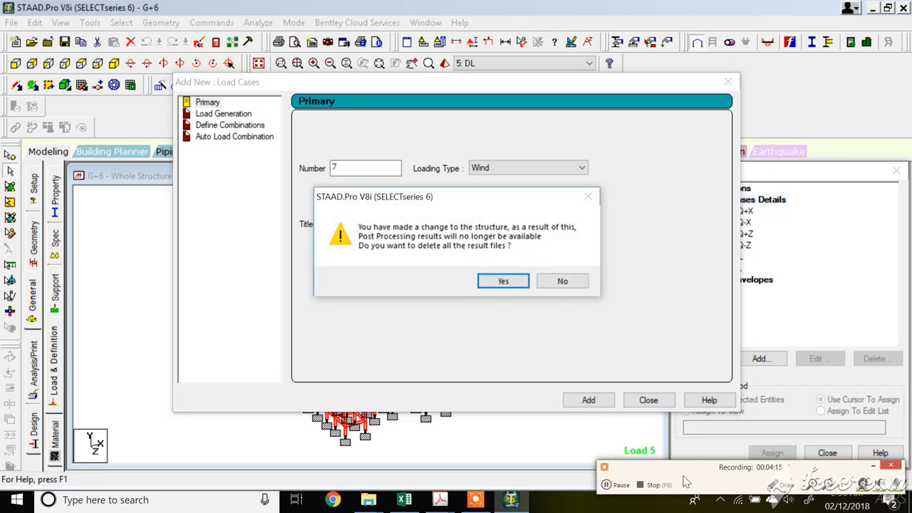
pyautogui.click(503, 281)
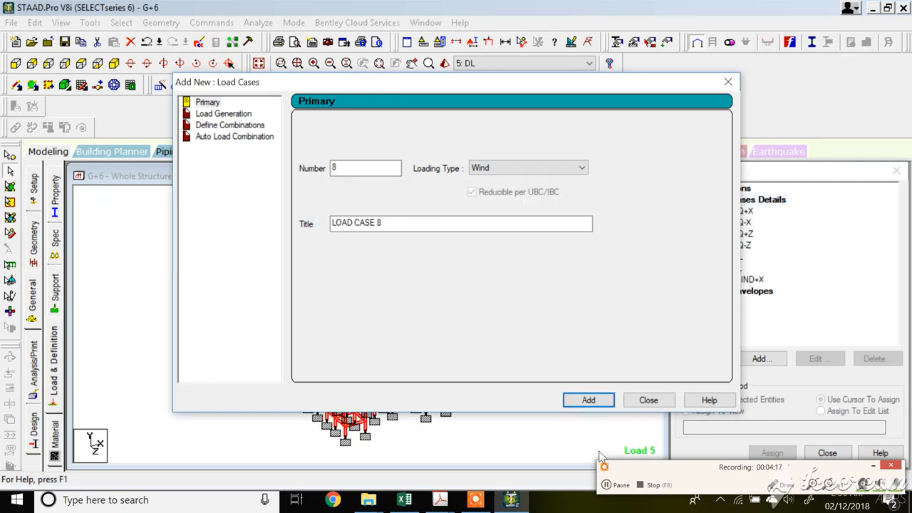
pyautogui.click(616, 485)
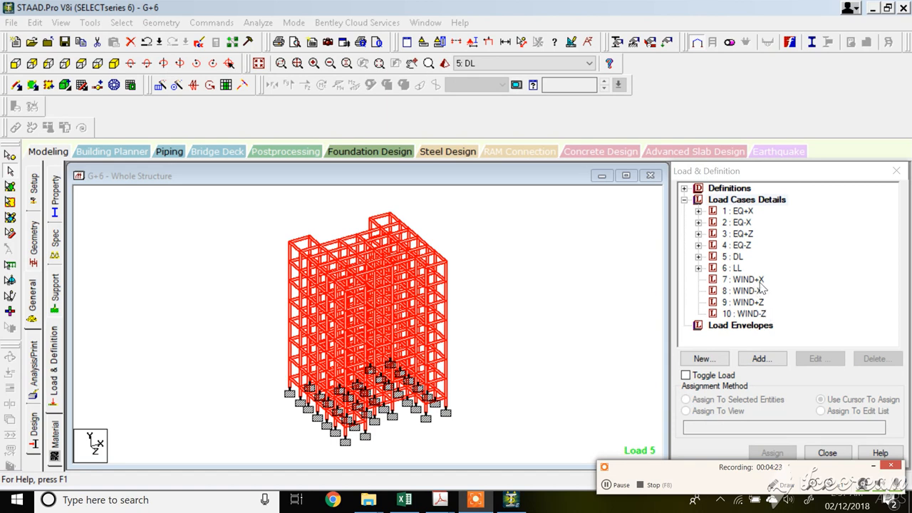
# Add a regular wind load in the X windward direction with factor 1 to load case WIND+X.
pyautogui.click(748, 280)
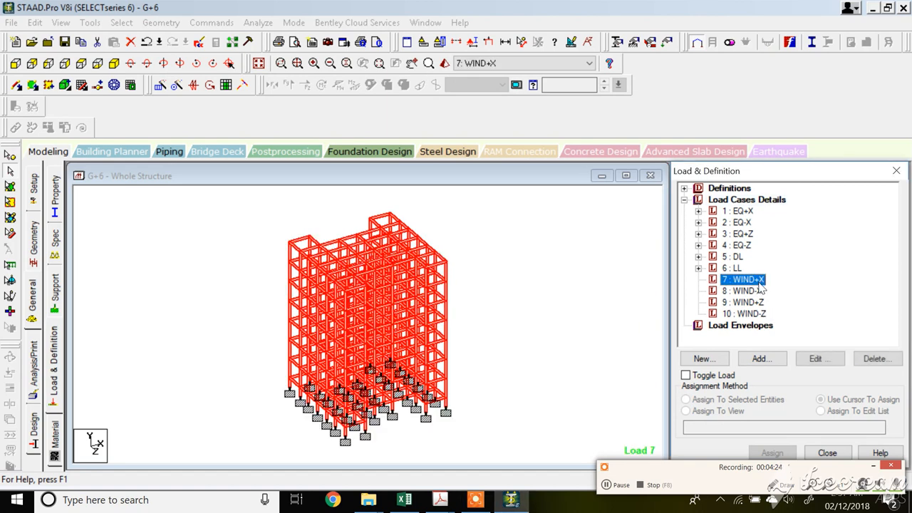
pyautogui.click(769, 361)
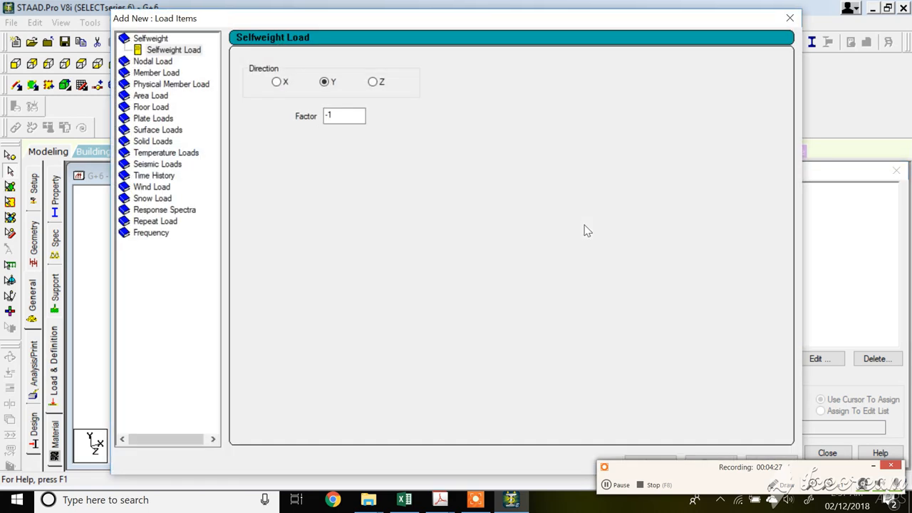
pyautogui.click(160, 187)
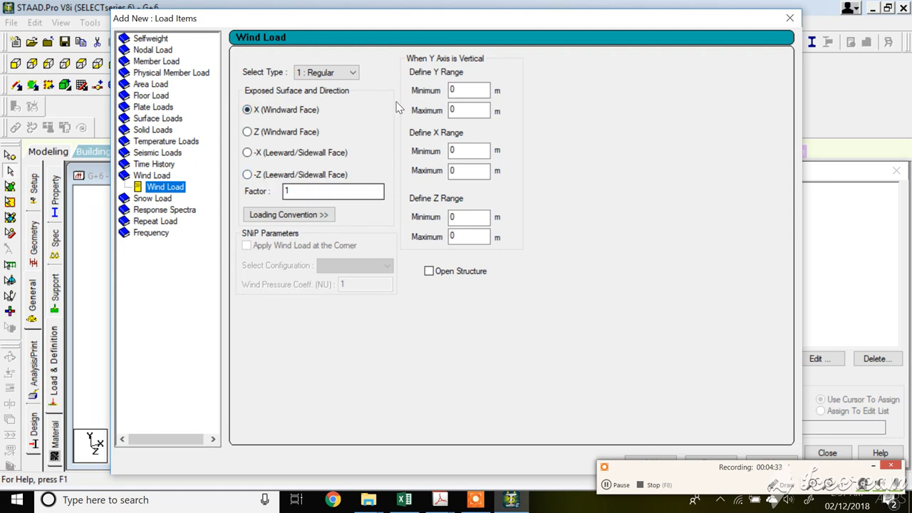
pyautogui.click(452, 92)
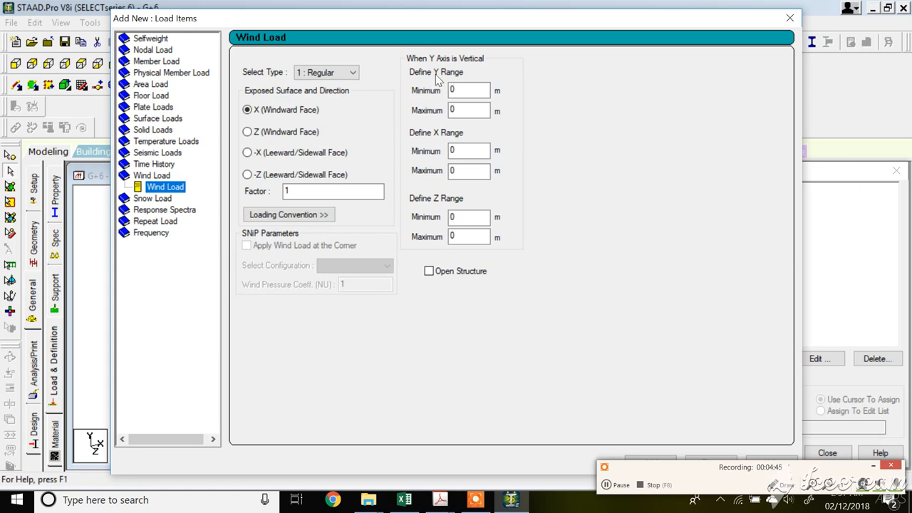
pyautogui.click(450, 219)
pyautogui.moveTo(688, 469); pyautogui.dragTo(697, 494)
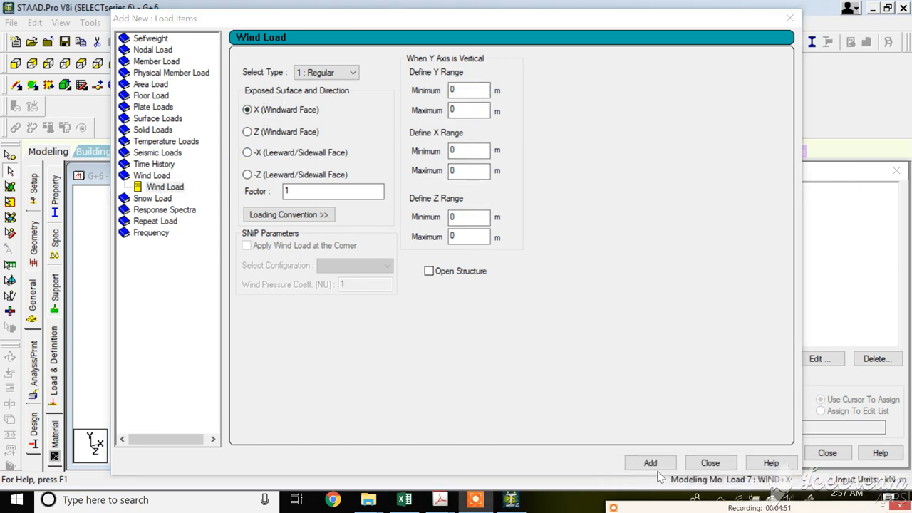
pyautogui.click(650, 462)
pyautogui.click(710, 463)
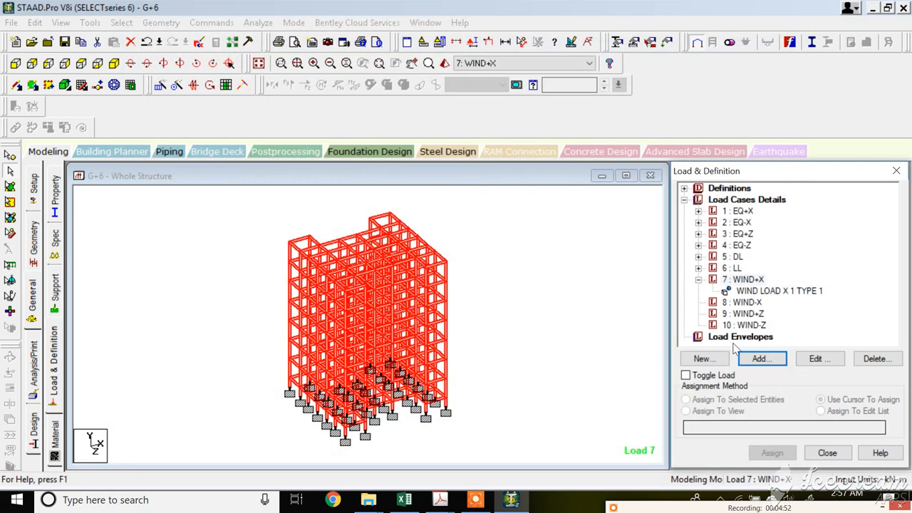
# Add a regular wind load in the -X leeward direction with factor -1 to load case WIND-X.
pyautogui.click(753, 291)
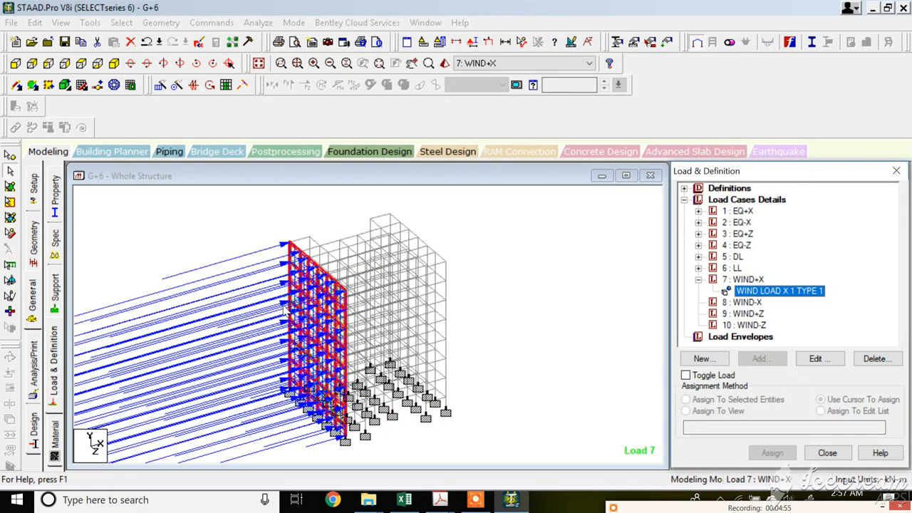
pyautogui.click(746, 303)
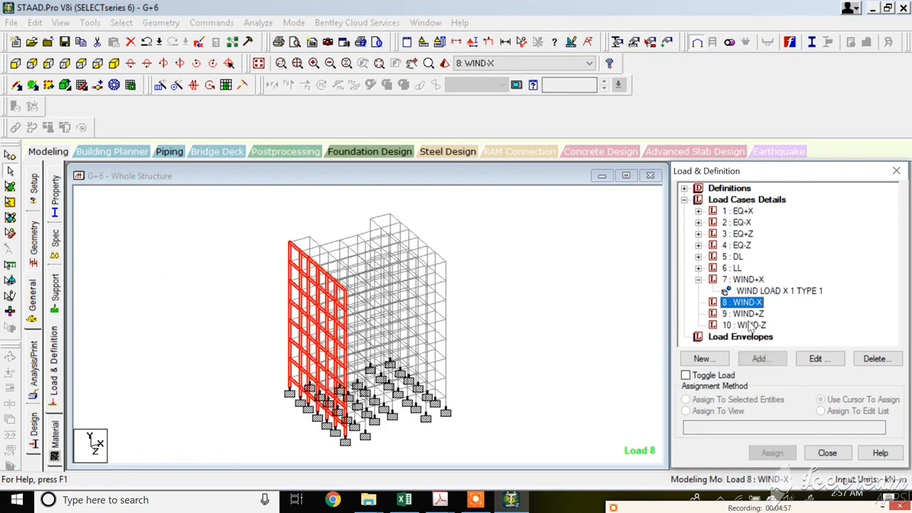
pyautogui.click(763, 360)
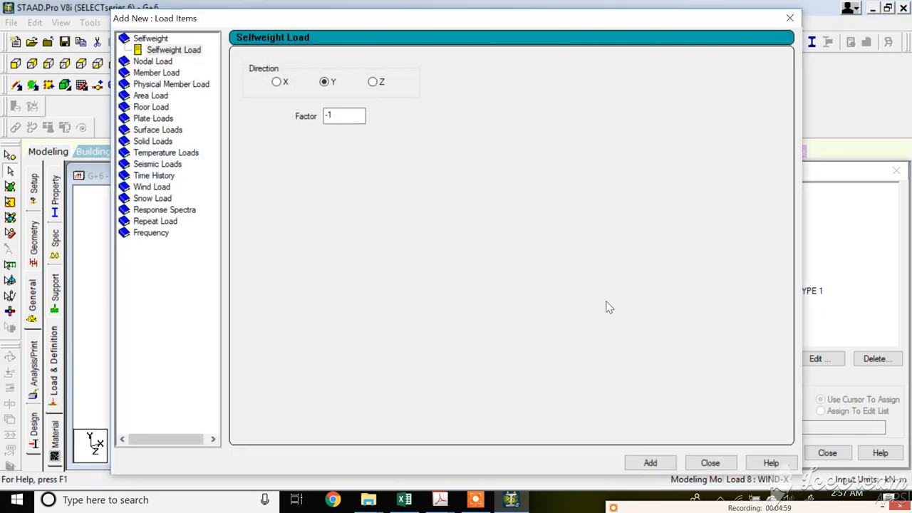
pyautogui.click(152, 188)
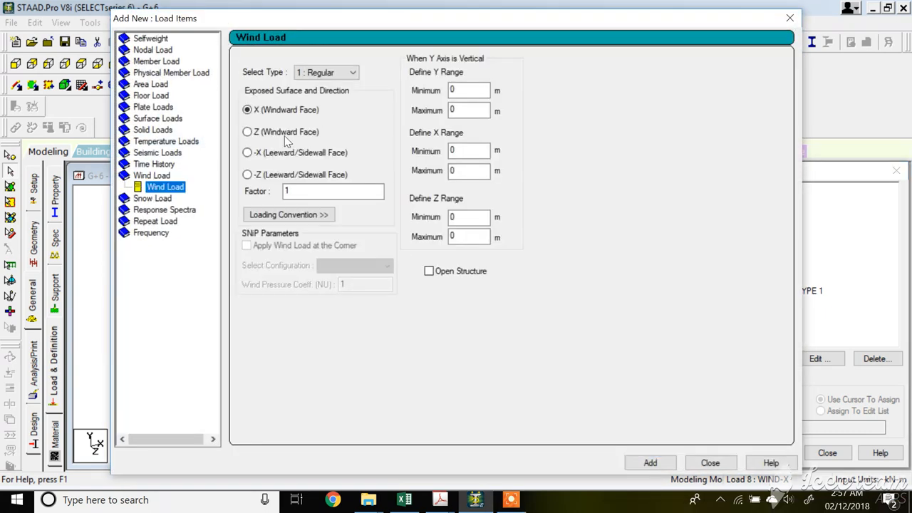
pyautogui.click(287, 190)
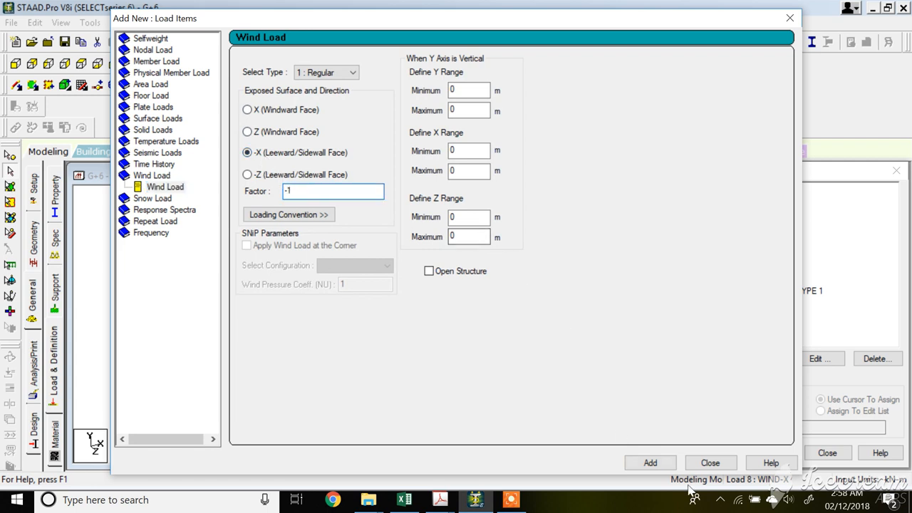
pyautogui.click(649, 463)
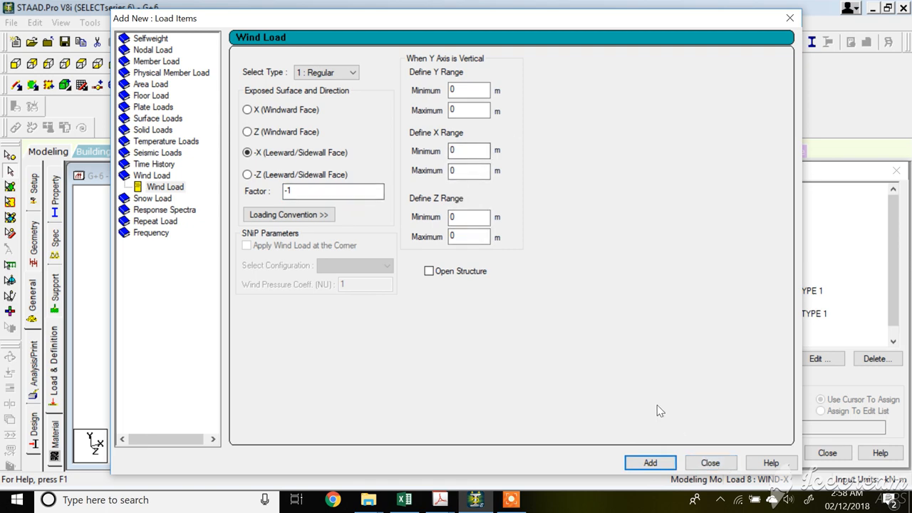
pyautogui.click(709, 463)
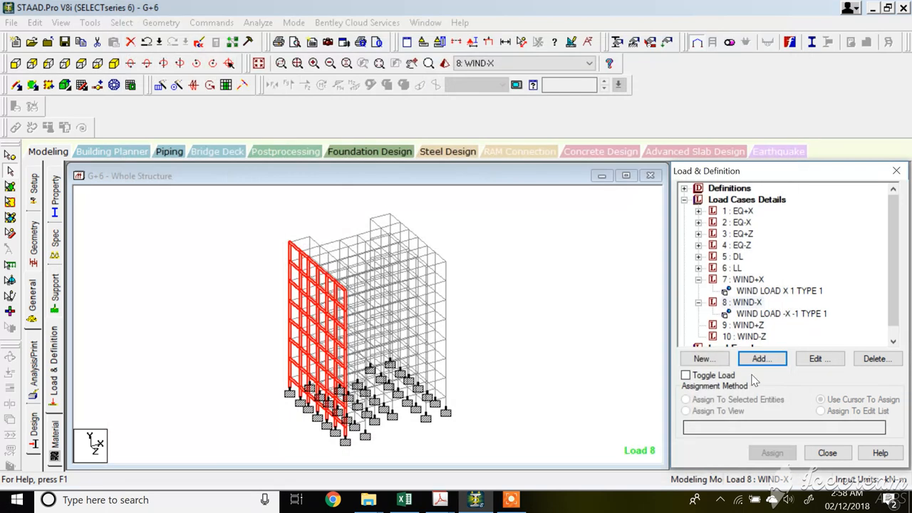
# Edit the WIND-X wind load to limit its X range from 15 m to 17 m.
pyautogui.click(773, 315)
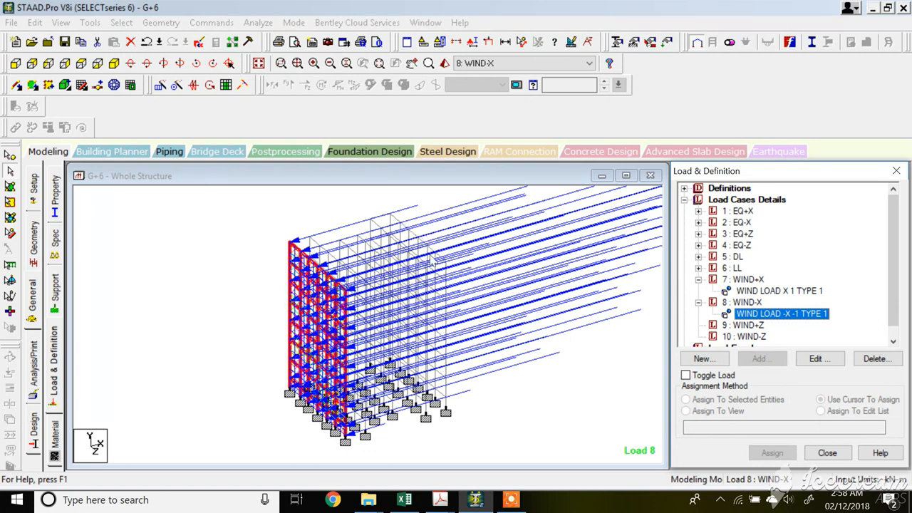
pyautogui.click(811, 359)
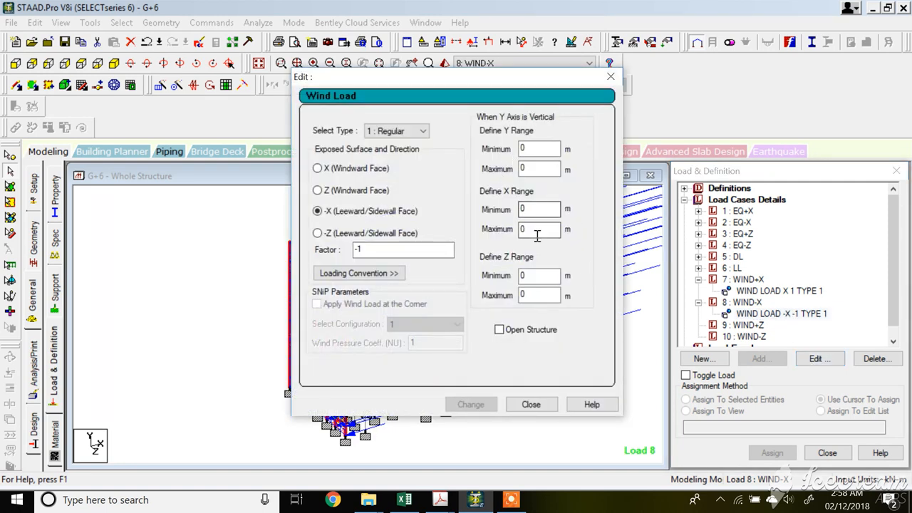
pyautogui.doubleClick(533, 210)
pyautogui.write('15')
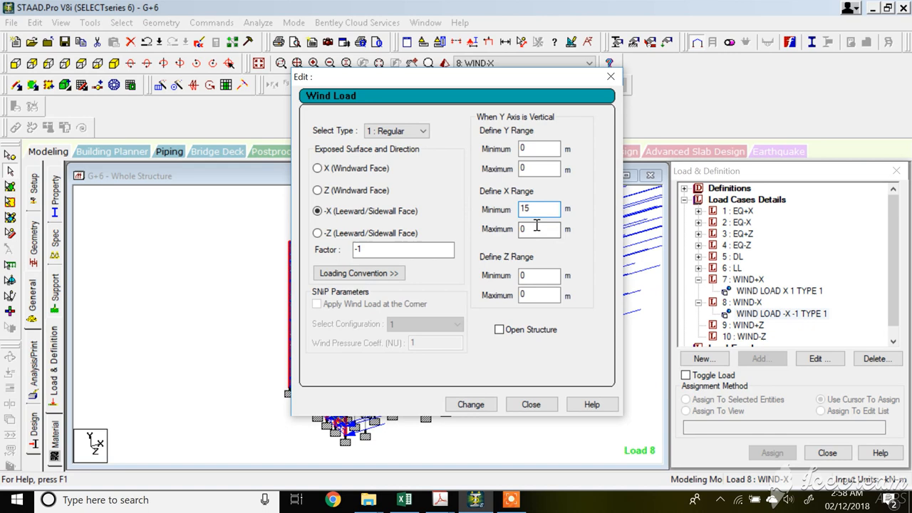
pyautogui.click(537, 226)
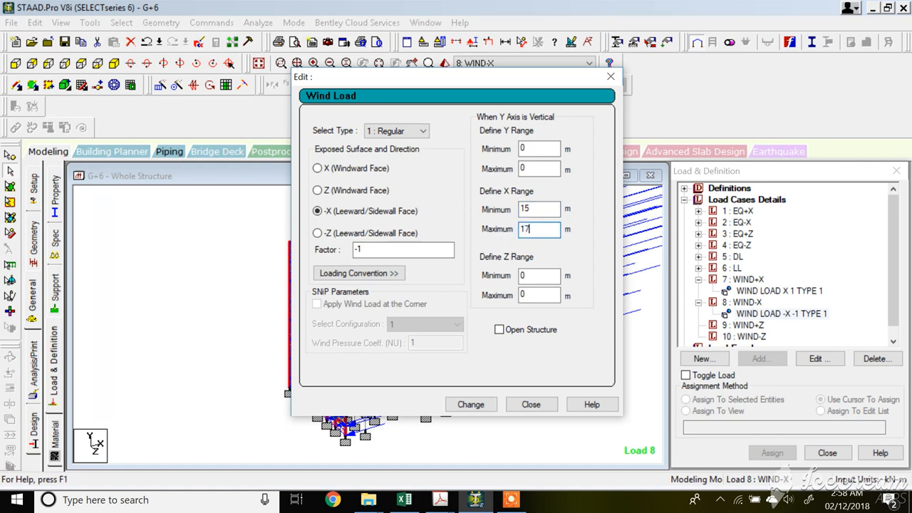
pyautogui.click(470, 404)
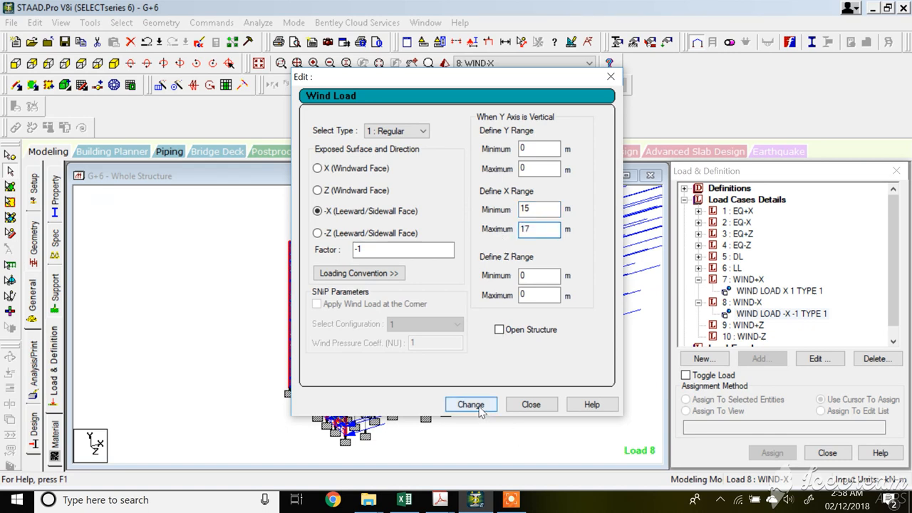
pyautogui.click(531, 405)
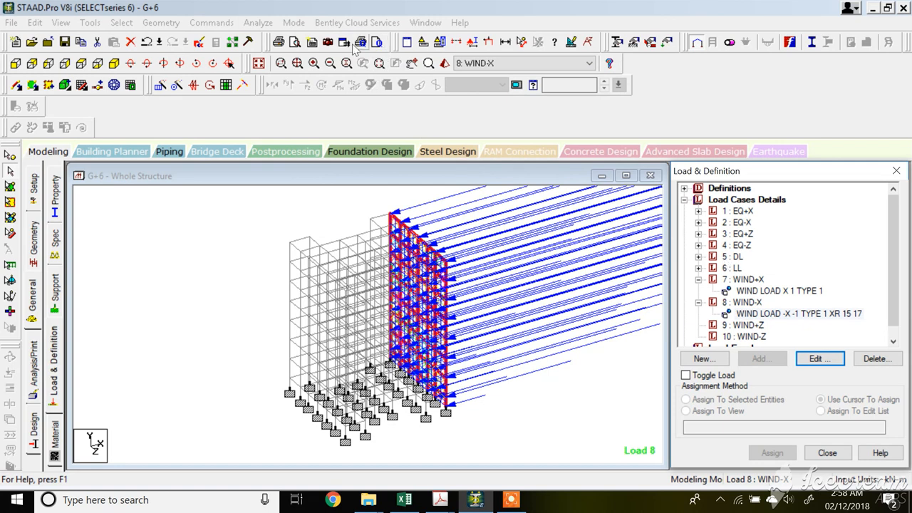
# Measure distances between nodes across the structure with the node-distance tool.
pyautogui.click(522, 43)
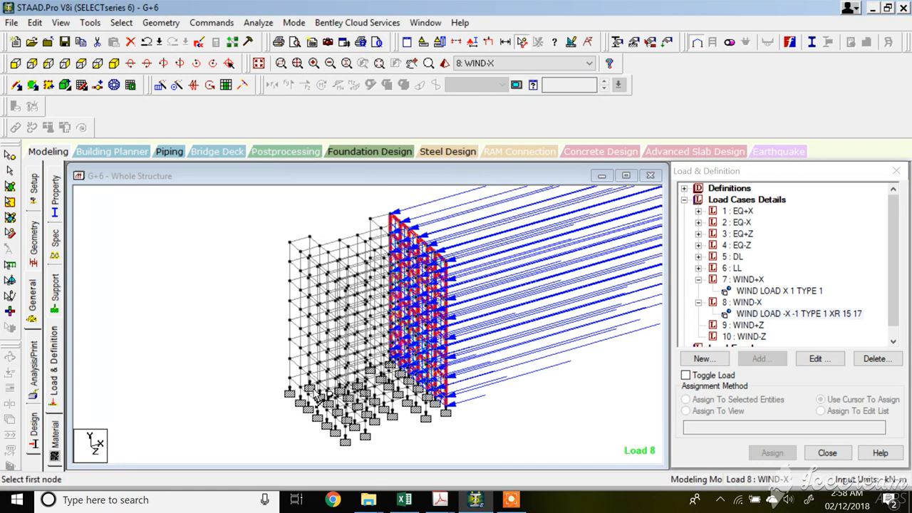
pyautogui.click(366, 363)
pyautogui.click(290, 379)
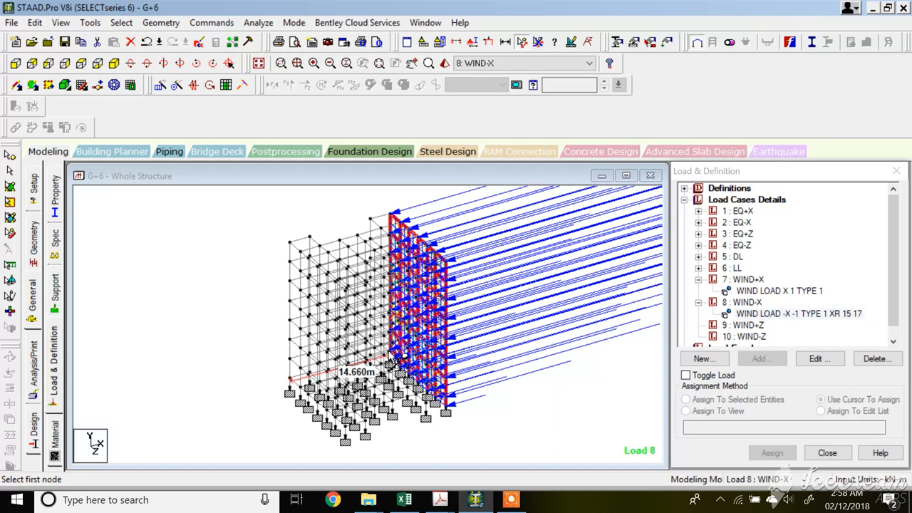
pyautogui.click(290, 358)
pyautogui.click(397, 329)
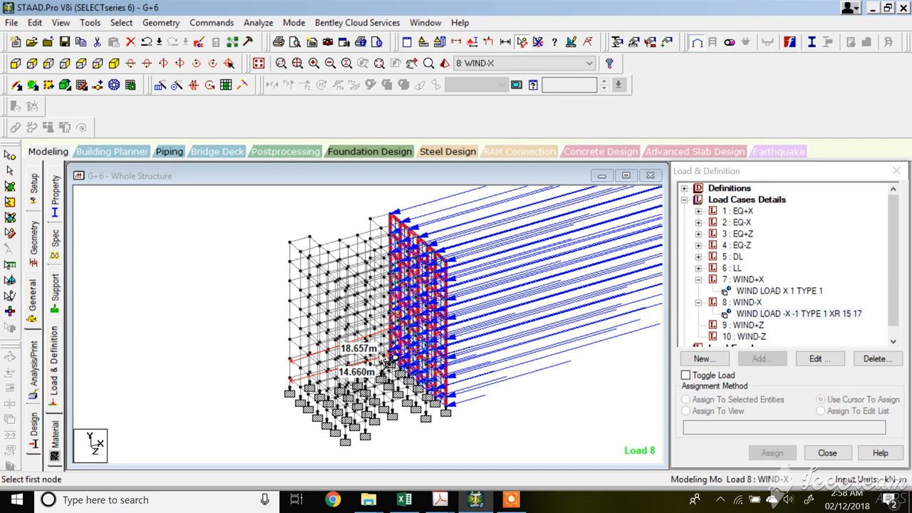
pyautogui.click(290, 242)
pyautogui.click(393, 216)
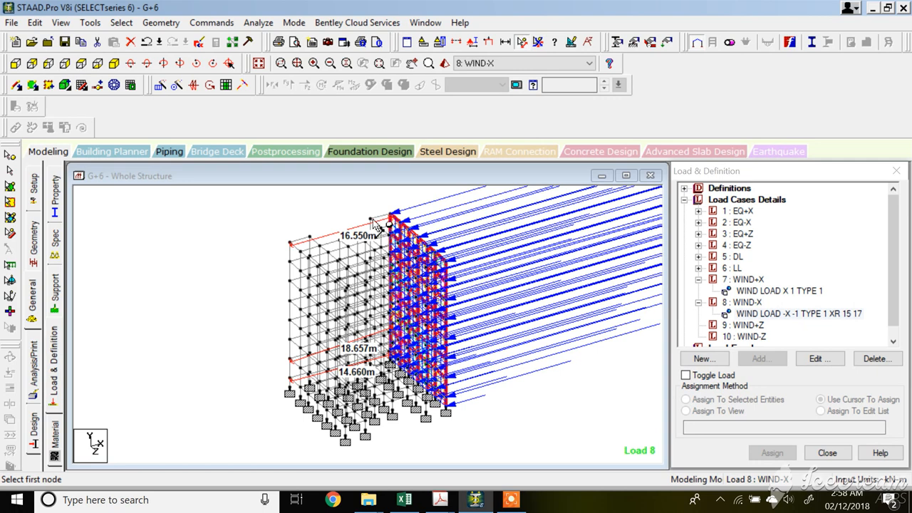
# Measure another node-to-node distance along the structure's top edge and review the existing WIND+X and WIND-X loads.
pyautogui.click(290, 242)
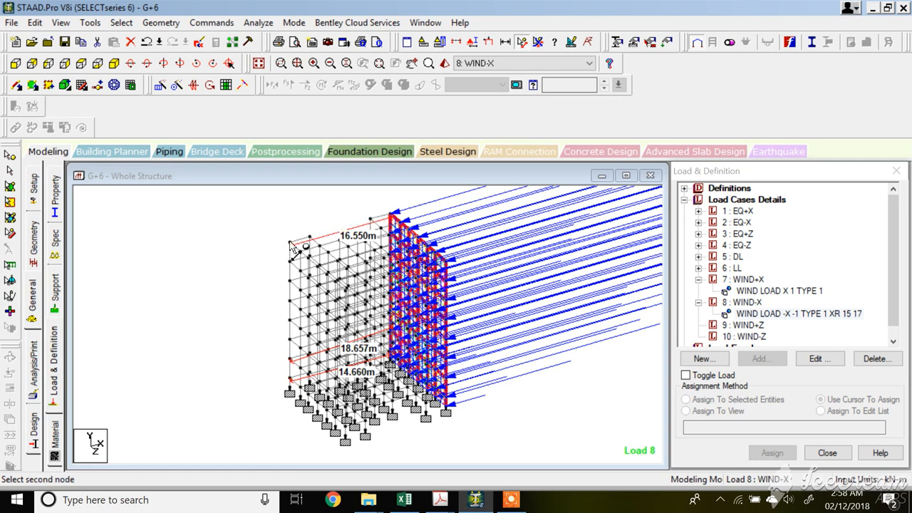
pyautogui.click(370, 219)
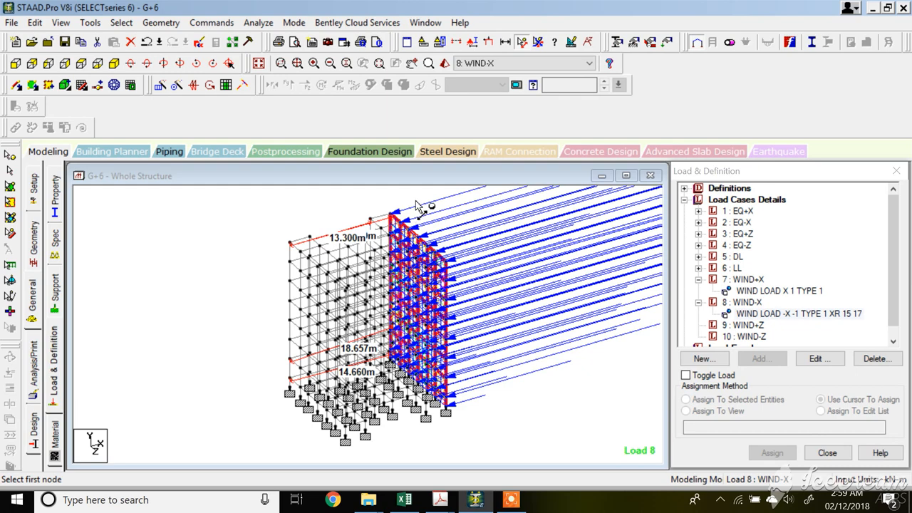
pyautogui.click(781, 293)
pyautogui.click(785, 315)
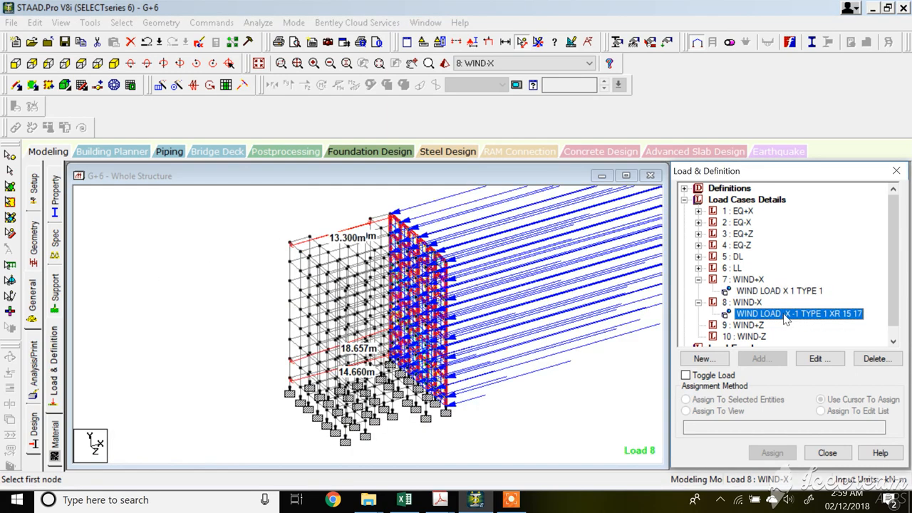
# Add a regular wind load in the Z windward direction with factor 1 to load case WIND+Z.
pyautogui.click(742, 324)
pyautogui.click(760, 359)
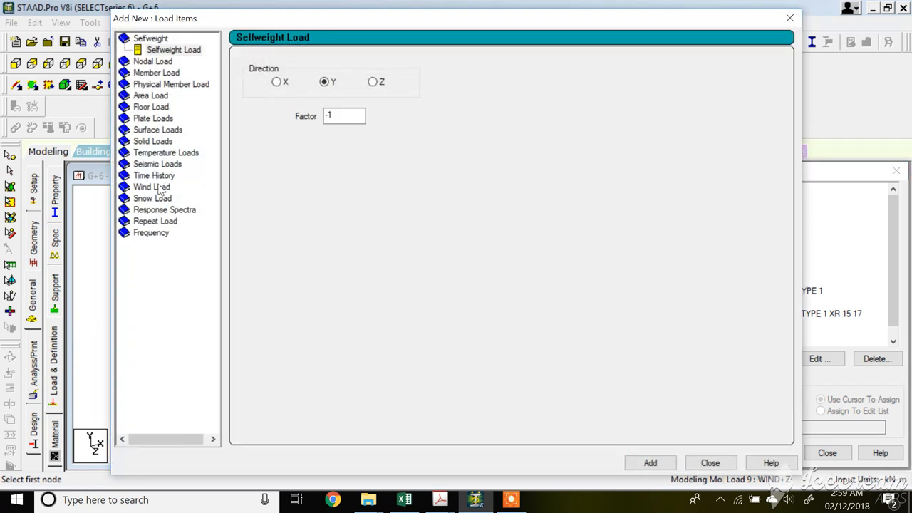
pyautogui.click(159, 188)
pyautogui.click(247, 132)
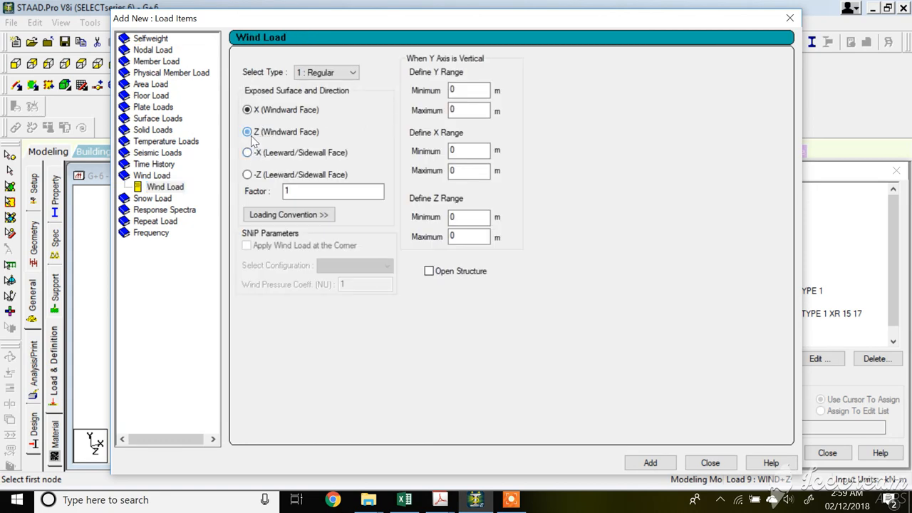
pyautogui.click(657, 462)
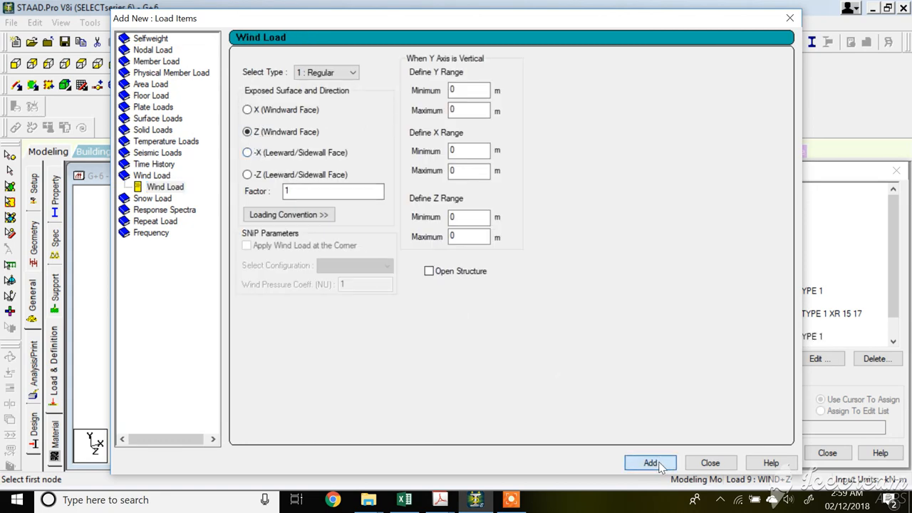
pyautogui.click(709, 463)
# Review the WIND+Z load and select load case WIND-Z in the load tree.
pyautogui.click(759, 337)
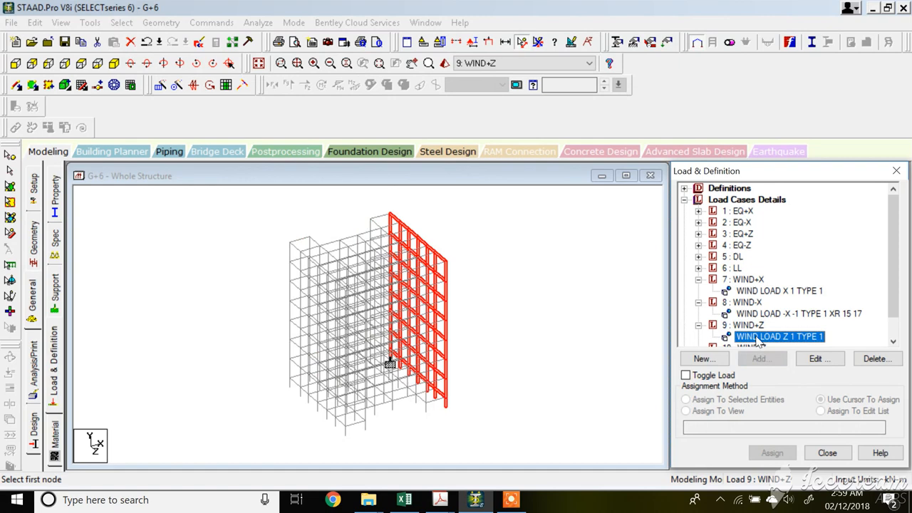
pyautogui.scroll(-1, 751, 332)
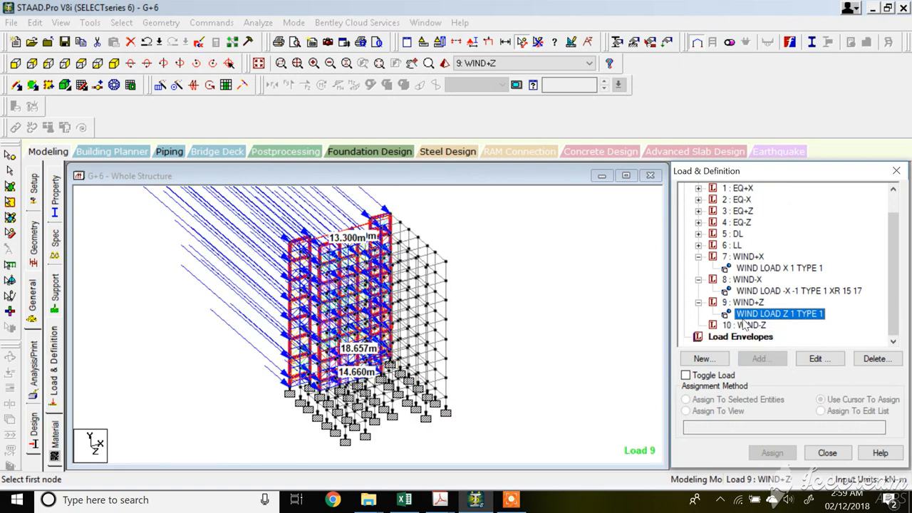
pyautogui.click(745, 325)
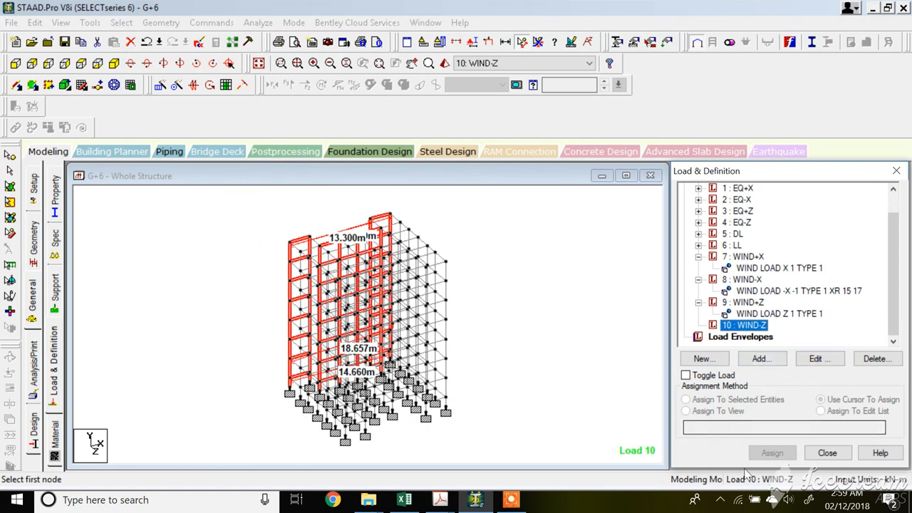
pyautogui.click(511, 499)
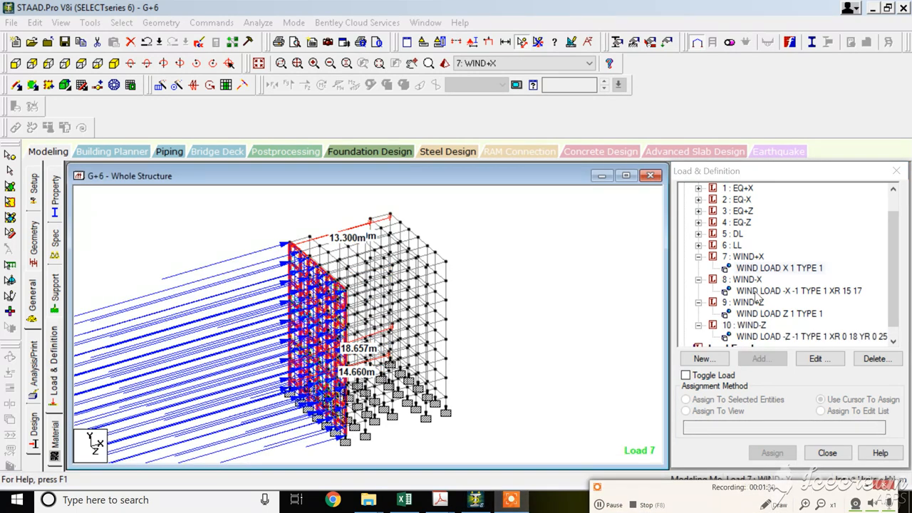
# Review each wind load case's loading on the structure in the model view.
pyautogui.click(756, 291)
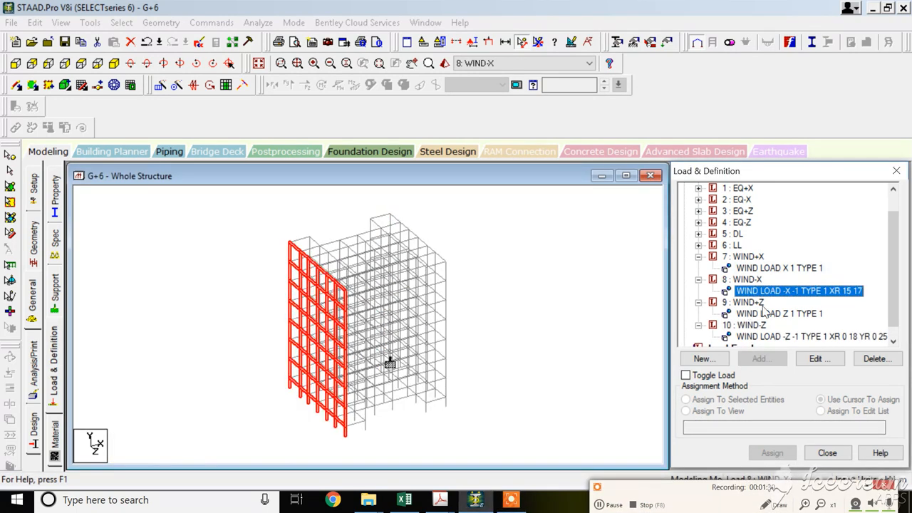
pyautogui.click(765, 313)
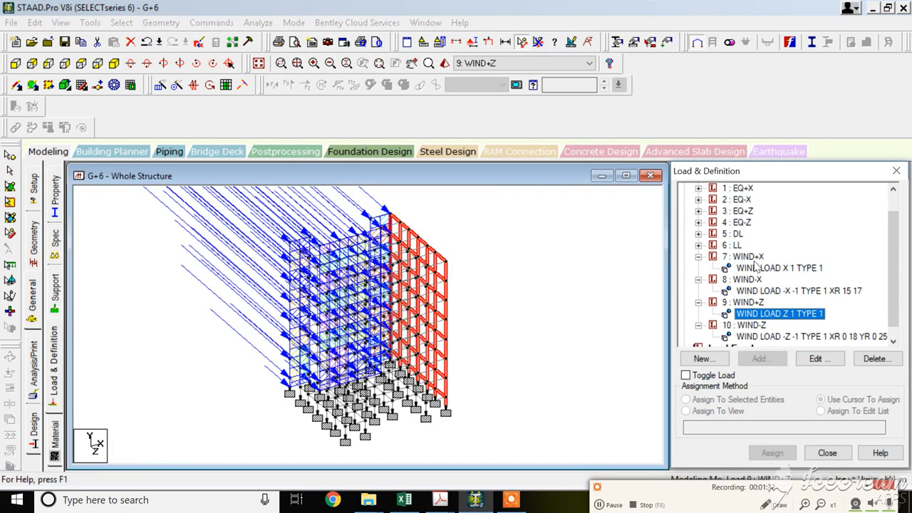
pyautogui.click(756, 268)
pyautogui.scroll(2, 699, 263)
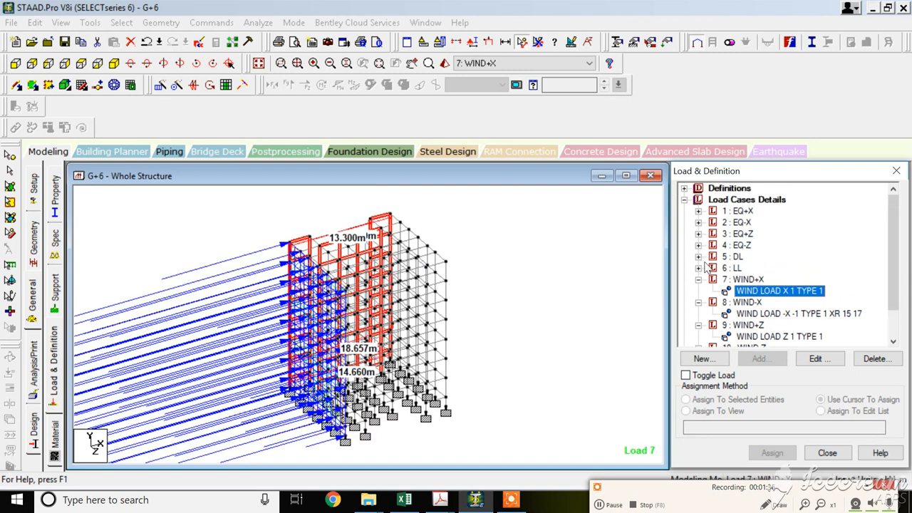
pyautogui.click(737, 201)
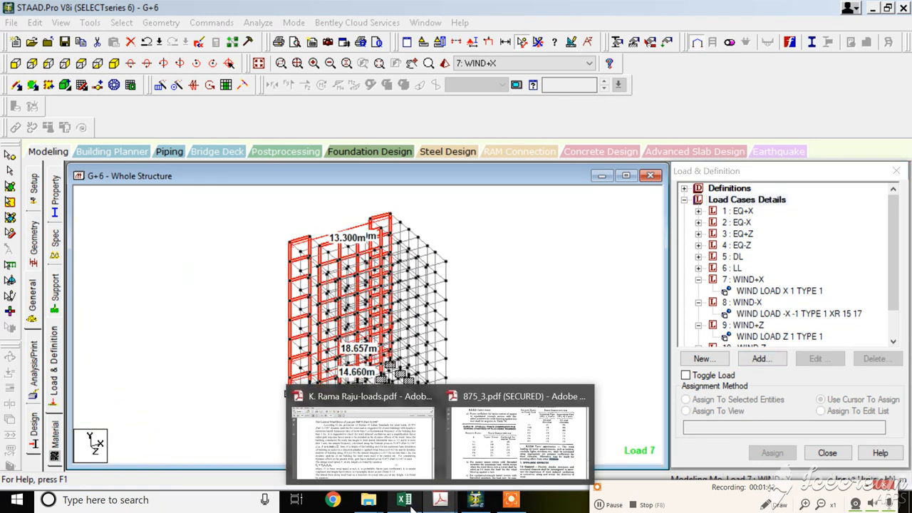
# Open the DBR document from the G+6 LECTURE-01 folder in Word and return to STAAD.Pro.
pyautogui.moveTo(371, 502)
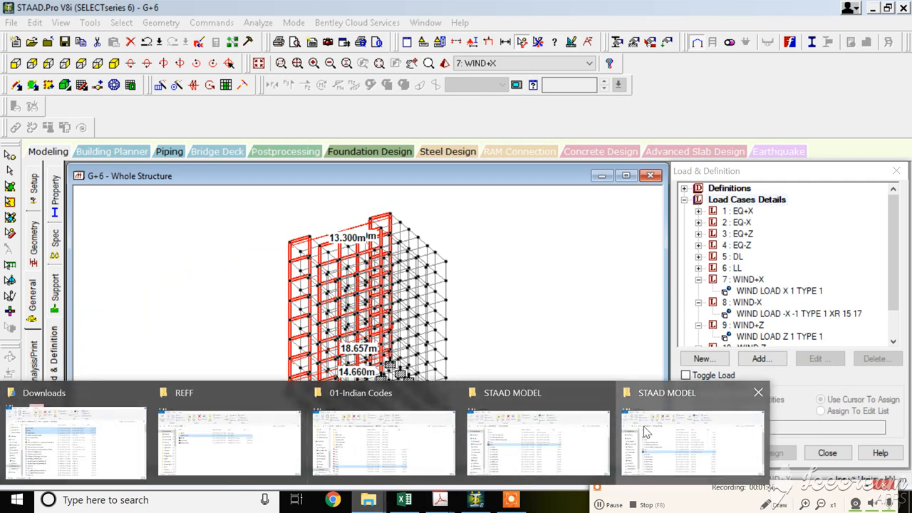
pyautogui.click(688, 438)
pyautogui.click(20, 116)
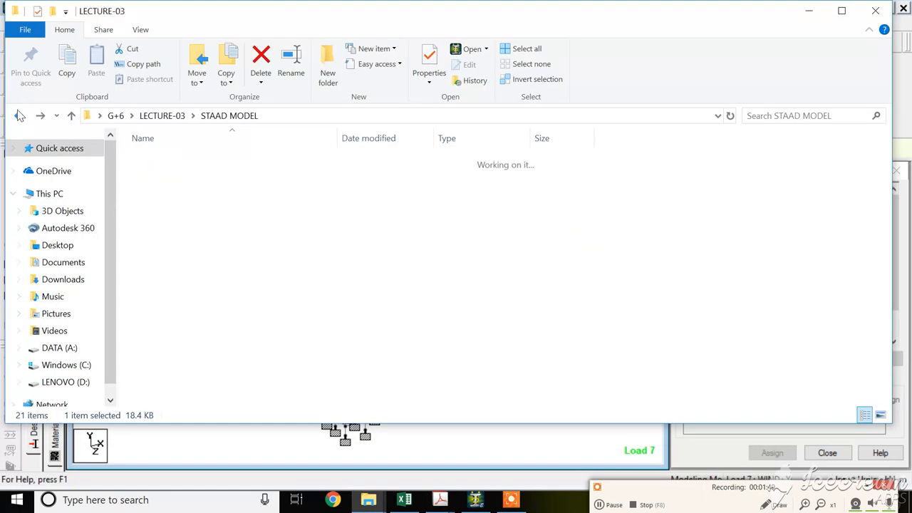
pyautogui.click(20, 115)
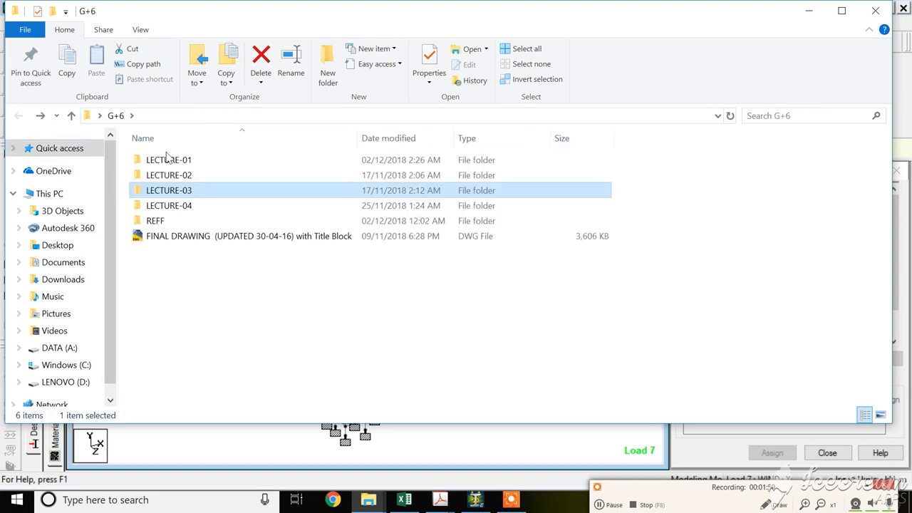
pyautogui.click(194, 161)
pyautogui.doubleClick(195, 162)
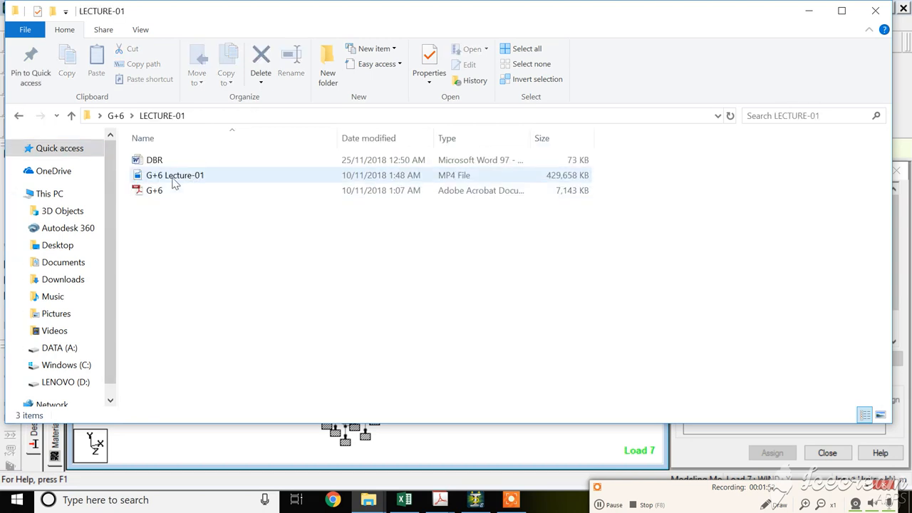
pyautogui.click(171, 164)
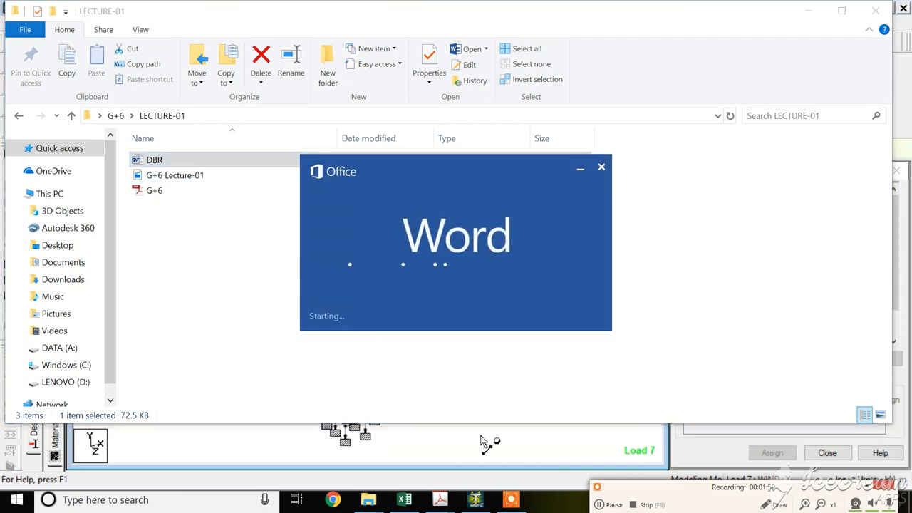
pyautogui.click(477, 502)
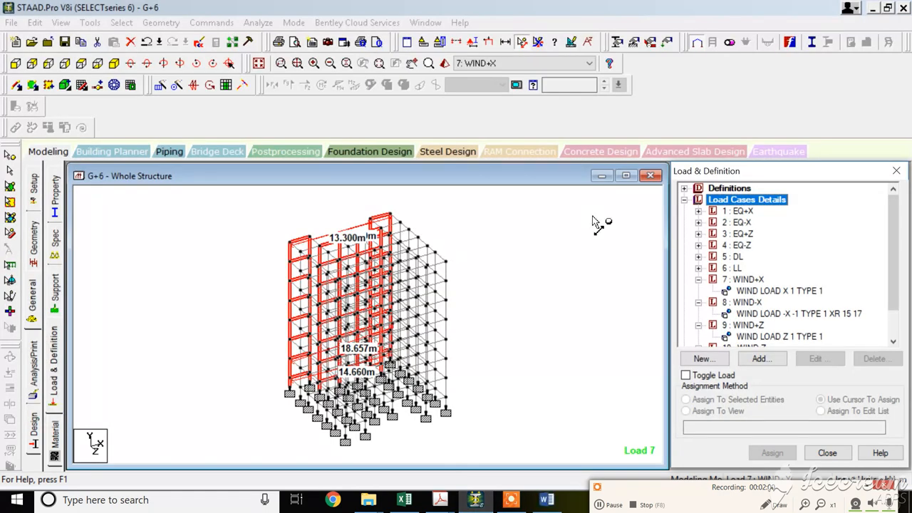
# Start a new combination load case 11 containing EQ+X, DL and LL.
pyautogui.click(768, 364)
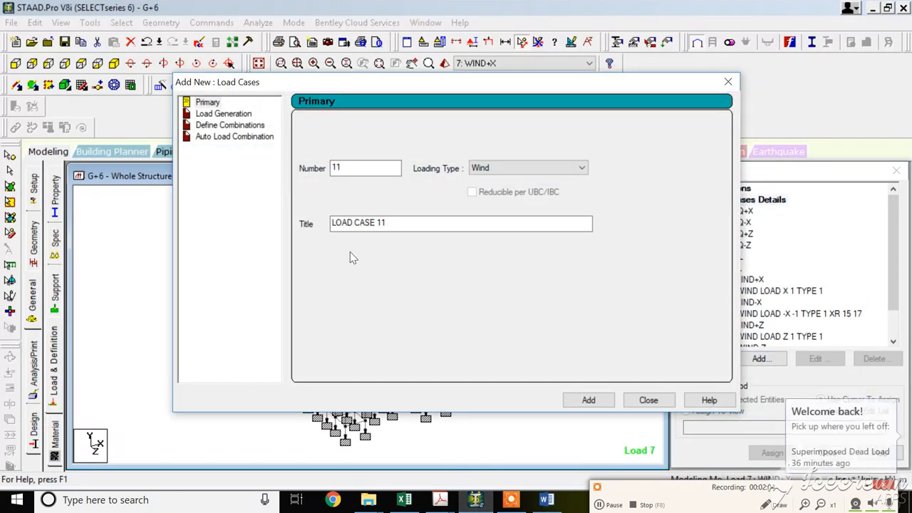
pyautogui.click(239, 125)
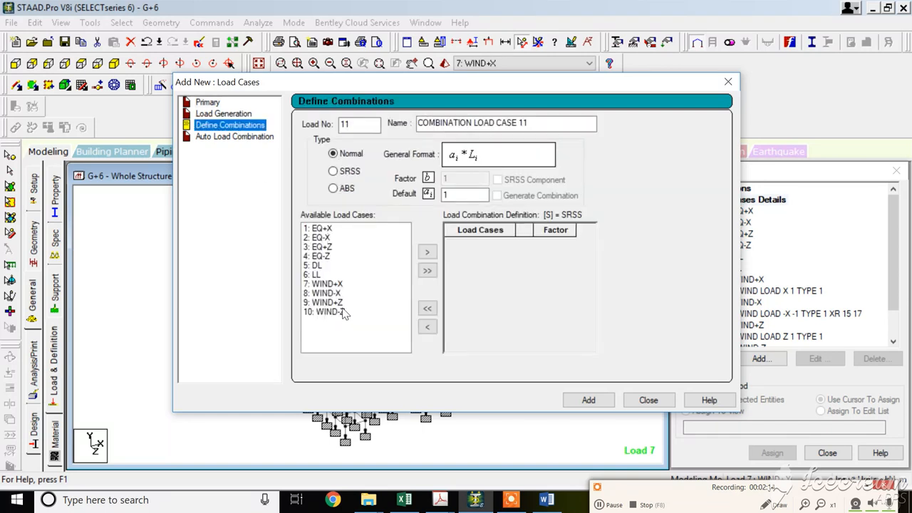
pyautogui.click(317, 231)
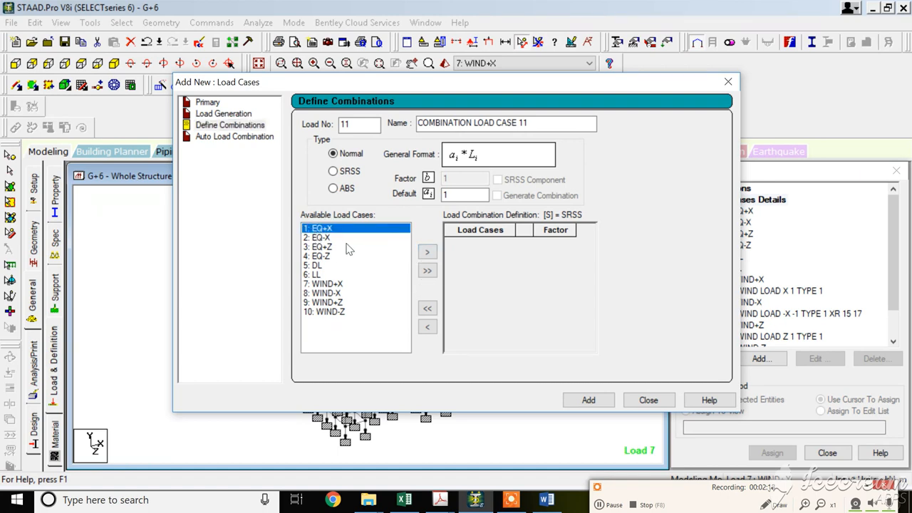
pyautogui.click(427, 252)
pyautogui.click(314, 257)
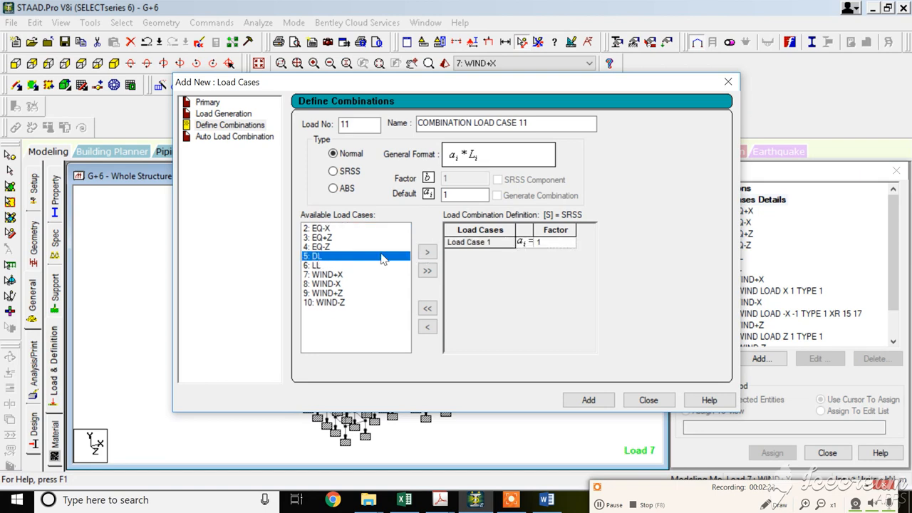
pyautogui.click(427, 252)
pyautogui.click(315, 255)
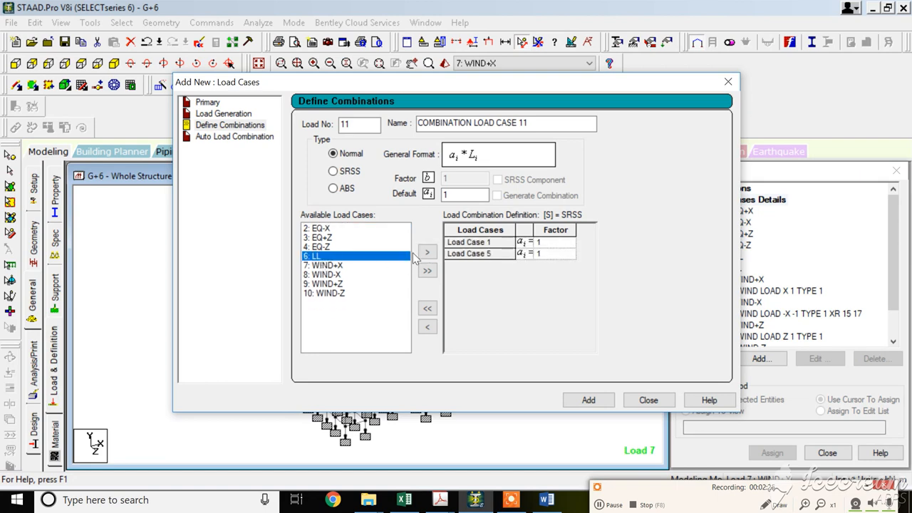
pyautogui.click(427, 252)
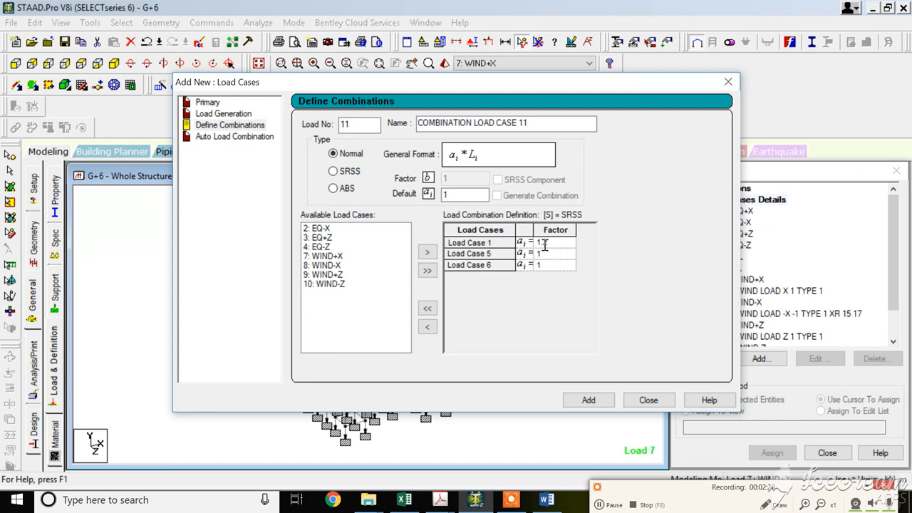
# Set the factors of EQ+X, DL and LL in combination 11 to 1.2 and add it.
pyautogui.click(558, 258)
pyautogui.click(558, 259)
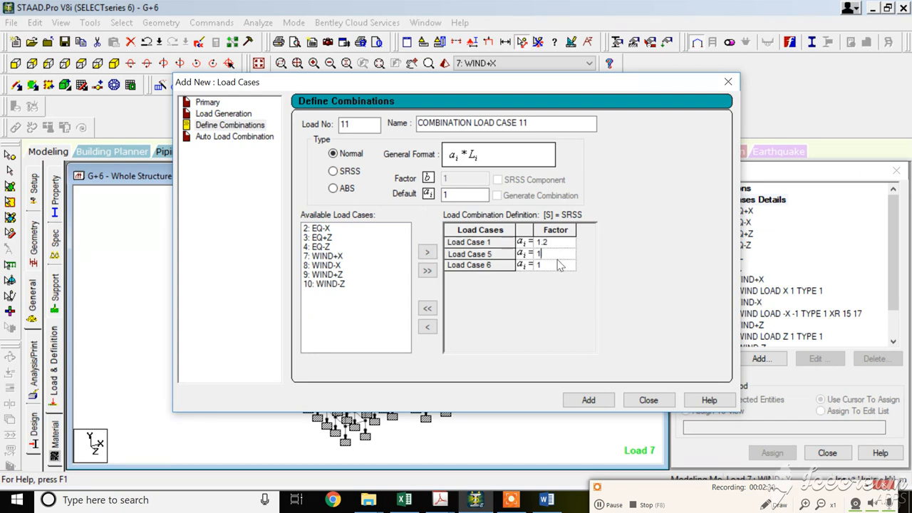
pyautogui.click(559, 265)
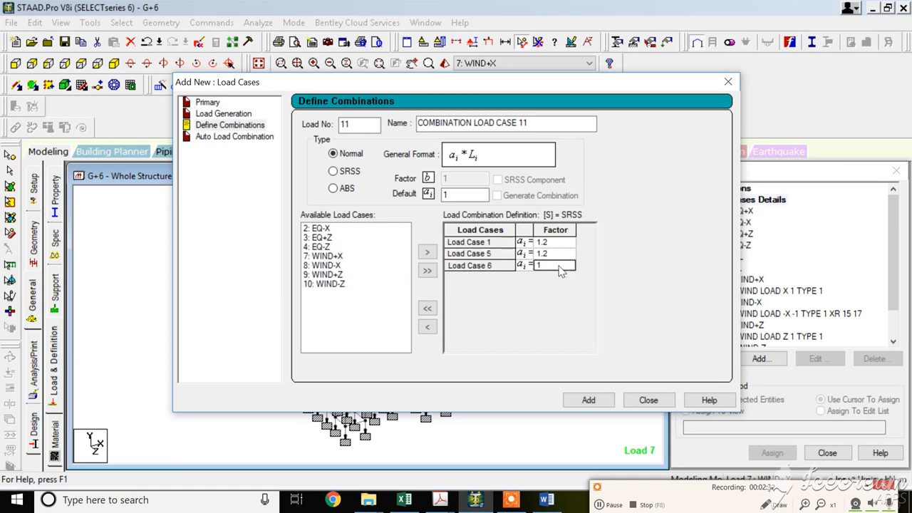
pyautogui.click(559, 265)
pyautogui.click(649, 400)
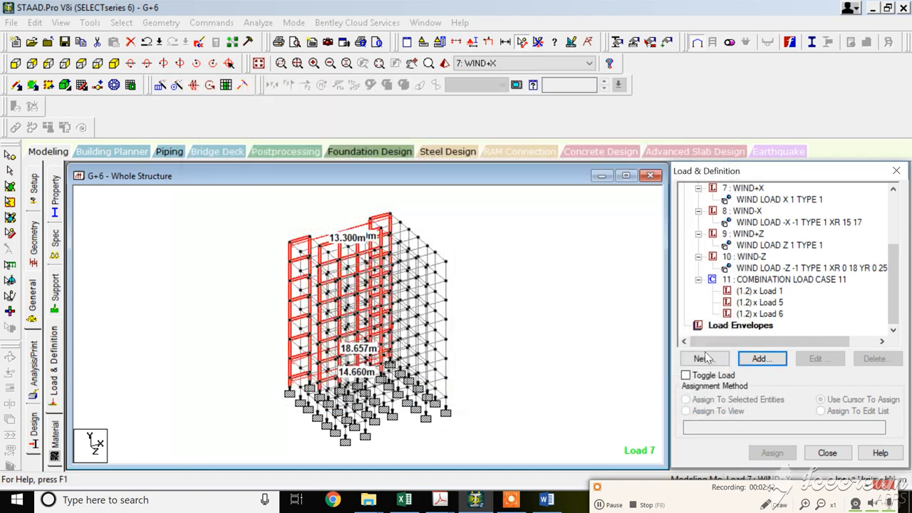
# Review the combination's load components and delete COMBINATION LOAD CASE 11.
pyautogui.click(761, 279)
pyautogui.click(759, 291)
pyautogui.click(759, 302)
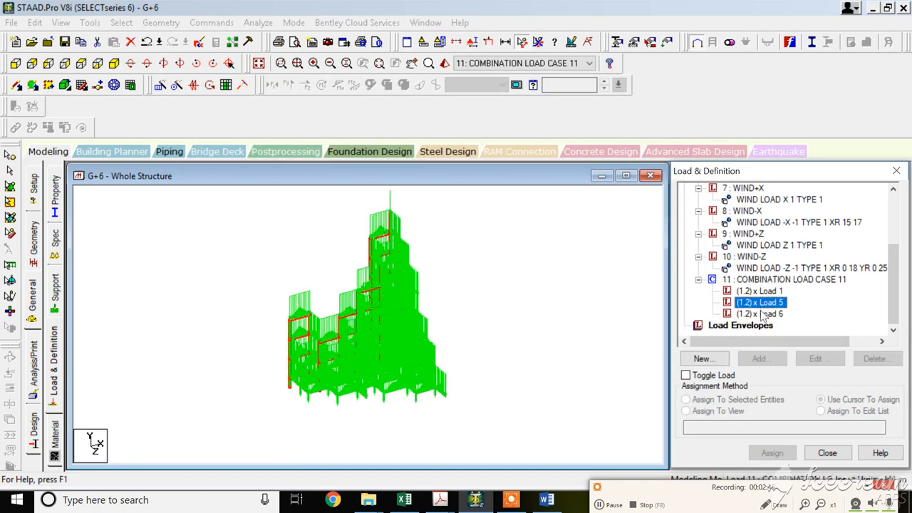
pyautogui.click(759, 314)
pyautogui.click(784, 279)
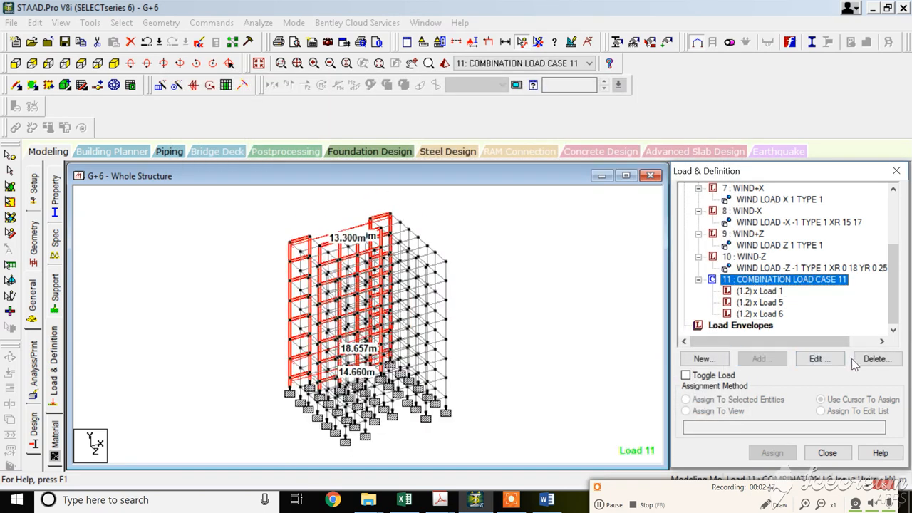
pyautogui.click(875, 358)
pyautogui.click(809, 350)
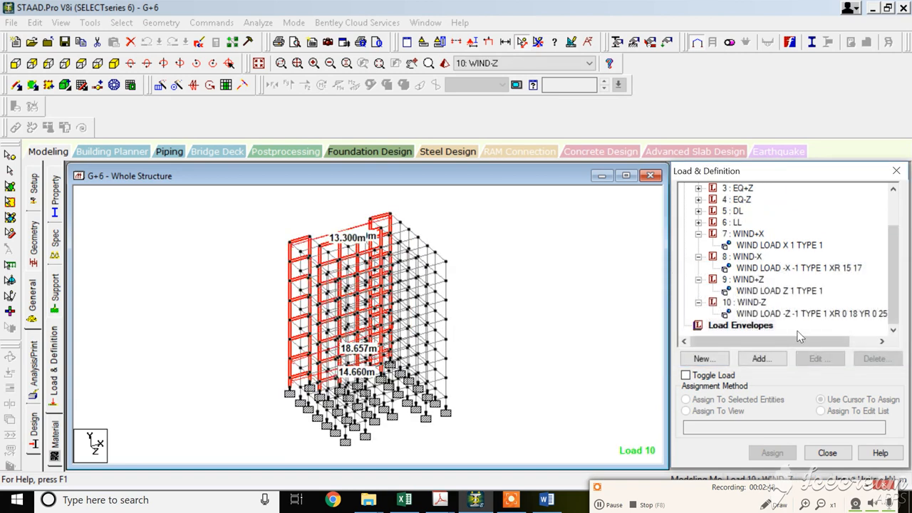
# Auto-generate load combinations using the Indian Code with the Genral_Structures category and add them to the load cases.
pyautogui.scroll(2, 757, 236)
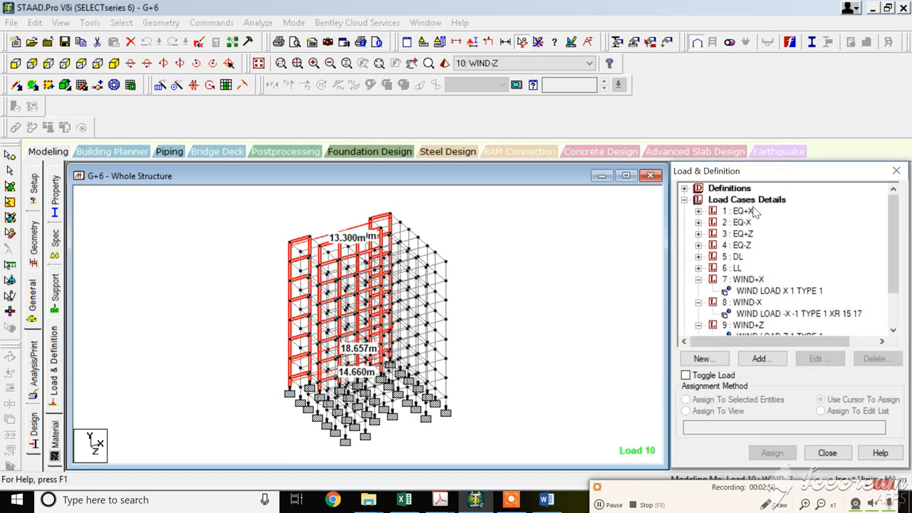
pyautogui.click(754, 205)
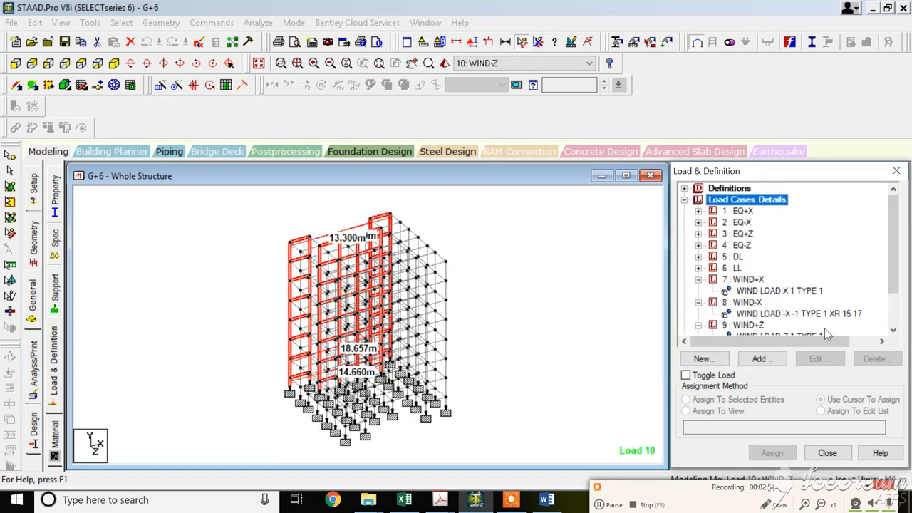
pyautogui.click(780, 362)
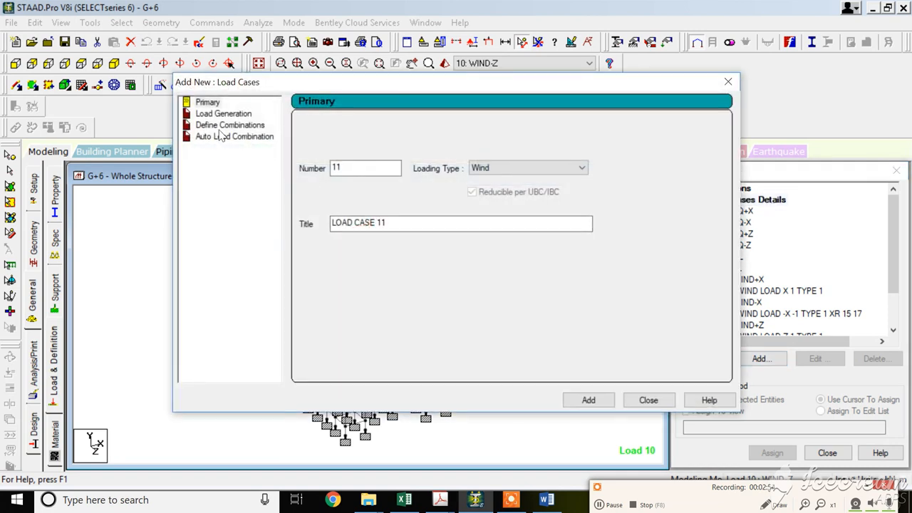
pyautogui.click(227, 137)
pyautogui.click(462, 128)
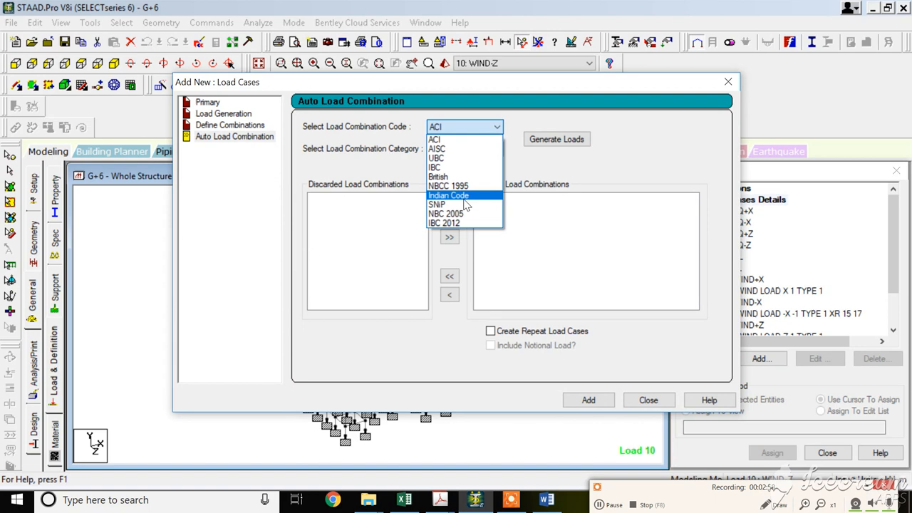
pyautogui.click(464, 198)
pyautogui.click(465, 149)
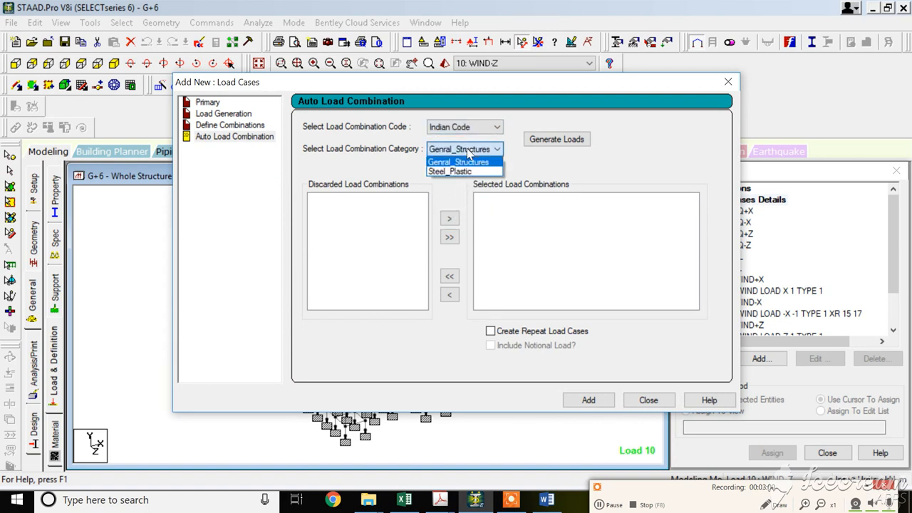
pyautogui.click(463, 157)
pyautogui.click(535, 141)
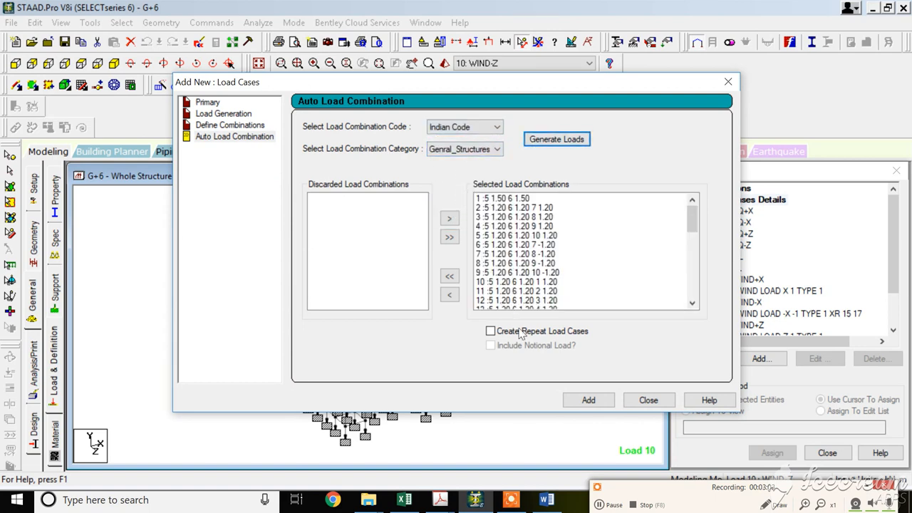
pyautogui.click(586, 400)
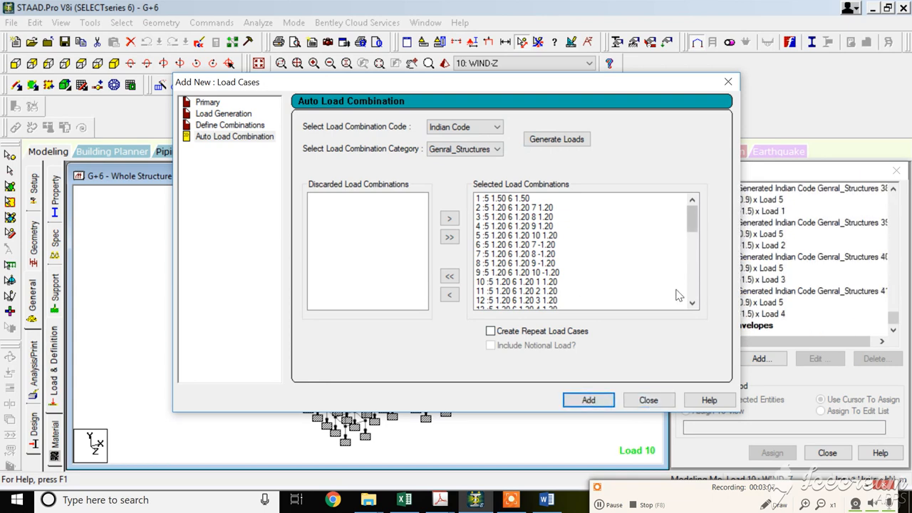
pyautogui.click(645, 400)
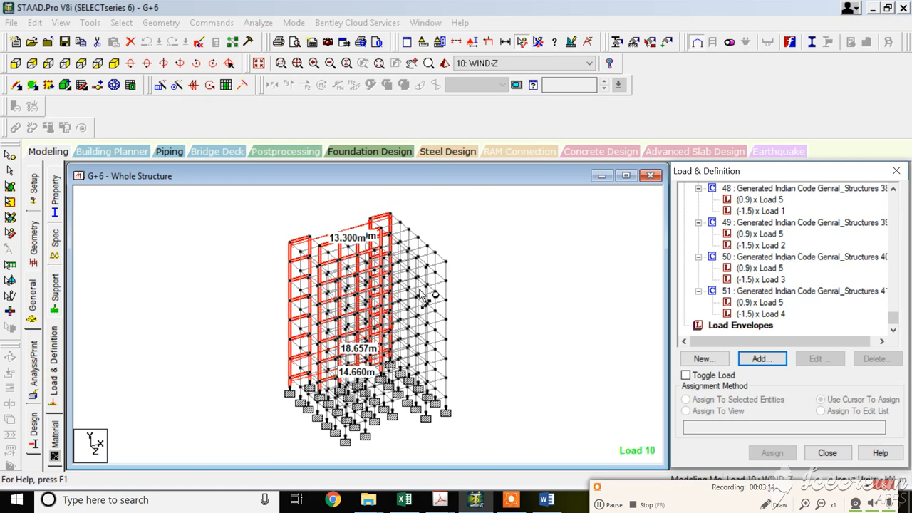
# Turn off the displayed node distance dimensions in the structure view.
pyautogui.scroll(1, 430, 292)
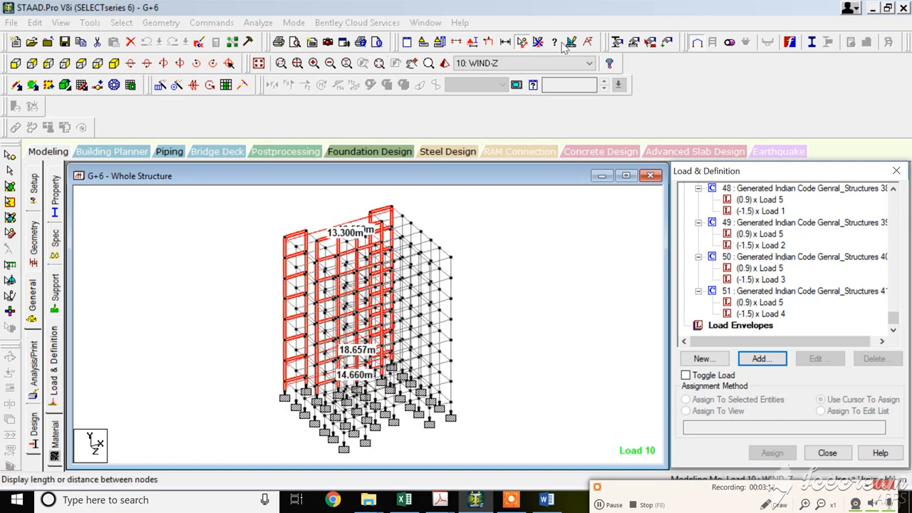
pyautogui.click(538, 41)
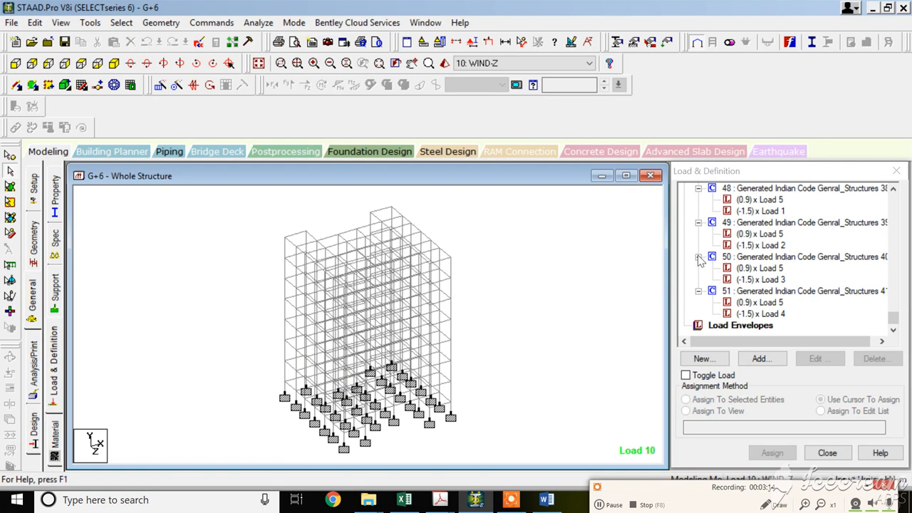
pyautogui.scroll(1, 606, 265)
# Run the analysis, saving the modified model, and go to post-processing mode when it finishes.
pyautogui.click(257, 22)
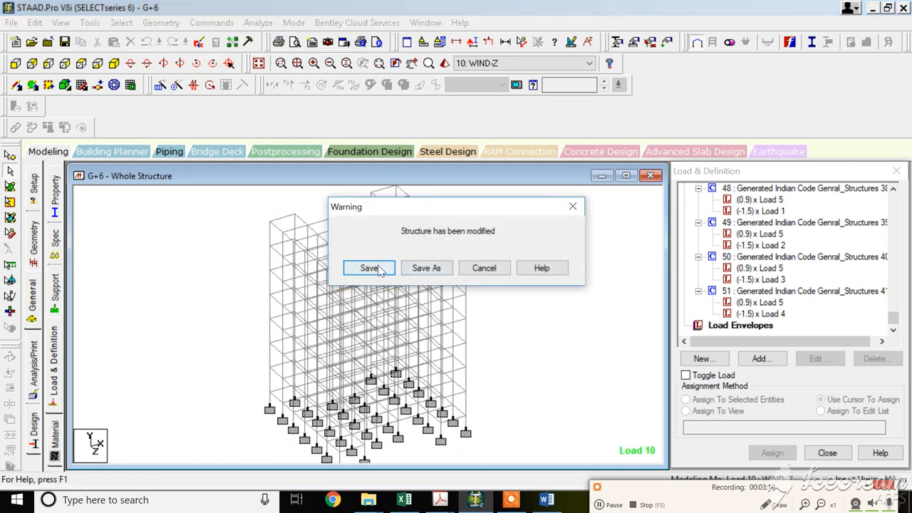
pyautogui.click(369, 268)
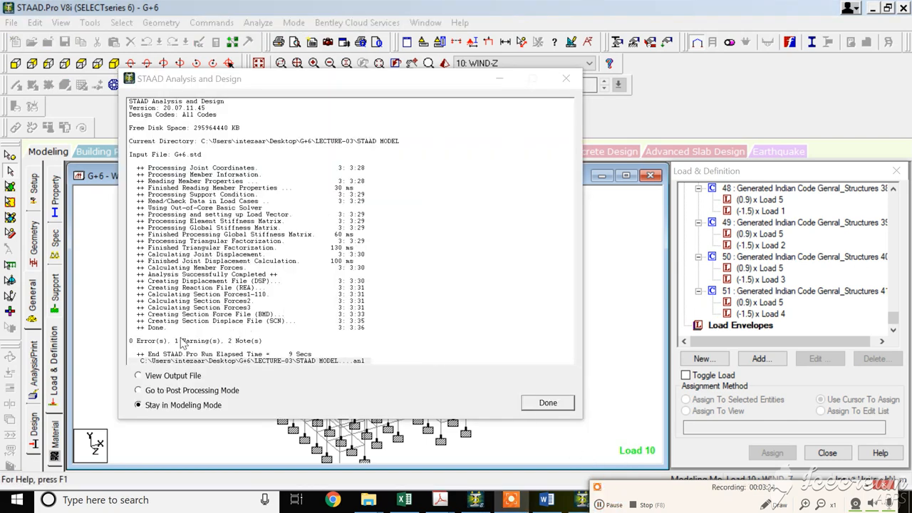
pyautogui.click(176, 394)
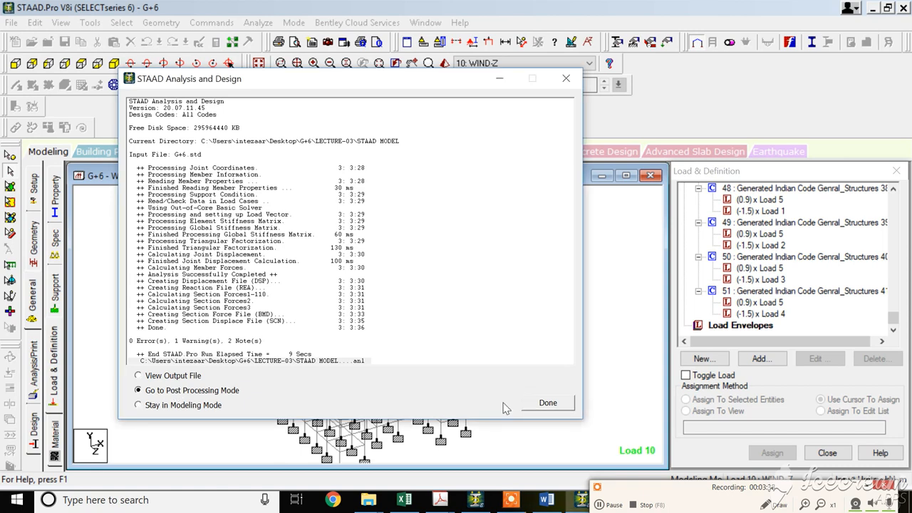
pyautogui.click(548, 402)
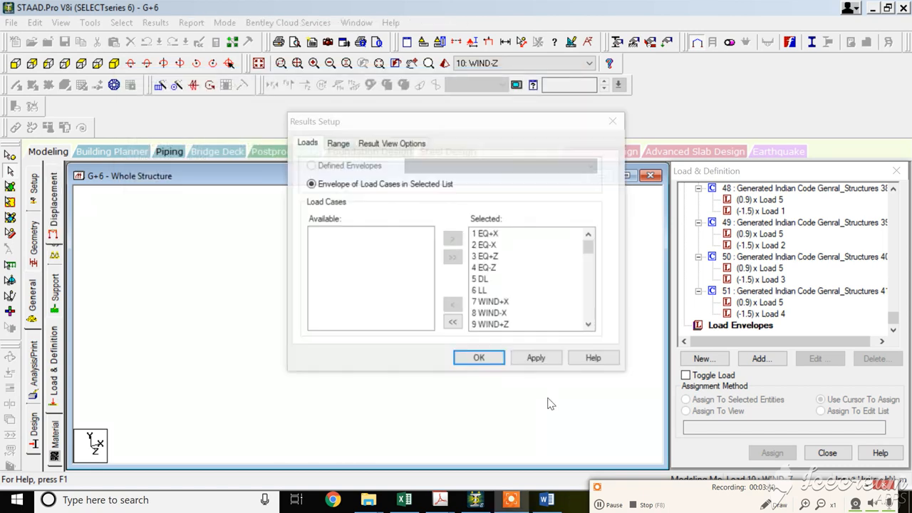
# In the results setup, select only the generated combination load cases from 11 onward and apply.
pyautogui.click(490, 235)
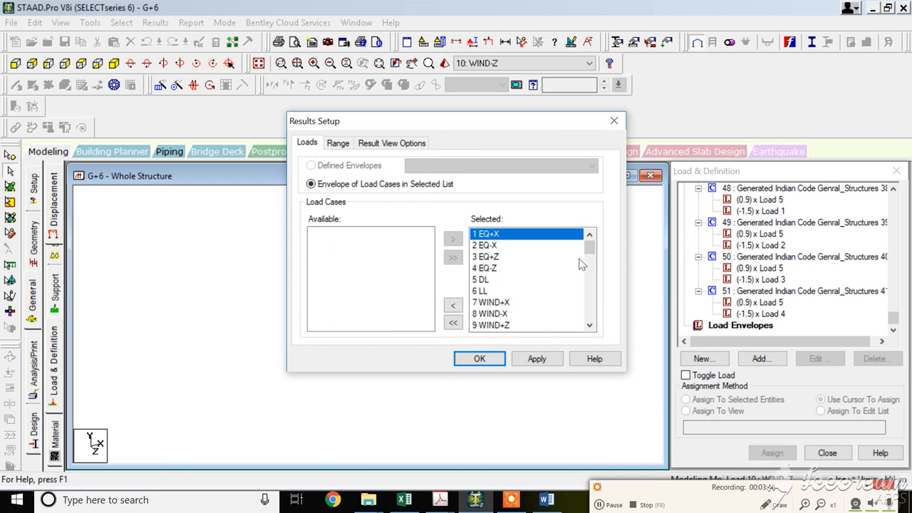
pyautogui.moveTo(589, 254)
pyautogui.mouseDown()
pyautogui.moveTo(589, 294)
pyautogui.moveTo(590, 240)
pyautogui.mouseUp()
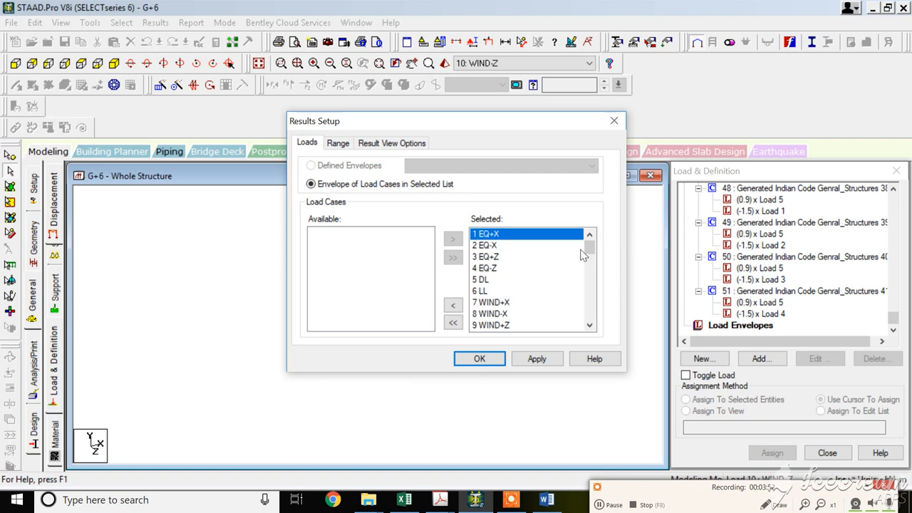
pyautogui.click(454, 322)
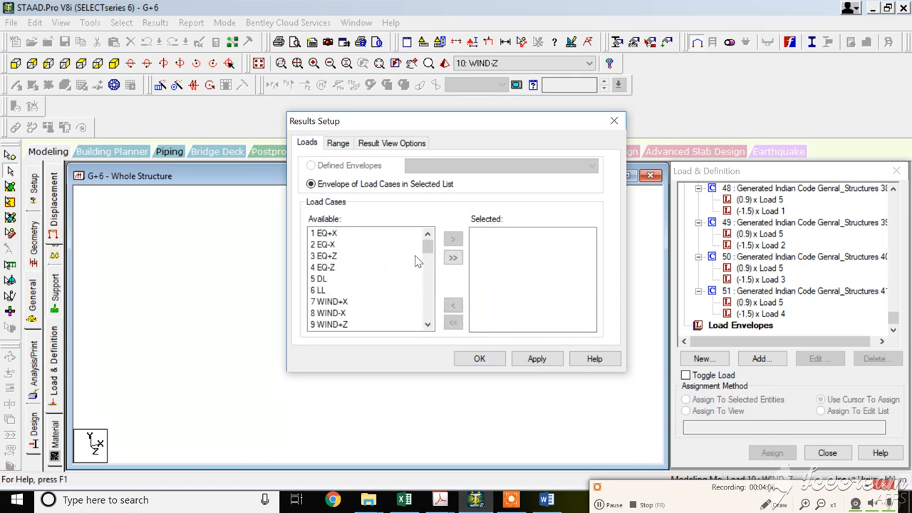
pyautogui.moveTo(429, 246)
pyautogui.mouseDown()
pyautogui.moveTo(429, 266)
pyautogui.moveTo(428, 244)
pyautogui.mouseUp()
pyautogui.scroll(-1, 418, 275)
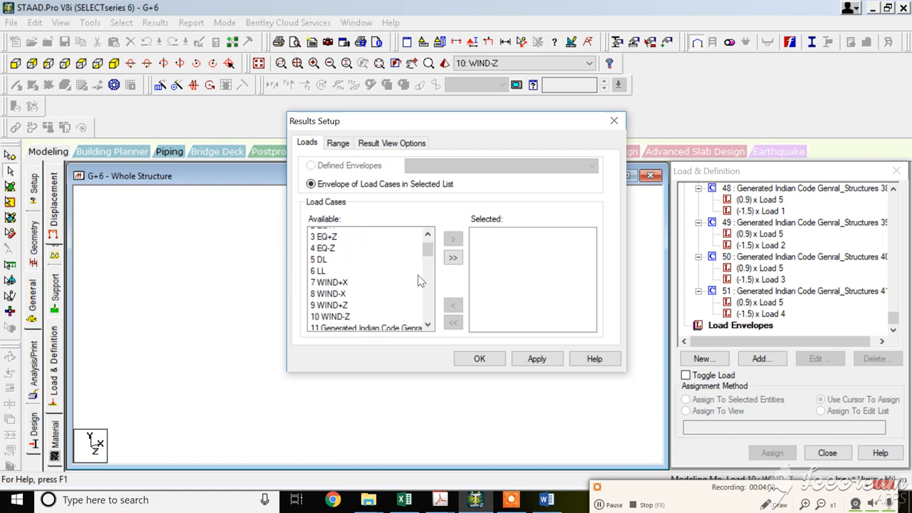
pyautogui.scroll(-1, 420, 281)
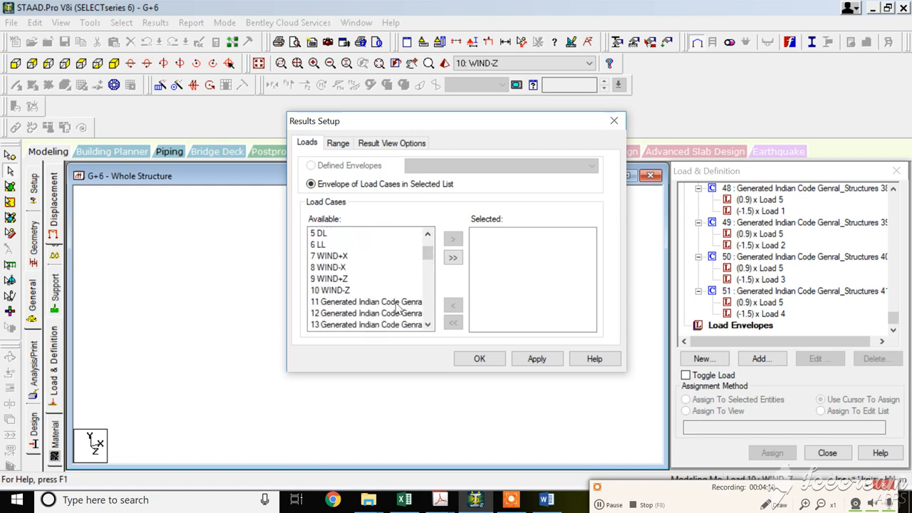
pyautogui.moveTo(397, 307); pyautogui.dragTo(403, 412)
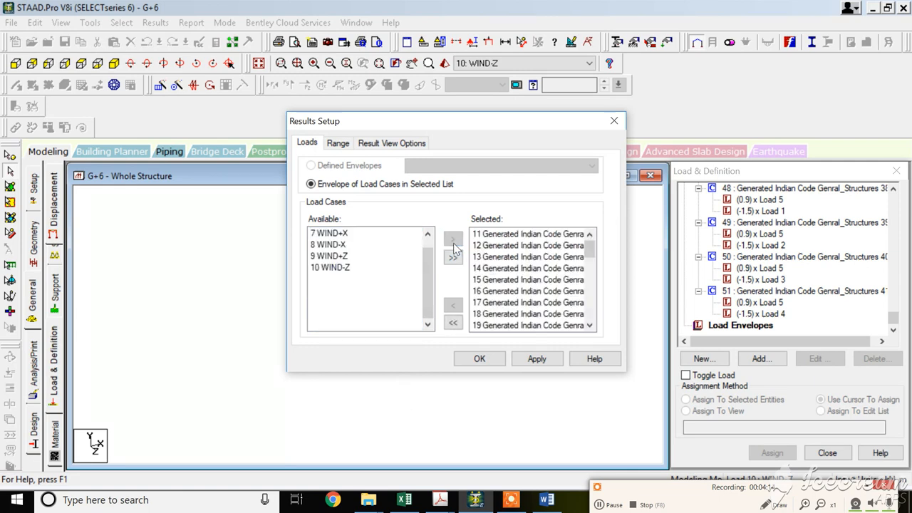
pyautogui.click(453, 239)
pyautogui.moveTo(524, 236); pyautogui.dragTo(534, 304)
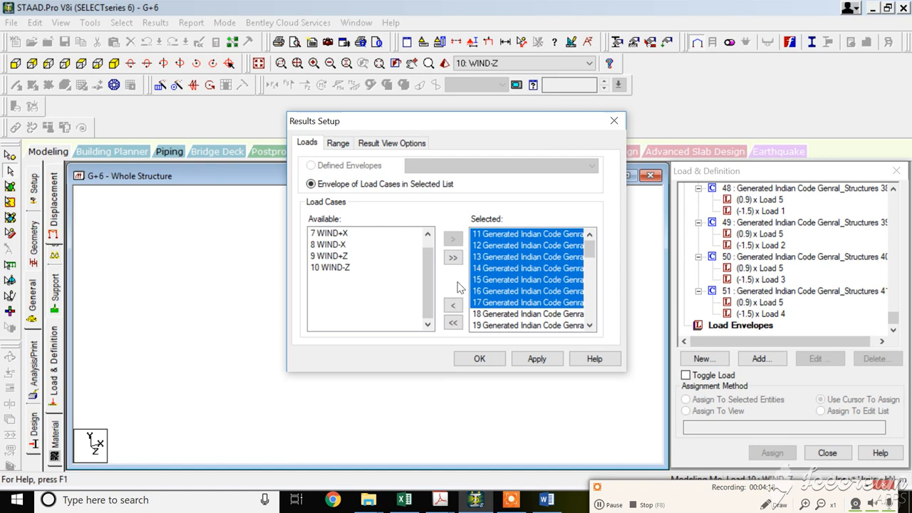
pyautogui.click(453, 305)
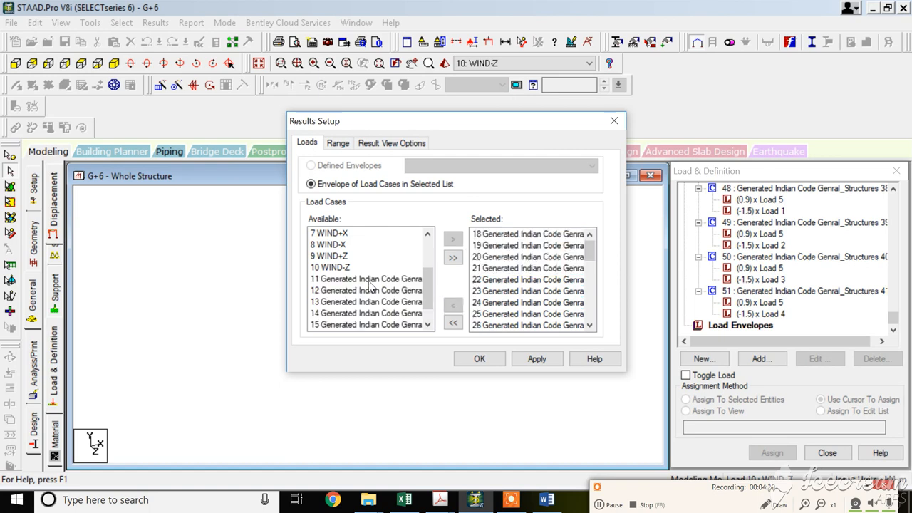
pyautogui.moveTo(370, 285); pyautogui.dragTo(390, 329)
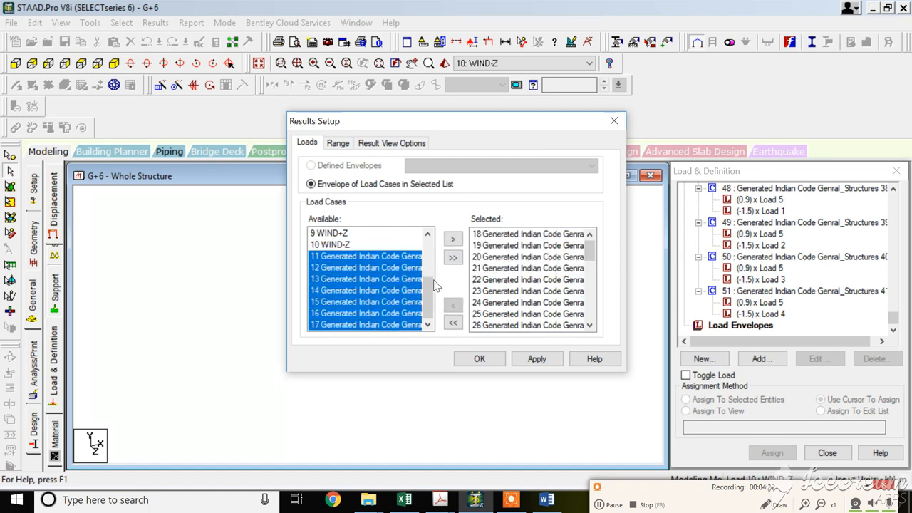
pyautogui.click(452, 238)
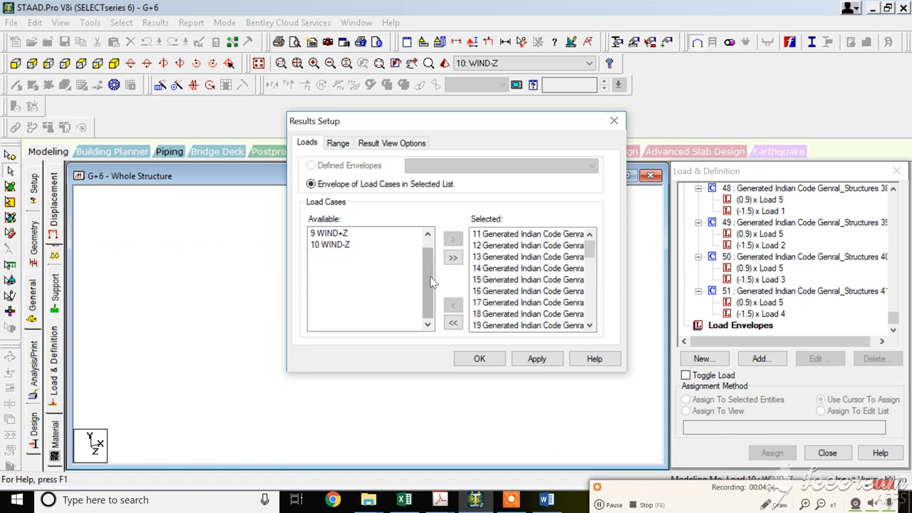
pyautogui.click(480, 359)
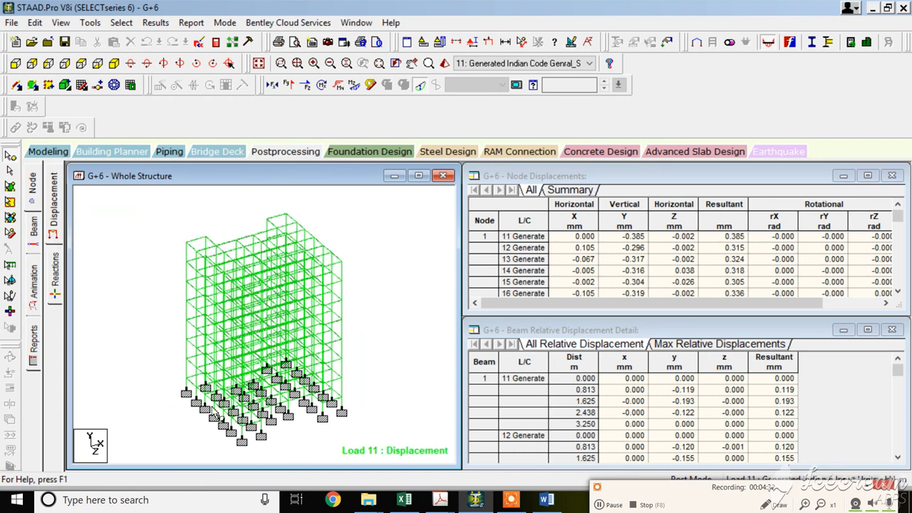
# Show the support reactions and examine their summary table, highlighting the maximum Fy row.
pyautogui.click(616, 508)
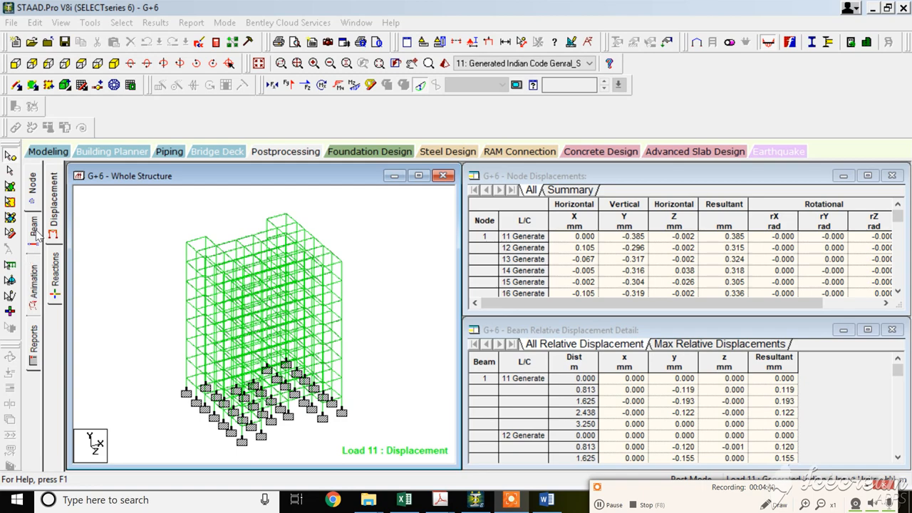
pyautogui.click(58, 280)
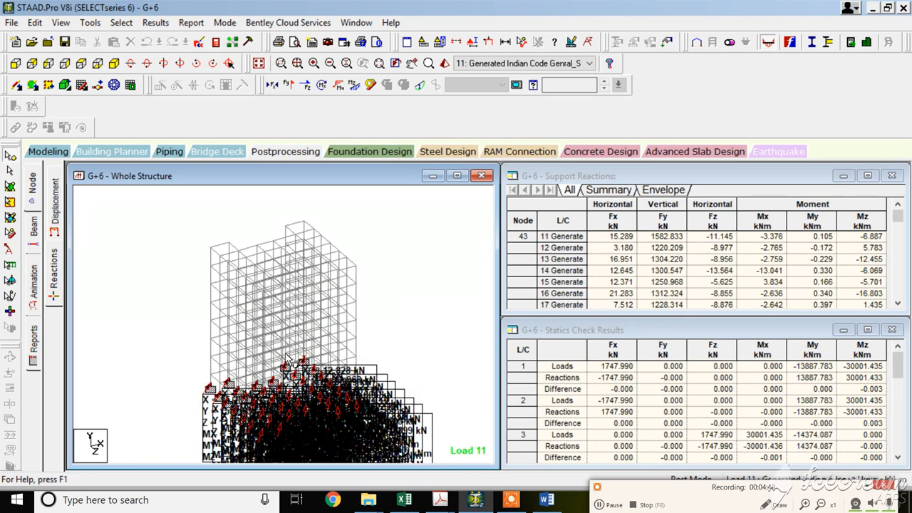
pyautogui.click(597, 191)
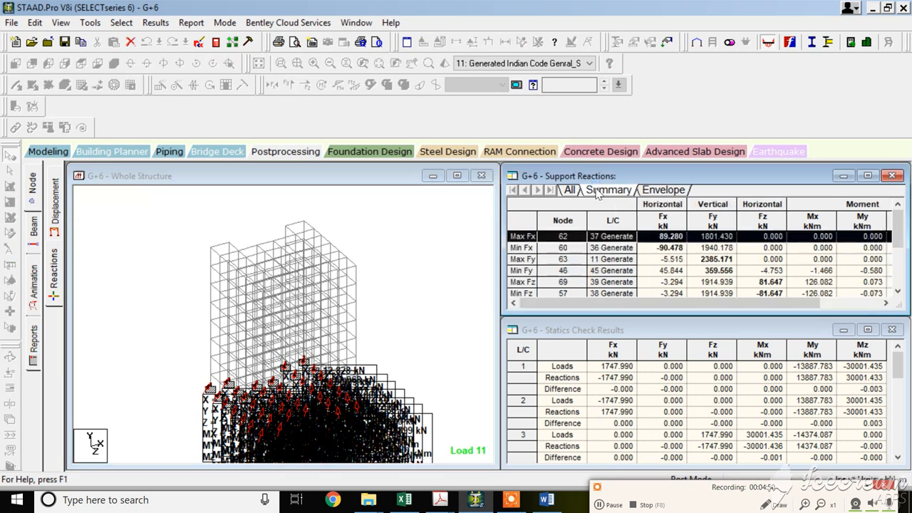
pyautogui.scroll(-1, 693, 255)
pyautogui.scroll(1, 702, 256)
pyautogui.scroll(-3, 706, 255)
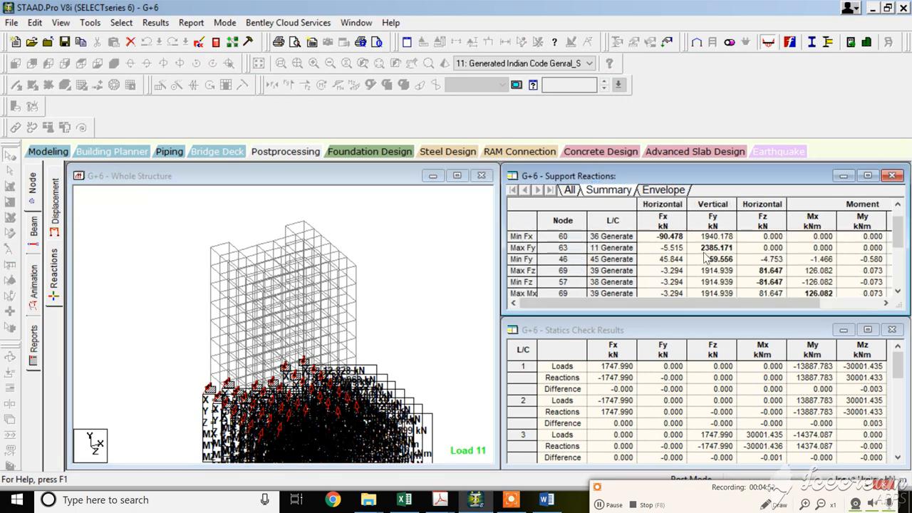
pyautogui.scroll(2, 748, 261)
pyautogui.scroll(1, 710, 258)
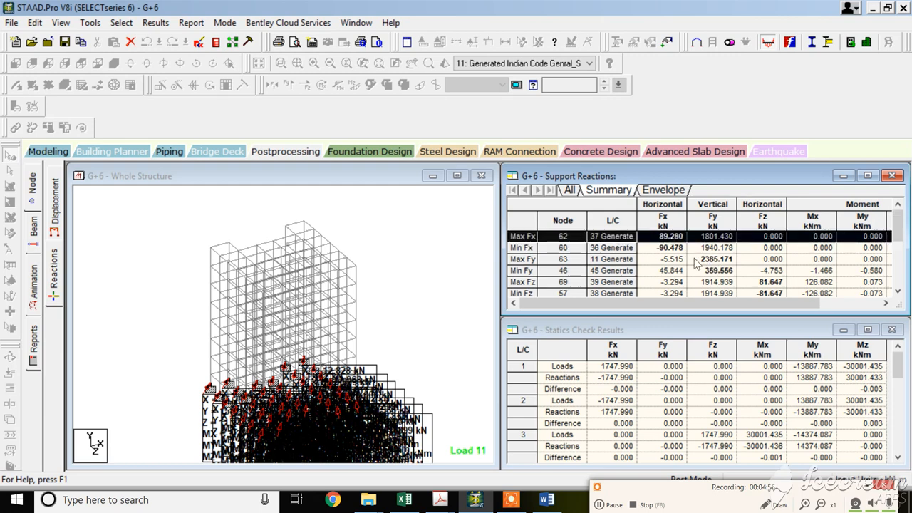
pyautogui.click(518, 259)
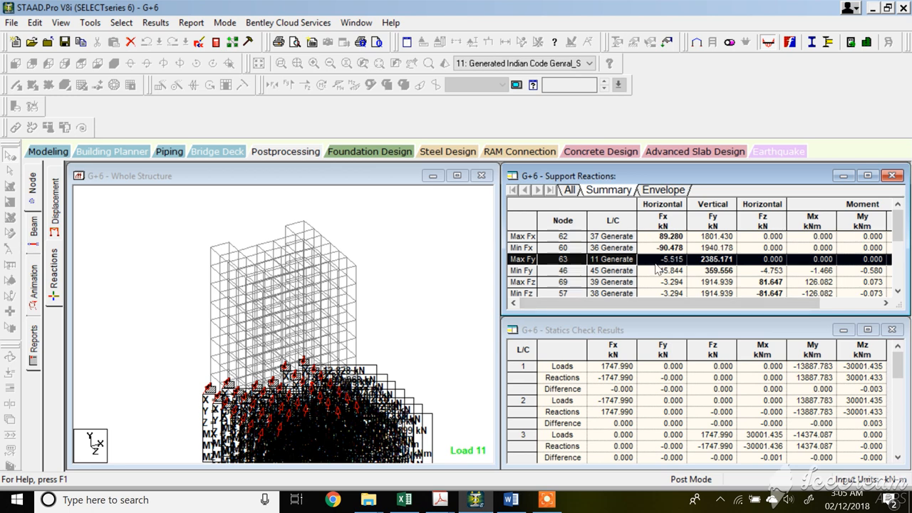
# Review the support reactions of every node across all generated load cases.
pyautogui.click(570, 190)
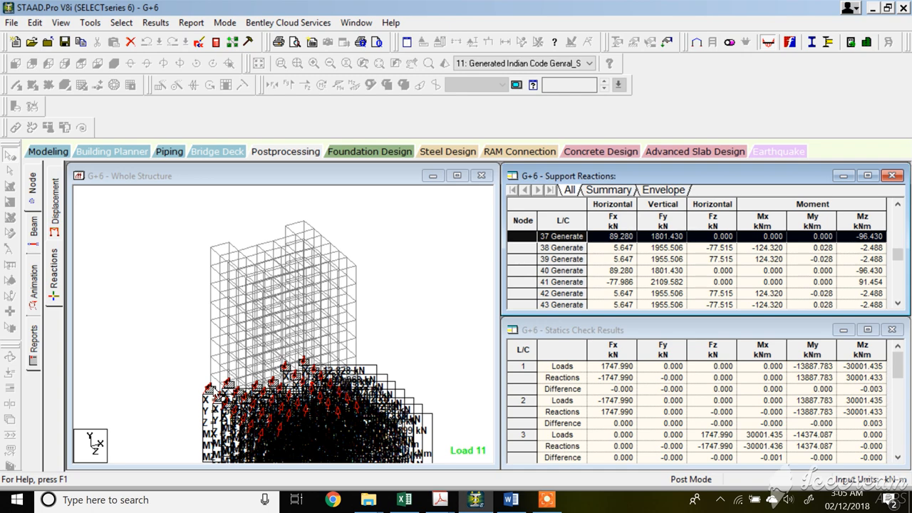
pyautogui.scroll(3, 168, 414)
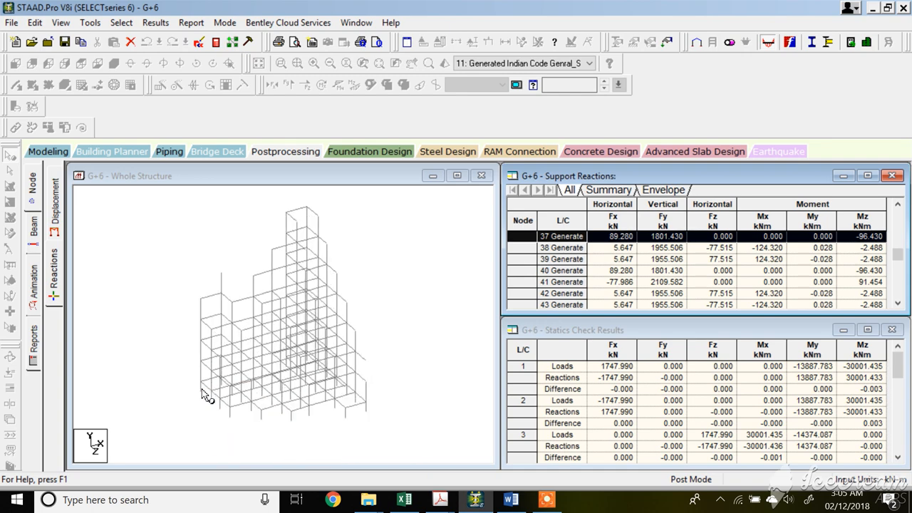
pyautogui.scroll(1, 168, 415)
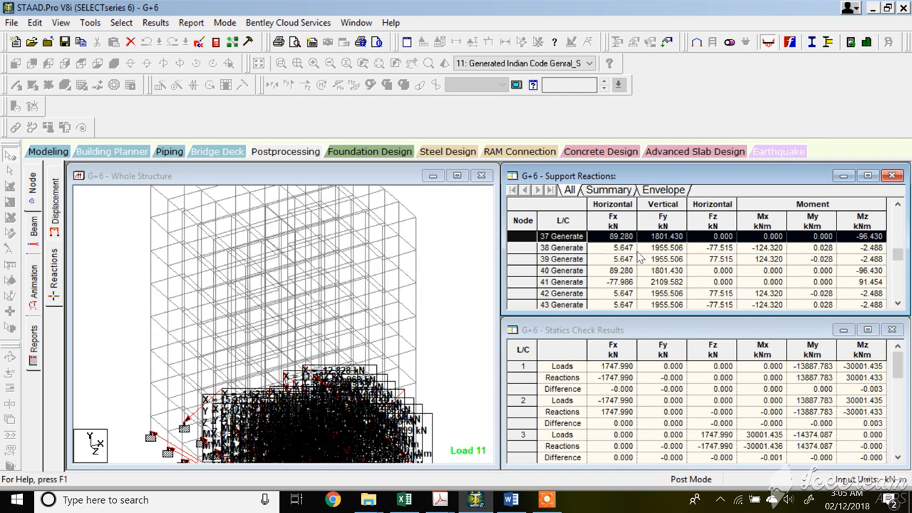
pyautogui.scroll(-5, 602, 251)
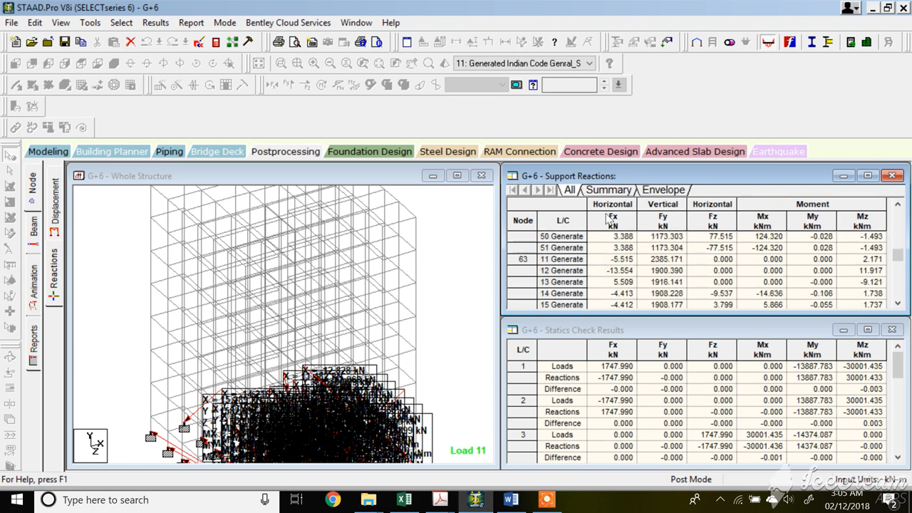
# Examine the support reactions table's summary and full listings for the generated combination load cases.
pyautogui.click(609, 190)
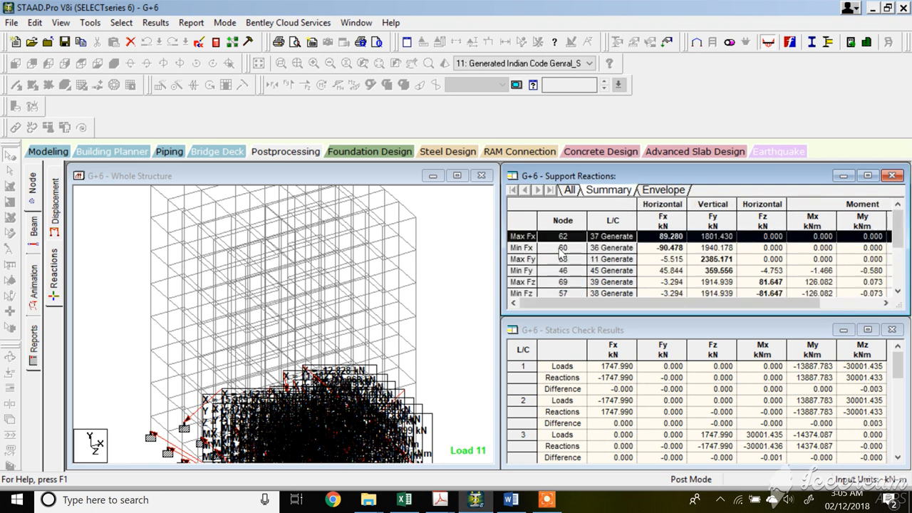
pyautogui.scroll(-3, 545, 242)
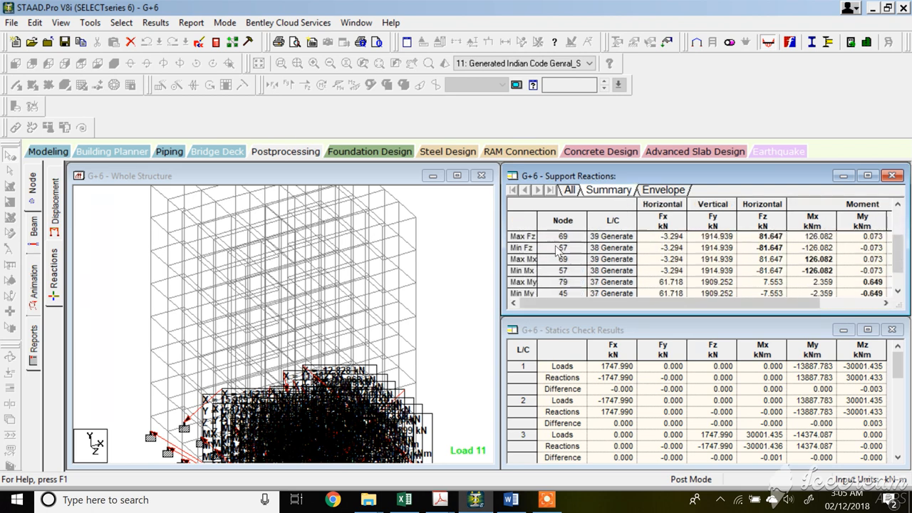
pyautogui.scroll(3, 527, 279)
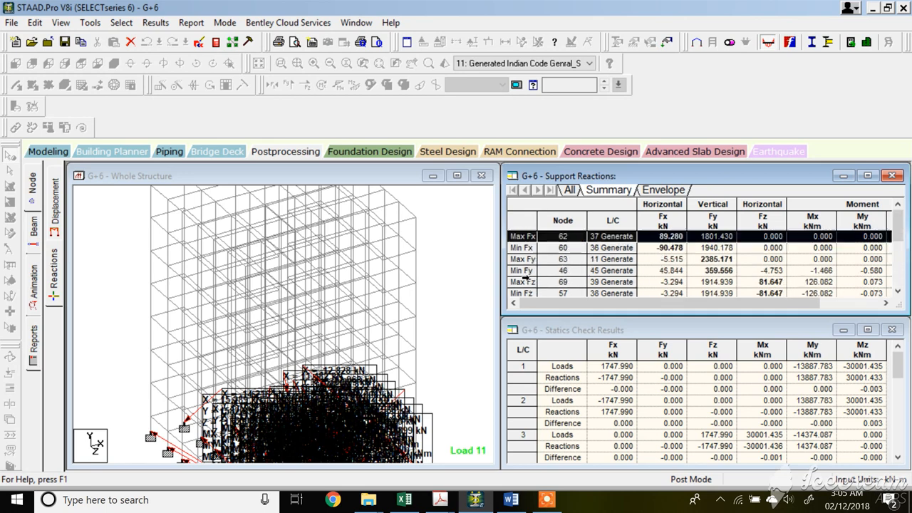
pyautogui.click(570, 190)
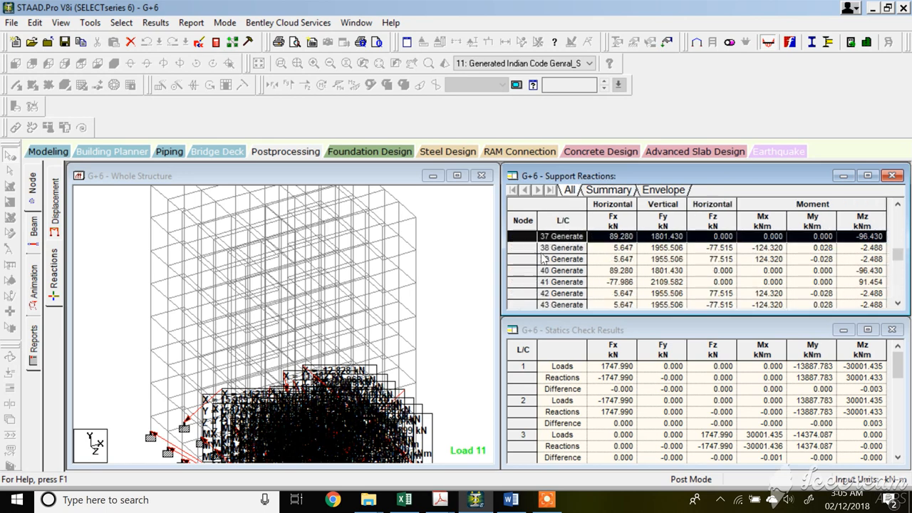
pyautogui.scroll(-2, 533, 237)
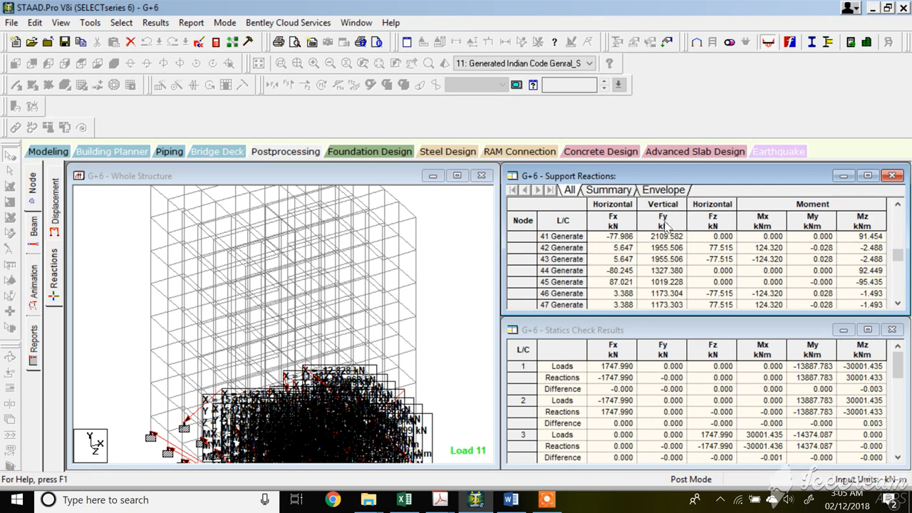
# Review the beam end forces and force details of several beams, including the top corner beams of the frame.
pyautogui.click(34, 227)
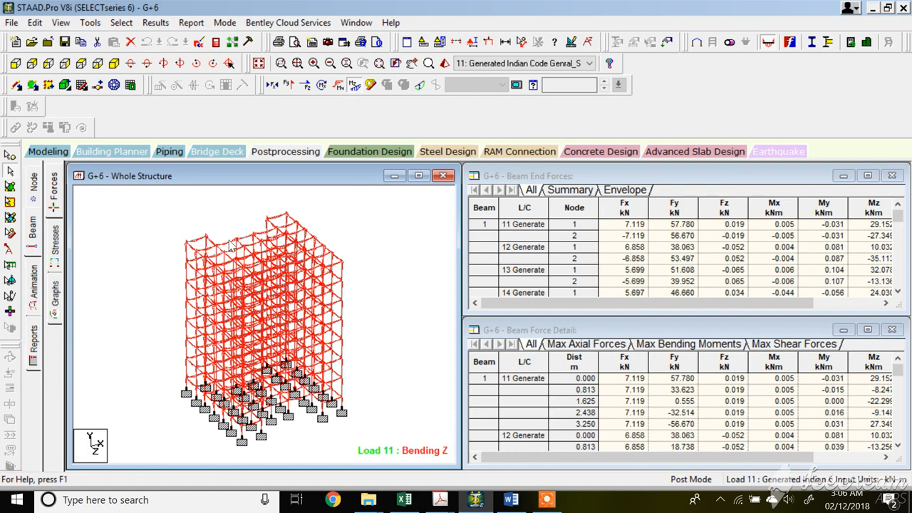
pyautogui.scroll(2, 230, 249)
pyautogui.click(212, 222)
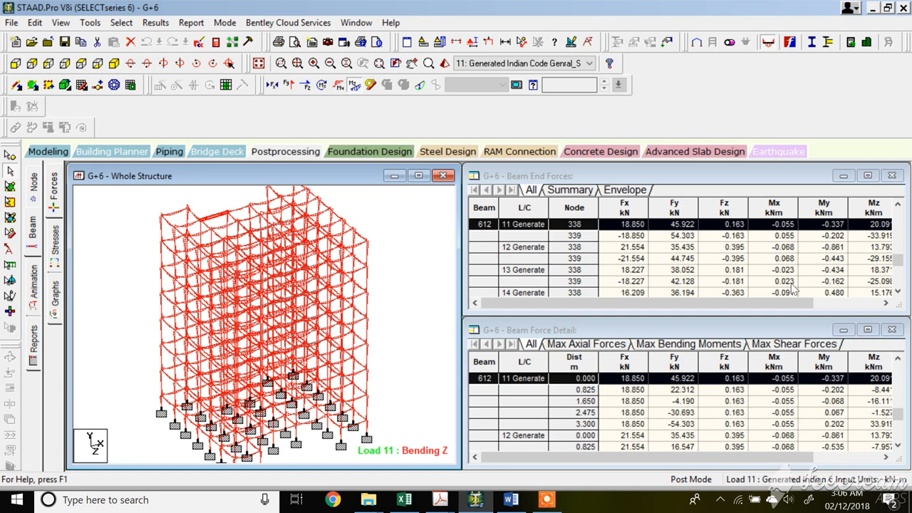
pyautogui.moveTo(764, 306); pyautogui.dragTo(370, 334)
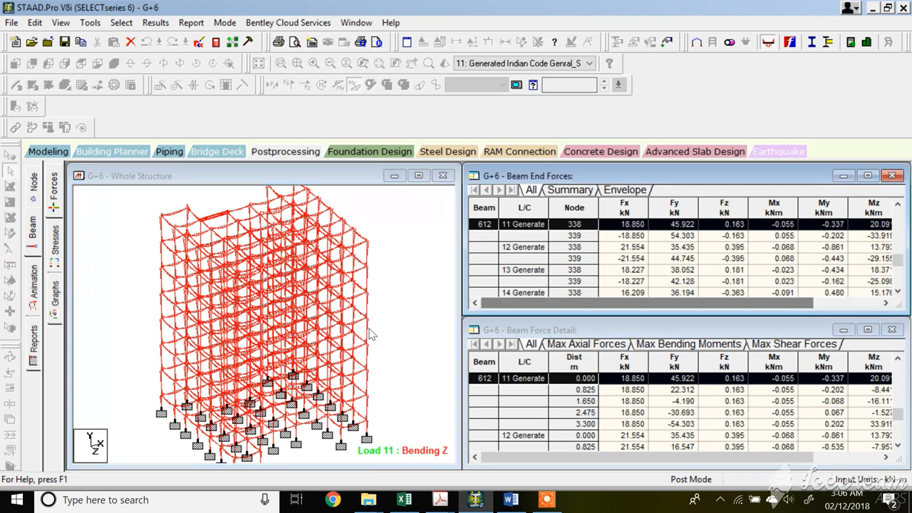
pyautogui.click(171, 345)
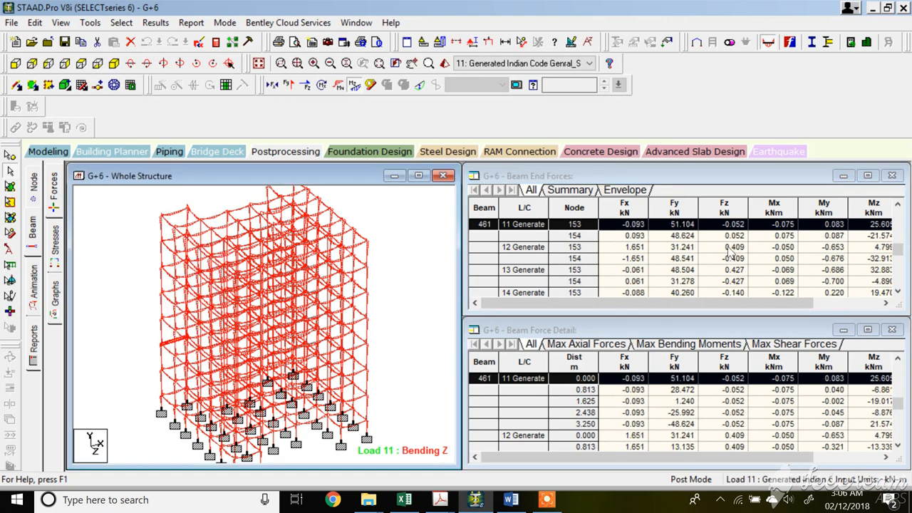
pyautogui.click(780, 304)
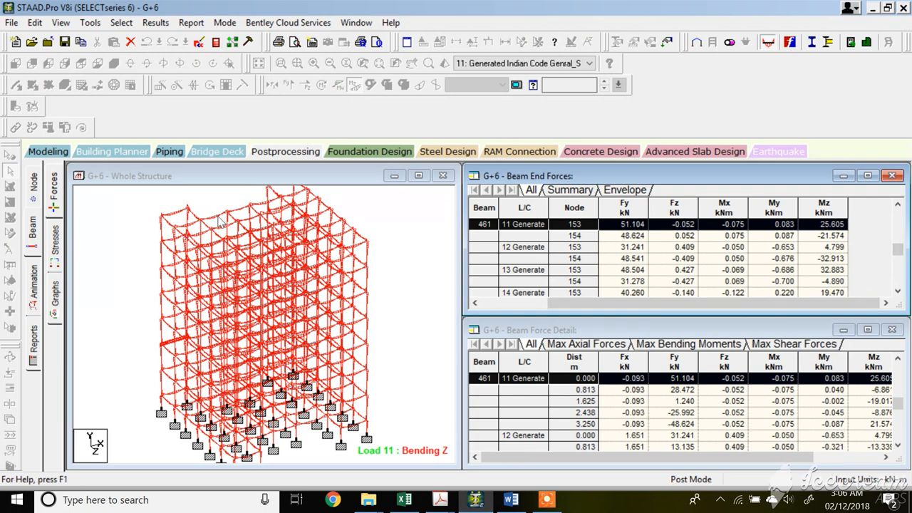
pyautogui.click(161, 312)
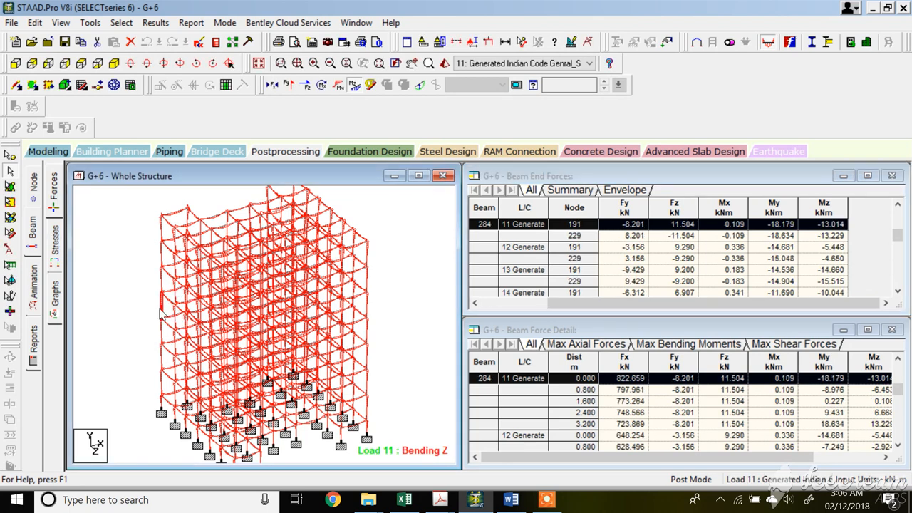
pyautogui.click(556, 304)
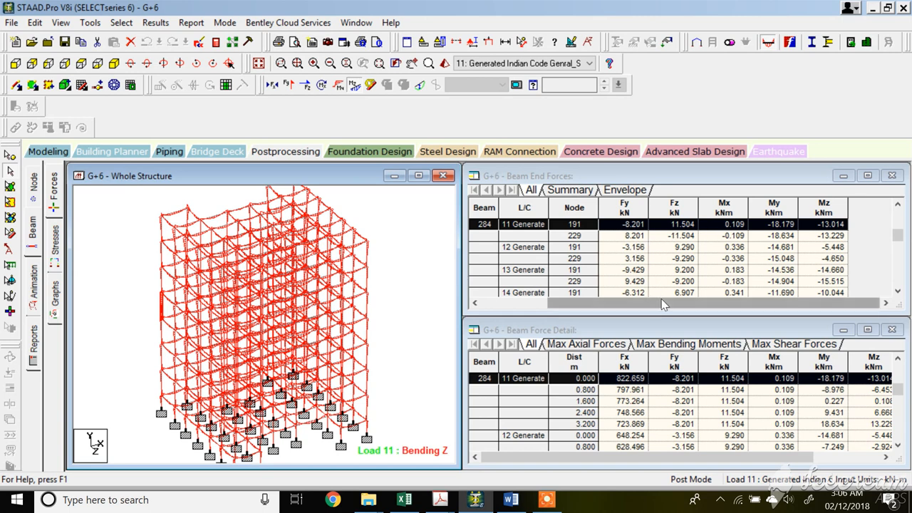
pyautogui.moveTo(558, 317); pyautogui.dragTo(560, 307)
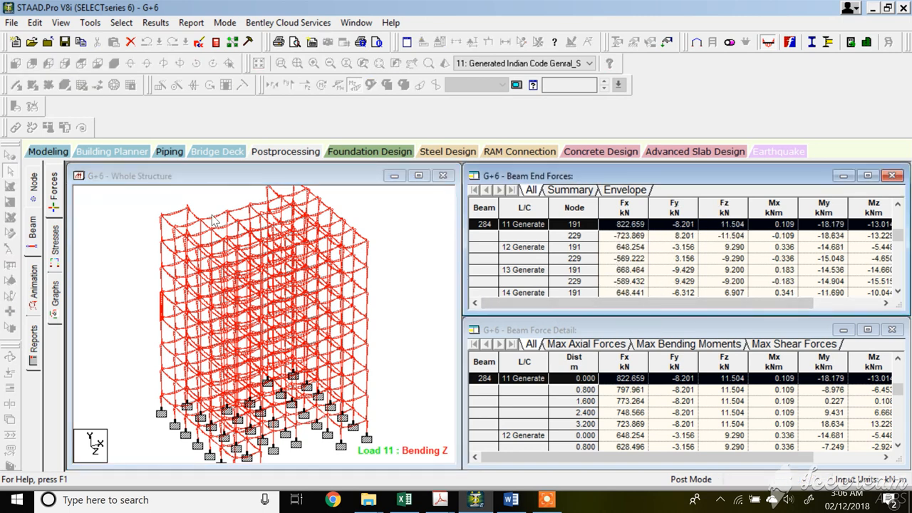
pyautogui.click(164, 225)
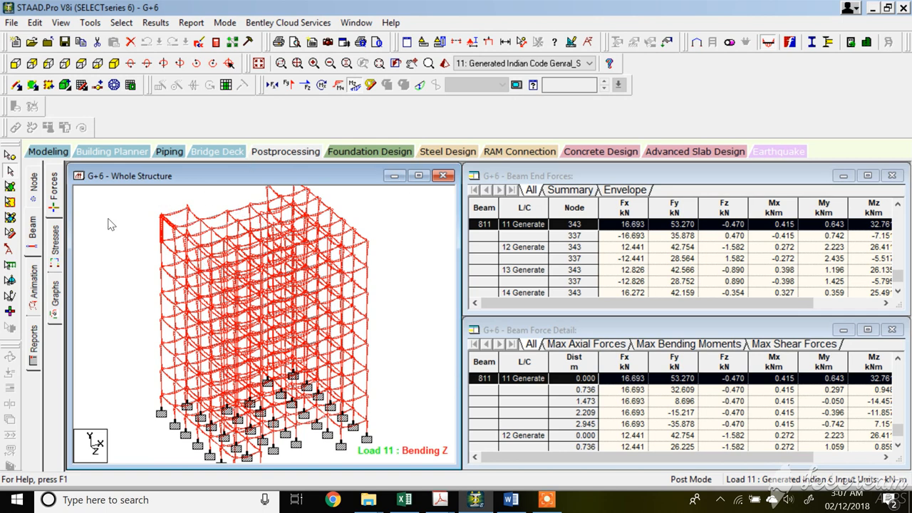
# Back in modelling, select the top corner beam and create a start release specification for MX, MY and MZ.
pyautogui.click(48, 151)
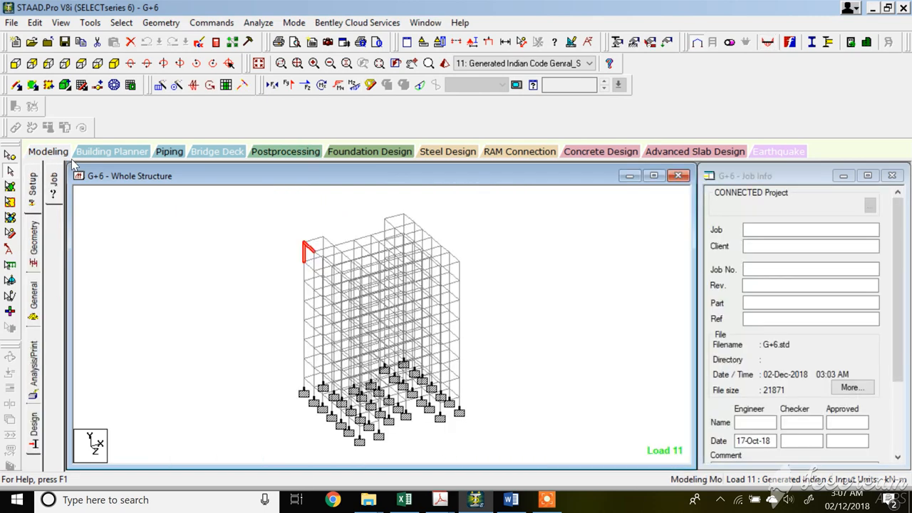
pyautogui.scroll(1, 357, 246)
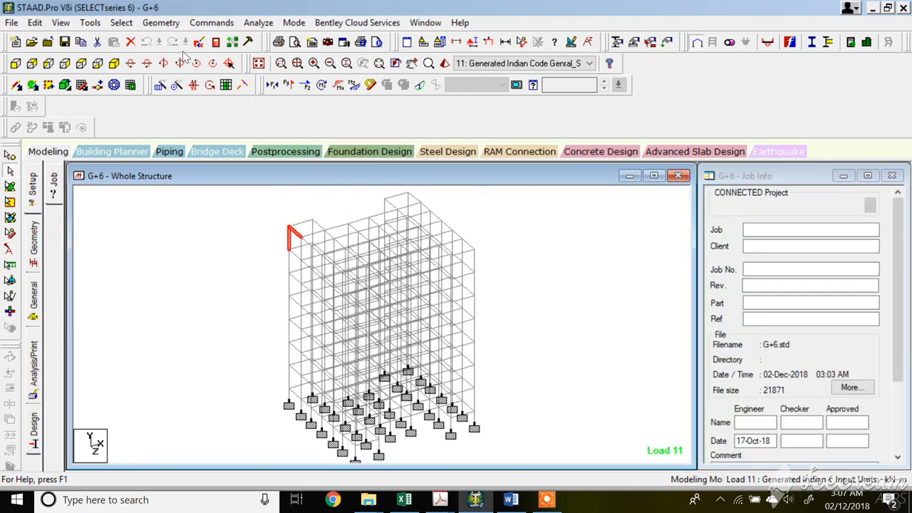
pyautogui.scroll(2, 339, 227)
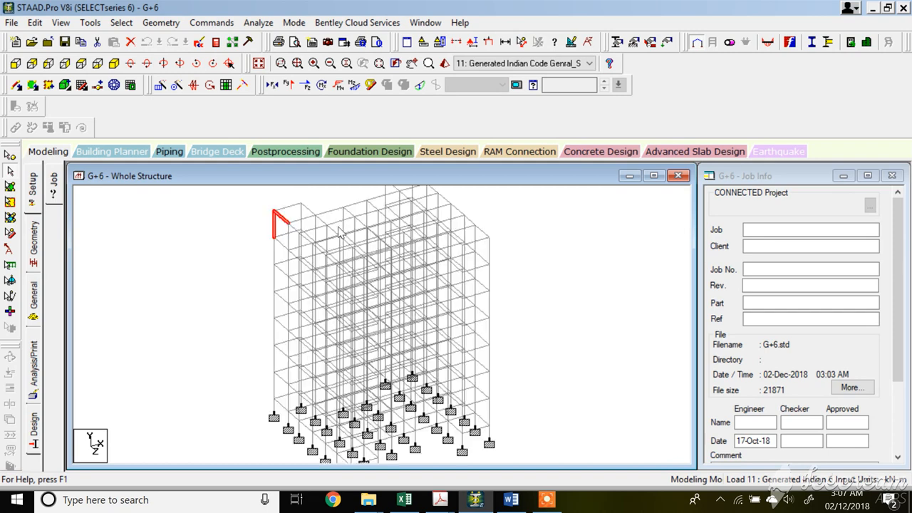
pyautogui.click(332, 207)
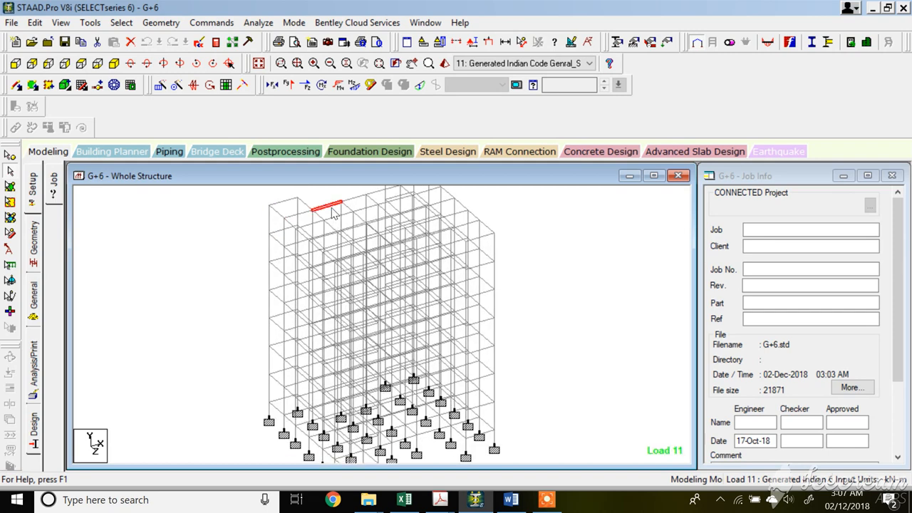
pyautogui.click(212, 23)
pyautogui.moveTo(285, 144)
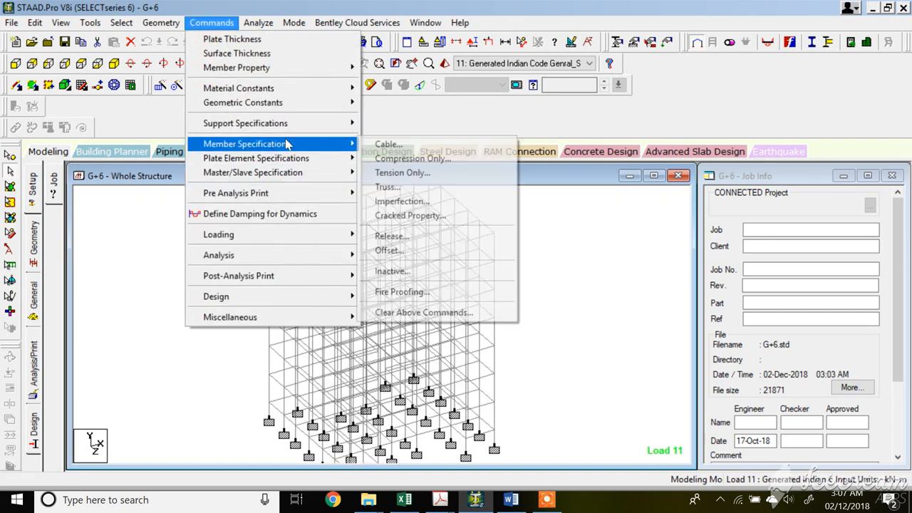
pyautogui.click(390, 236)
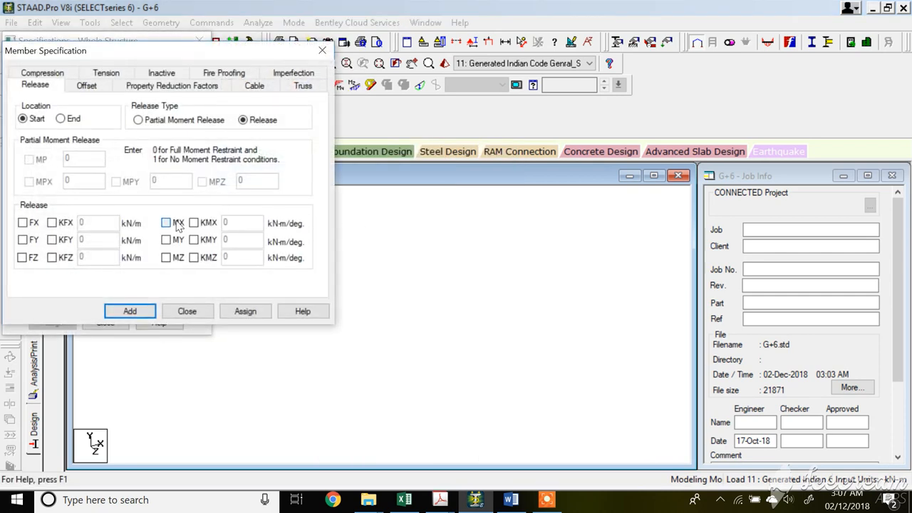
pyautogui.click(177, 225)
pyautogui.click(176, 241)
pyautogui.click(174, 257)
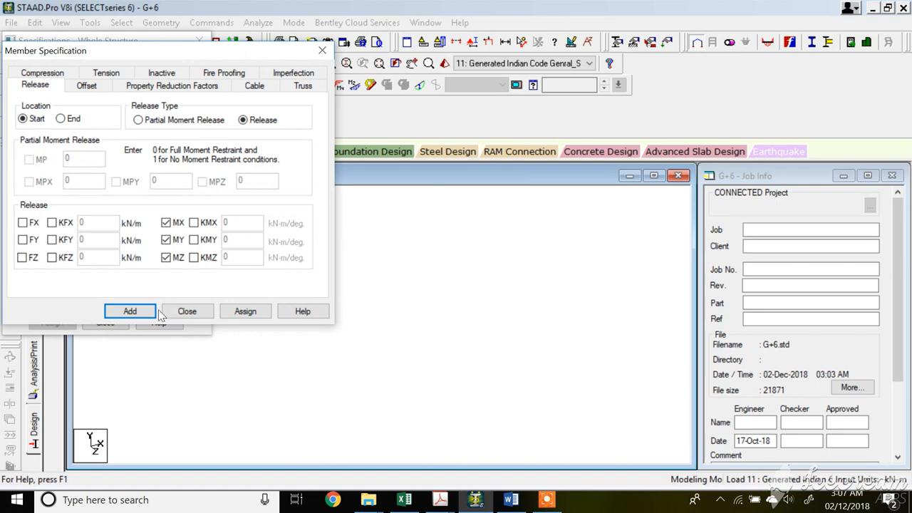
pyautogui.click(129, 311)
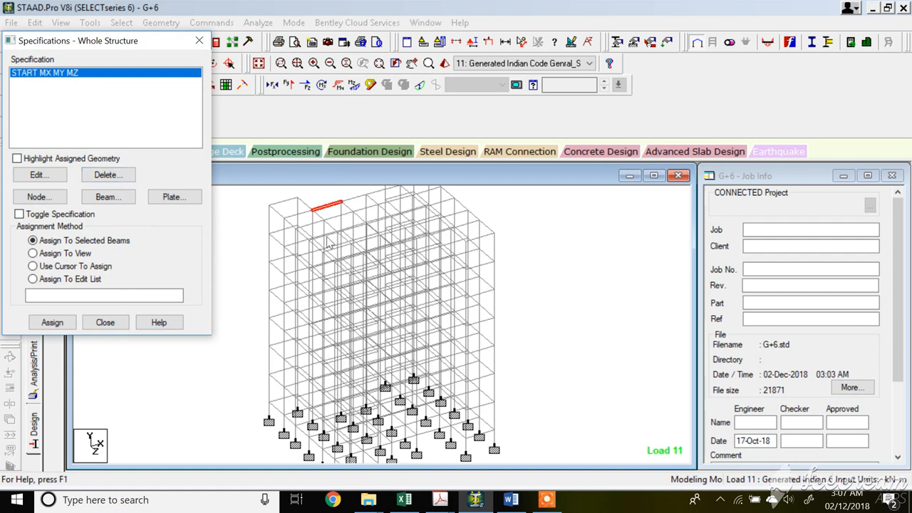
# Assign the start MX MY MZ release to the selected beam 612, accepting that existing results are discarded.
pyautogui.click(52, 322)
pyautogui.click(179, 221)
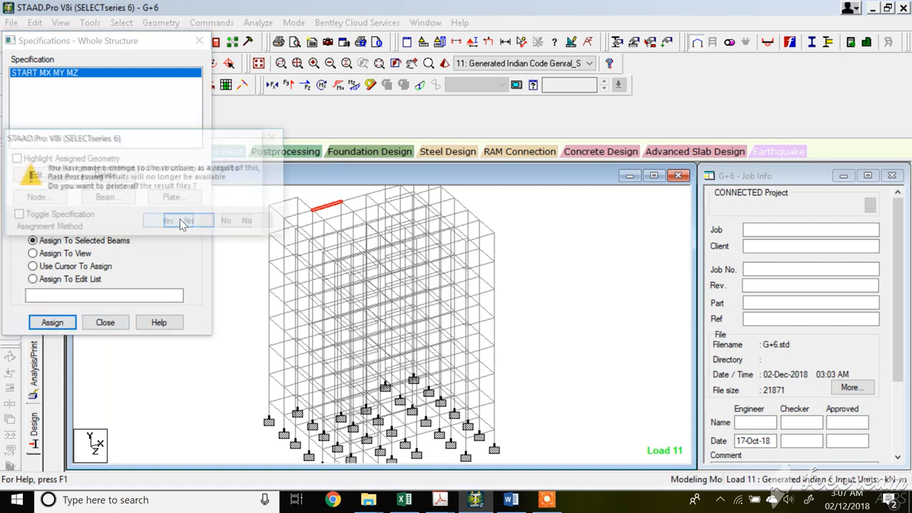
pyautogui.click(184, 223)
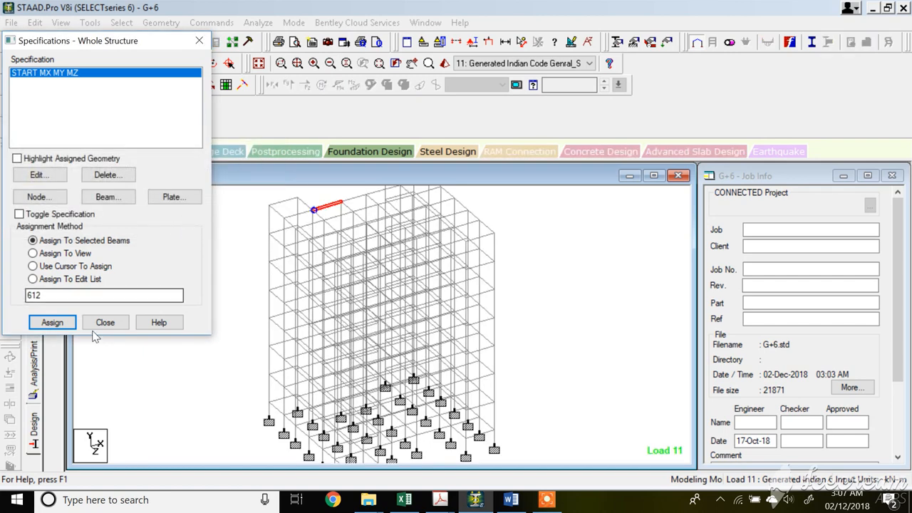
pyautogui.click(120, 322)
# Re-run the analysis, saving the modified model, and switch to post-processing once it completes.
pyautogui.scroll(1, 318, 207)
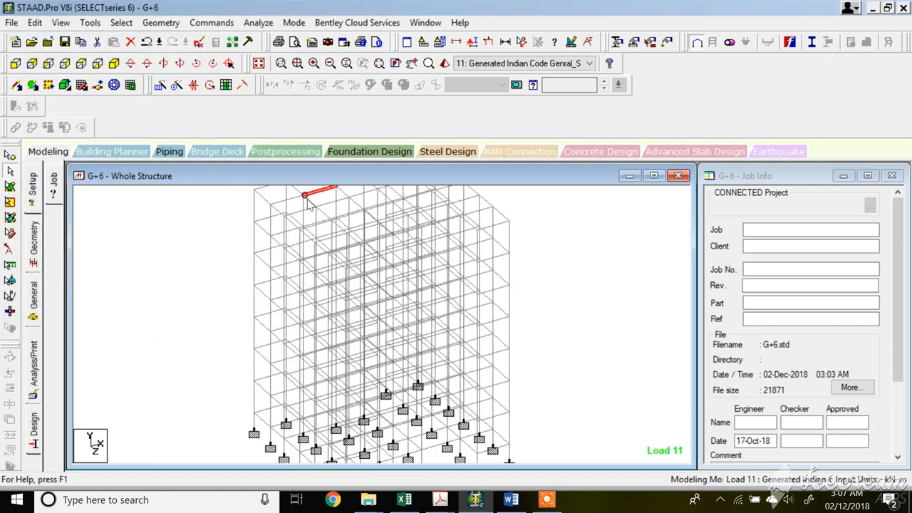
pyautogui.scroll(-1, 309, 204)
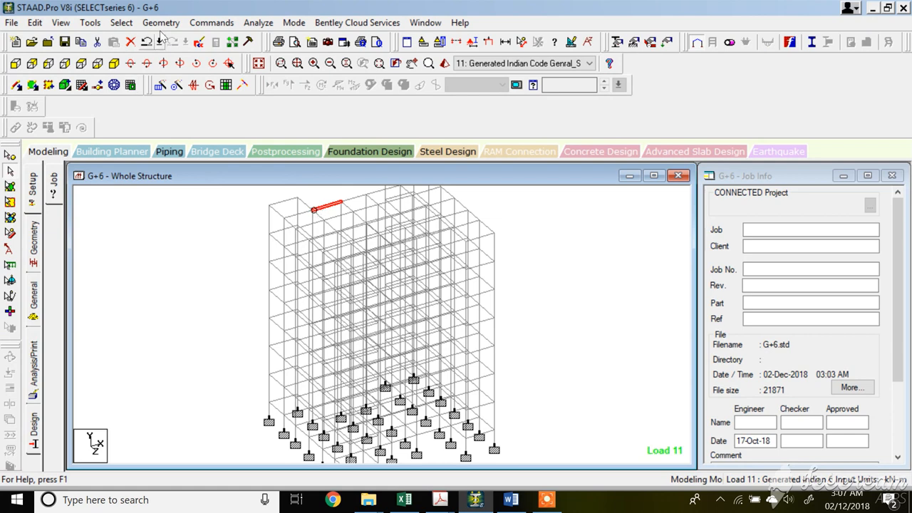
pyautogui.click(258, 22)
pyautogui.click(283, 35)
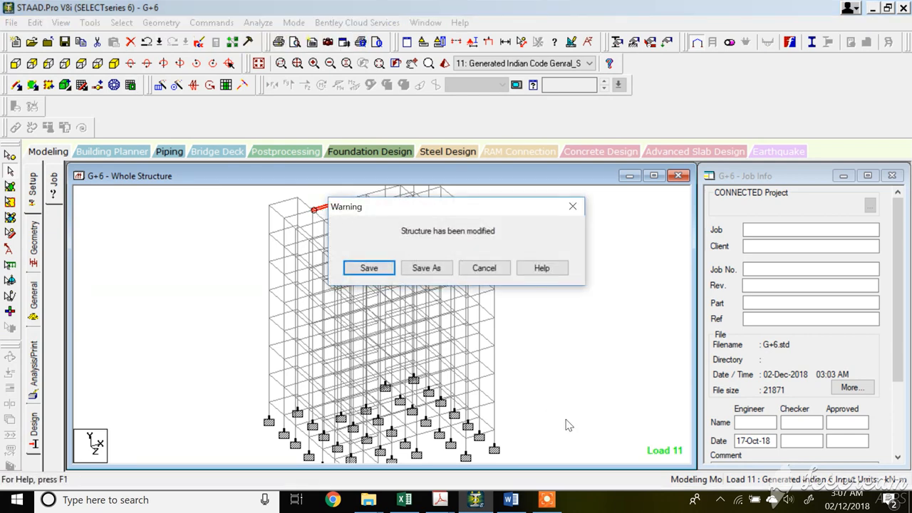
pyautogui.click(369, 268)
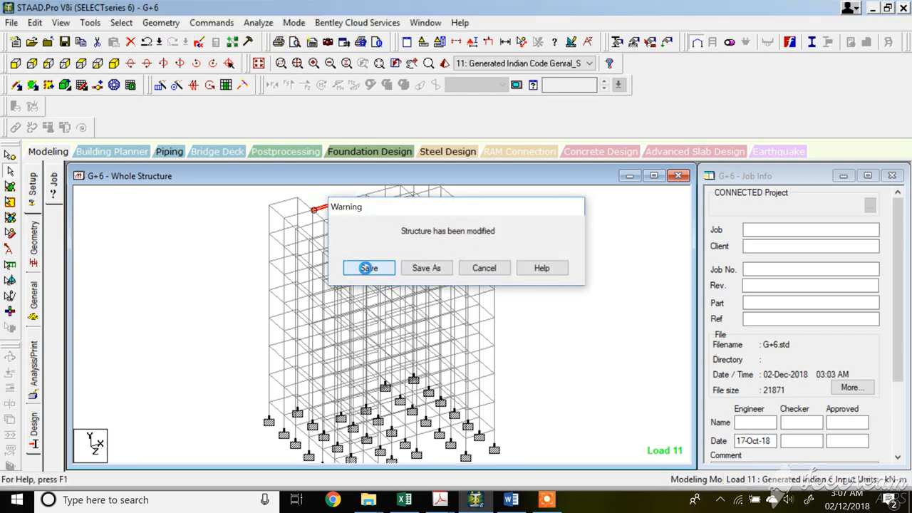
pyautogui.click(547, 507)
pyautogui.click(612, 488)
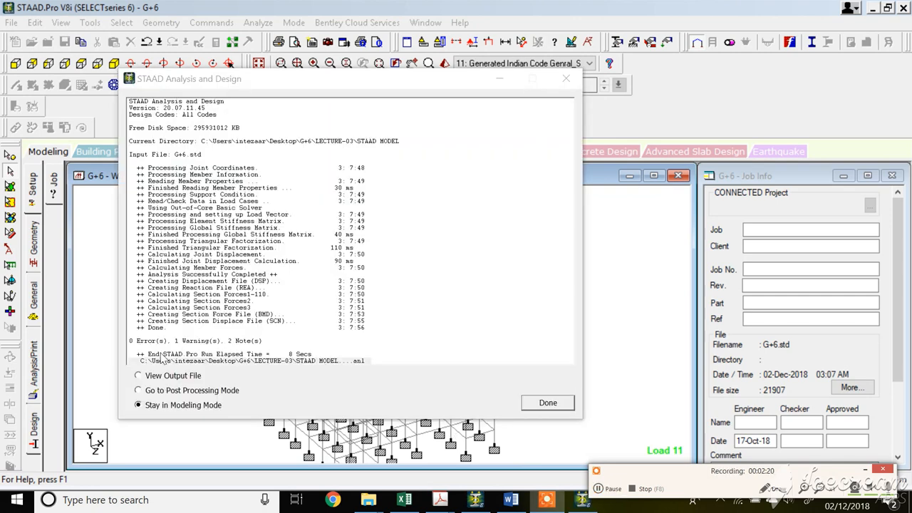
pyautogui.click(150, 392)
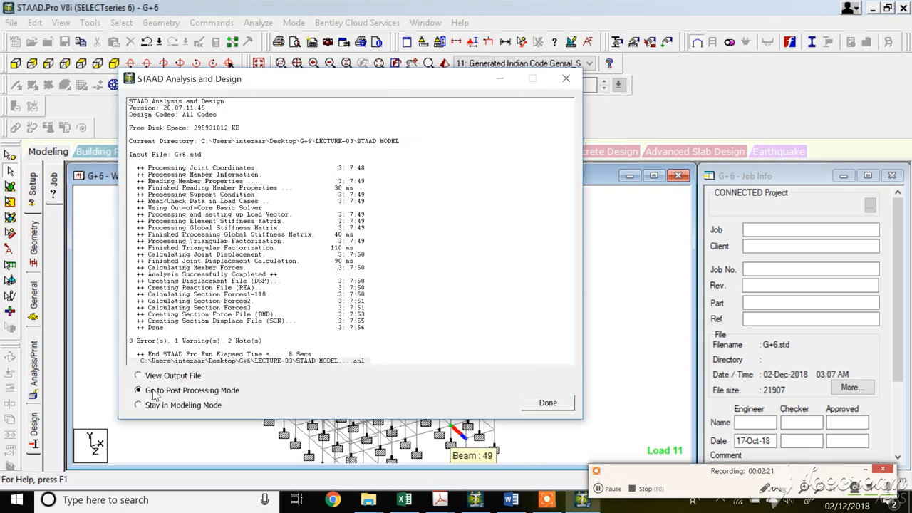
pyautogui.click(547, 403)
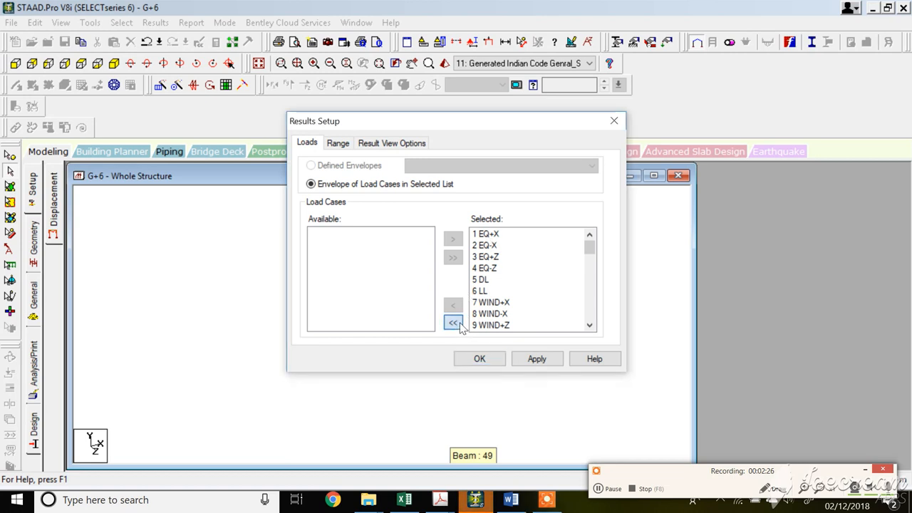
# In the results setup, clear the selected load cases, add generated combination load case 11, and confirm.
pyautogui.click(452, 323)
pyautogui.moveTo(429, 248)
pyautogui.mouseDown()
pyautogui.moveTo(428, 263)
pyautogui.moveTo(429, 253)
pyautogui.mouseUp()
pyautogui.click(402, 301)
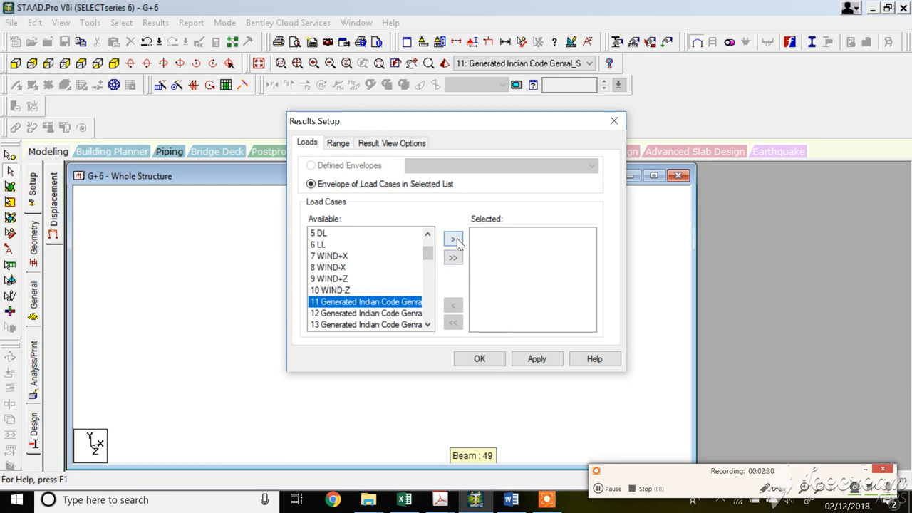
pyautogui.click(452, 238)
pyautogui.click(479, 359)
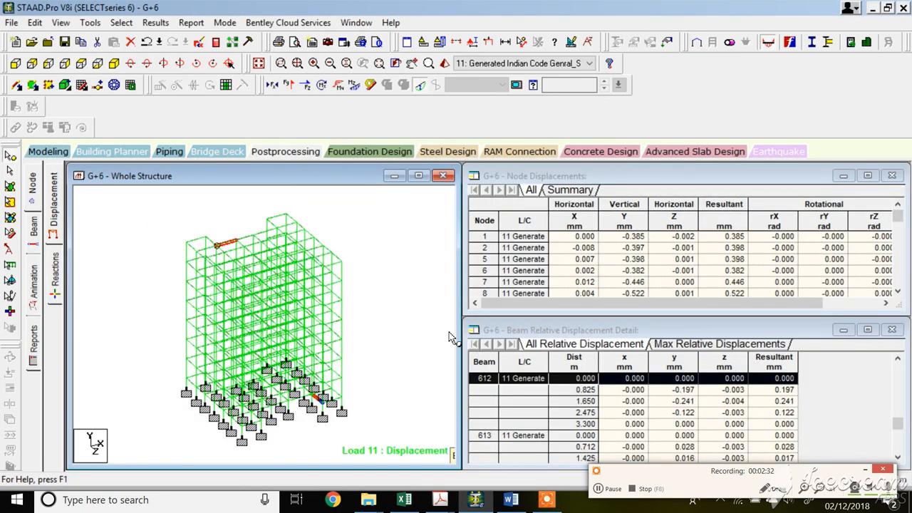
# Review the end forces of the released beam 612 in the beam results table.
pyautogui.click(34, 230)
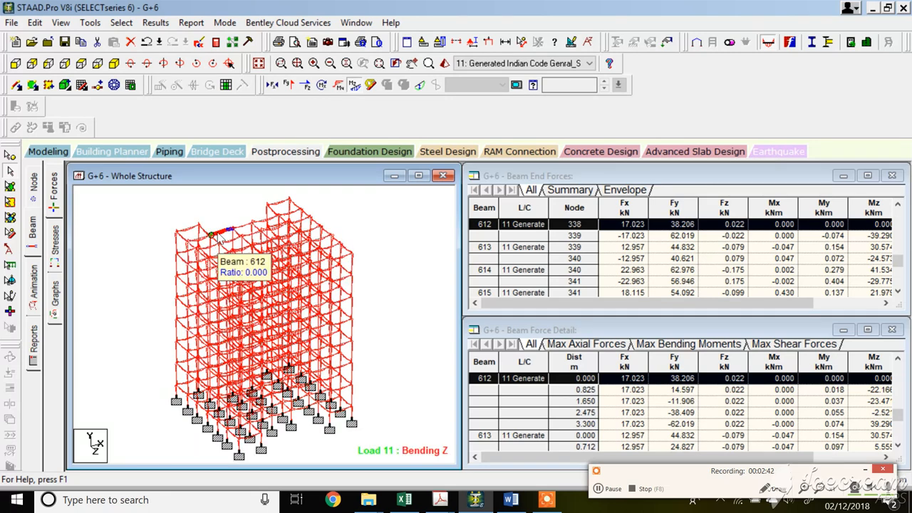
pyautogui.moveTo(736, 302); pyautogui.dragTo(883, 296)
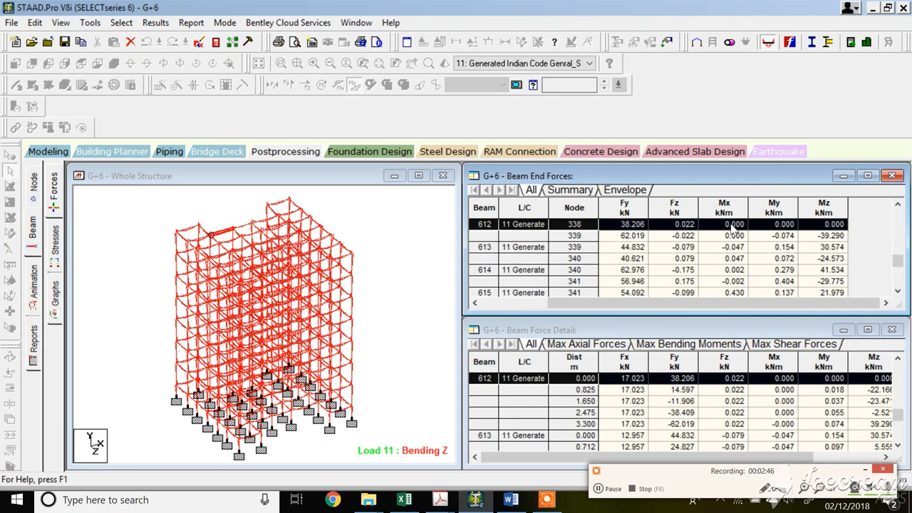
# Highlight beams 613 and 612 in the model to compare their end forces in the results table.
pyautogui.click(245, 228)
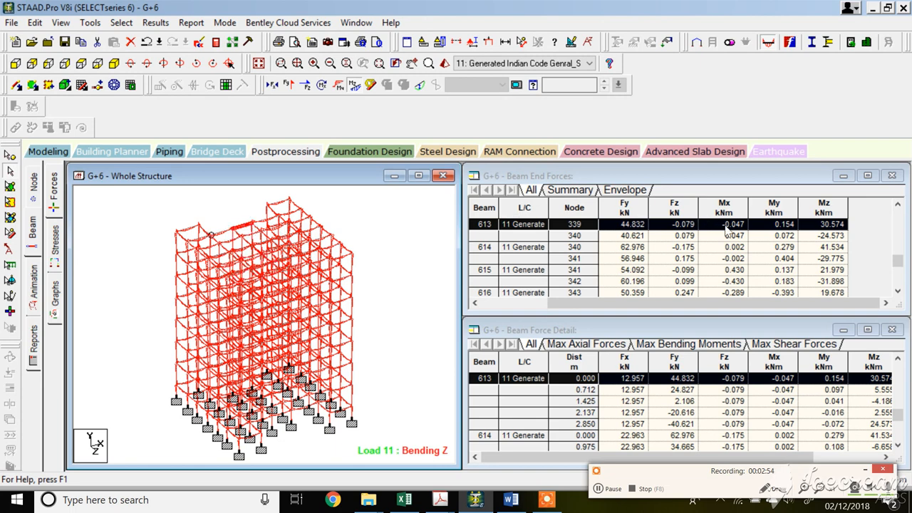
pyautogui.click(220, 235)
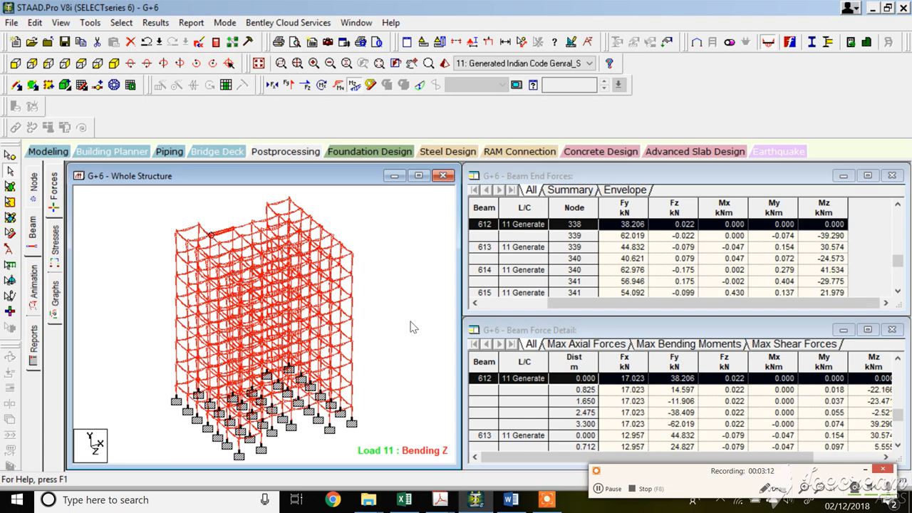
pyautogui.click(439, 499)
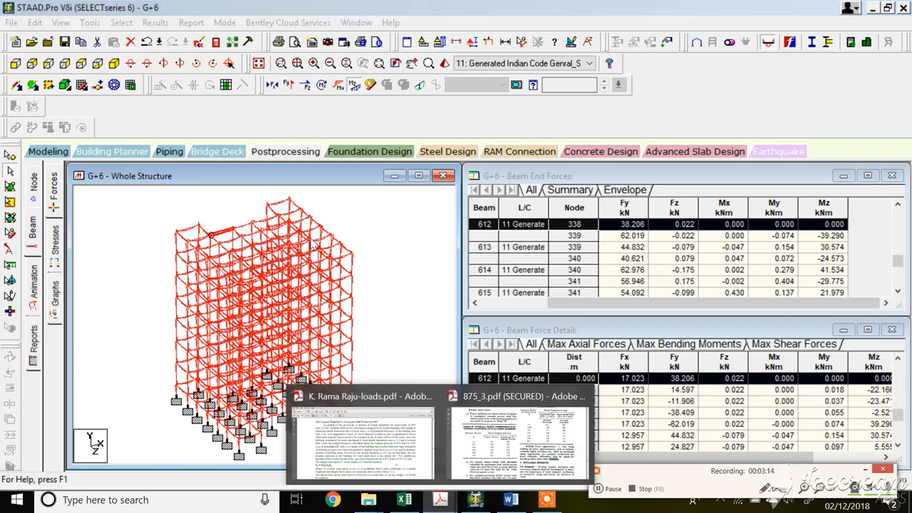
pyautogui.scroll(3, 184, 229)
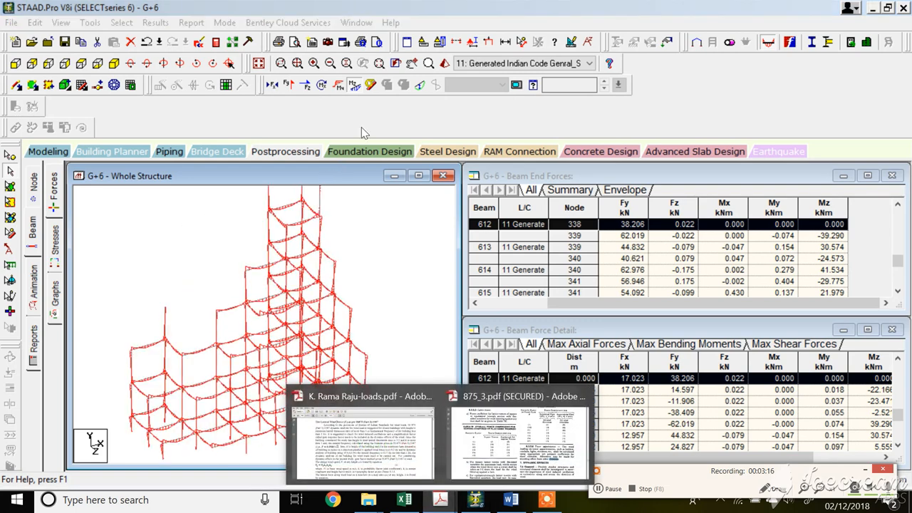
# Measure the node-to-node distances along the beams at the top corner near beam 612.
pyautogui.click(522, 44)
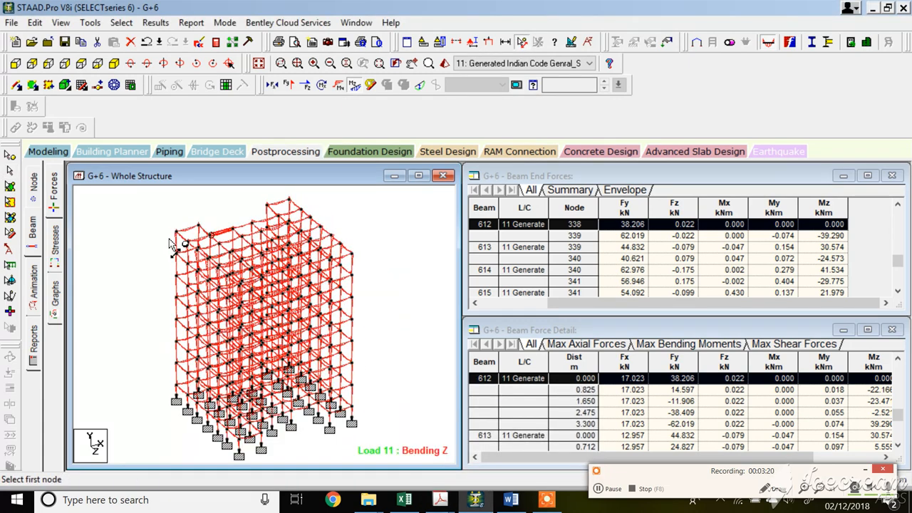
pyautogui.click(177, 232)
pyautogui.click(199, 226)
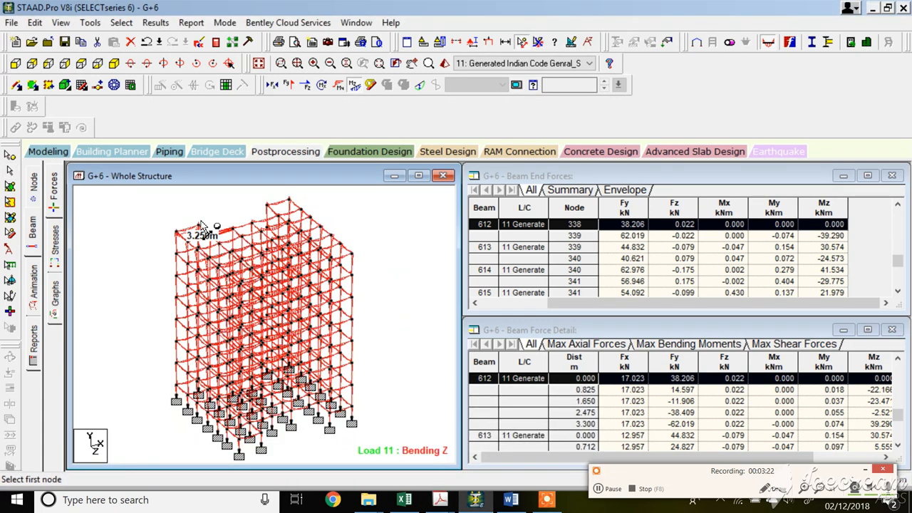
pyautogui.click(177, 233)
pyautogui.click(187, 246)
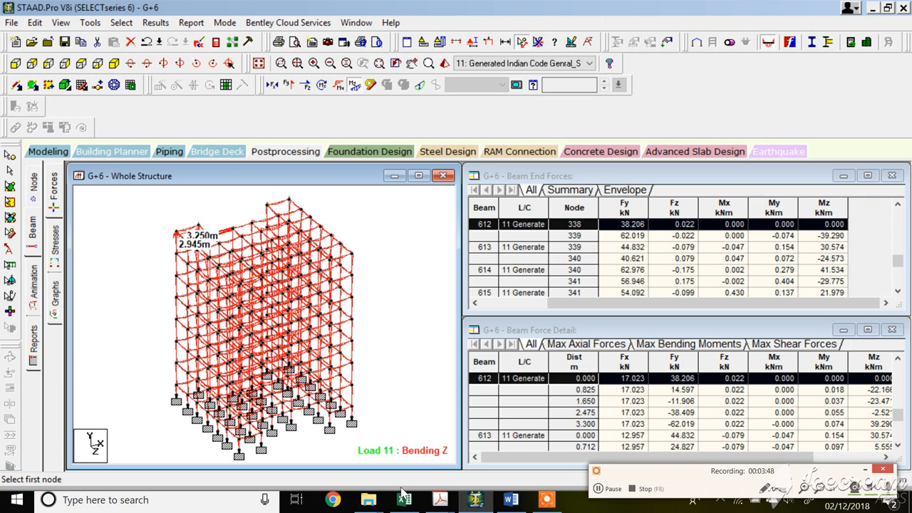
# Switch to the DBR design basis document and select the load combinations listed for columns.
pyautogui.click(369, 500)
pyautogui.click(511, 501)
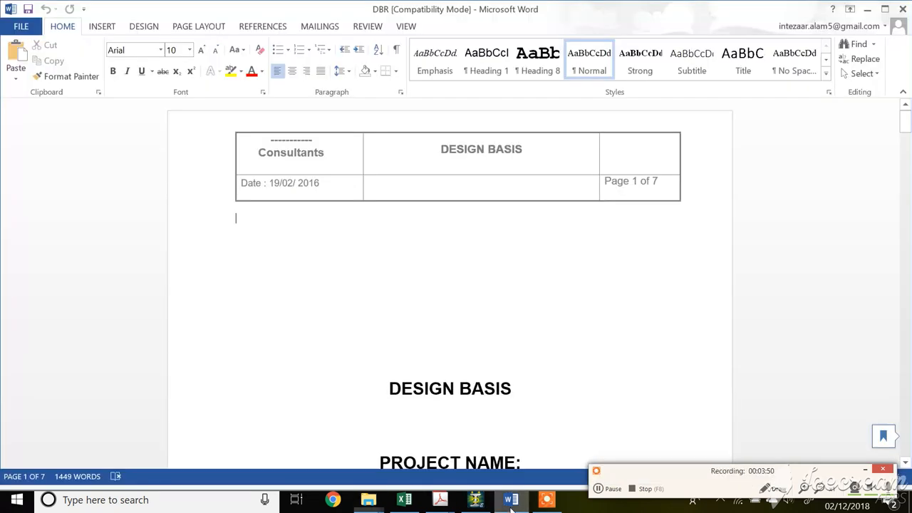
pyautogui.scroll(-2, 907, 107)
pyautogui.moveTo(905, 127); pyautogui.dragTo(905, 404)
pyautogui.scroll(3, 312, 280)
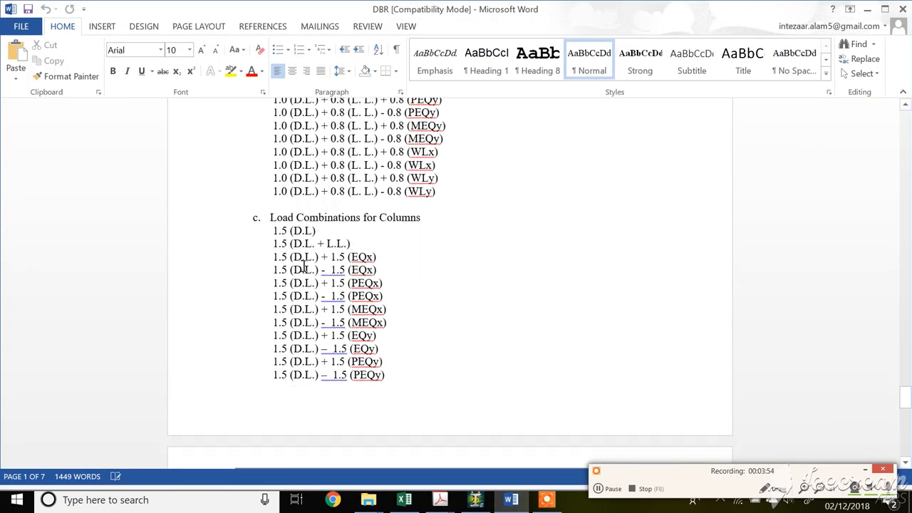
pyautogui.keyDown('shift'); pyautogui.moveTo(297, 240); pyautogui.dragTo(376, 379); pyautogui.keyUp('shift')
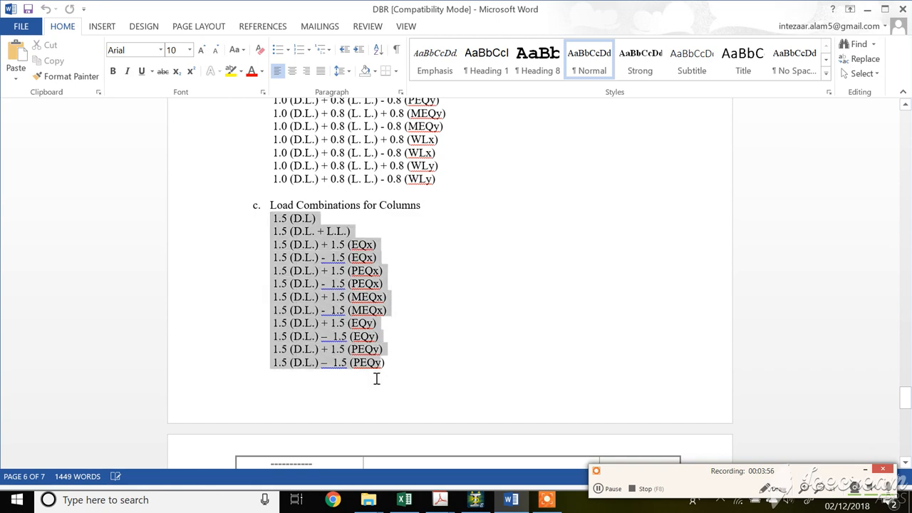
pyautogui.click(475, 499)
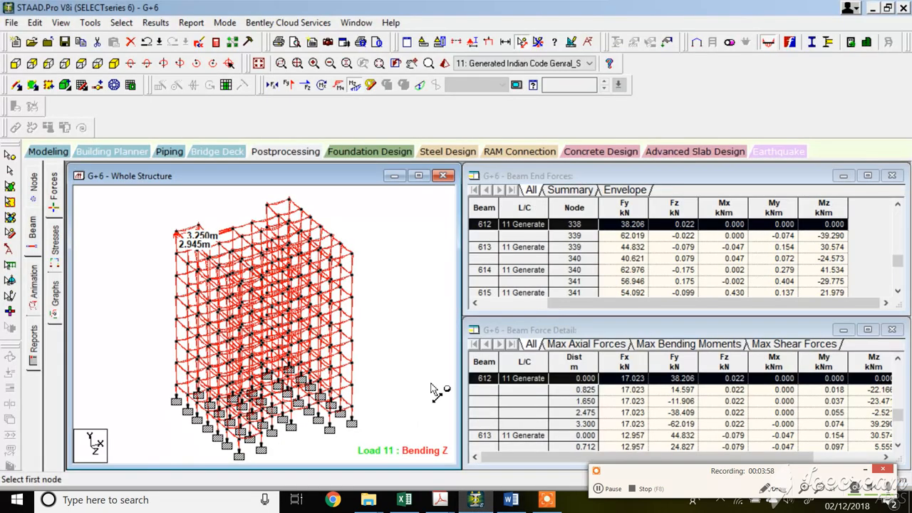
# Return to modelling and open Define Combinations in the Add New Load Cases dialog from the load case details.
pyautogui.click(40, 151)
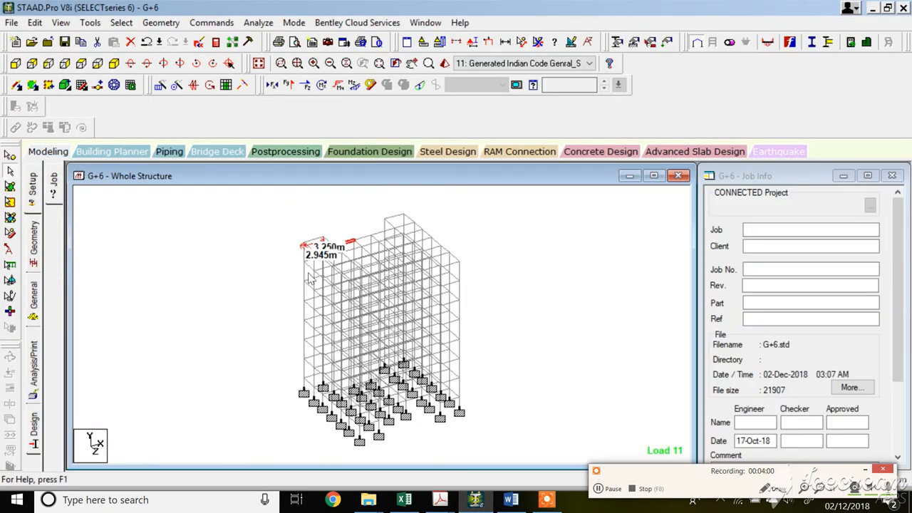
pyautogui.click(34, 298)
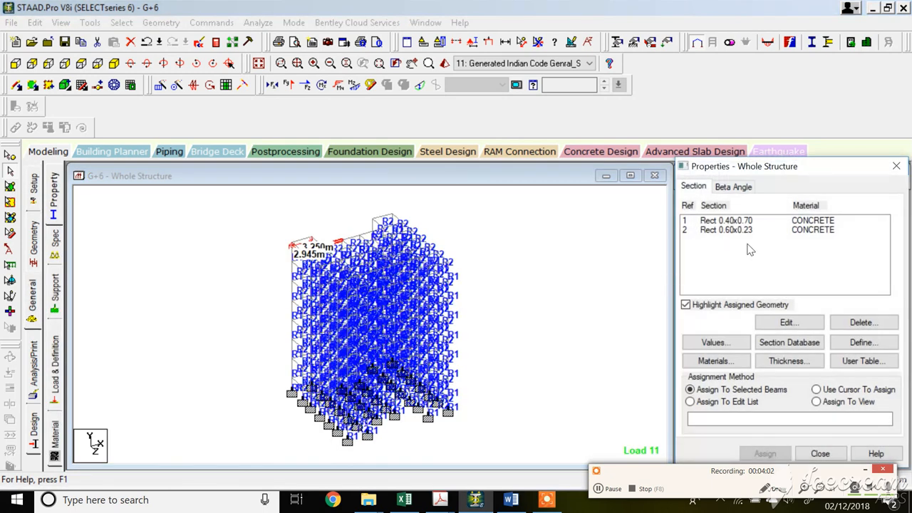
pyautogui.click(55, 369)
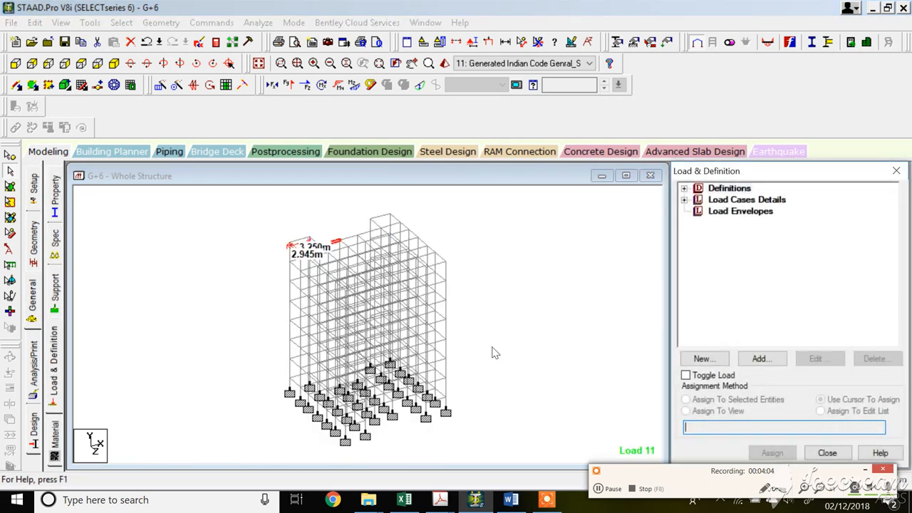
pyautogui.click(684, 200)
pyautogui.click(748, 189)
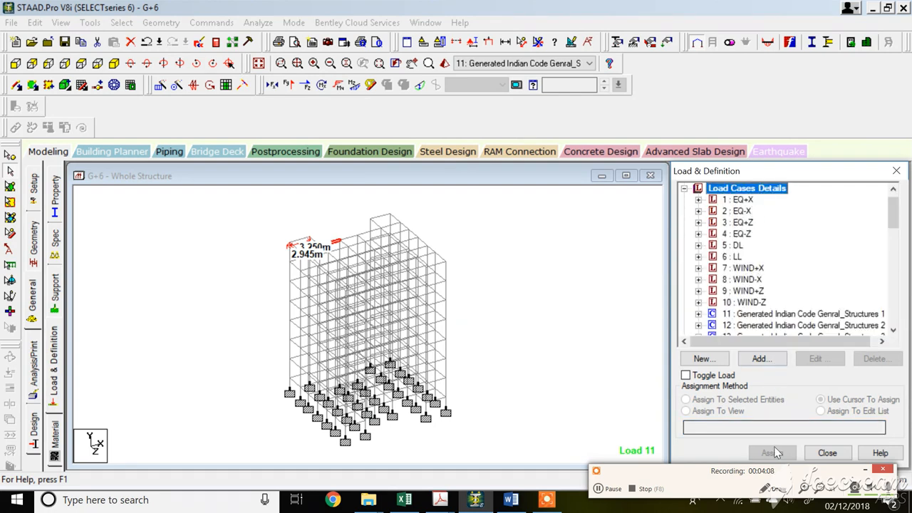
pyautogui.click(762, 358)
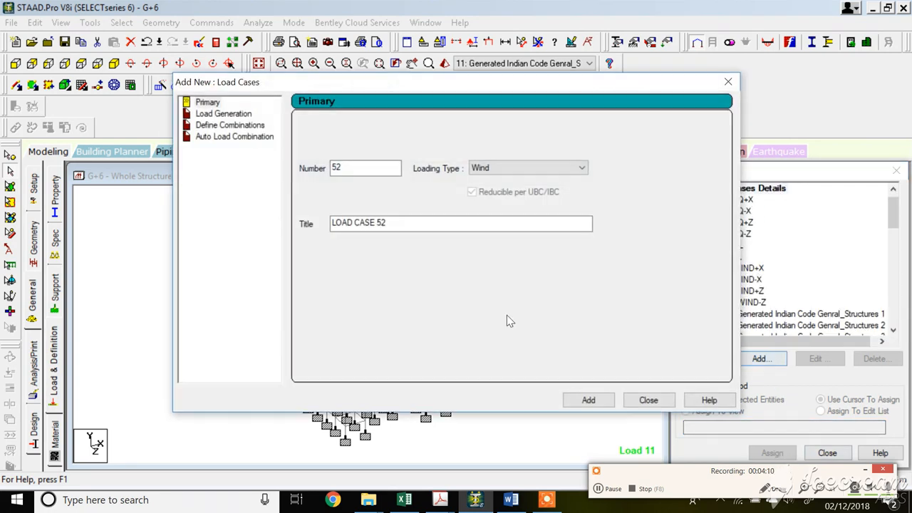
pyautogui.click(230, 126)
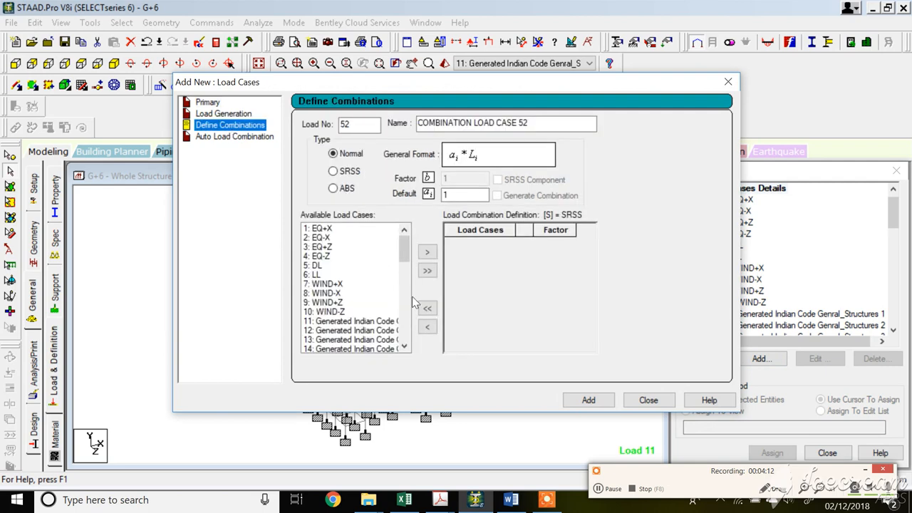
pyautogui.click(515, 502)
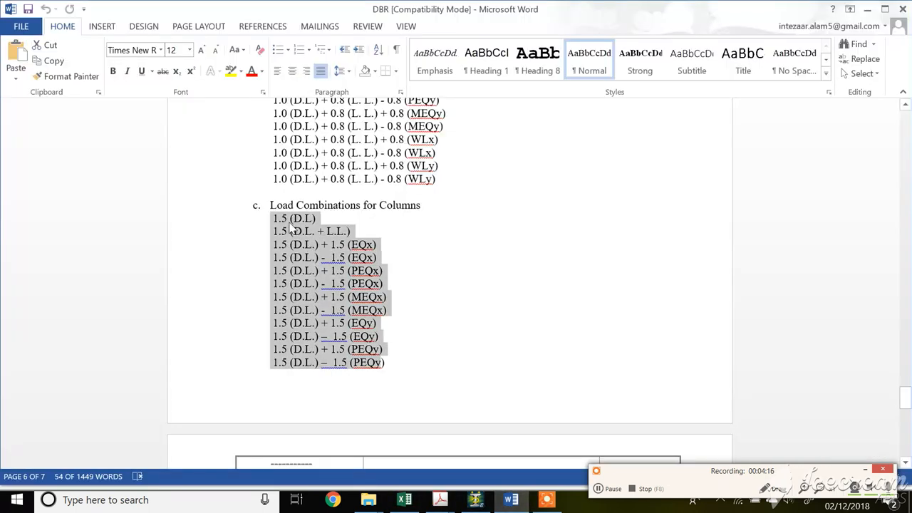
pyautogui.click(476, 501)
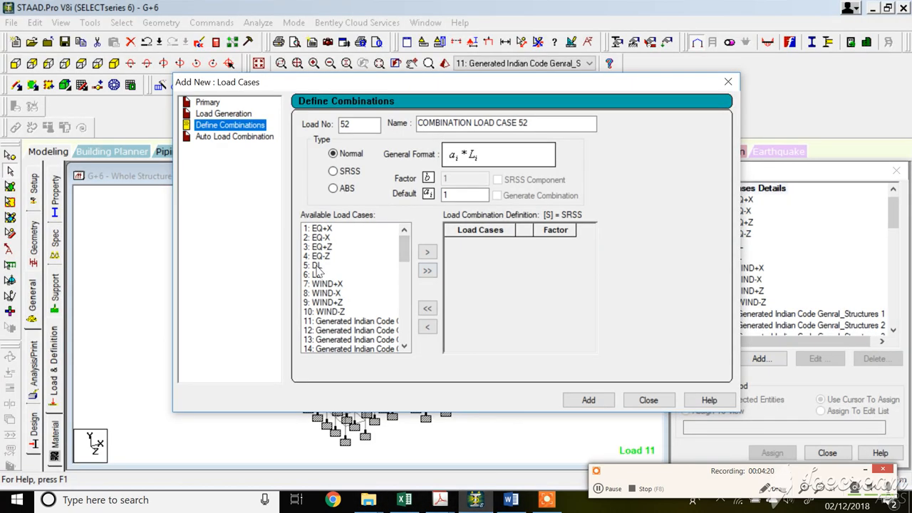
# Add combination load case 52 as 1.5 times DL, accepting deletion of the existing result files.
pyautogui.click(317, 266)
pyautogui.click(548, 243)
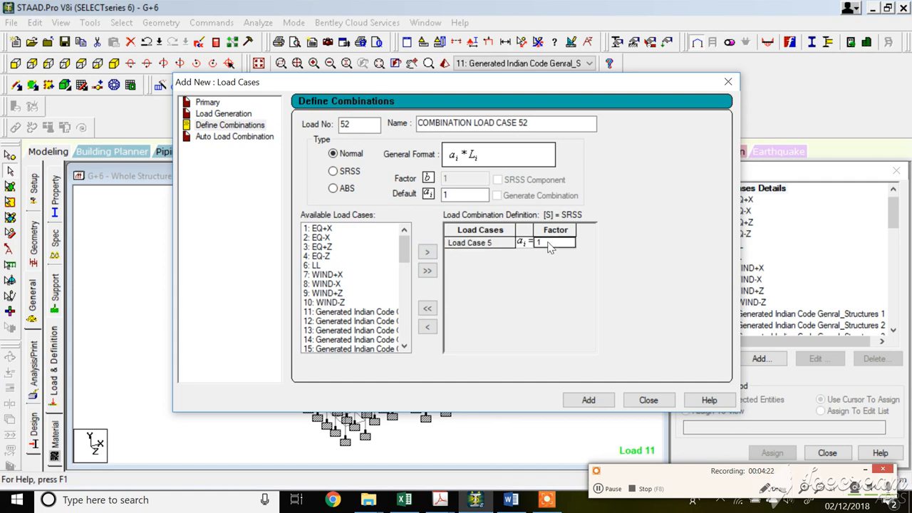
pyautogui.write('.5')
pyautogui.click(589, 401)
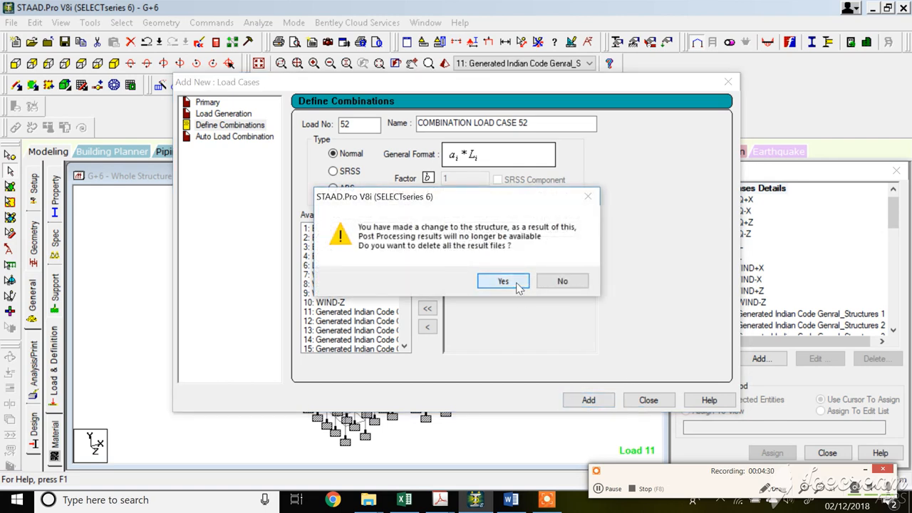
pyautogui.click(503, 282)
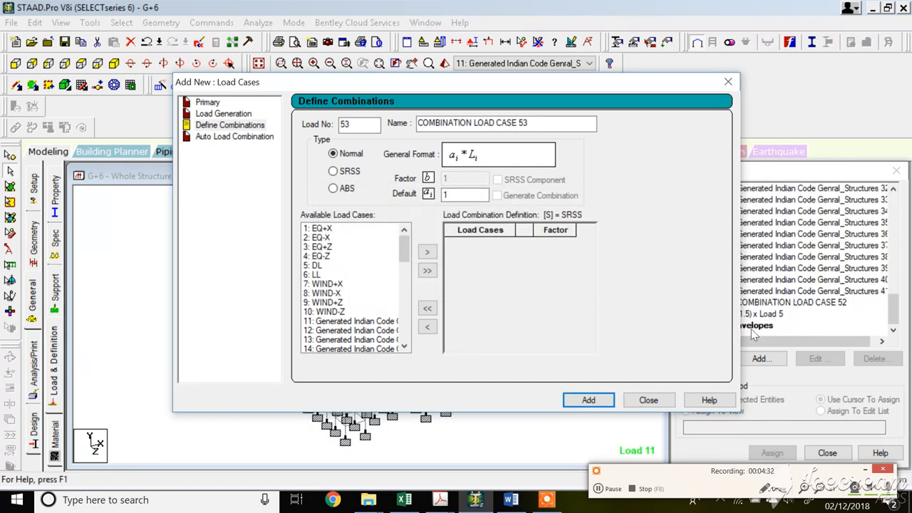
# Add combination load case 53 with DL and LL each factored 1.5, then close the dialog.
pyautogui.click(511, 499)
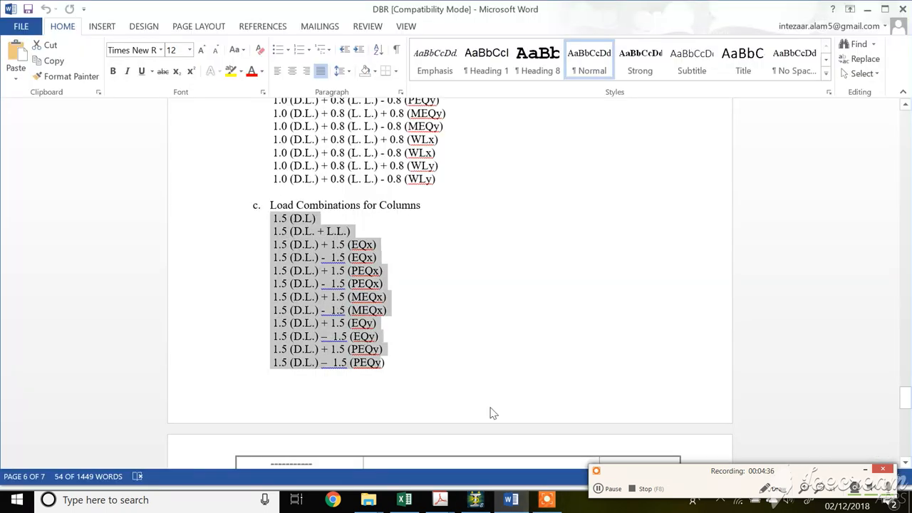
pyautogui.click(475, 499)
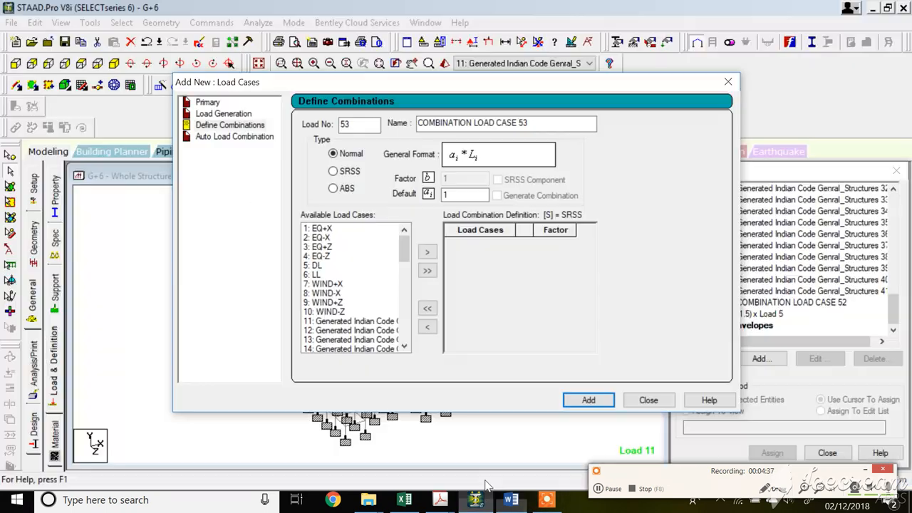
pyautogui.click(315, 266)
pyautogui.click(428, 252)
pyautogui.click(316, 266)
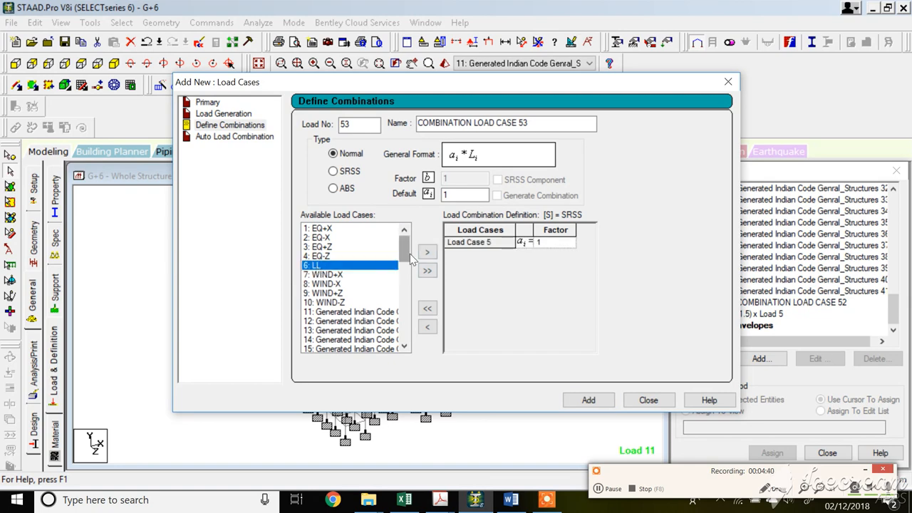
pyautogui.click(427, 252)
pyautogui.click(561, 244)
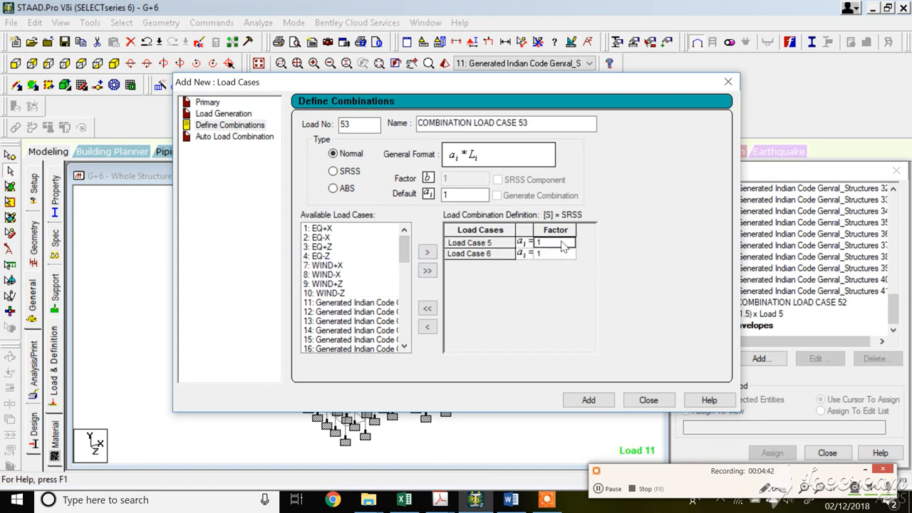
pyautogui.write('.5')
pyautogui.click(559, 255)
pyautogui.write('.5')
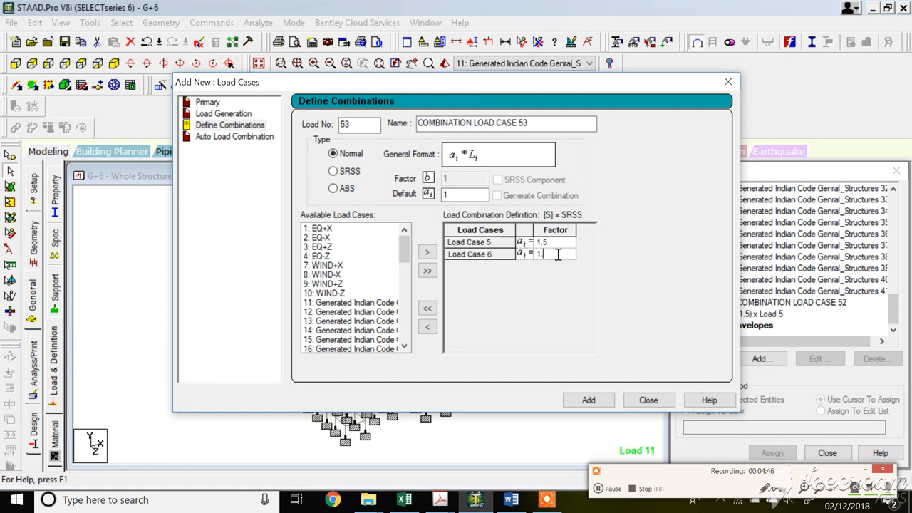
pyautogui.click(589, 399)
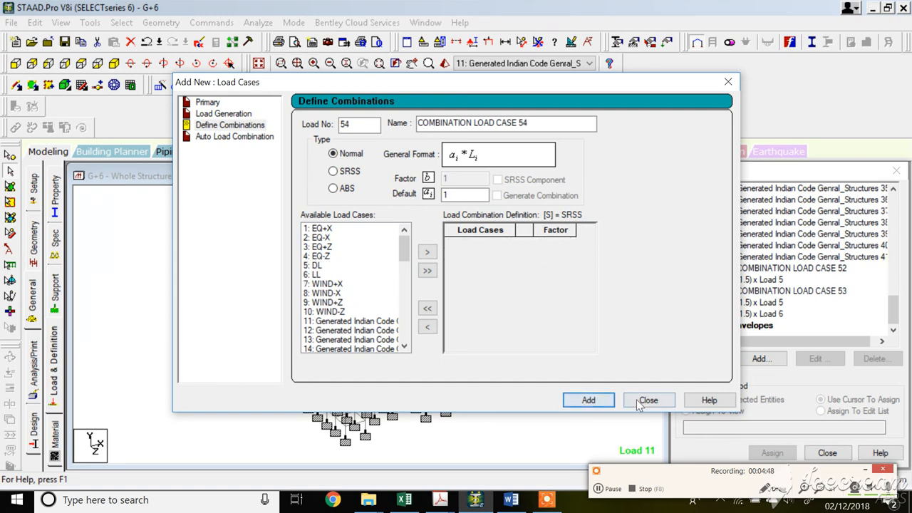
pyautogui.click(645, 401)
# Review combination load cases 52 and 53 in the load case tree.
pyautogui.click(768, 302)
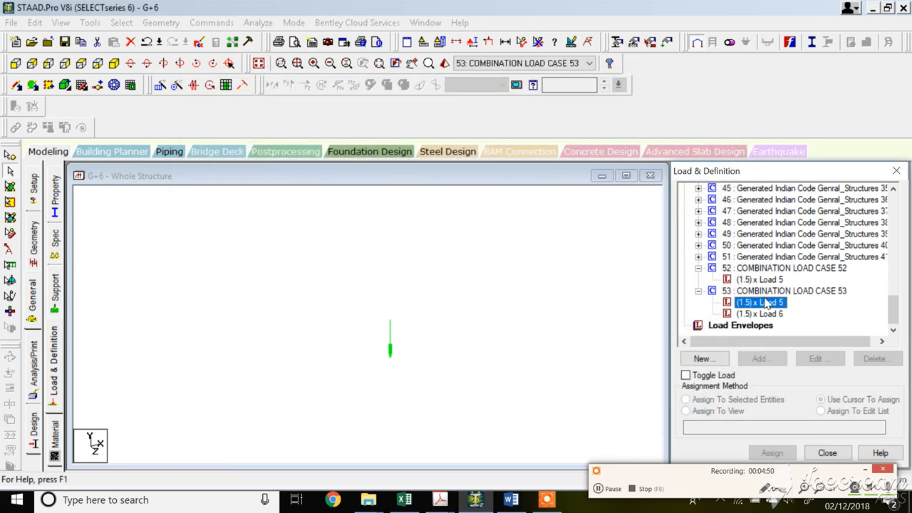
pyautogui.click(765, 269)
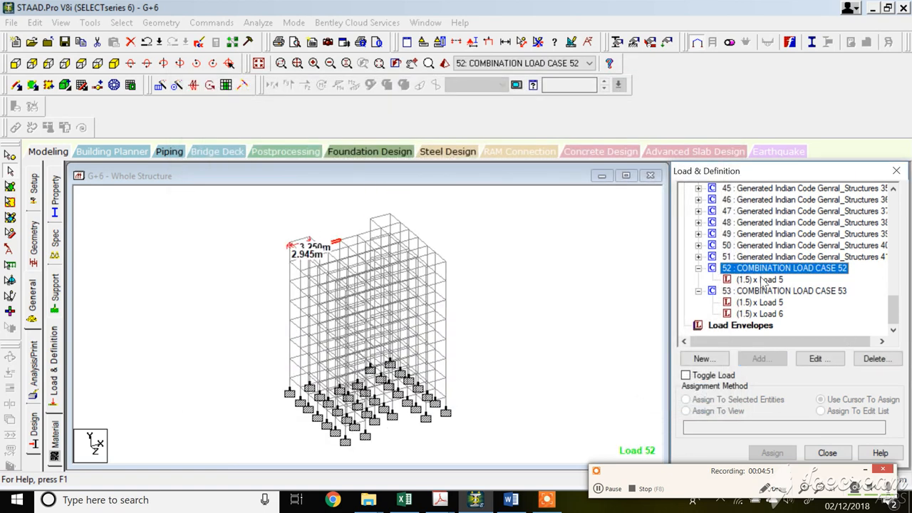
pyautogui.click(511, 499)
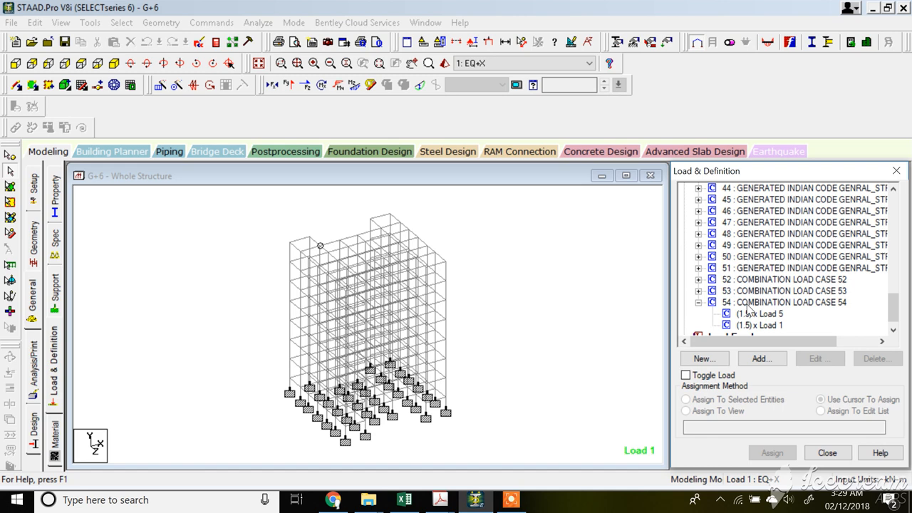
# Run the analysis again and go to post-processing mode once it finishes.
pyautogui.click(258, 22)
pyautogui.click(283, 40)
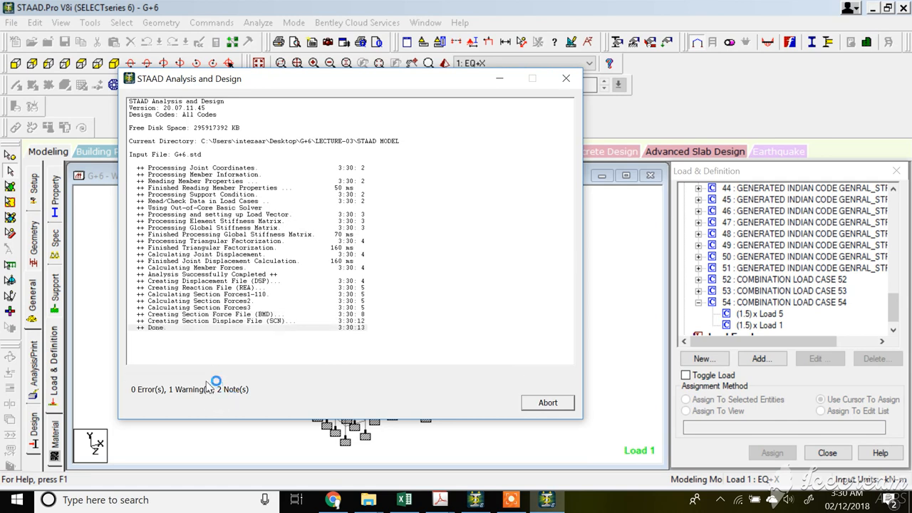
pyautogui.click(229, 391)
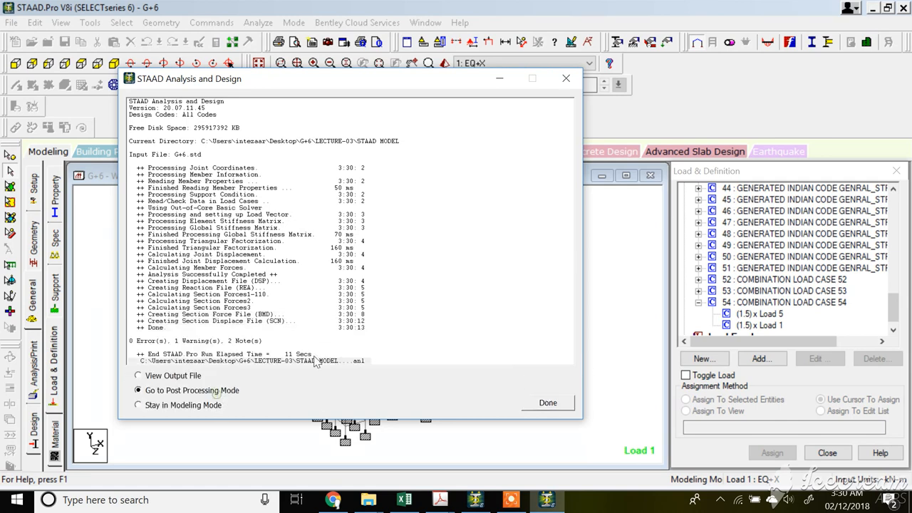
pyautogui.click(541, 402)
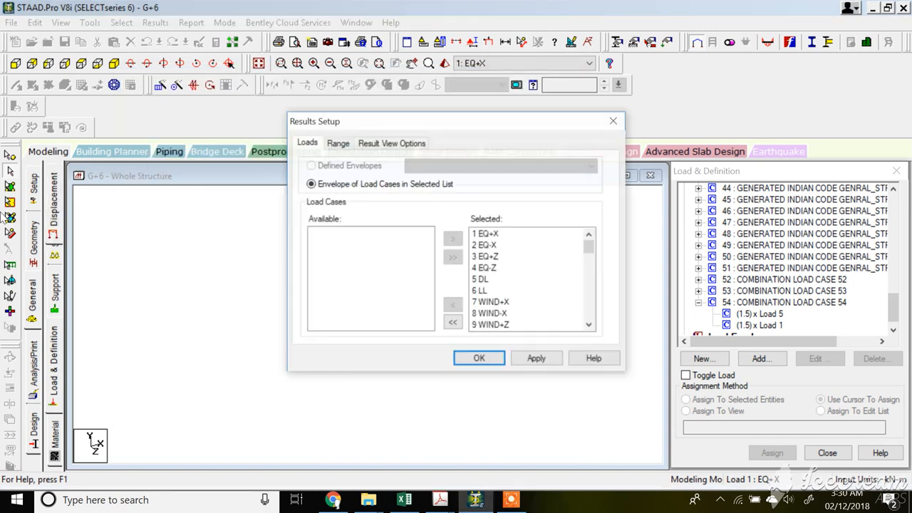
# Set up the results to show only combination load cases 52, 53 and 54.
pyautogui.click(452, 322)
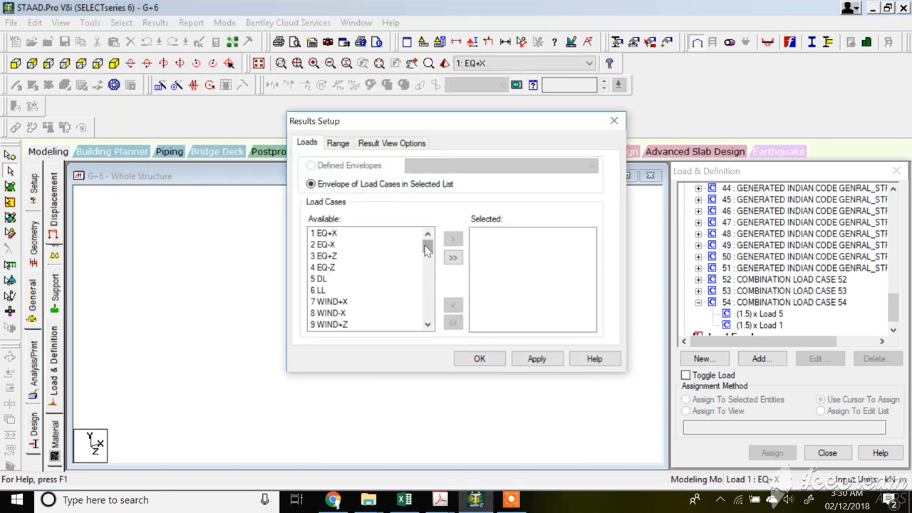
pyautogui.moveTo(427, 244); pyautogui.dragTo(430, 318)
pyautogui.moveTo(367, 302); pyautogui.dragTo(381, 333)
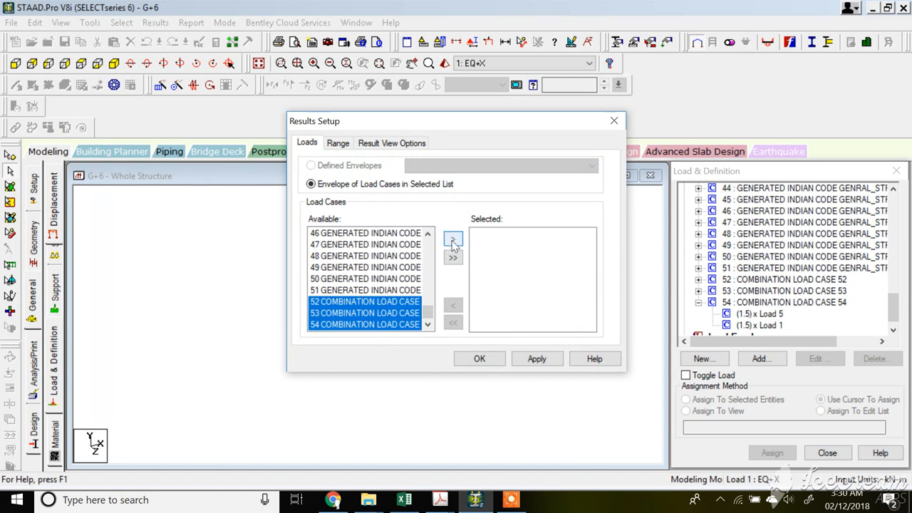
pyautogui.click(452, 241)
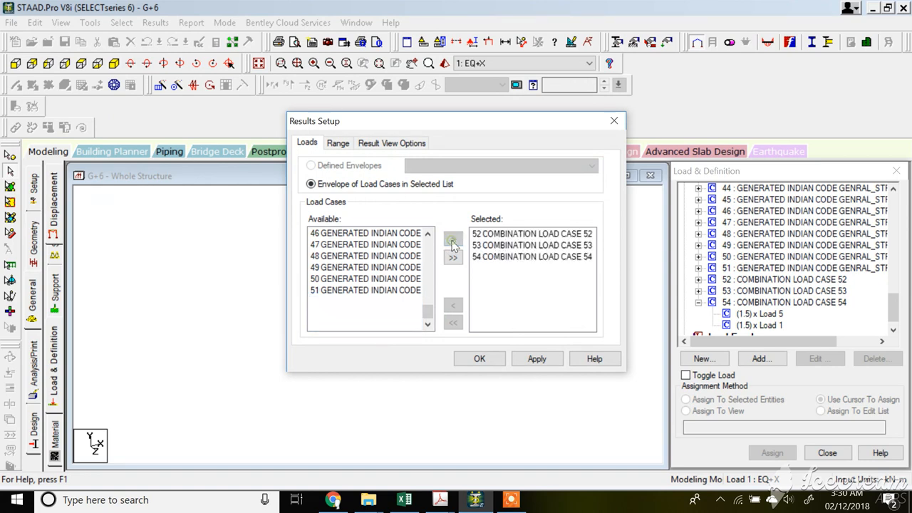
pyautogui.click(475, 358)
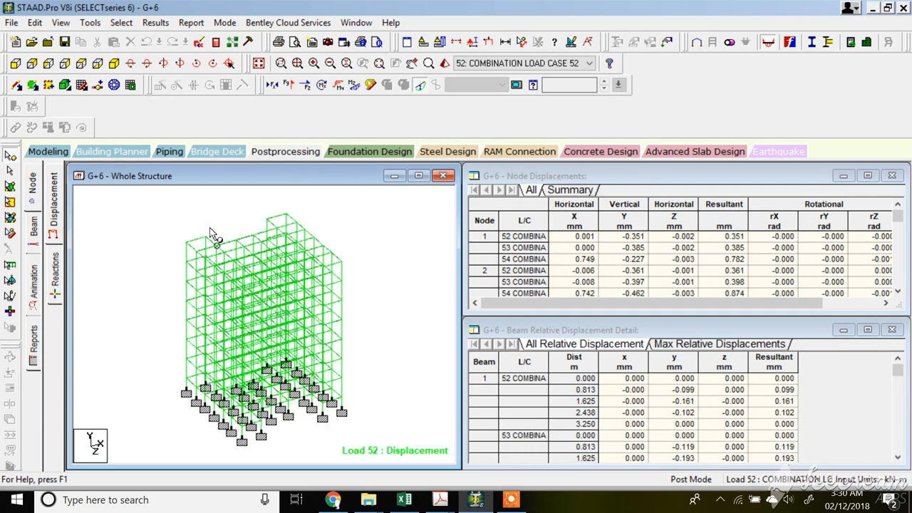
# Open the beam results and examine the end forces of the two beams at the problem location.
pyautogui.click(36, 228)
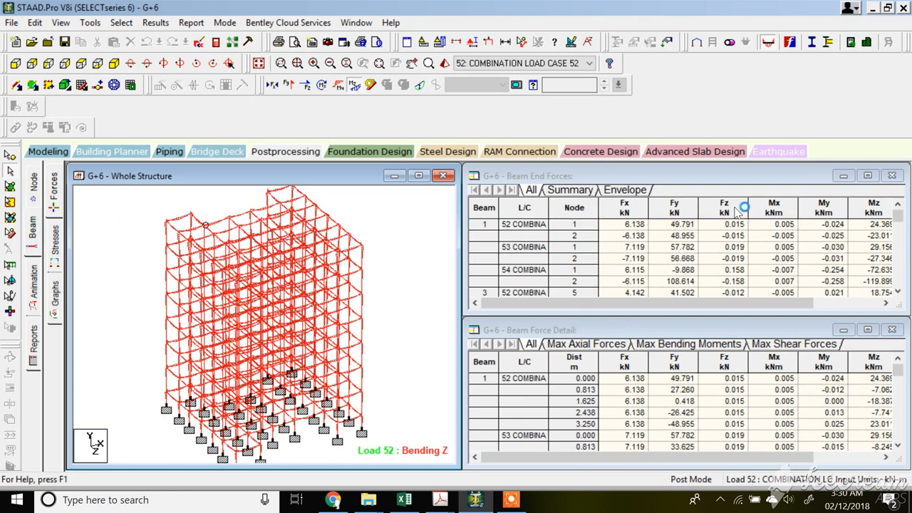
pyautogui.click(215, 226)
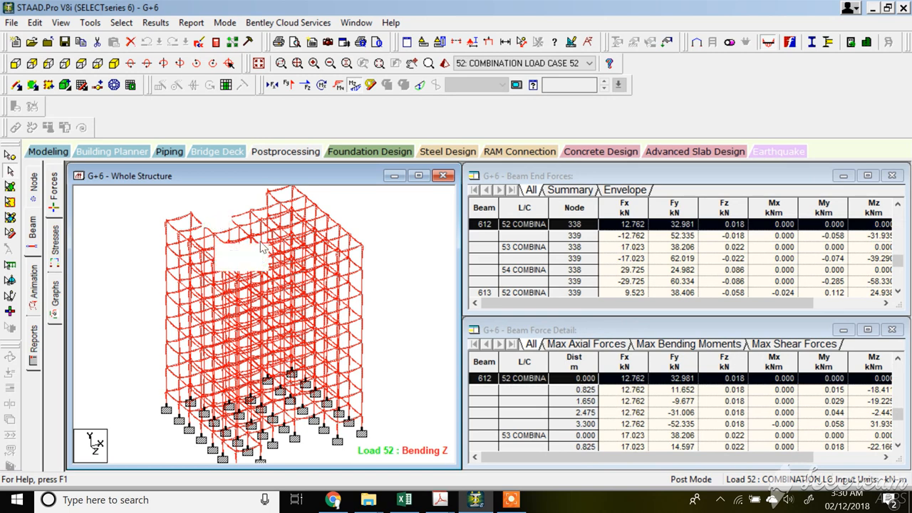
pyautogui.moveTo(636, 304); pyautogui.dragTo(720, 303)
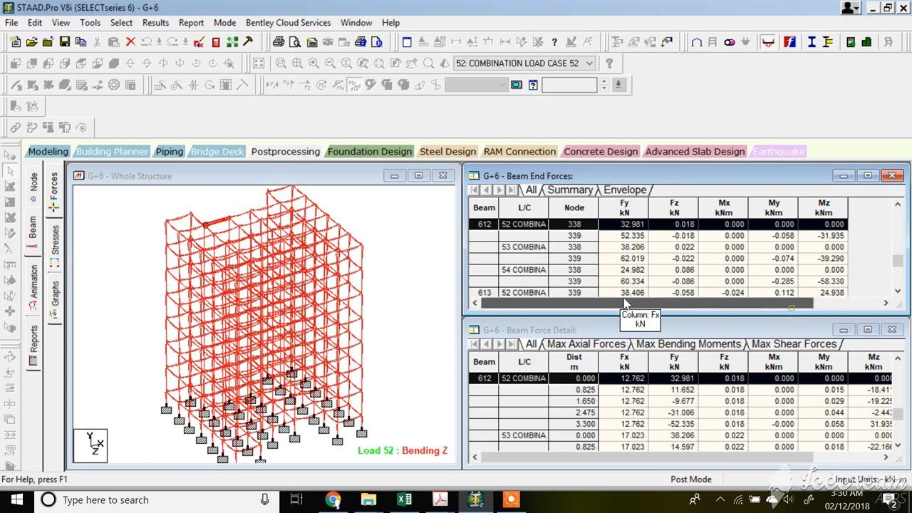
pyautogui.moveTo(792, 307); pyautogui.dragTo(725, 307)
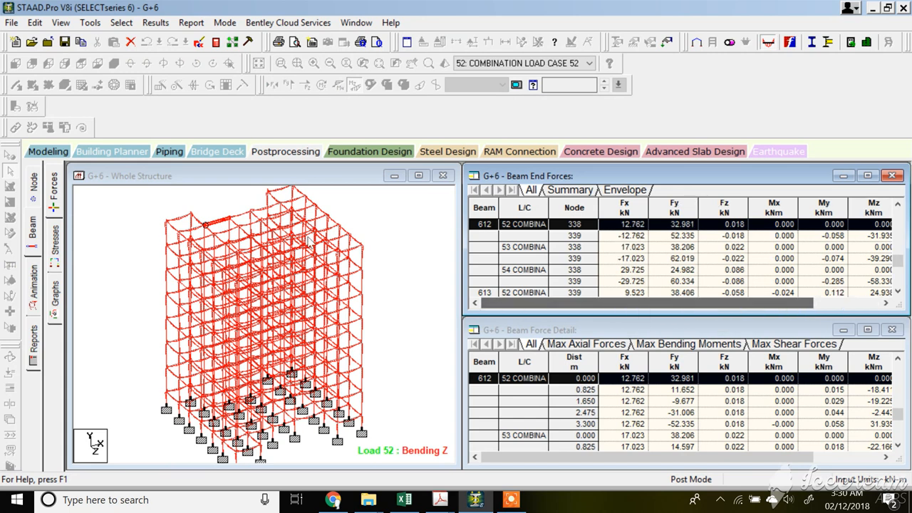
pyautogui.click(240, 220)
pyautogui.moveTo(734, 306); pyautogui.dragTo(819, 311)
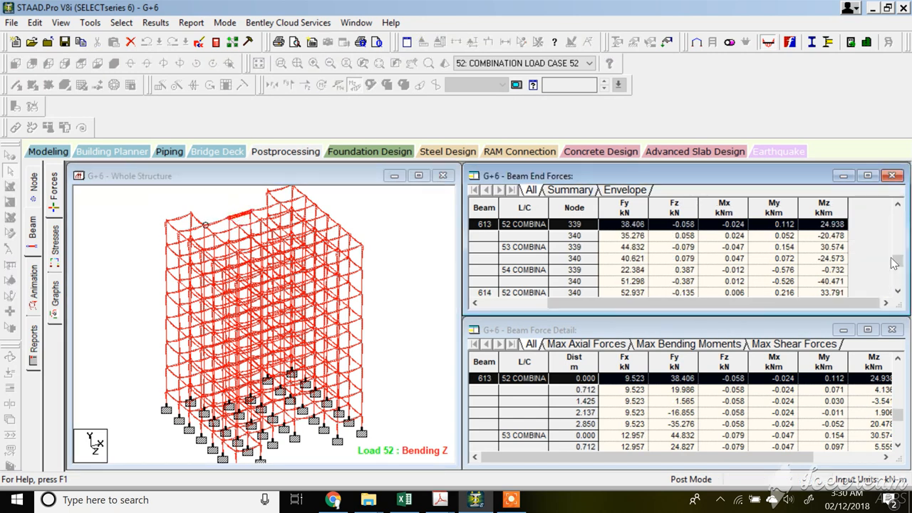
pyautogui.click(52, 252)
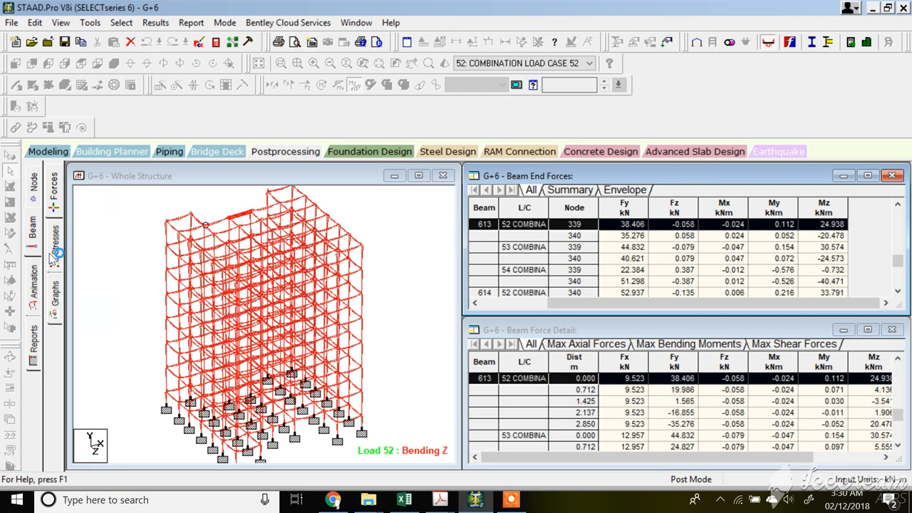